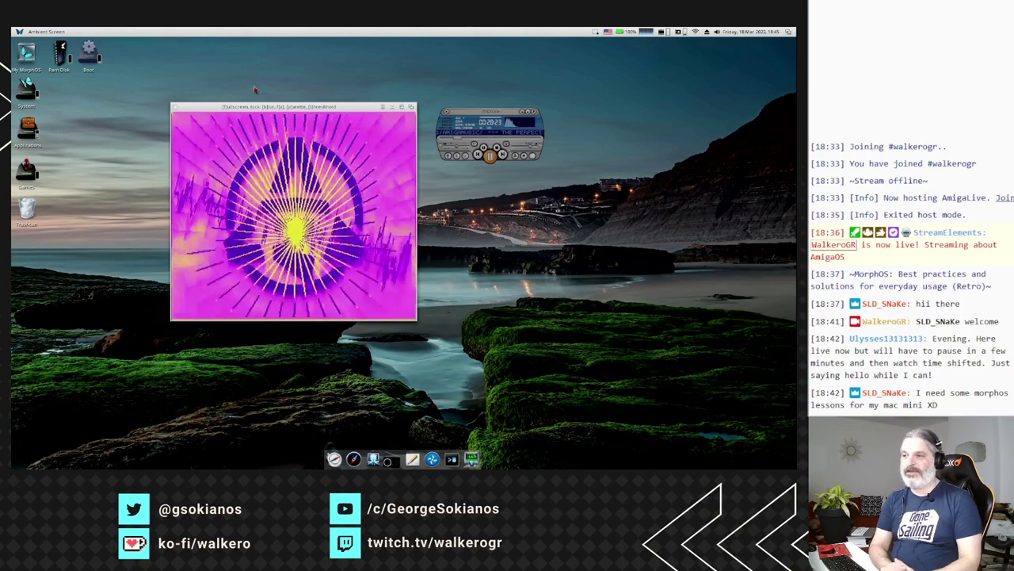
- Open the About MorphOS information window and move it below the audio player
{"action": "right_click", "coordinate": [94, 140]}
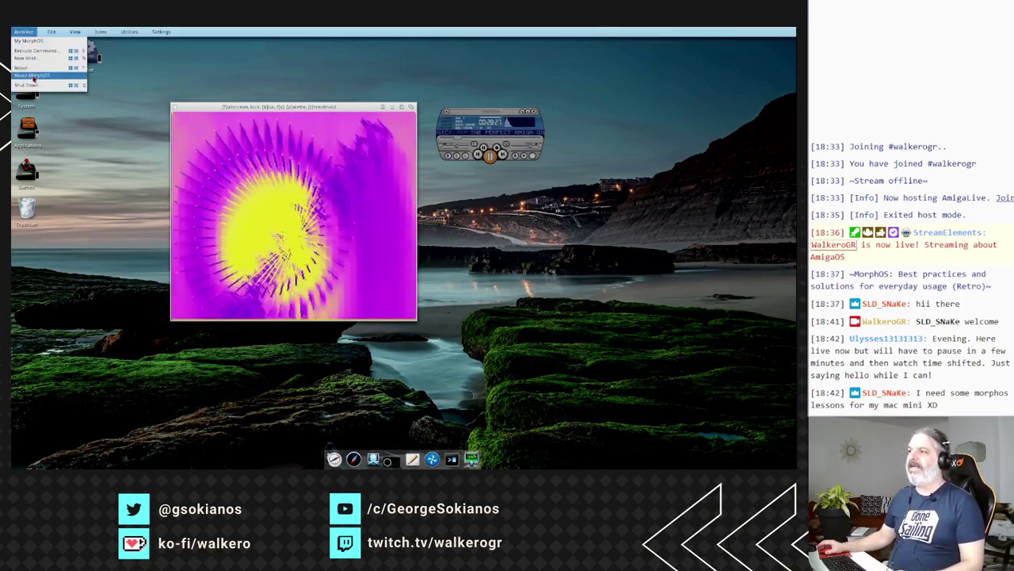
{"action": "right_click", "coordinate": [32, 75]}
{"action": "left_click_drag", "start_coordinate": [400, 151], "coordinate": [389, 180]}
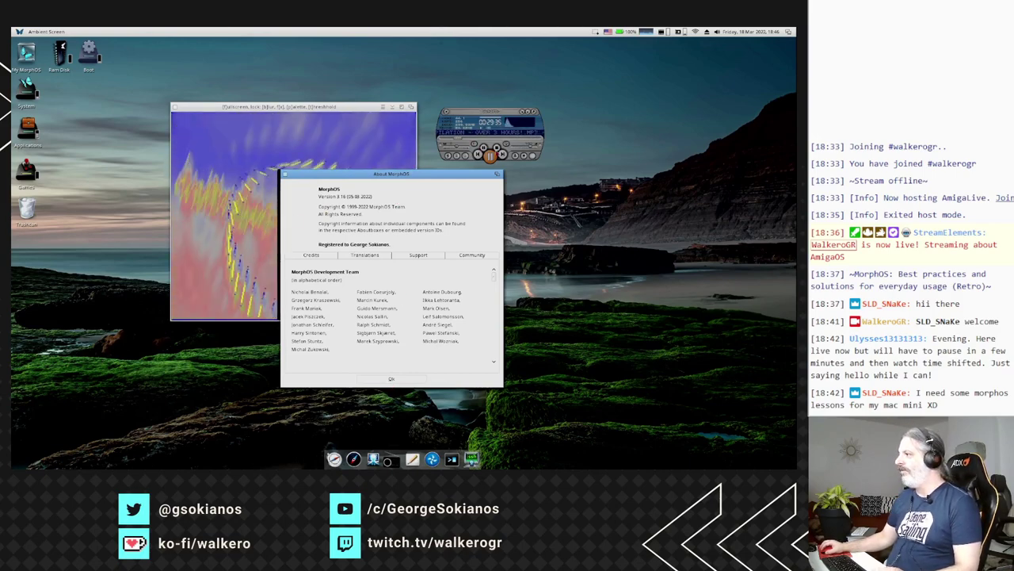
- Close the audio player and its visualisation window, and dismiss the About MorphOS window
{"action": "left_click", "coordinate": [446, 117]}
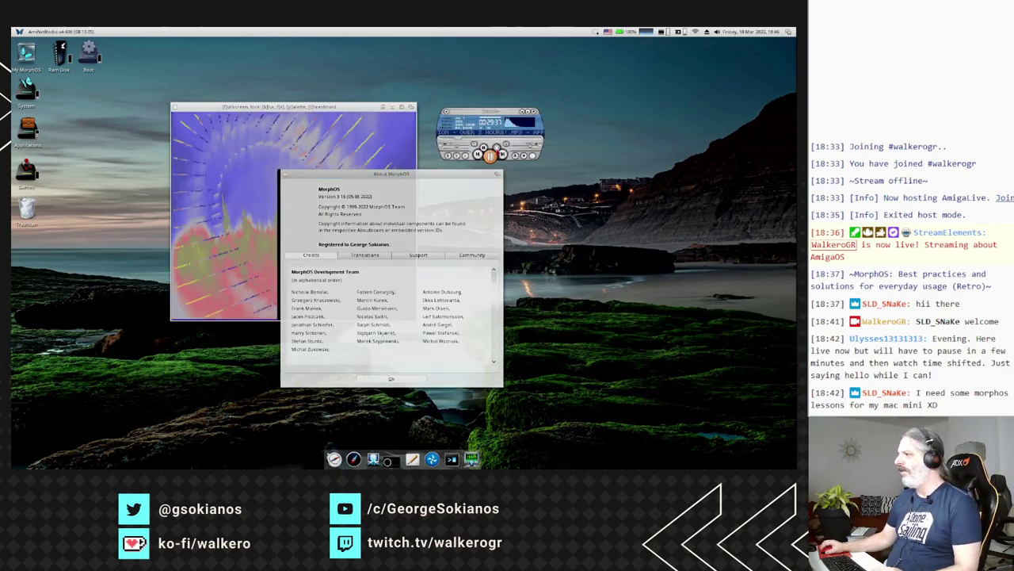
{"action": "left_click", "coordinate": [447, 112]}
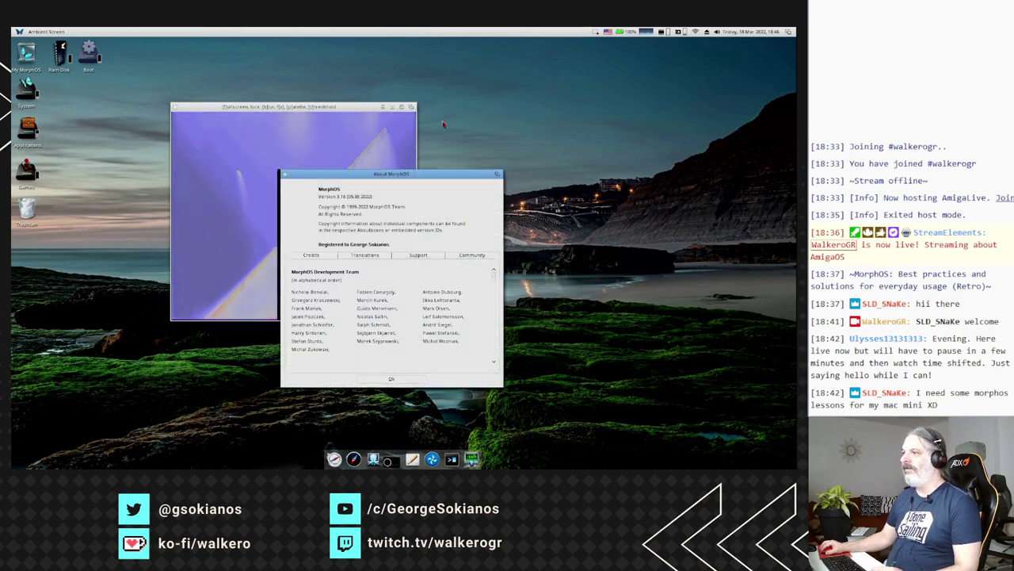
{"action": "left_click", "coordinate": [176, 111]}
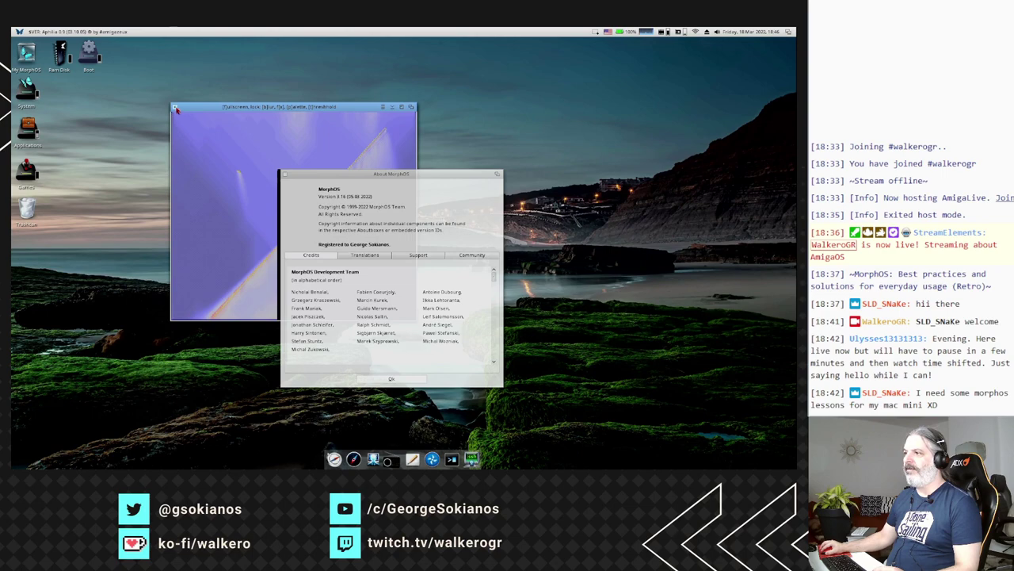
{"action": "left_click_drag", "start_coordinate": [339, 177], "coordinate": [284, 133]}
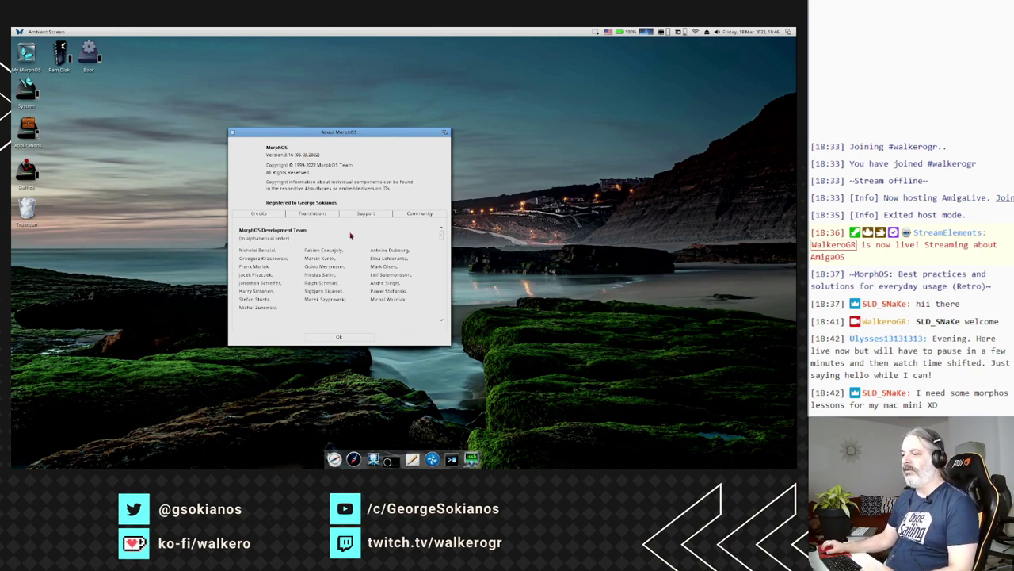
{"action": "left_click", "coordinate": [338, 337]}
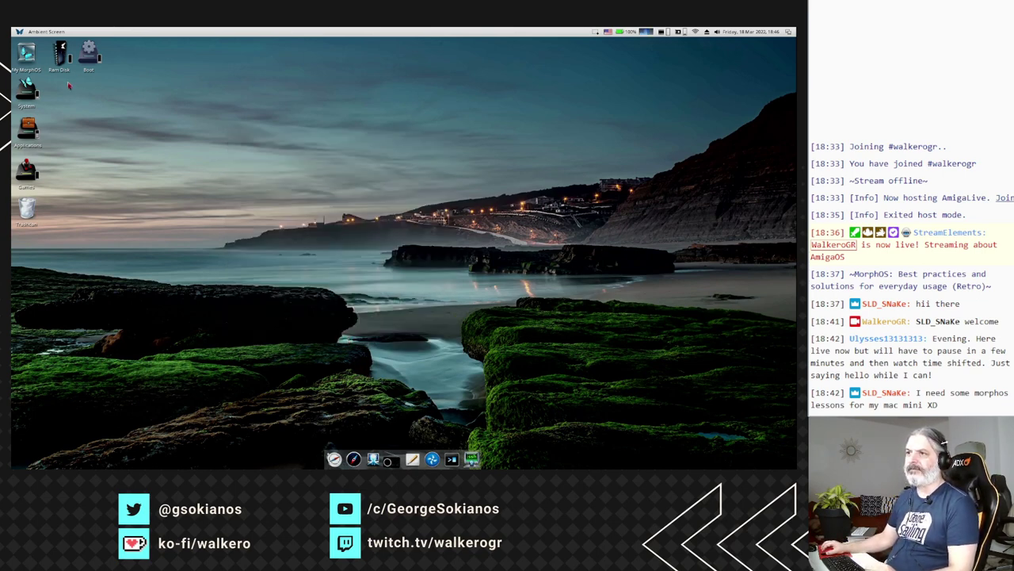
- Open the System volume, view the graphics board information, and close both windows
{"action": "double_click", "coordinate": [31, 91]}
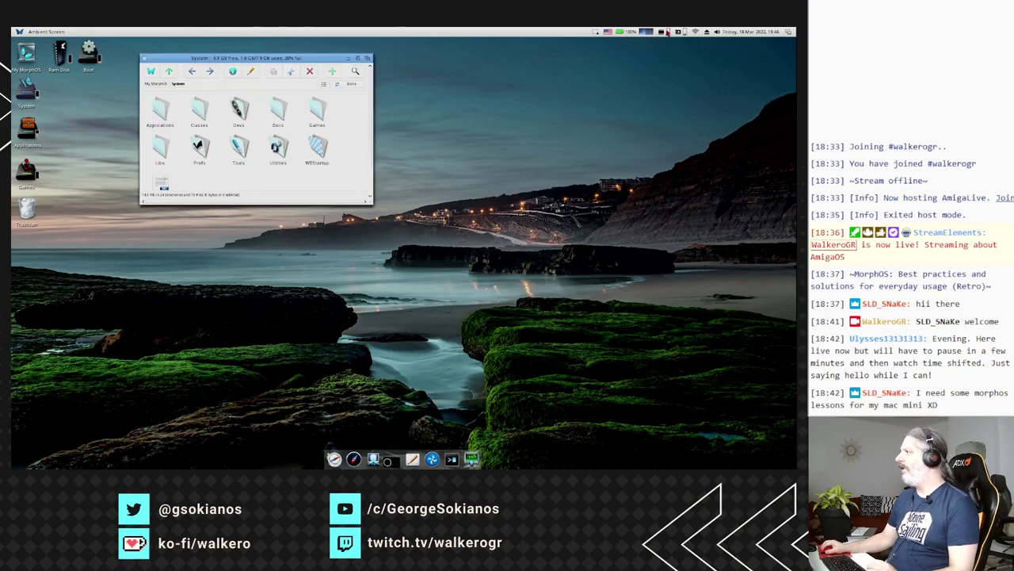
{"action": "left_click", "coordinate": [662, 32]}
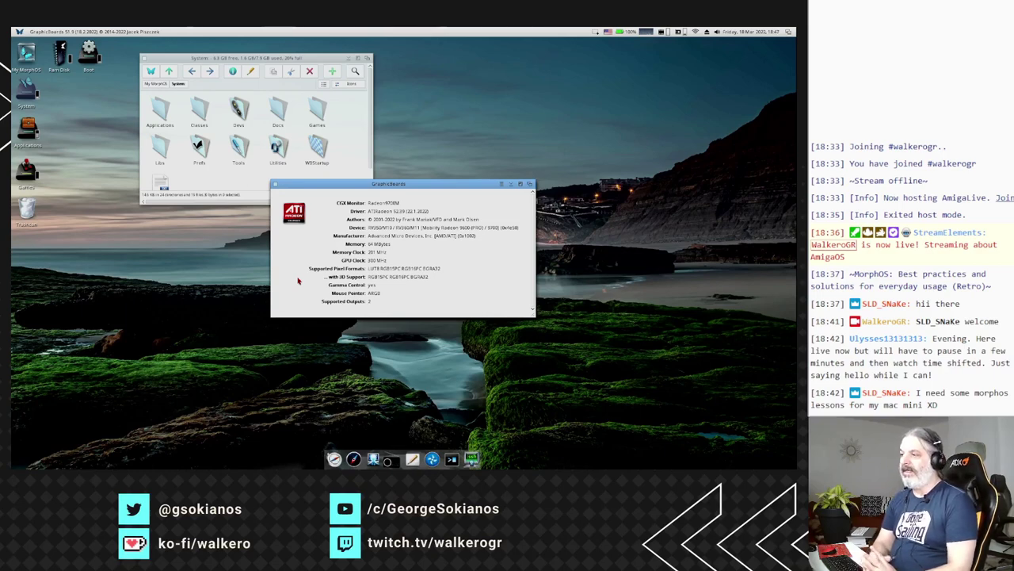
{"action": "left_click", "coordinate": [277, 184]}
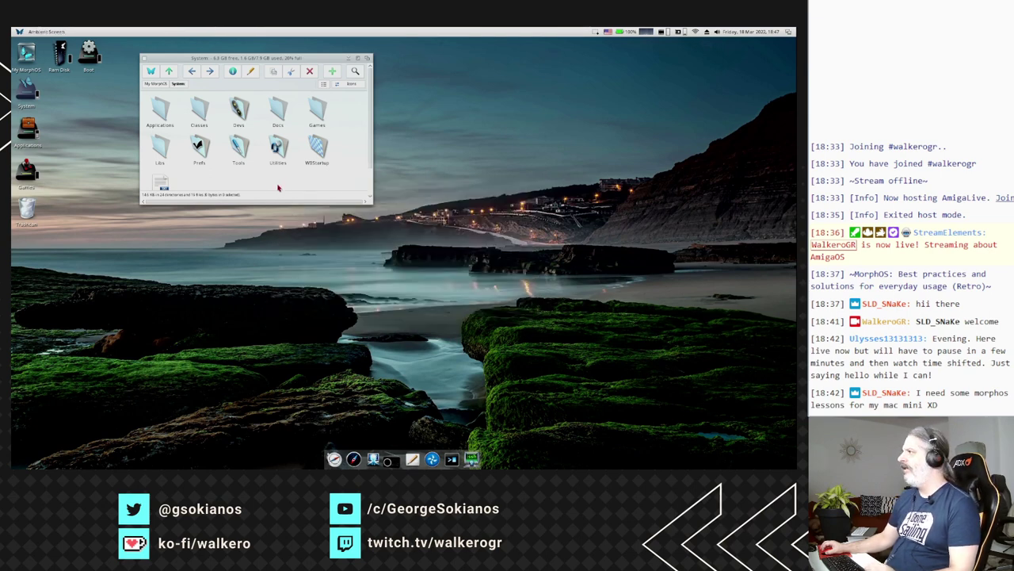
{"action": "left_click", "coordinate": [668, 32]}
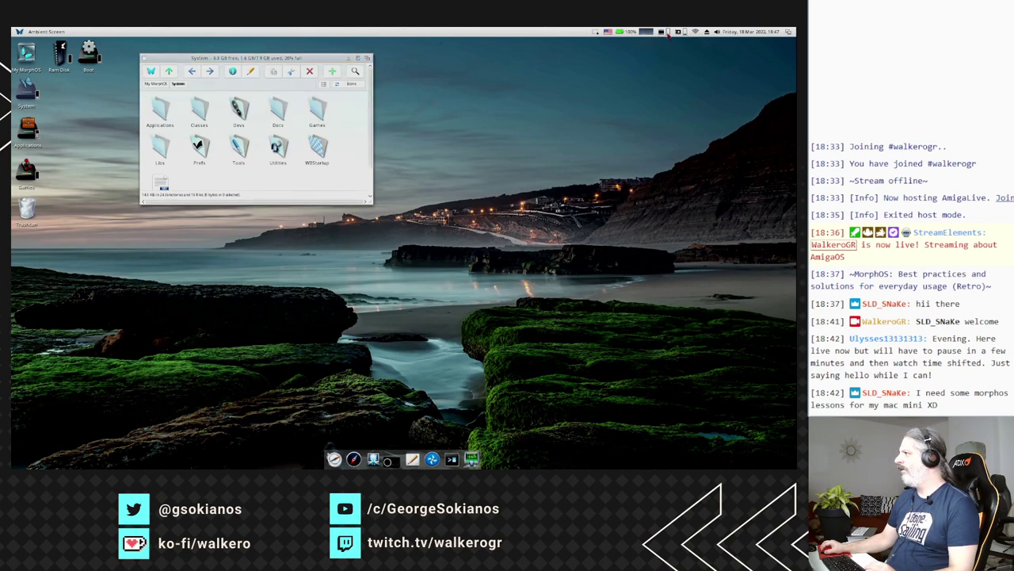
{"action": "mouse_move", "coordinate": [668, 34]}
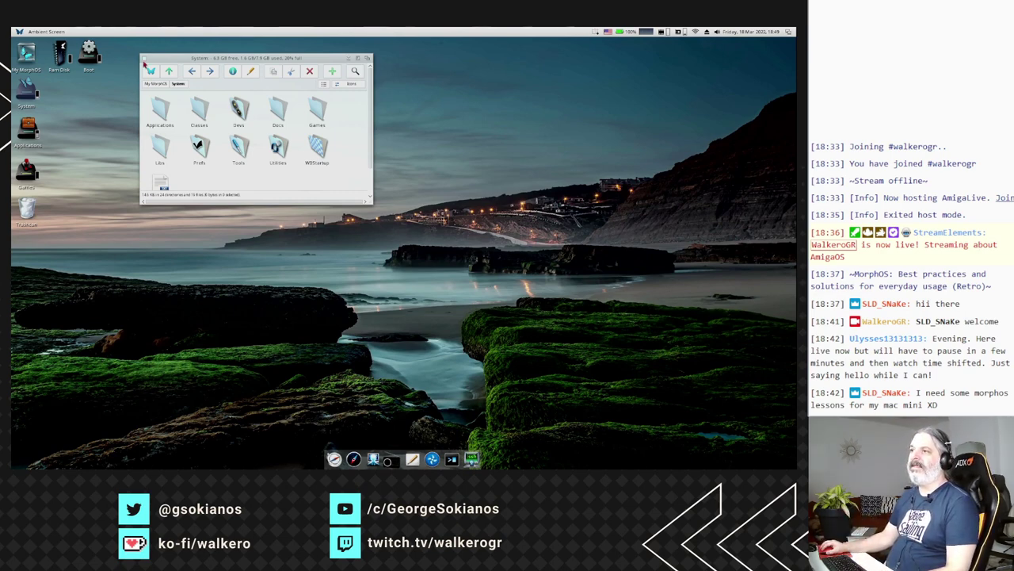
{"action": "left_click", "coordinate": [143, 59]}
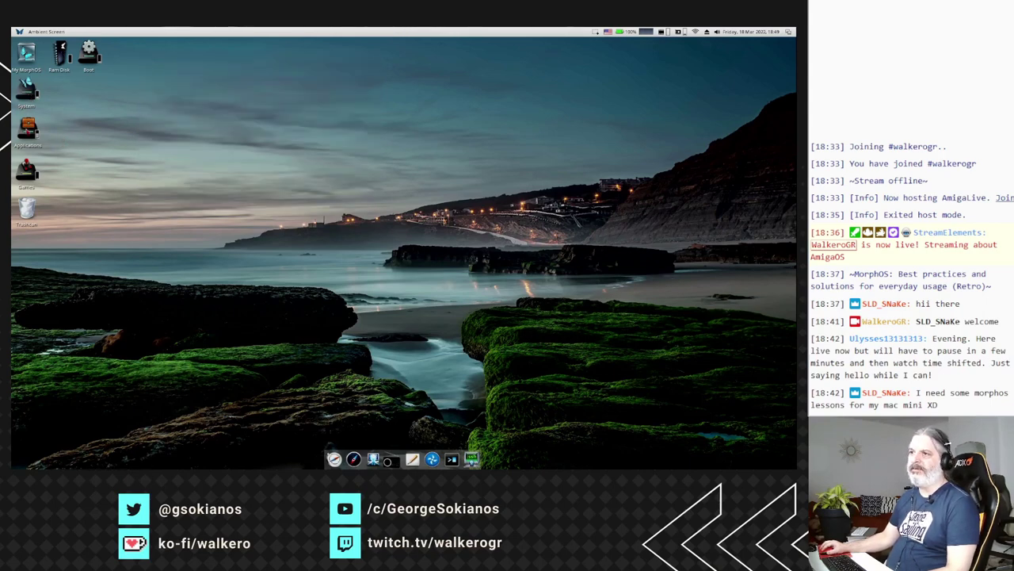
- Open the Boot volume, move its window clear of the desktop icons and show all files in it
{"action": "left_click", "coordinate": [26, 92]}
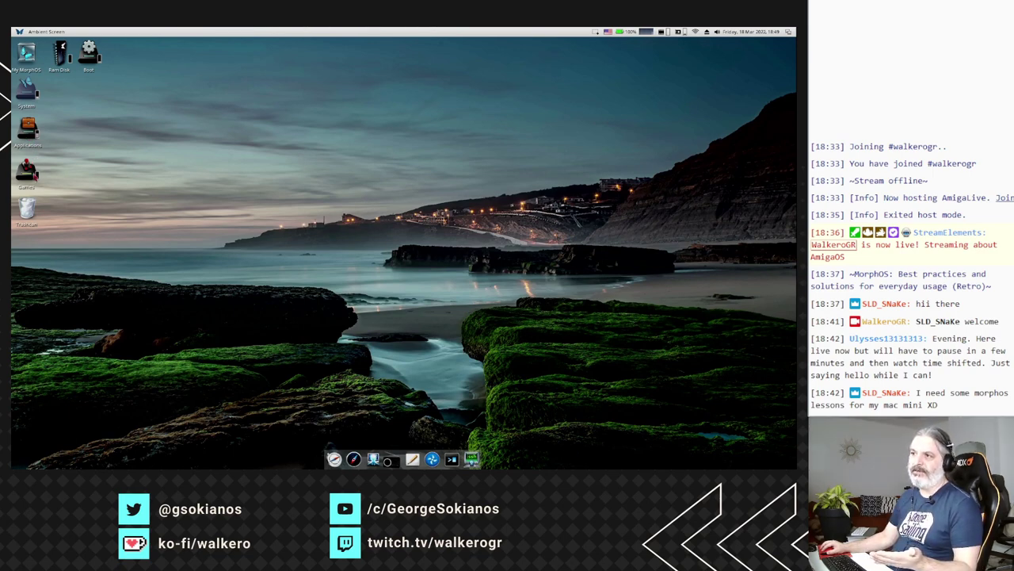
{"action": "double_click", "coordinate": [88, 55]}
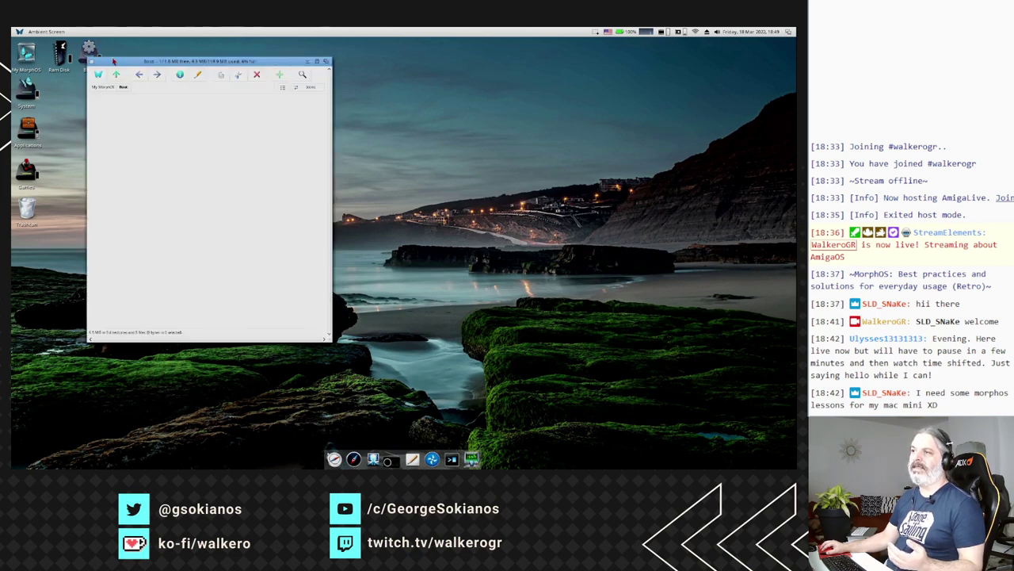
{"action": "left_click_drag", "start_coordinate": [113, 60], "coordinate": [179, 66]}
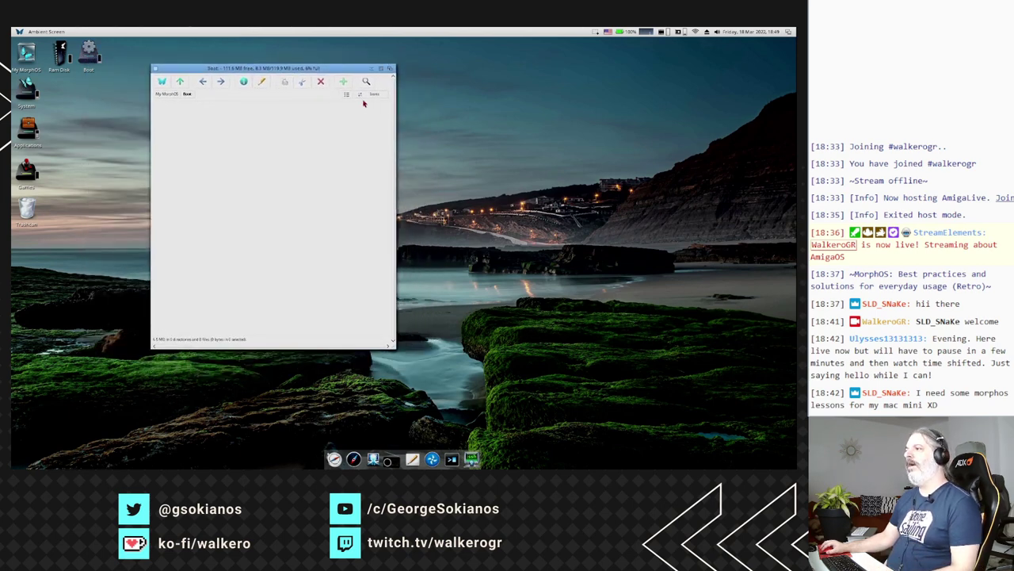
{"action": "left_click", "coordinate": [360, 95]}
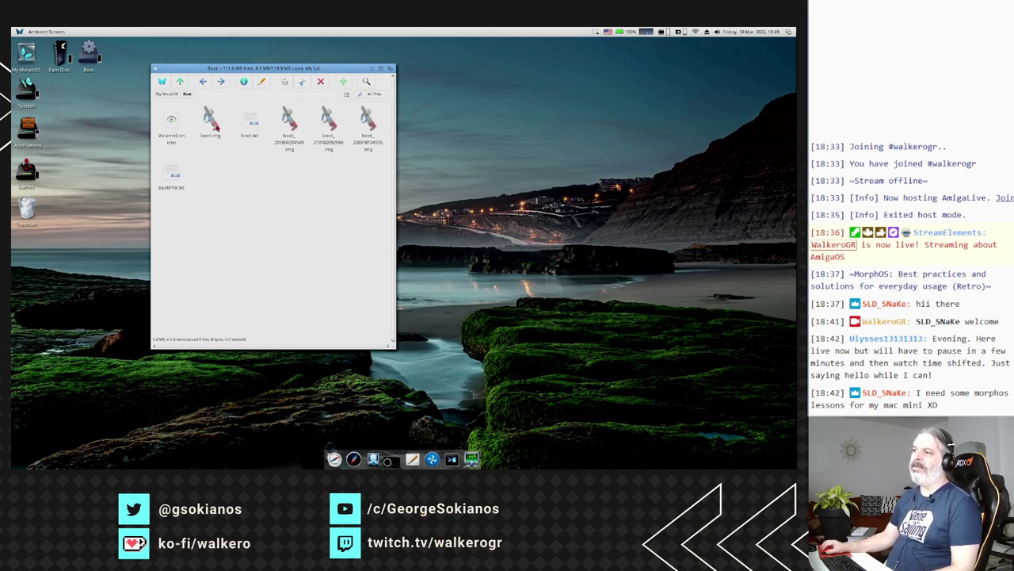
- Examine boot.img and the dated boot image backups on the Boot volume, and close its window
{"action": "left_click", "coordinate": [214, 125]}
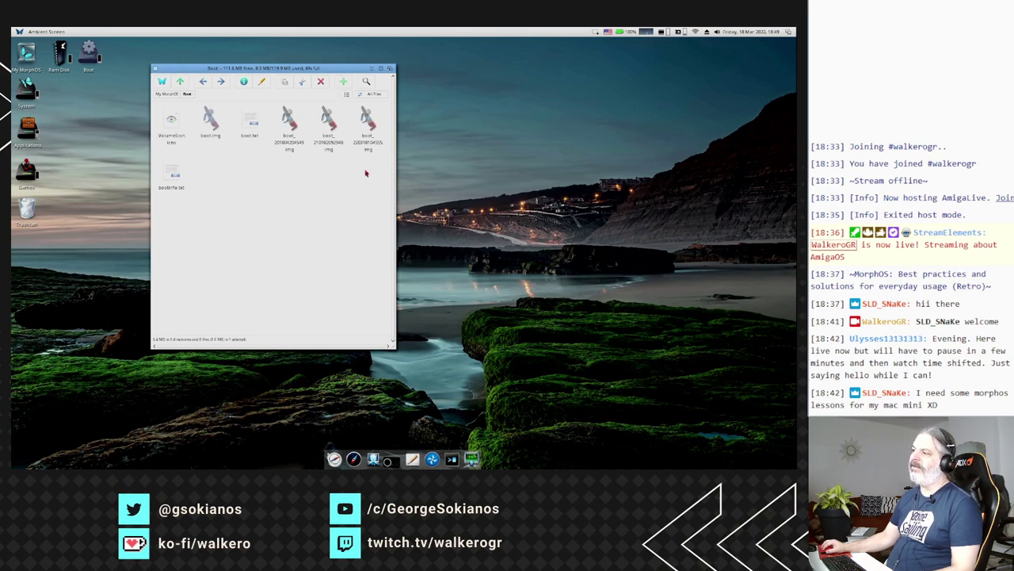
{"action": "left_click_drag", "start_coordinate": [377, 165], "coordinate": [283, 123]}
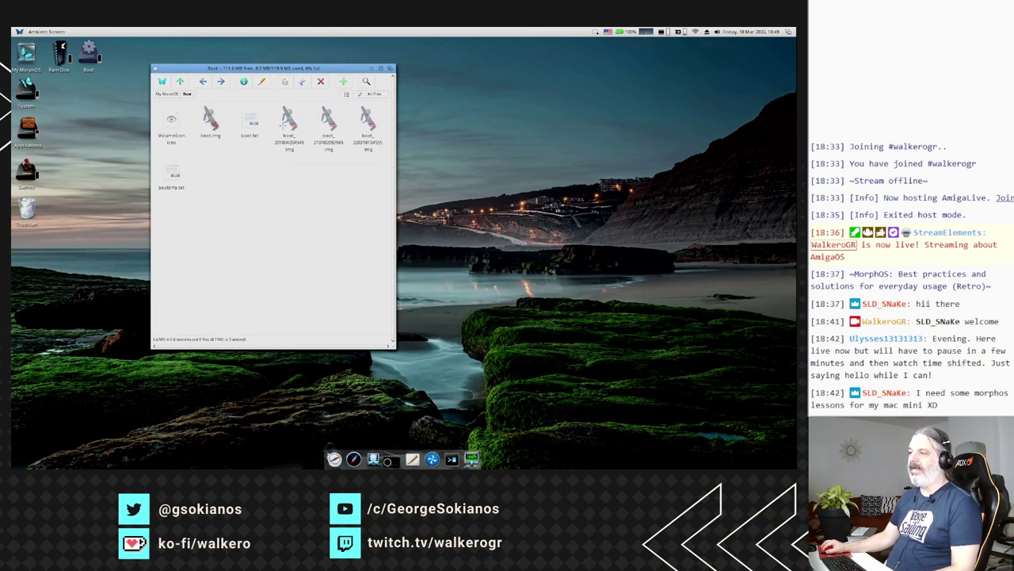
{"action": "left_click", "coordinate": [280, 124]}
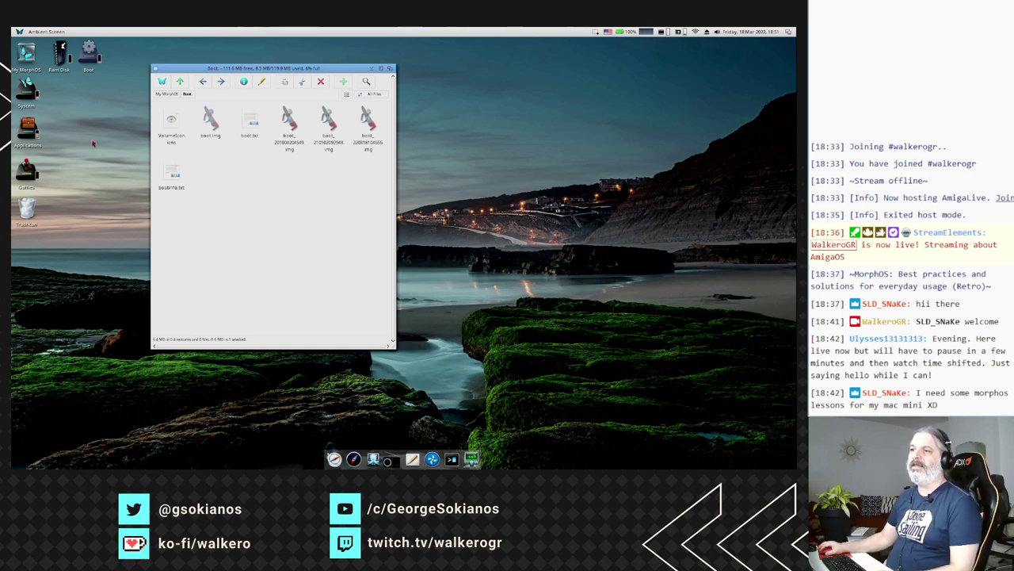
{"action": "left_click", "coordinate": [157, 69]}
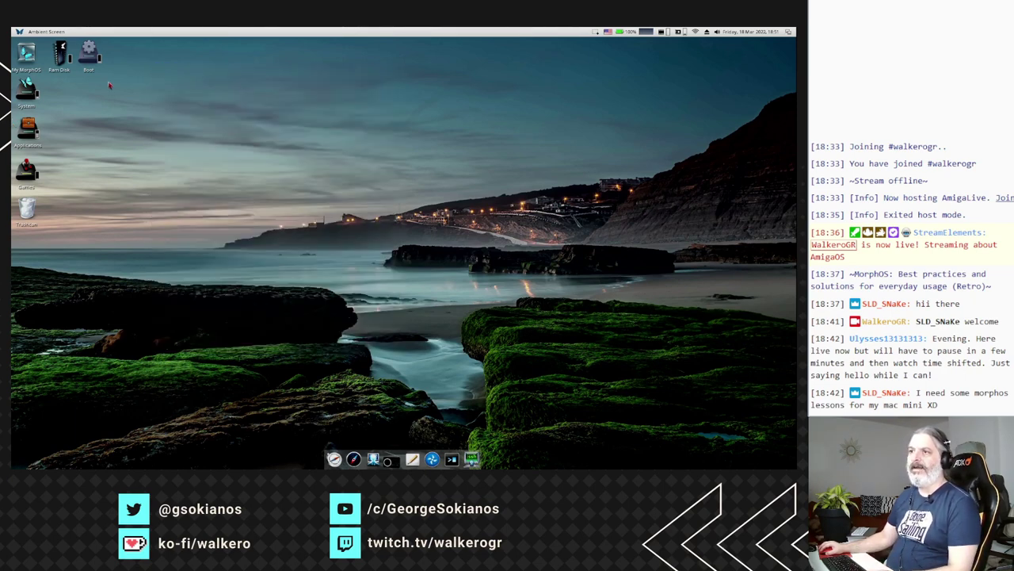
- Open the System volume, move its window lower on the desktop and enlarge it to fit all icons
{"action": "double_click", "coordinate": [30, 98]}
{"action": "left_click_drag", "start_coordinate": [195, 57], "coordinate": [198, 103]}
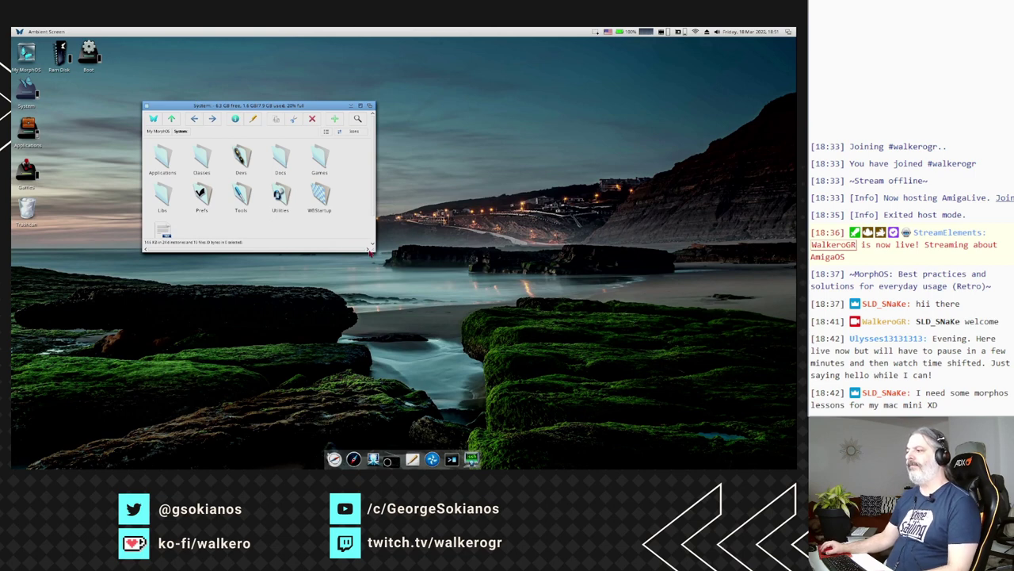
{"action": "left_click_drag", "start_coordinate": [372, 249], "coordinate": [456, 299]}
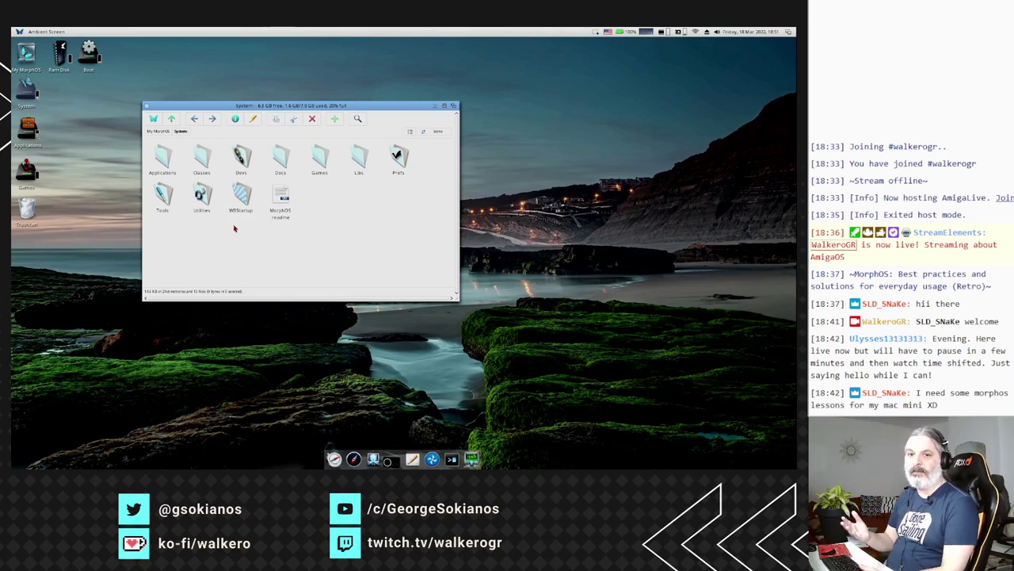
- Select the Classes, Libs and Prefs folders of the System volume in turn, and examine WBStartup and Applications
{"action": "left_click", "coordinate": [203, 165]}
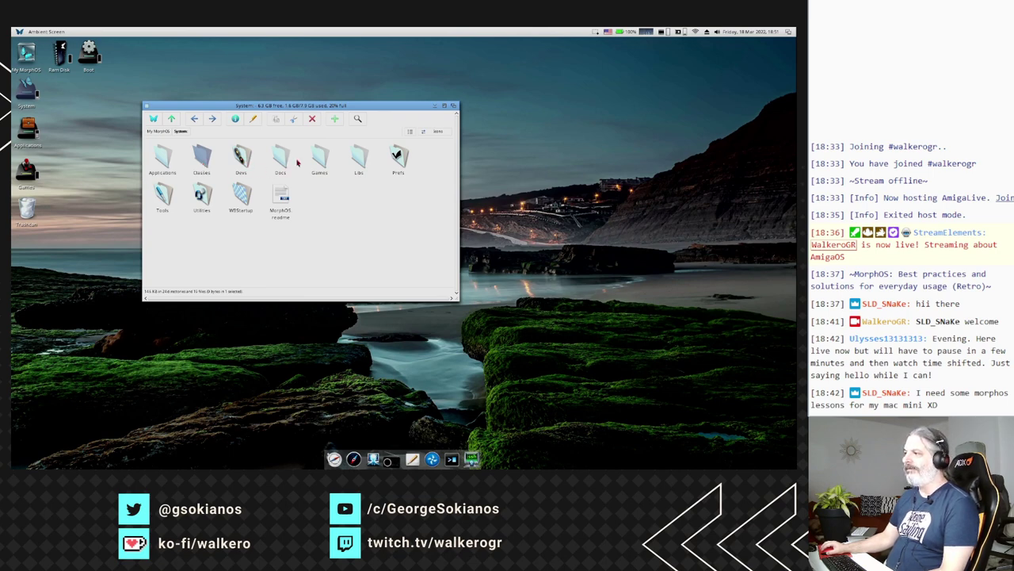
{"action": "left_click", "coordinate": [360, 162]}
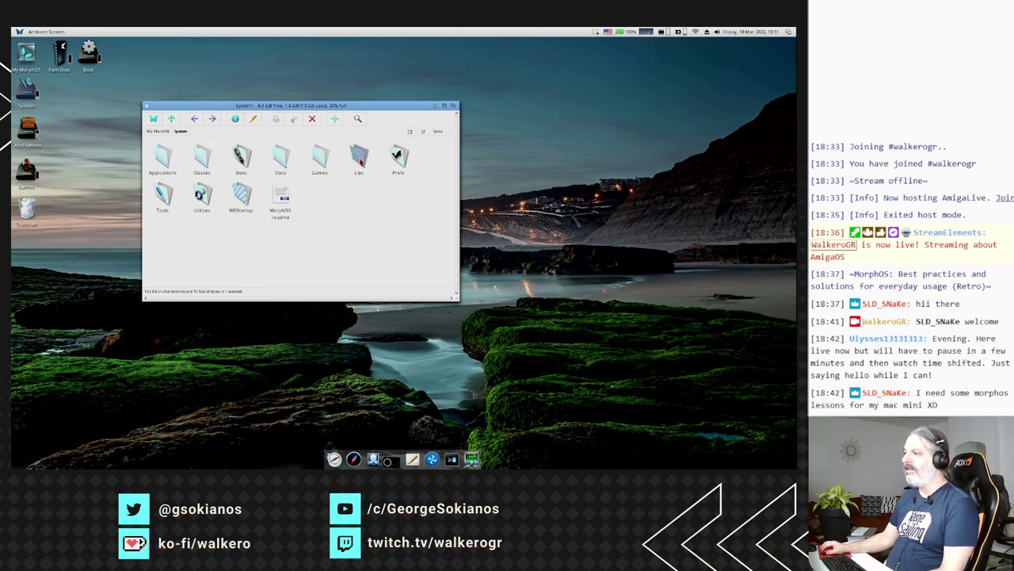
{"action": "left_click", "coordinate": [401, 162]}
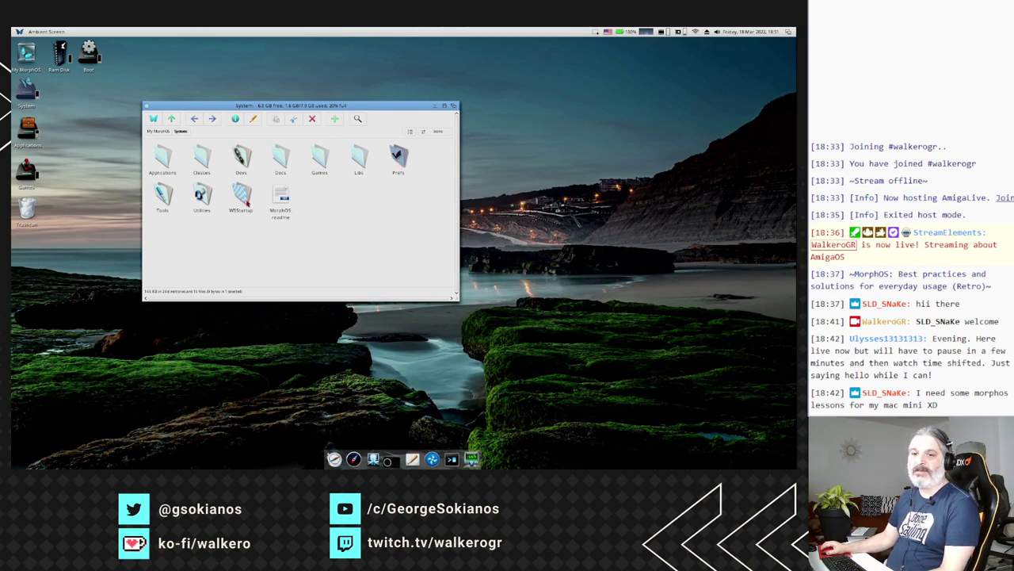
{"action": "mouse_move", "coordinate": [242, 196]}
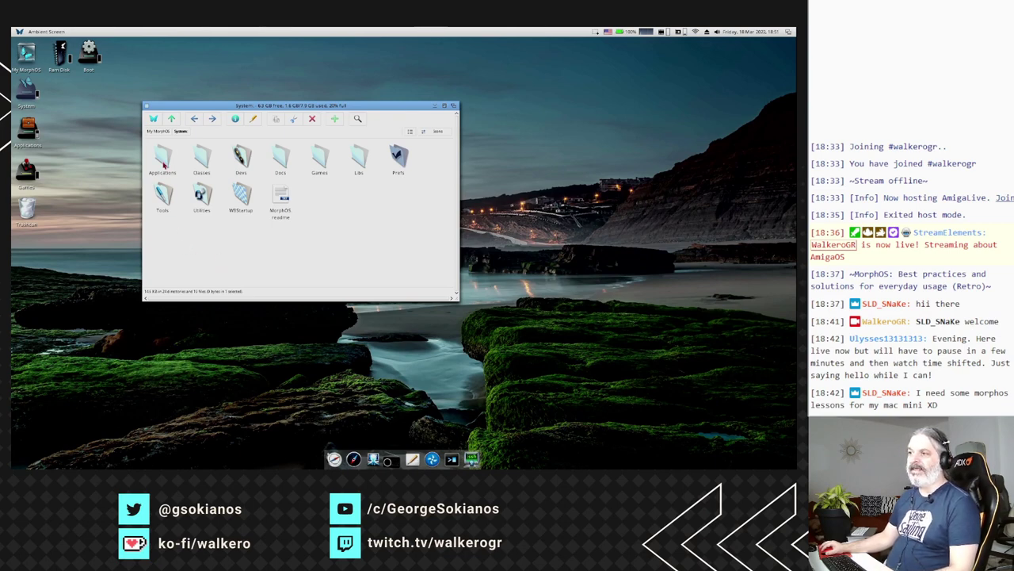
{"action": "mouse_move", "coordinate": [163, 163]}
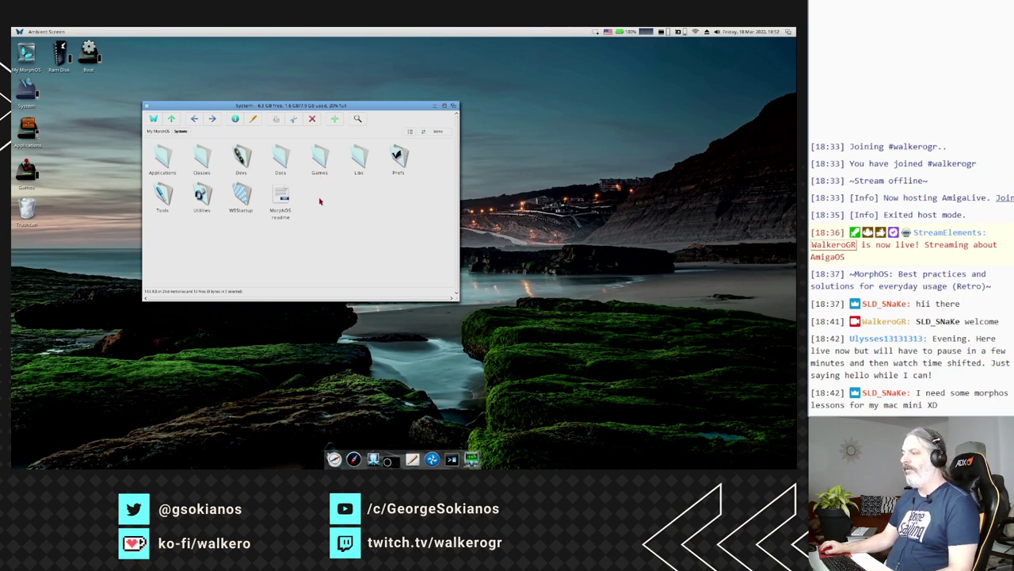
- Show all files of the System volume in an enlarged window and examine the C, L, Fonts, Locale, S and Storage folders
{"action": "left_click", "coordinate": [423, 132]}
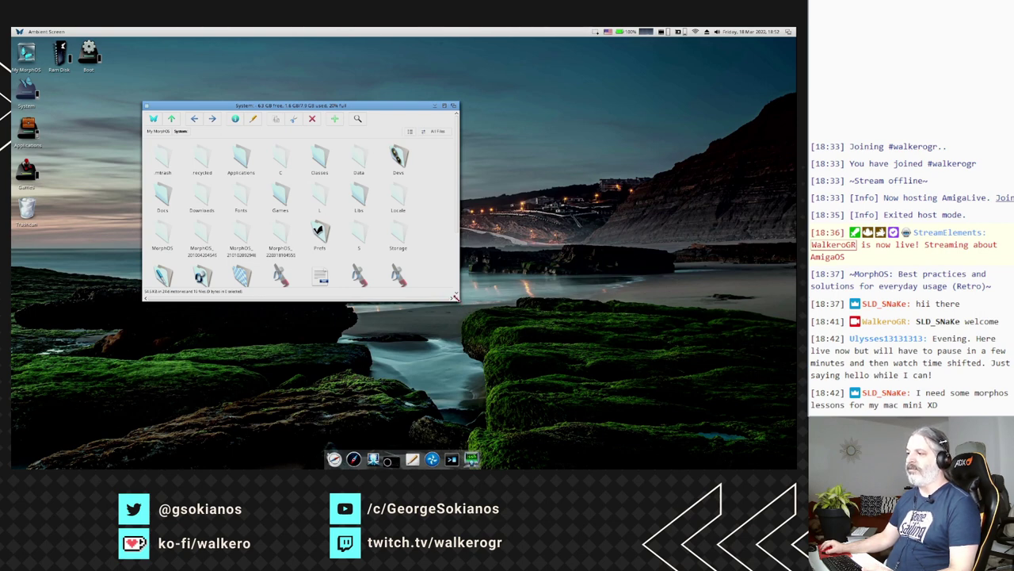
{"action": "left_click_drag", "start_coordinate": [457, 298], "coordinate": [498, 349]}
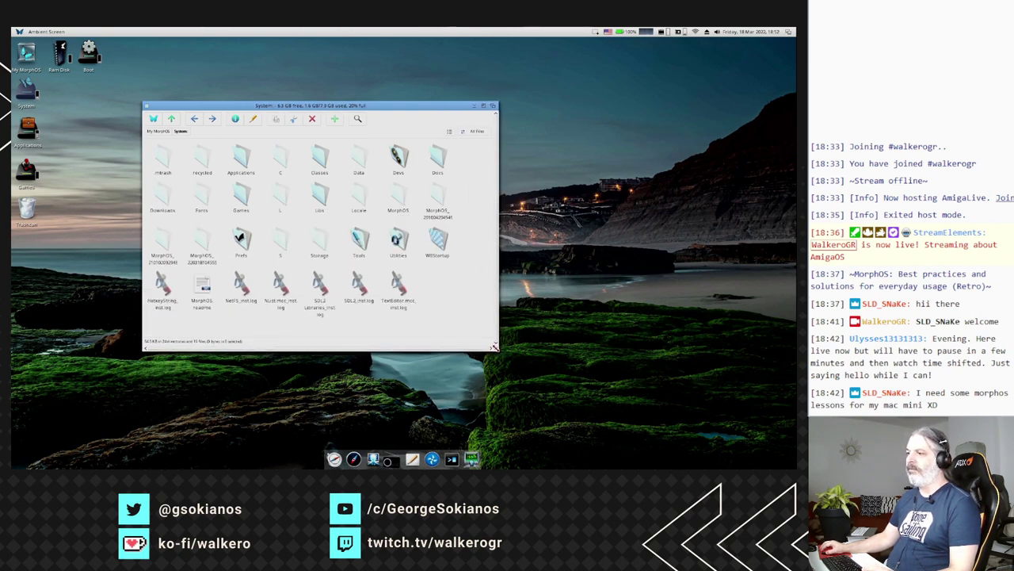
{"action": "left_click", "coordinate": [289, 160]}
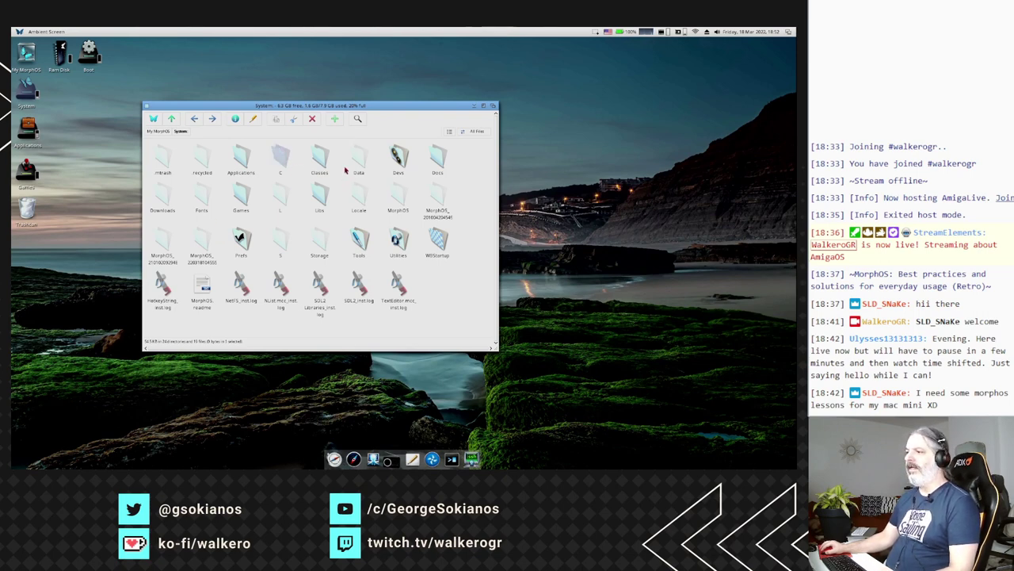
{"action": "left_click", "coordinate": [283, 198]}
{"action": "left_click", "coordinate": [203, 205]}
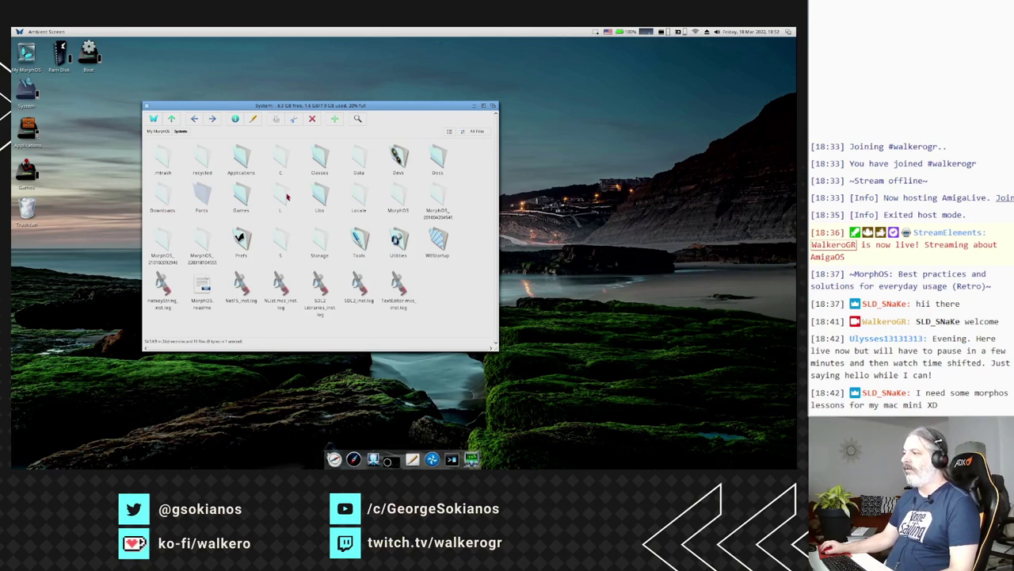
{"action": "left_click", "coordinate": [365, 199]}
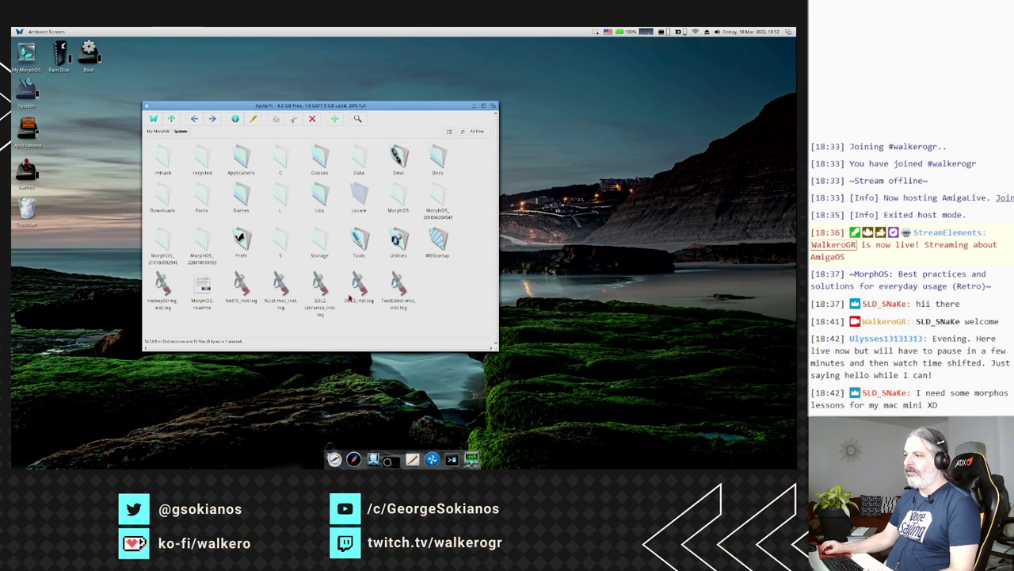
{"action": "left_click", "coordinate": [281, 232]}
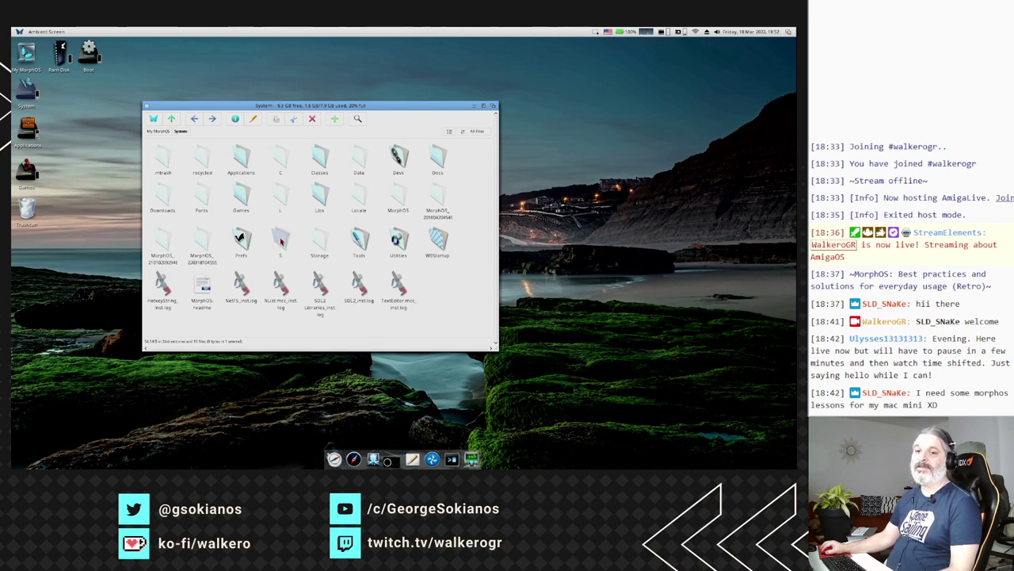
{"action": "left_click", "coordinate": [314, 246]}
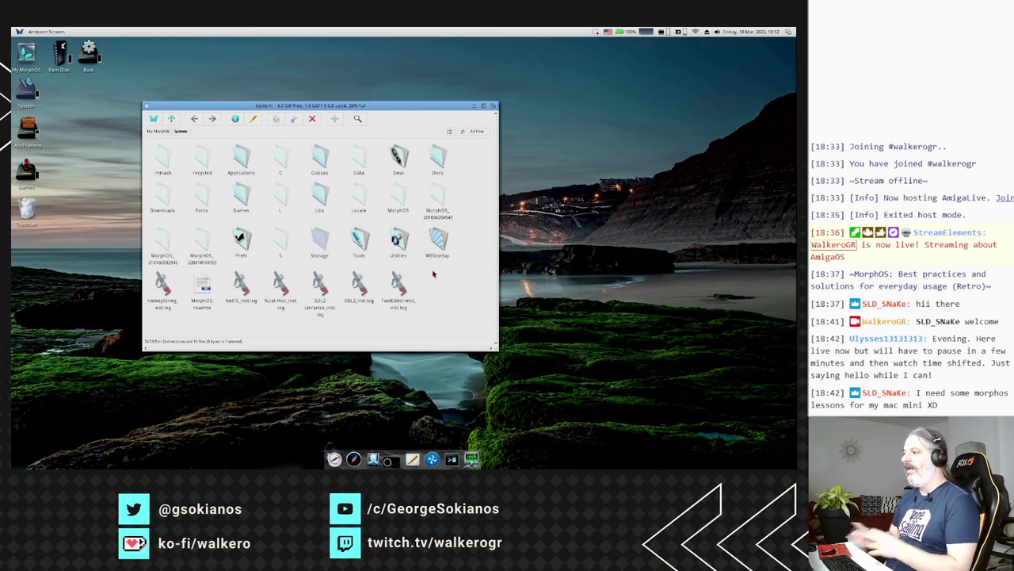
- Select the MorphOS folder, examine the user-startup file in the System volume's S folder, and return to the volume's root
{"action": "left_click", "coordinate": [398, 198]}
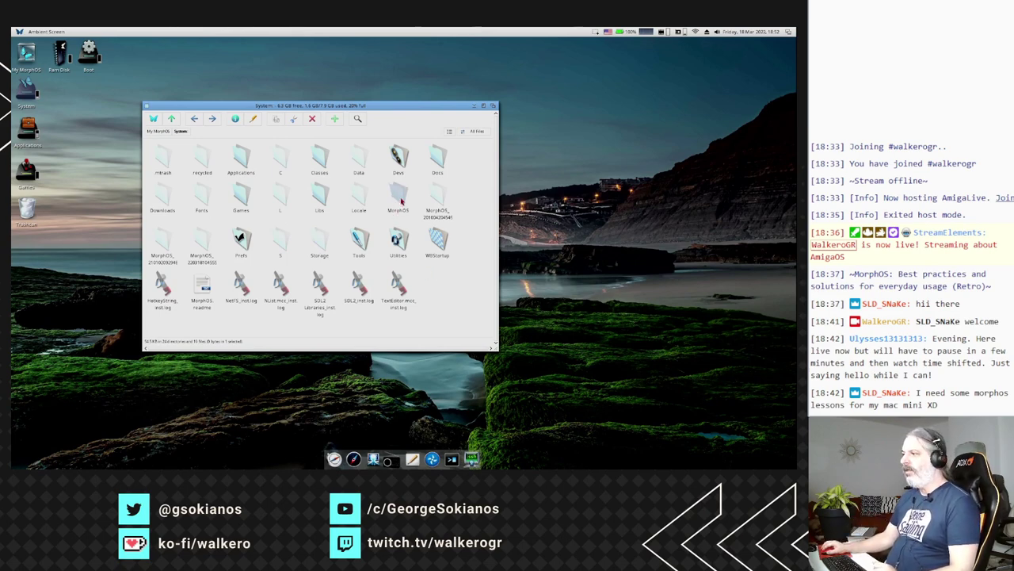
{"action": "mouse_move", "coordinate": [403, 196]}
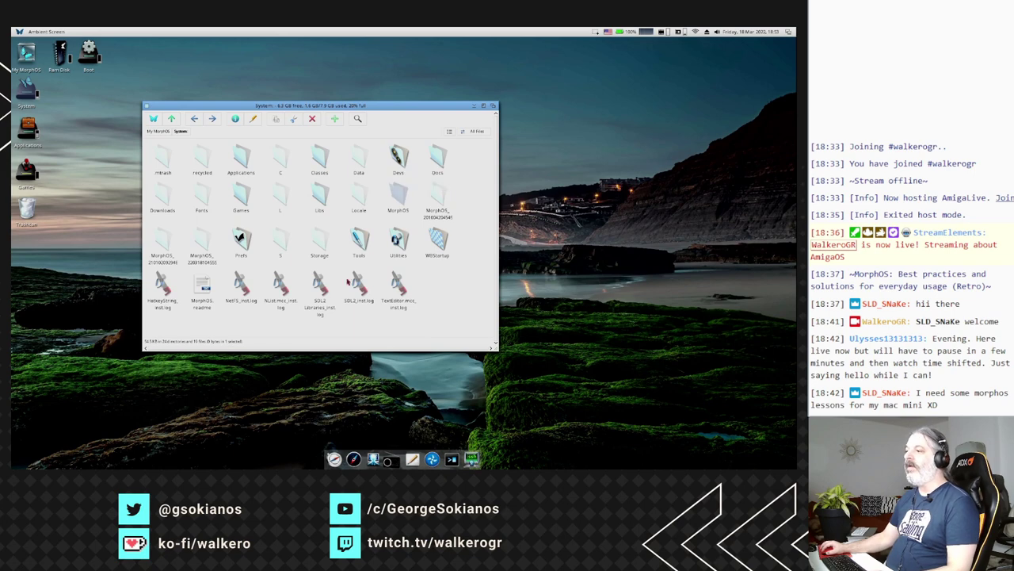
{"action": "double_click", "coordinate": [280, 242]}
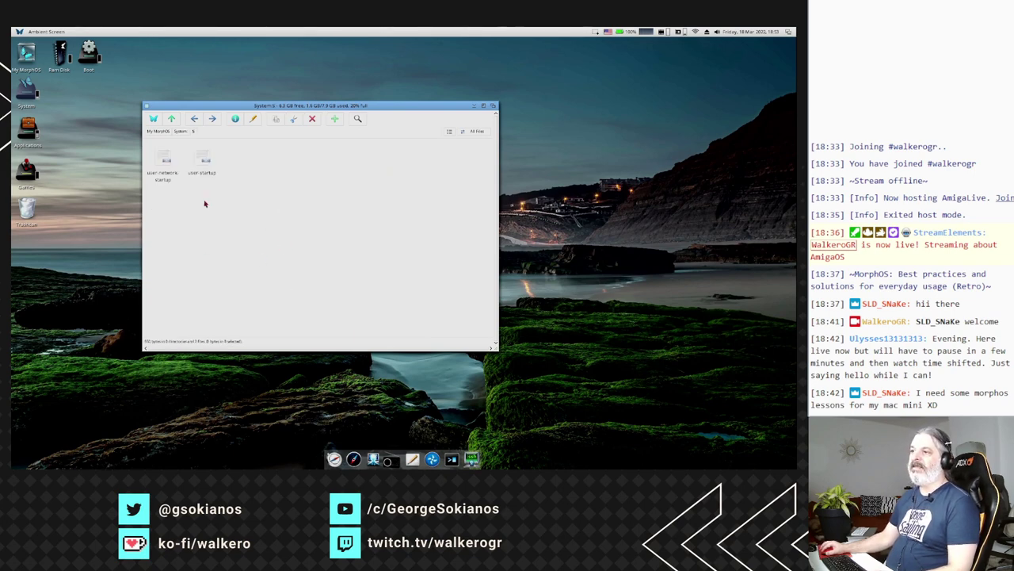
{"action": "left_click", "coordinate": [204, 172]}
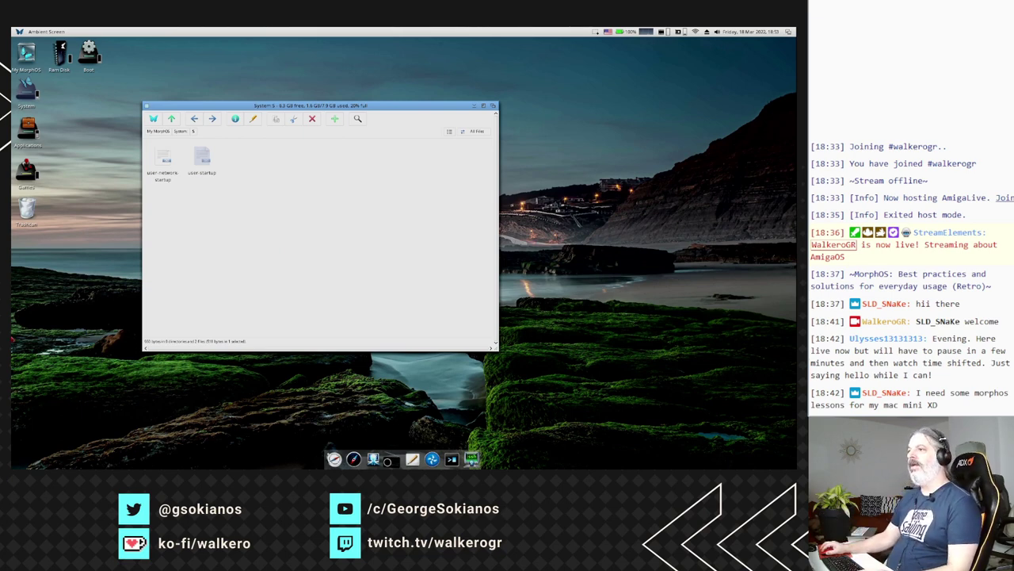
{"action": "left_click", "coordinate": [171, 118]}
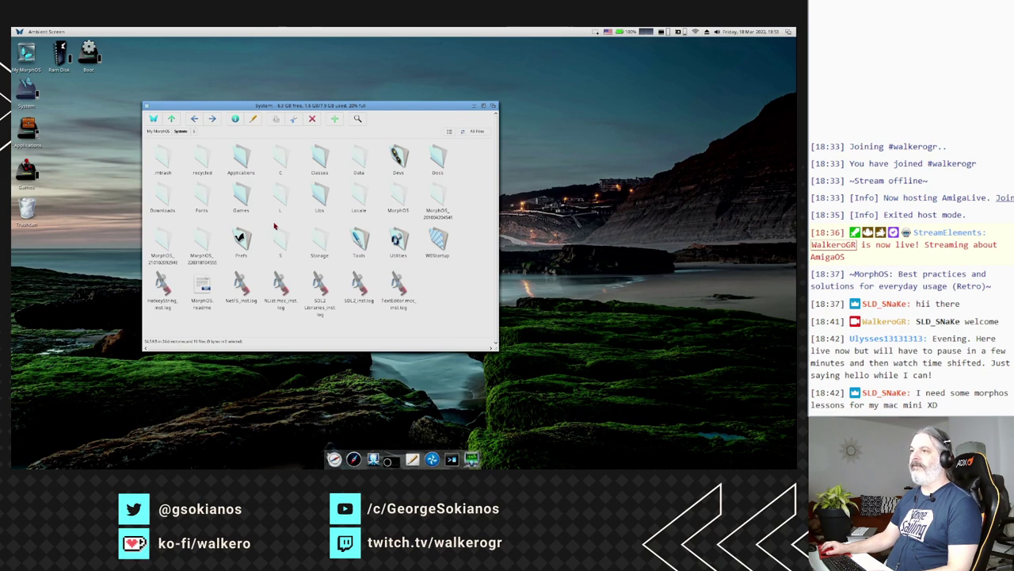
- Reopen the Boot volume with all files shown, select boot.img to examine it, and close the volume's window
{"action": "double_click", "coordinate": [89, 64]}
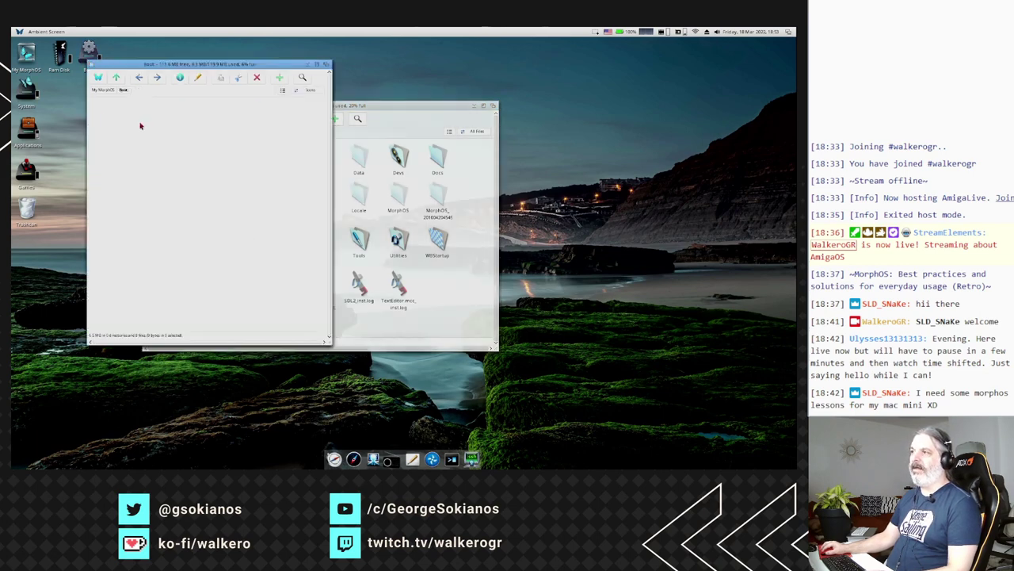
{"action": "left_click", "coordinate": [297, 94]}
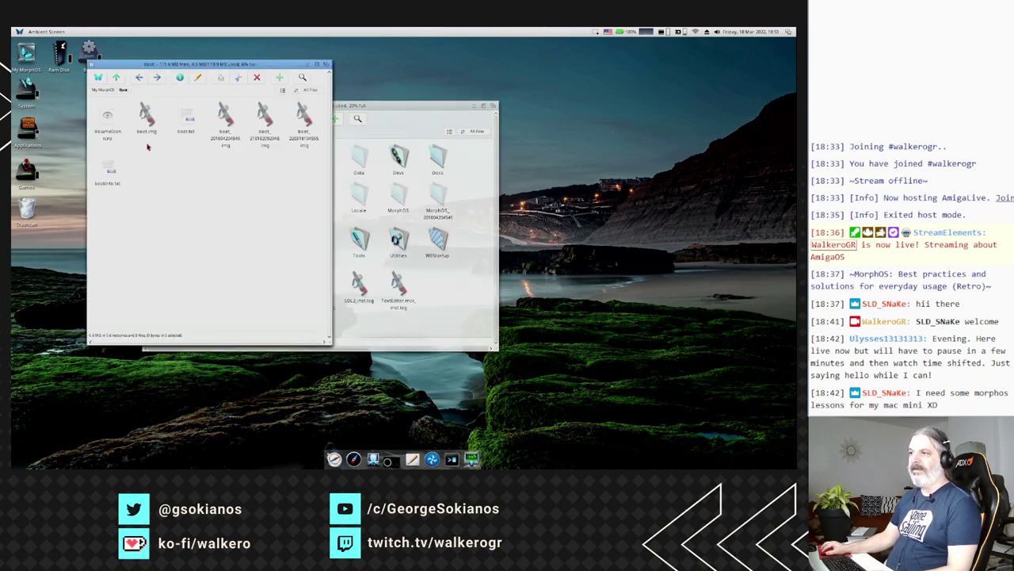
{"action": "left_click", "coordinate": [146, 129]}
{"action": "mouse_move", "coordinate": [147, 124]}
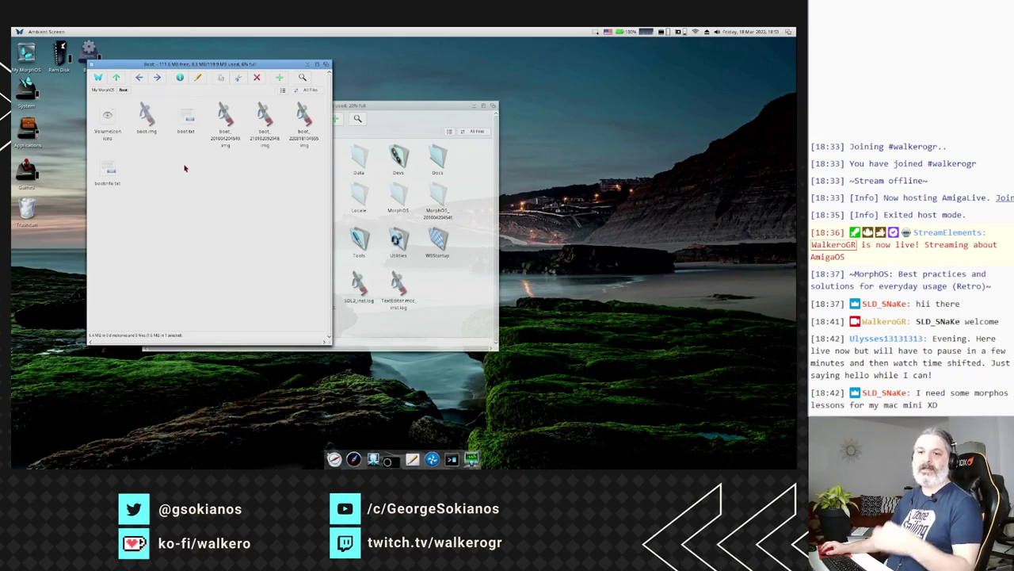
{"action": "left_click", "coordinate": [92, 66]}
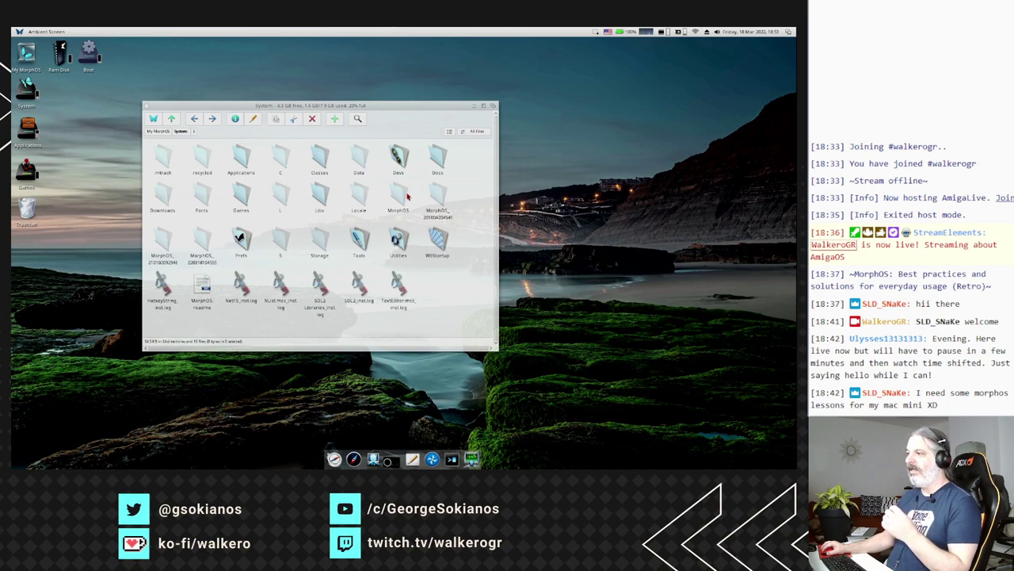
- Browse the MorphOS folder on the System volume and open the startup-sequence script from its S subfolder
{"action": "double_click", "coordinate": [403, 195]}
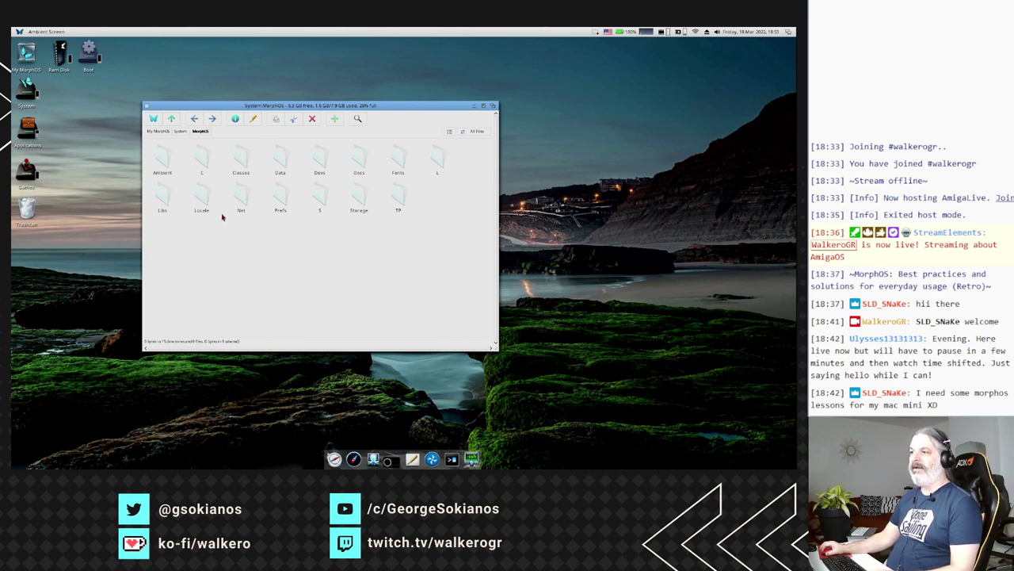
{"action": "left_click", "coordinate": [203, 155]}
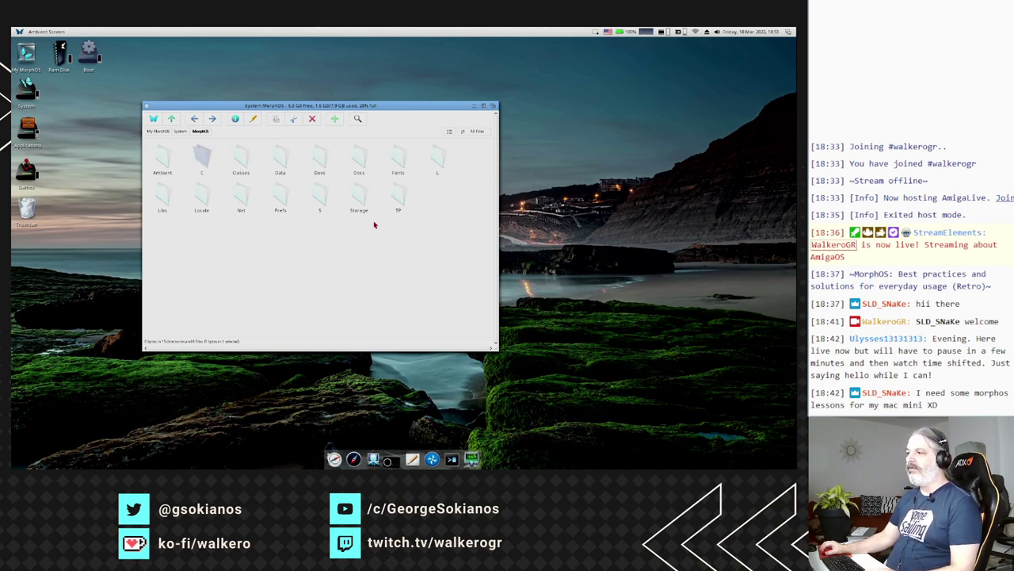
{"action": "double_click", "coordinate": [320, 199]}
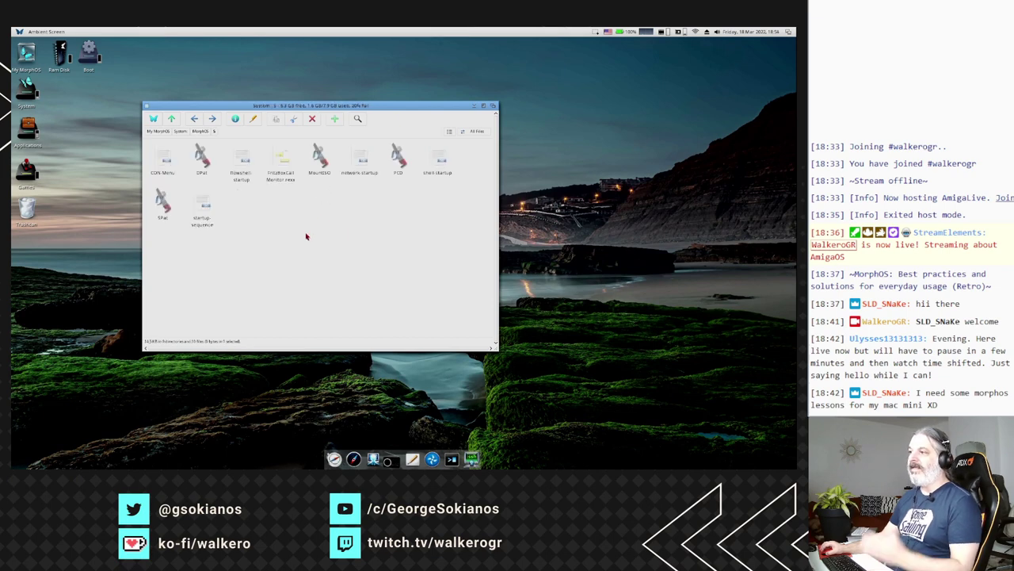
{"action": "left_click", "coordinate": [204, 207]}
{"action": "double_click", "coordinate": [204, 206]}
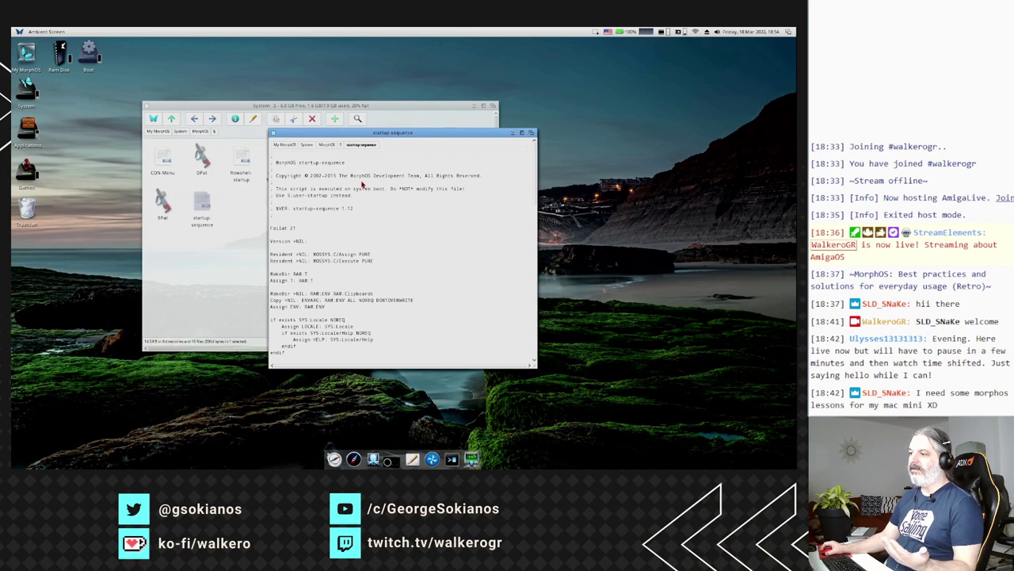
- Read further through the startup-sequence script, close it and return to the root of the System volume
{"action": "scroll", "coordinate": [362, 184], "scroll_direction": "down", "scroll_amount": 3}
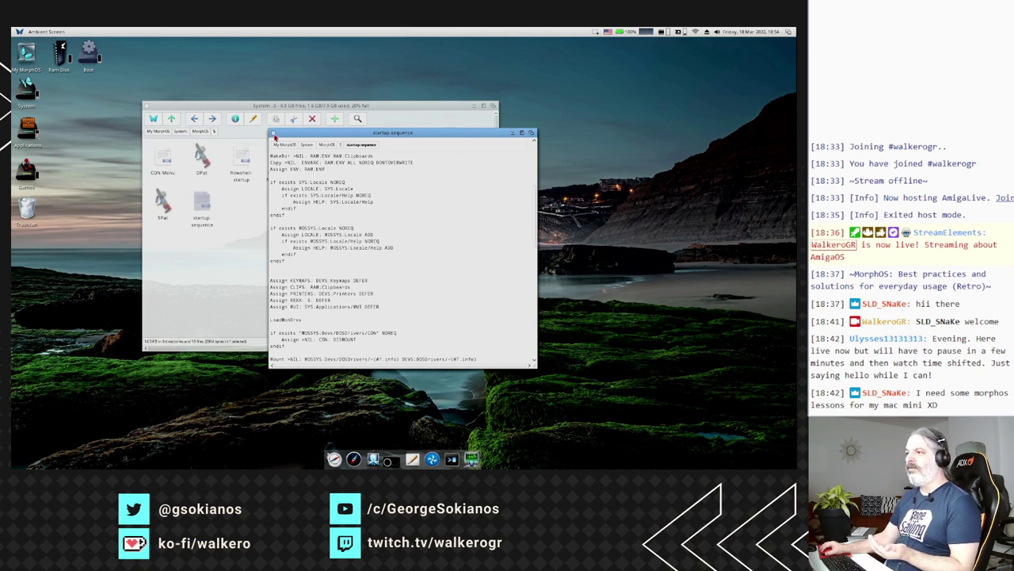
{"action": "left_click", "coordinate": [272, 133]}
{"action": "left_click", "coordinate": [277, 238]}
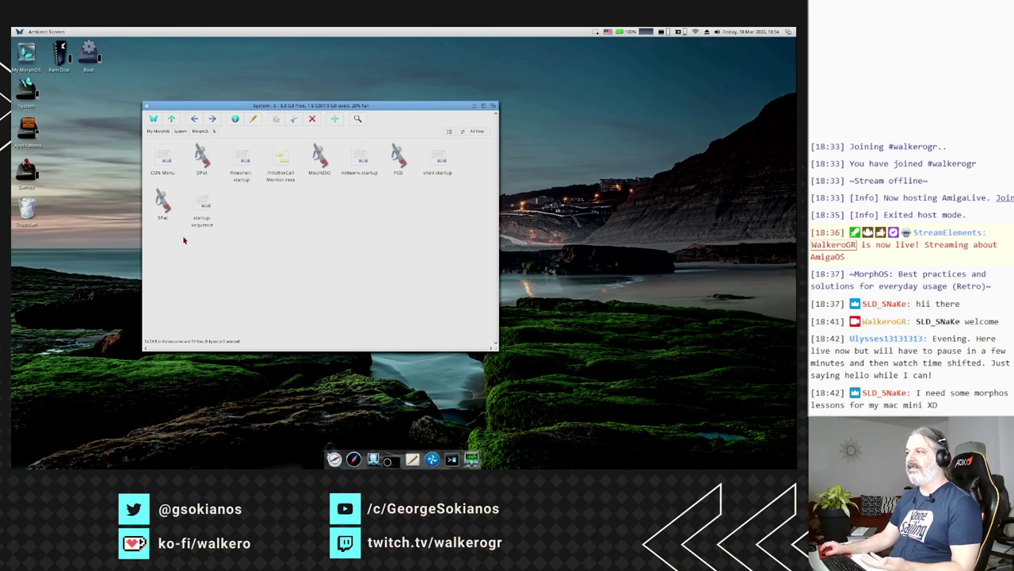
{"action": "left_click", "coordinate": [172, 120]}
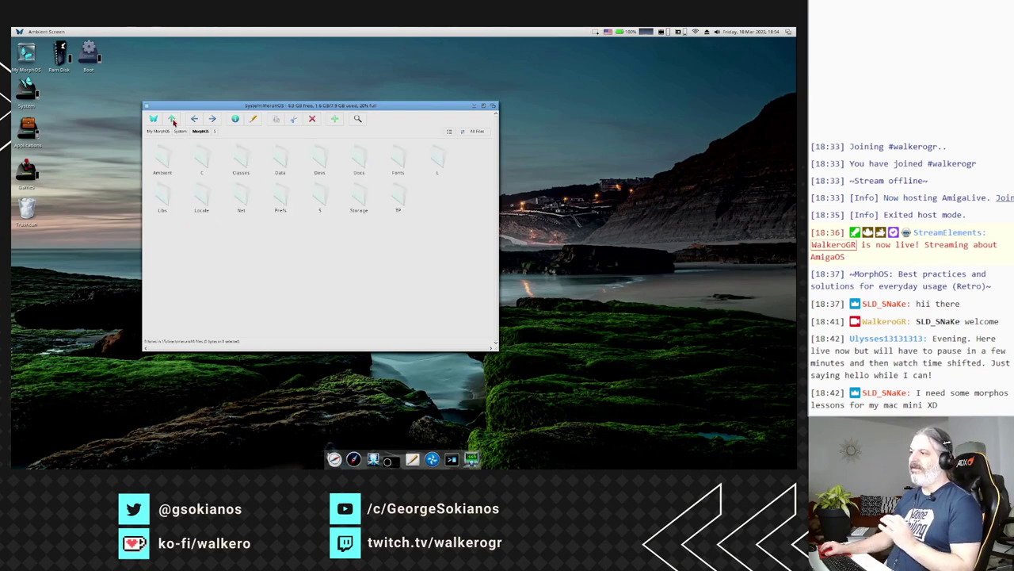
{"action": "left_click", "coordinate": [173, 120]}
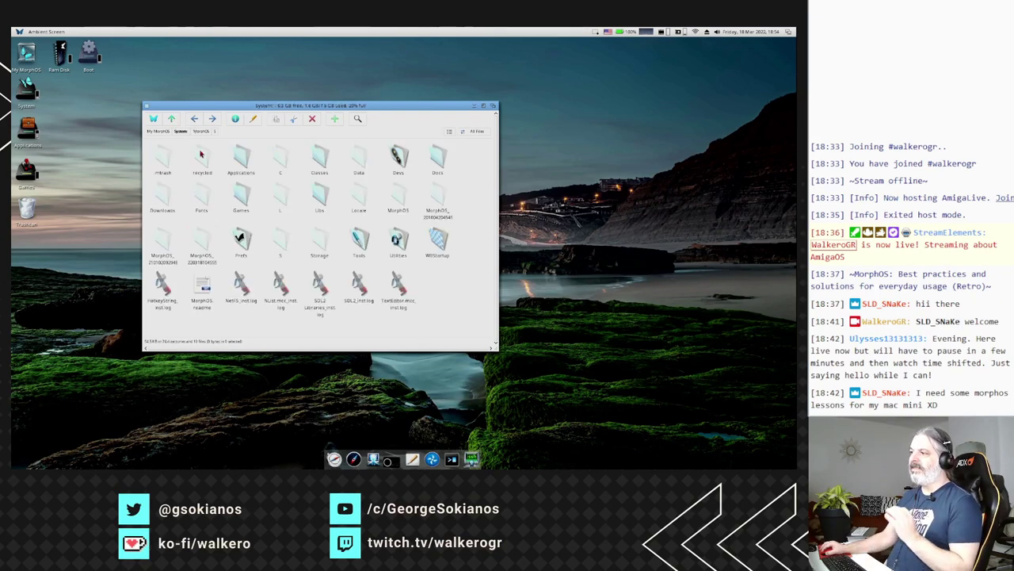
- Examine the MorphOS and Libs folders and the dated MorphOS backup folders on the System volume, opening the oldest backup and returning
{"action": "left_click", "coordinate": [399, 198]}
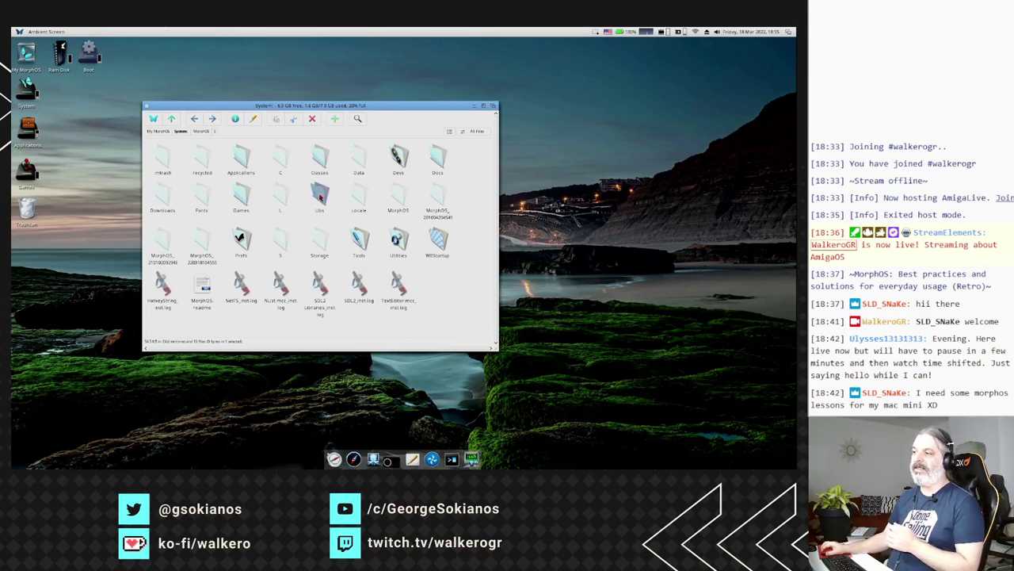
{"action": "mouse_move", "coordinate": [320, 203]}
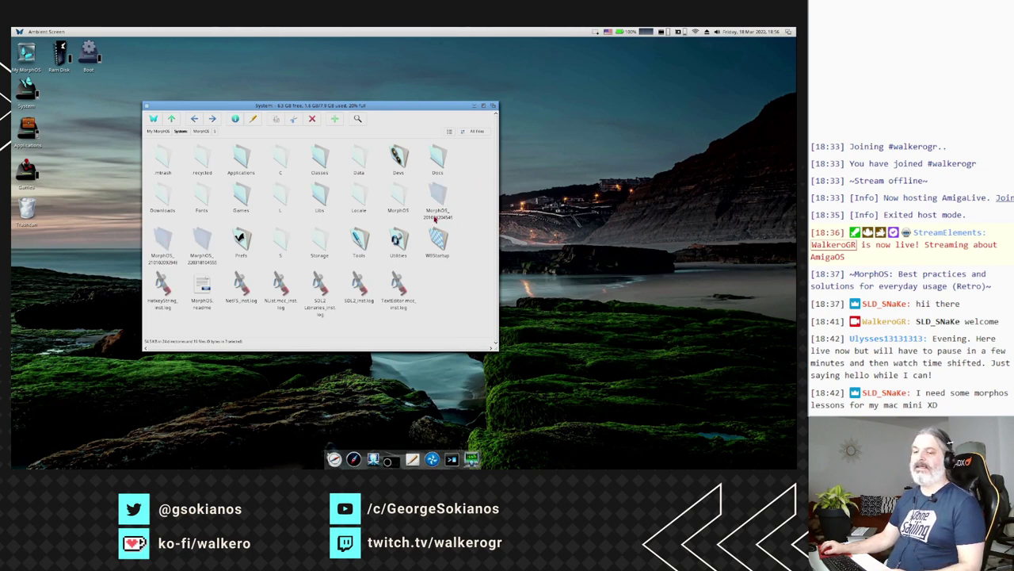
{"action": "mouse_move", "coordinate": [435, 217]}
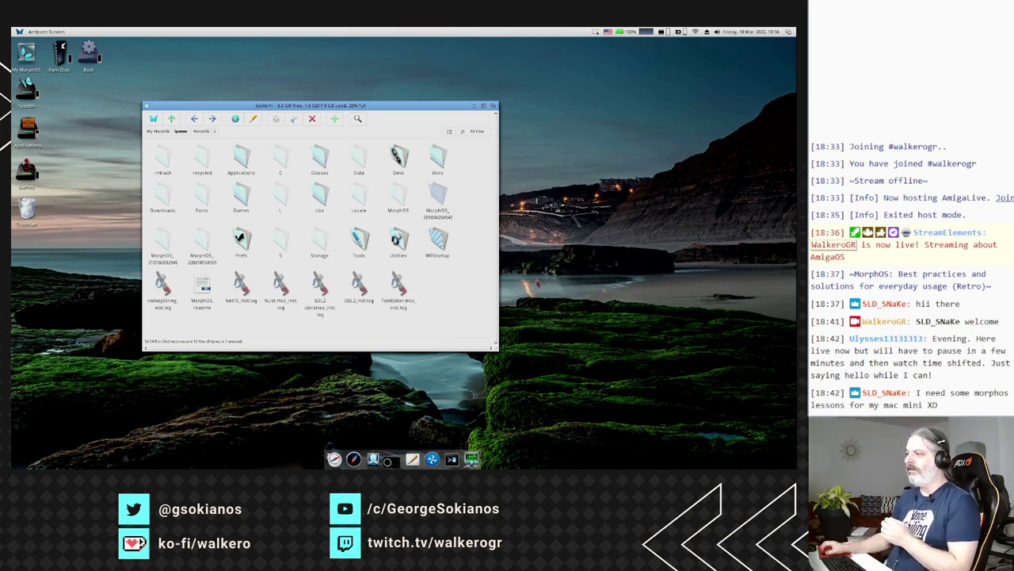
{"action": "double_click", "coordinate": [436, 198]}
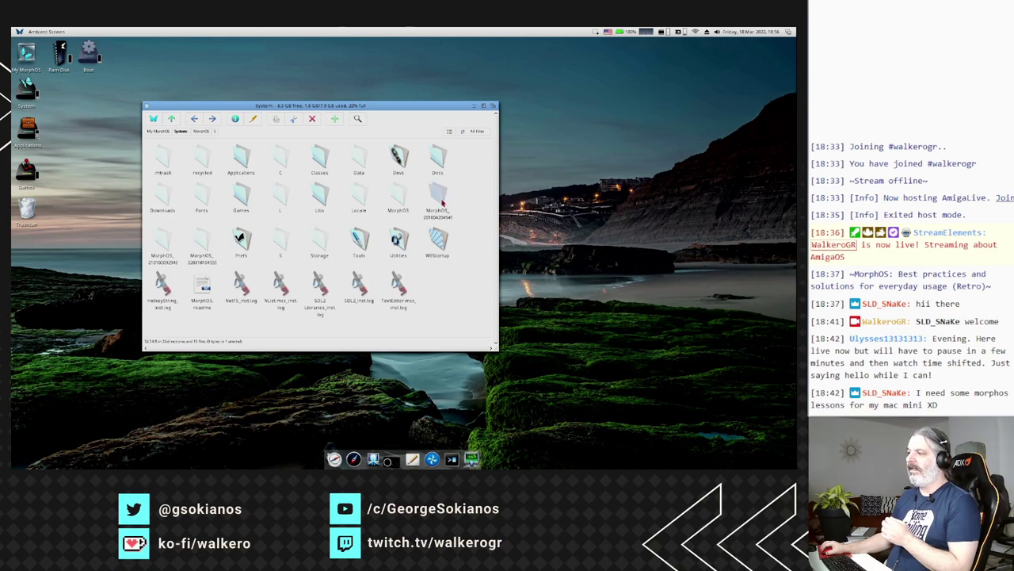
{"action": "left_click", "coordinate": [171, 119]}
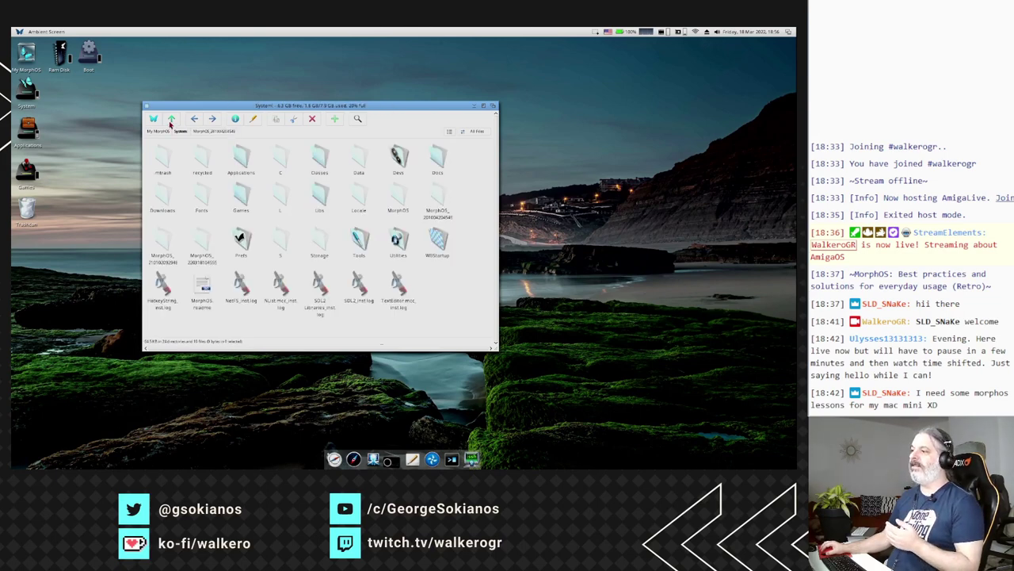
{"action": "left_click", "coordinate": [401, 208]}
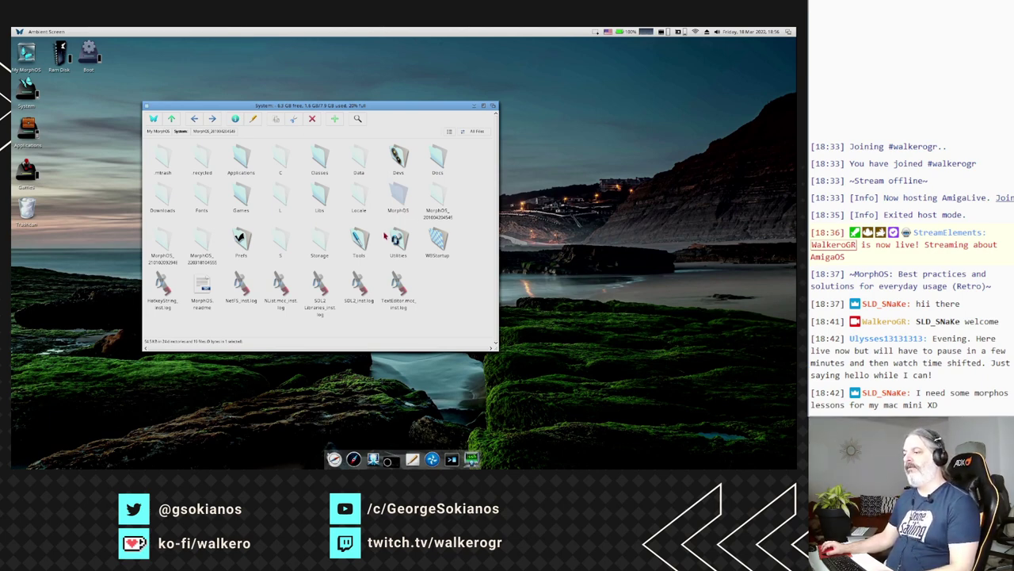
{"action": "left_click", "coordinate": [202, 244]}
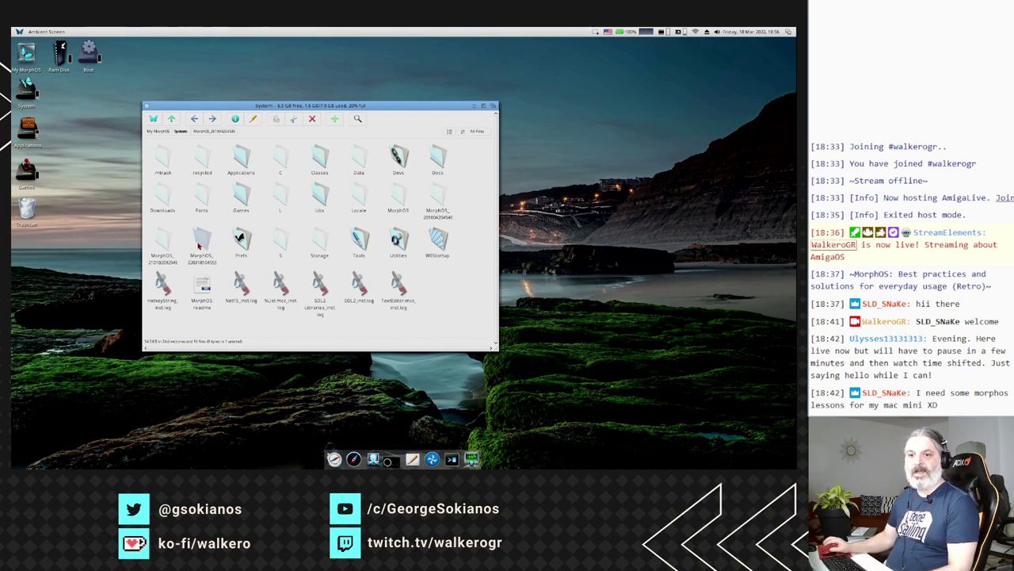
{"action": "mouse_move", "coordinate": [199, 247]}
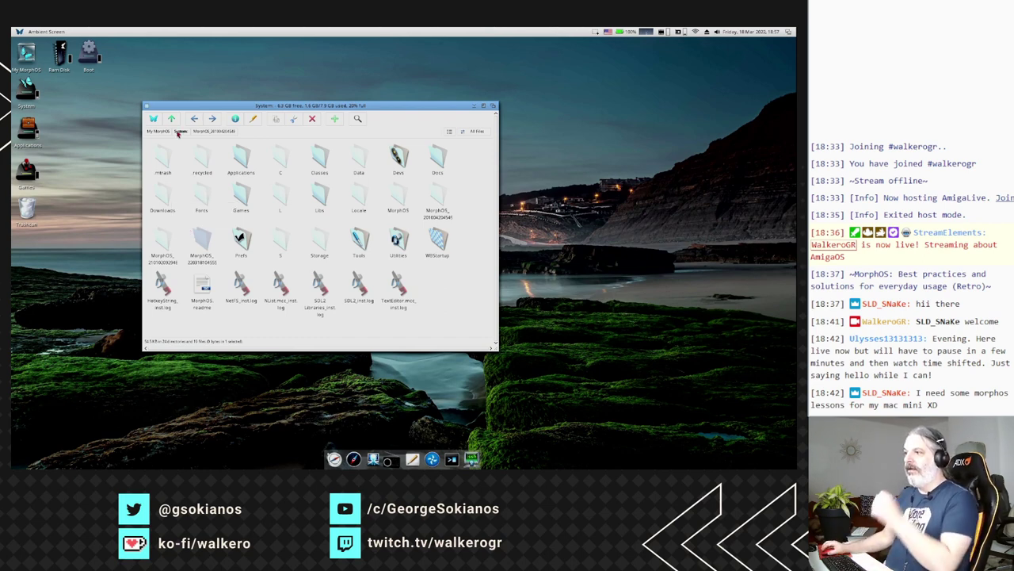
- Open the System volume's C folder, and run the dir command in a new Shell window
{"action": "double_click", "coordinate": [282, 164]}
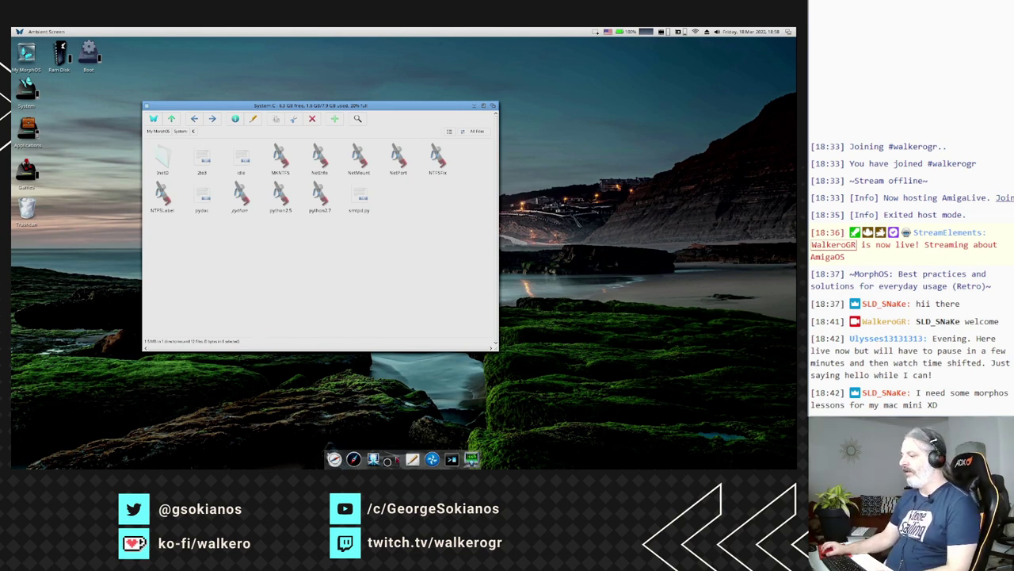
{"action": "left_click", "coordinate": [451, 460]}
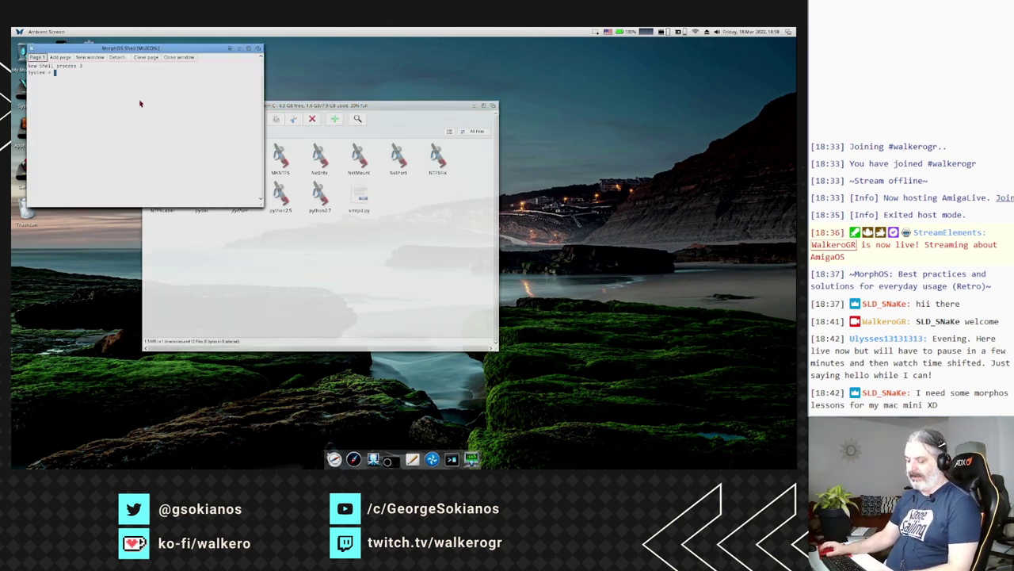
{"action": "type", "text": "dir"}
{"action": "key", "text": "Return"}
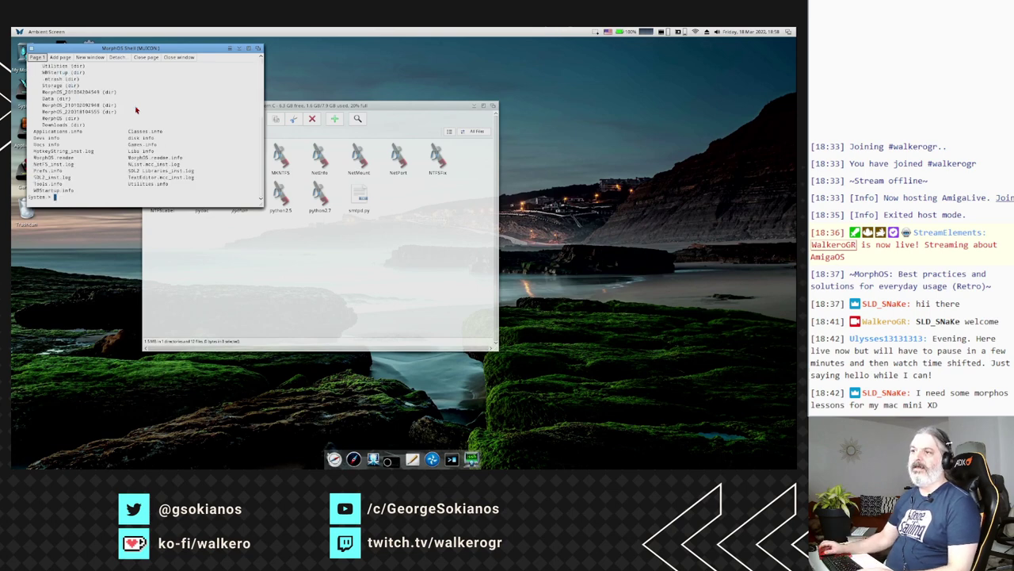
- Open the C folder inside the System volume's MorphOS folder, select the Dir command file and look through the other commands
{"action": "left_click", "coordinate": [376, 262]}
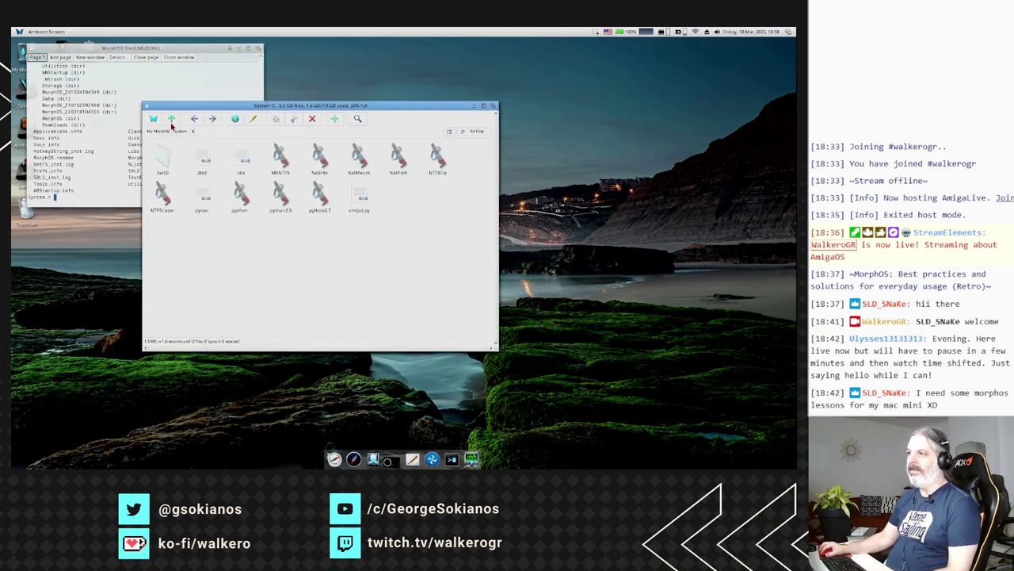
{"action": "left_click", "coordinate": [172, 120]}
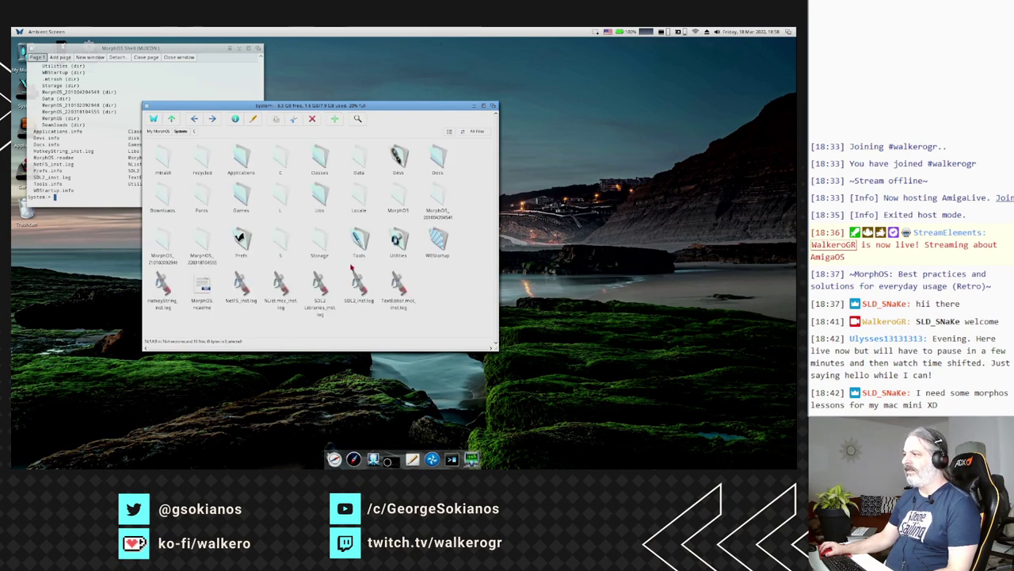
{"action": "left_click", "coordinate": [400, 202]}
{"action": "double_click", "coordinate": [400, 203]}
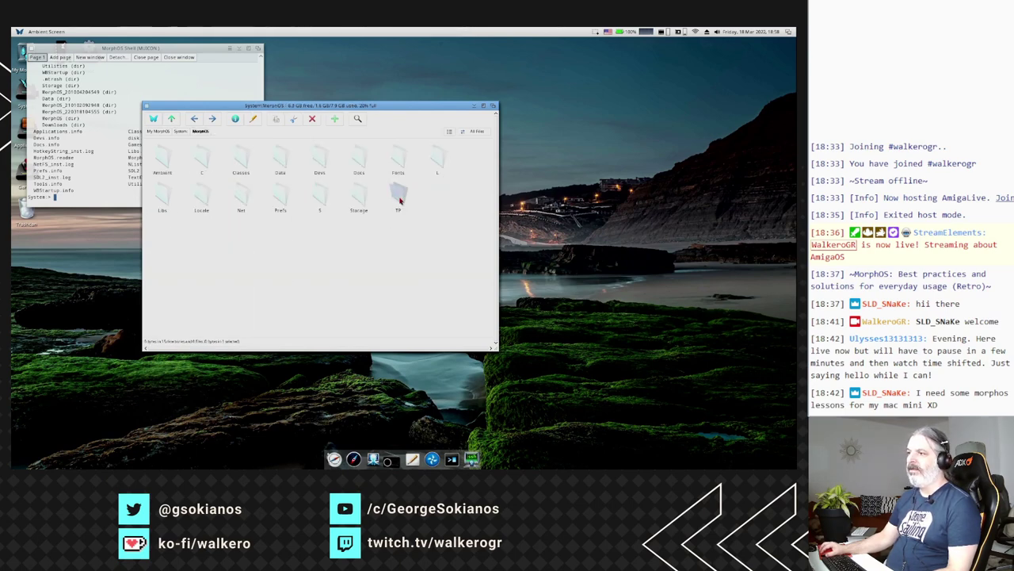
{"action": "double_click", "coordinate": [198, 159]}
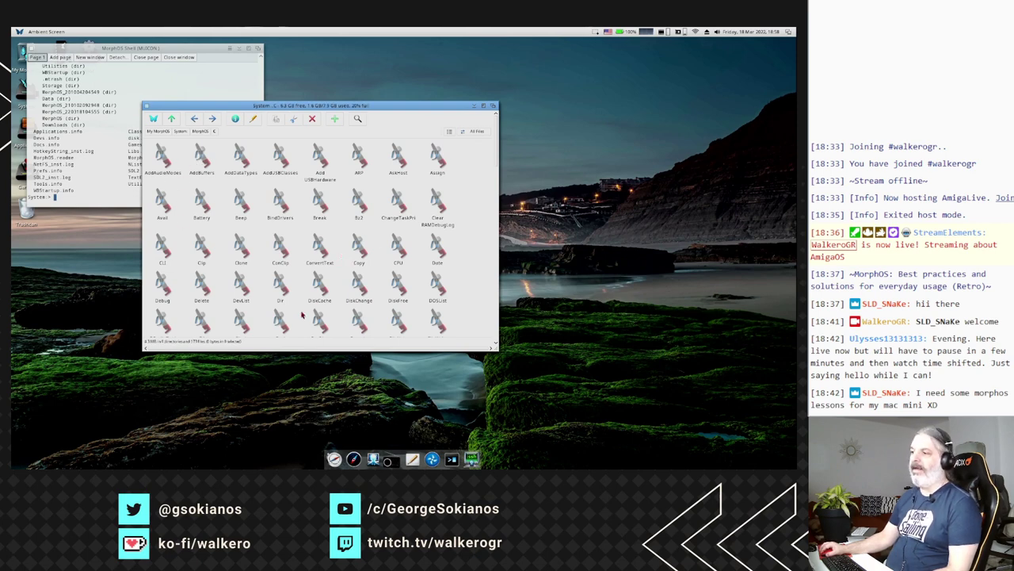
{"action": "left_click", "coordinate": [280, 287]}
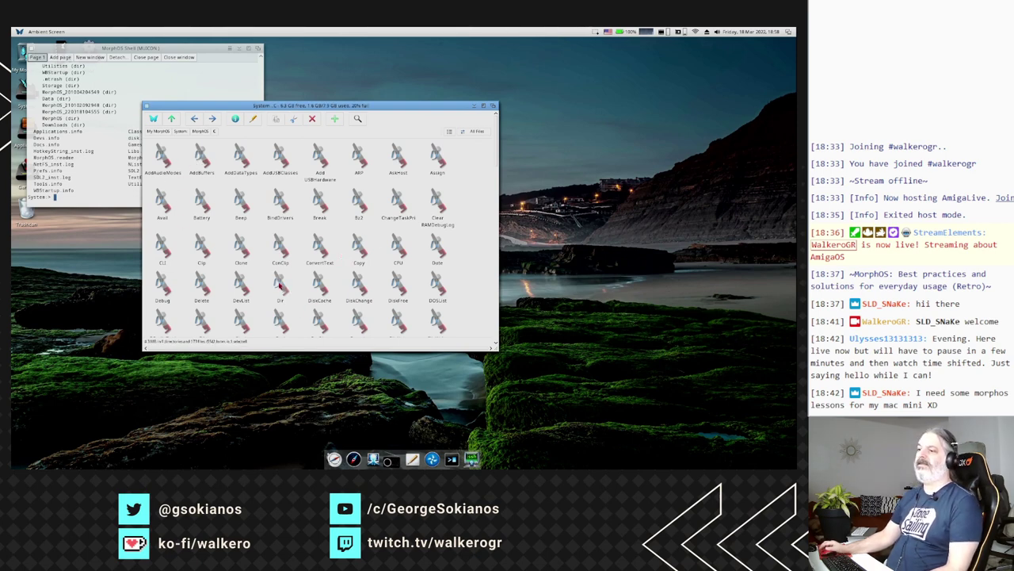
{"action": "mouse_move", "coordinate": [280, 287]}
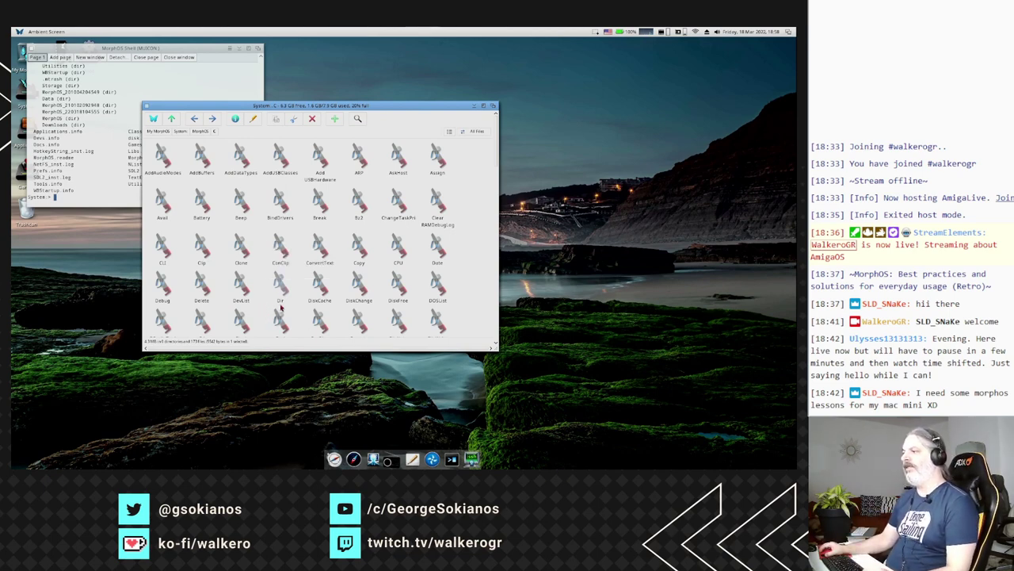
{"action": "scroll", "coordinate": [280, 307], "scroll_direction": "down", "scroll_amount": 3}
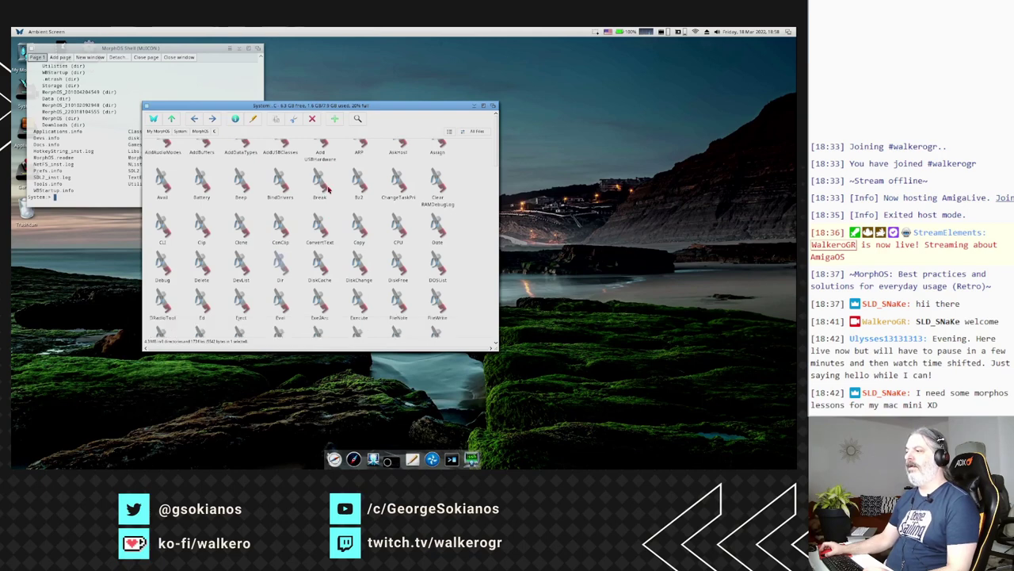
- Return to the MorphOS folder, open its Classes folder to view the contents, and go back to the System volume's root
{"action": "left_click", "coordinate": [173, 120]}
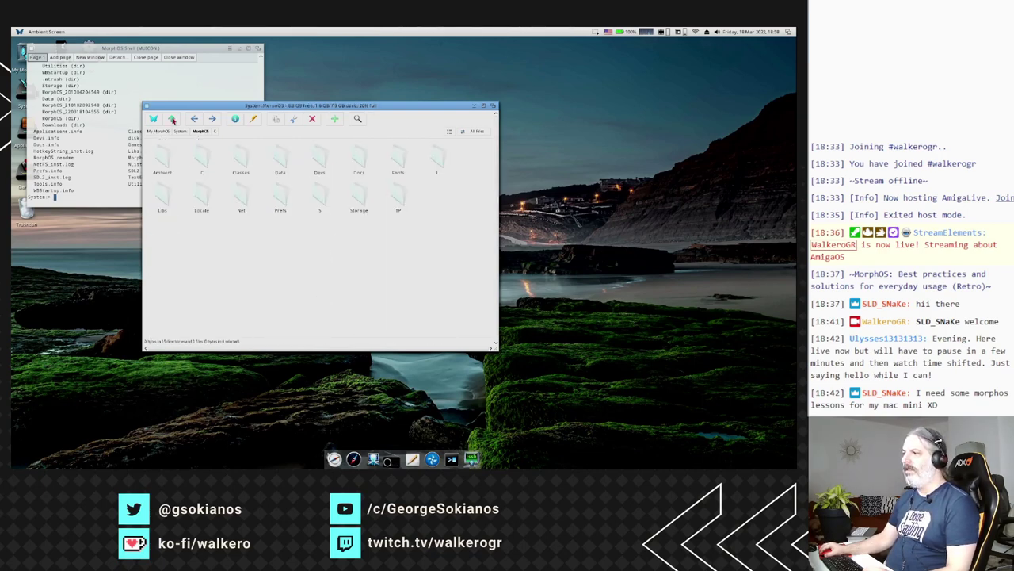
{"action": "left_click", "coordinate": [243, 161]}
{"action": "double_click", "coordinate": [243, 161]}
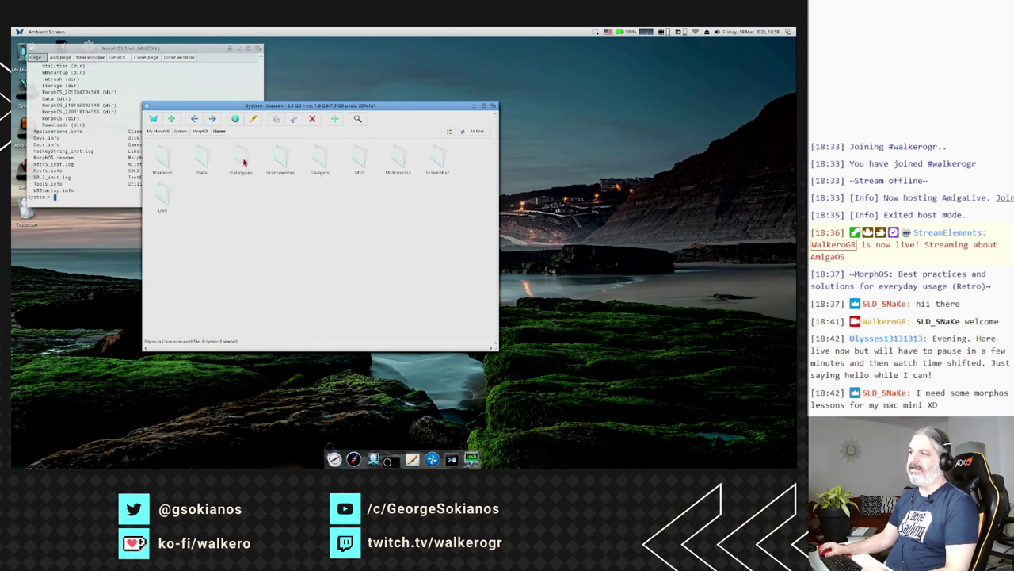
{"action": "left_click", "coordinate": [172, 120]}
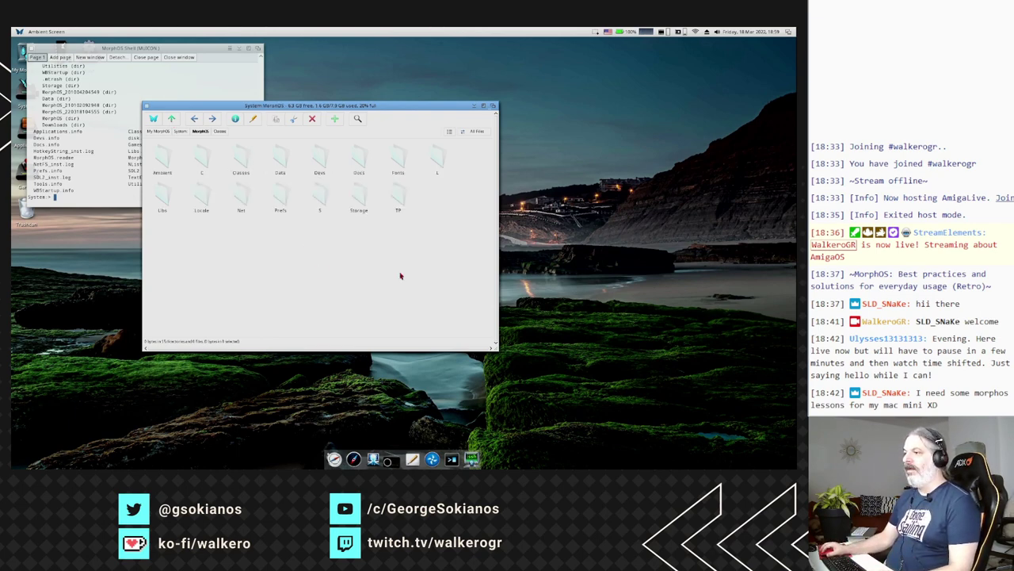
{"action": "left_click", "coordinate": [172, 121]}
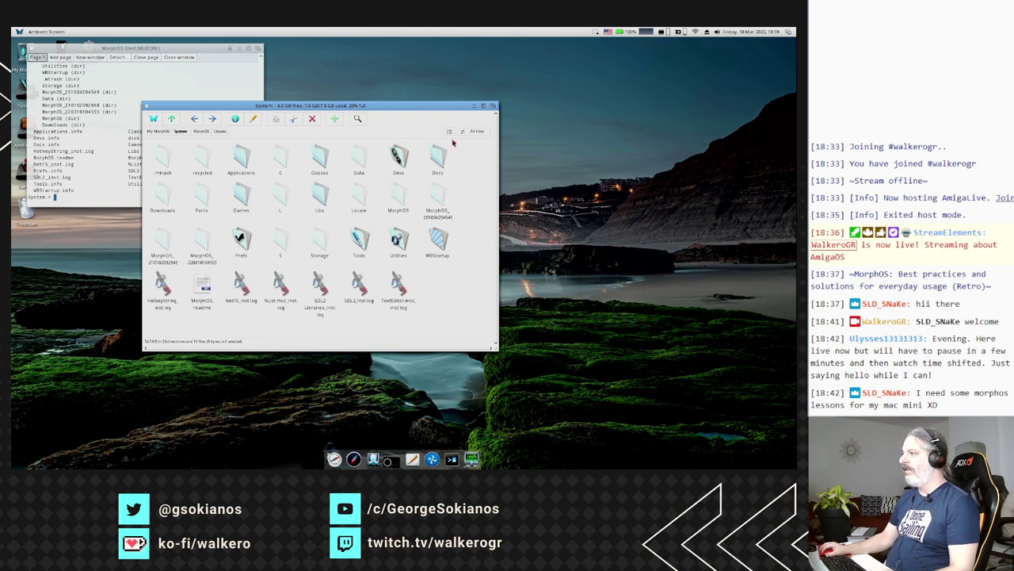
- Show only the items with icons on the System volume and open its Applications folder
{"action": "left_click", "coordinate": [475, 131]}
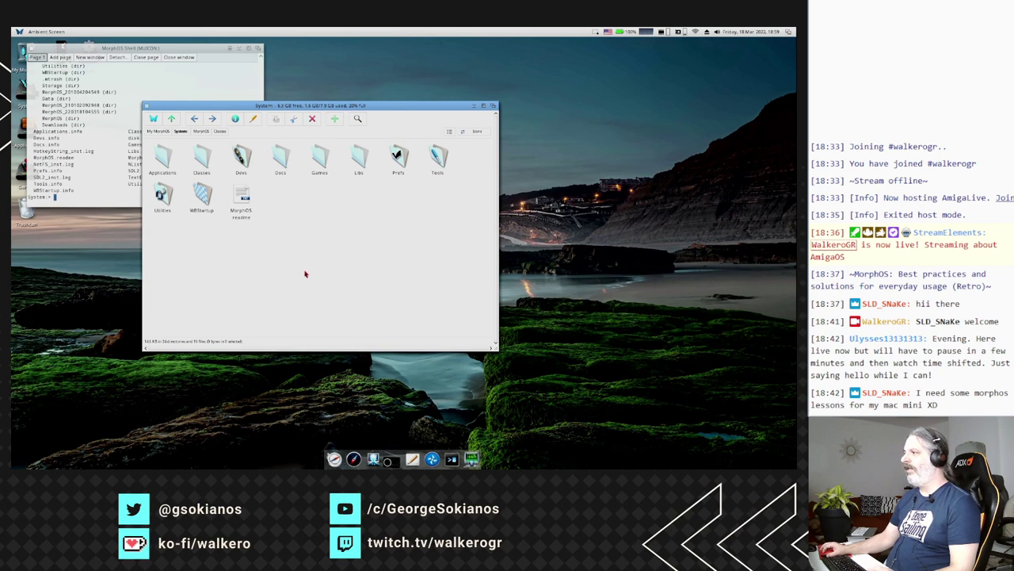
{"action": "double_click", "coordinate": [162, 157]}
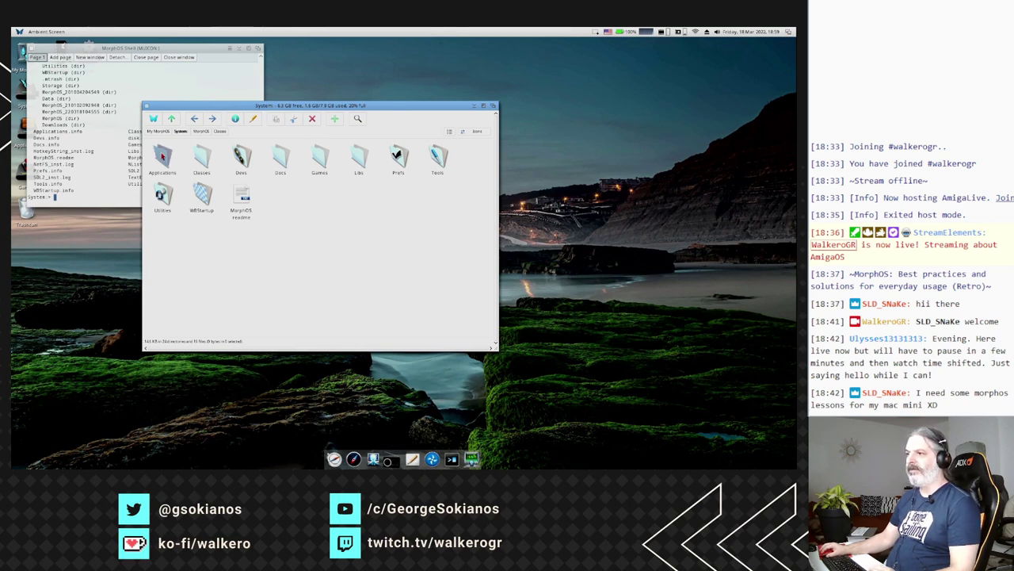
{"action": "left_click", "coordinate": [161, 161]}
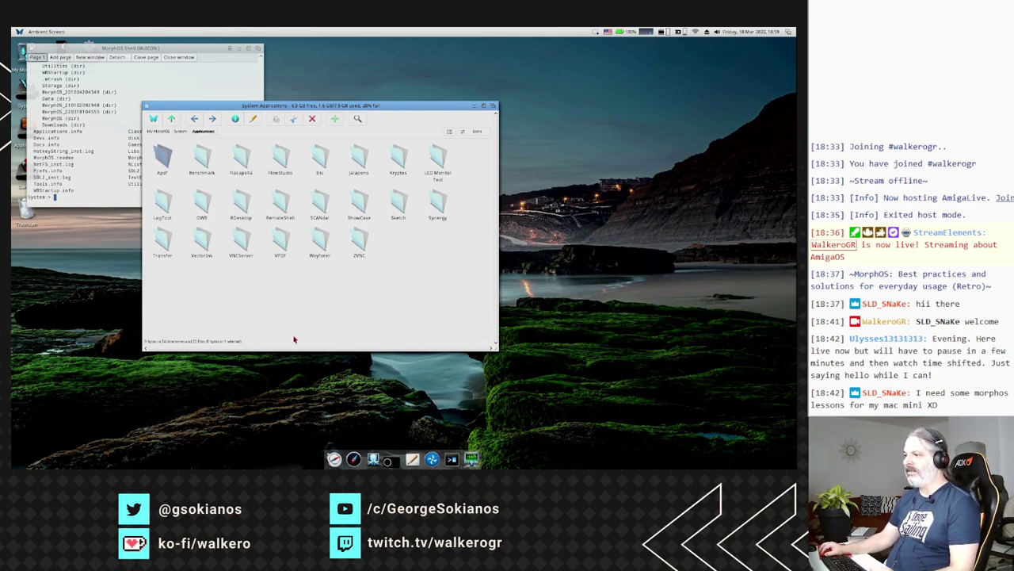
- Look inside the VPDF folder in Applications and return to the Applications folder
{"action": "left_click", "coordinate": [280, 245]}
{"action": "double_click", "coordinate": [281, 245]}
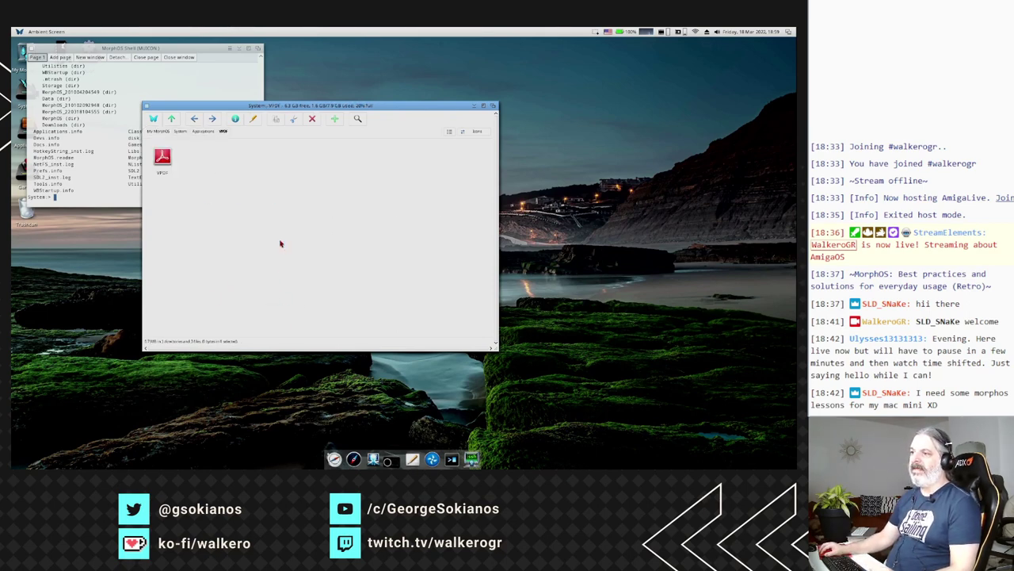
{"action": "left_click", "coordinate": [172, 119]}
- Launch Apdf from its folder, view test.pdf in it, close the document and return to the Applications folder
{"action": "double_click", "coordinate": [163, 154]}
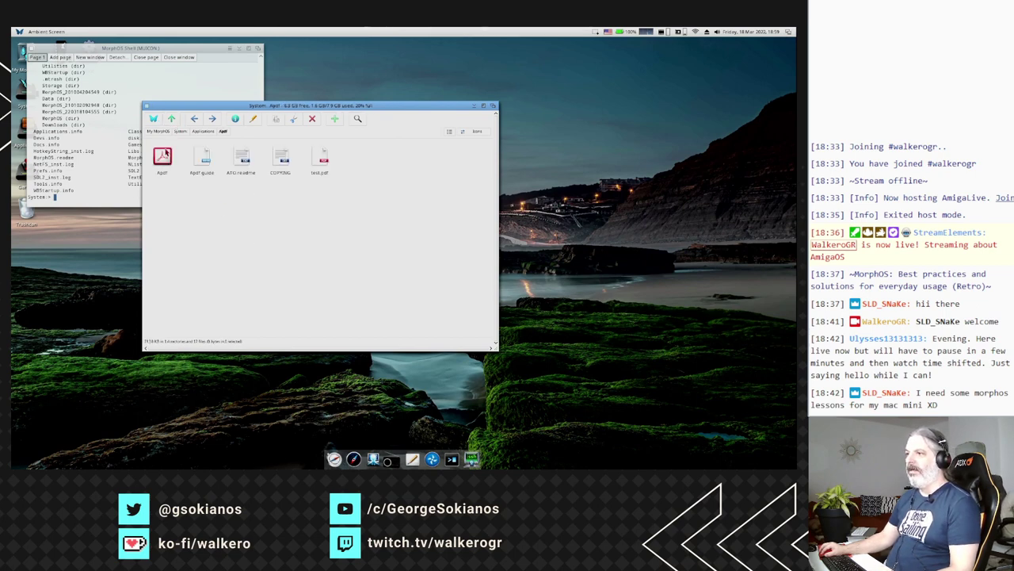
{"action": "double_click", "coordinate": [162, 156]}
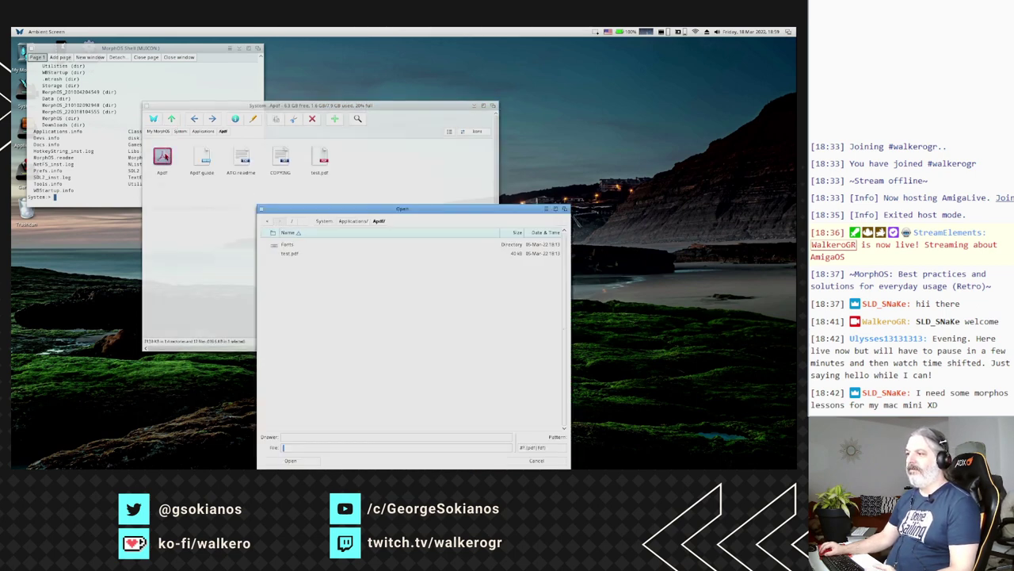
{"action": "double_click", "coordinate": [313, 256]}
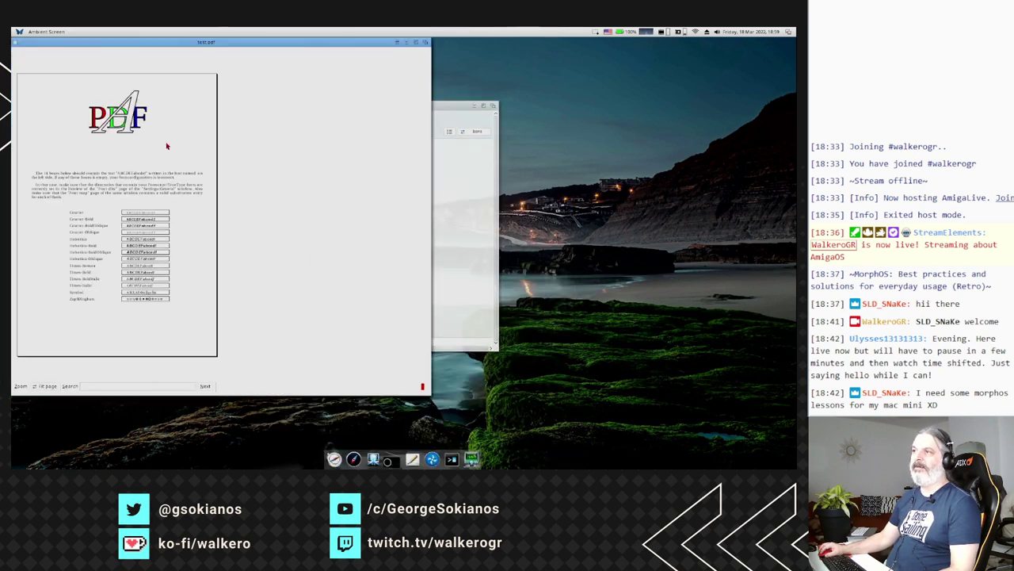
{"action": "left_click_drag", "start_coordinate": [184, 42], "coordinate": [232, 54]}
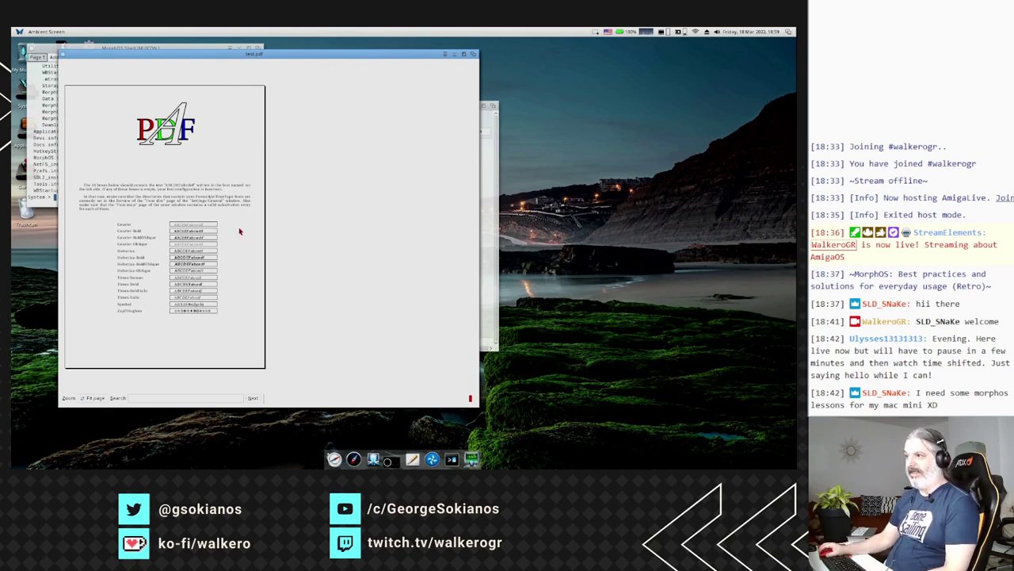
{"action": "left_click", "coordinate": [64, 54]}
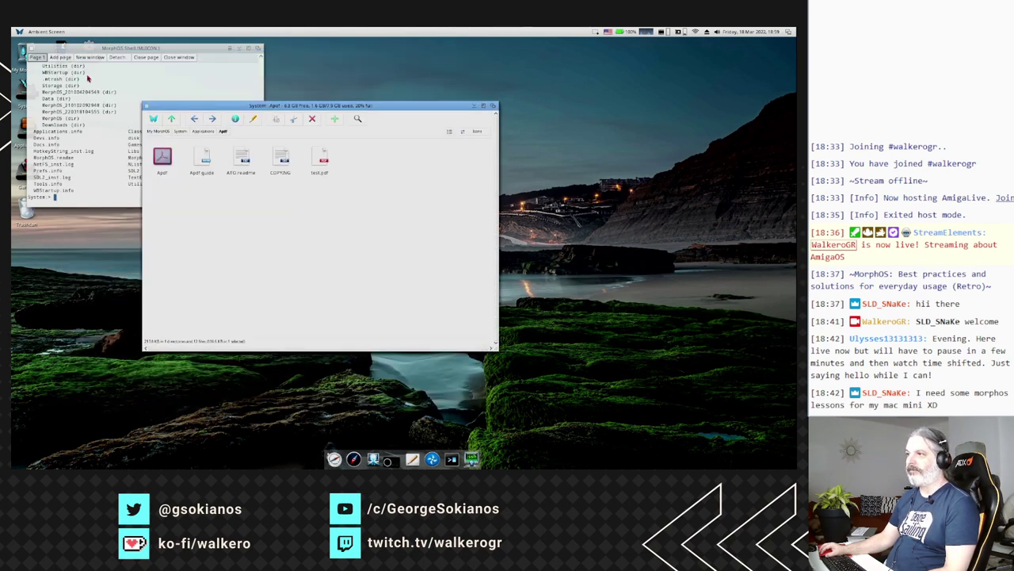
{"action": "left_click", "coordinate": [172, 119]}
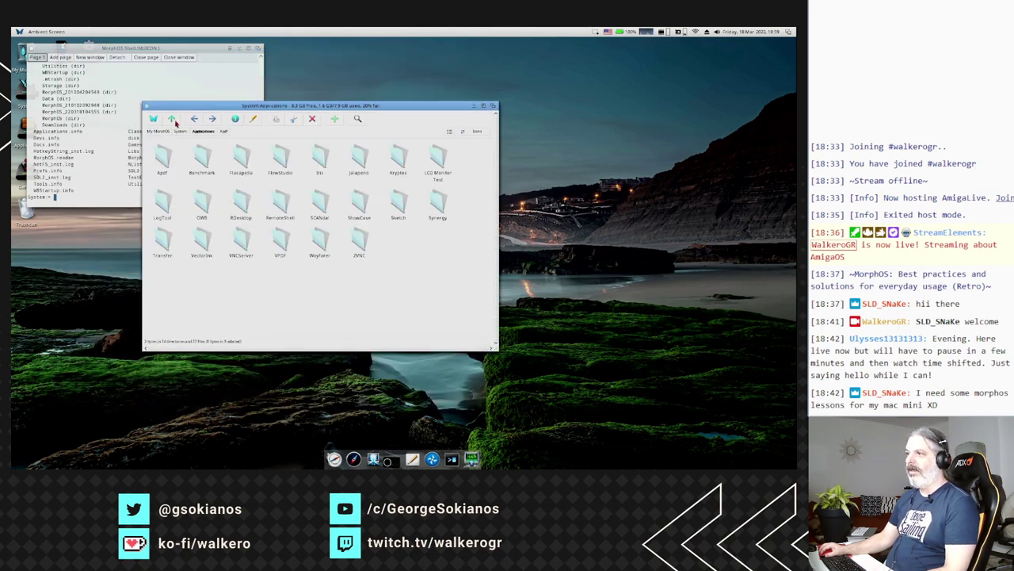
- Launch DiskSpeed from the Benchmark folder, look over its benchmark window and close it
{"action": "double_click", "coordinate": [201, 159]}
{"action": "double_click", "coordinate": [199, 159]}
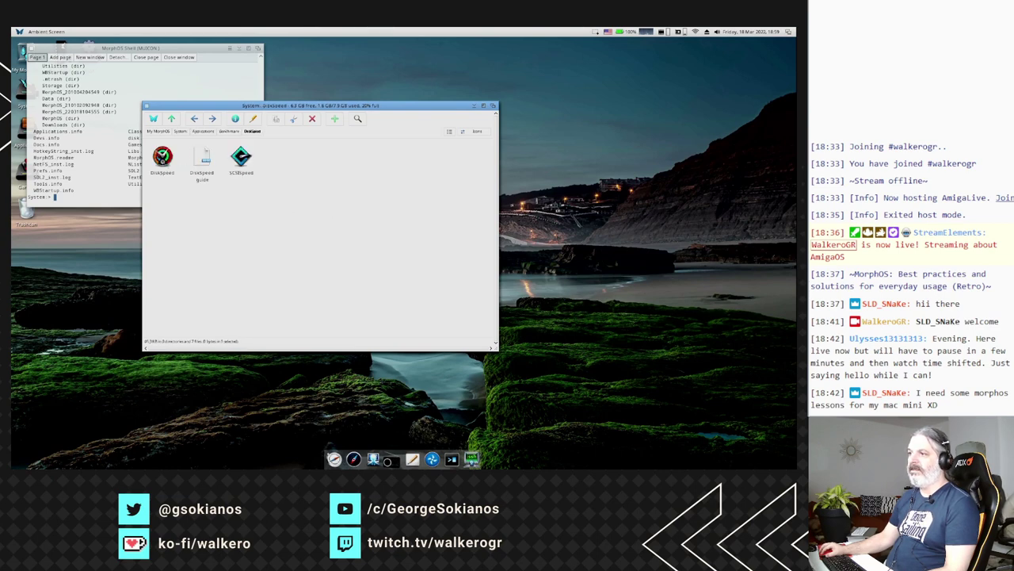
{"action": "double_click", "coordinate": [162, 158]}
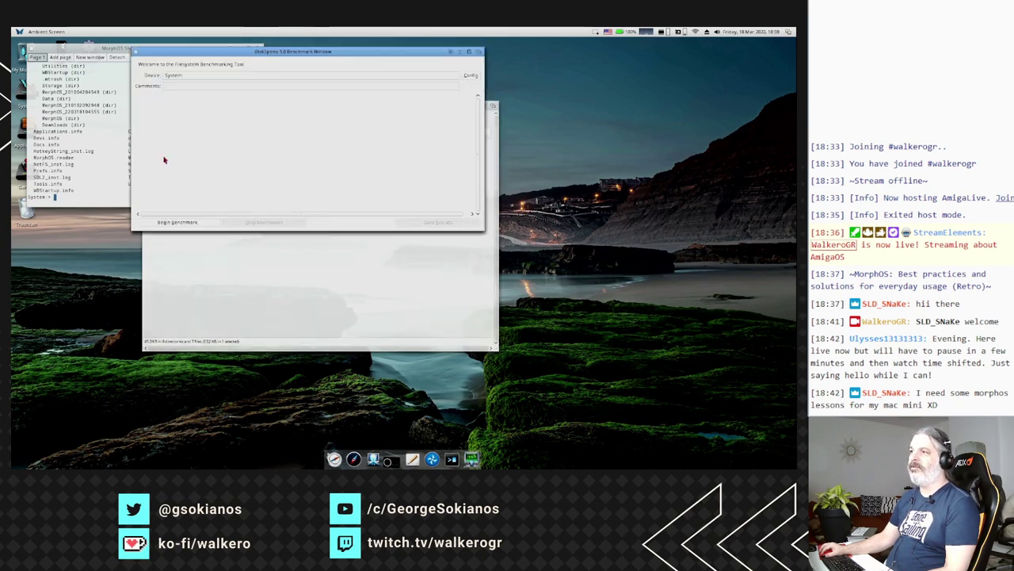
{"action": "left_click_drag", "start_coordinate": [190, 52], "coordinate": [161, 141]}
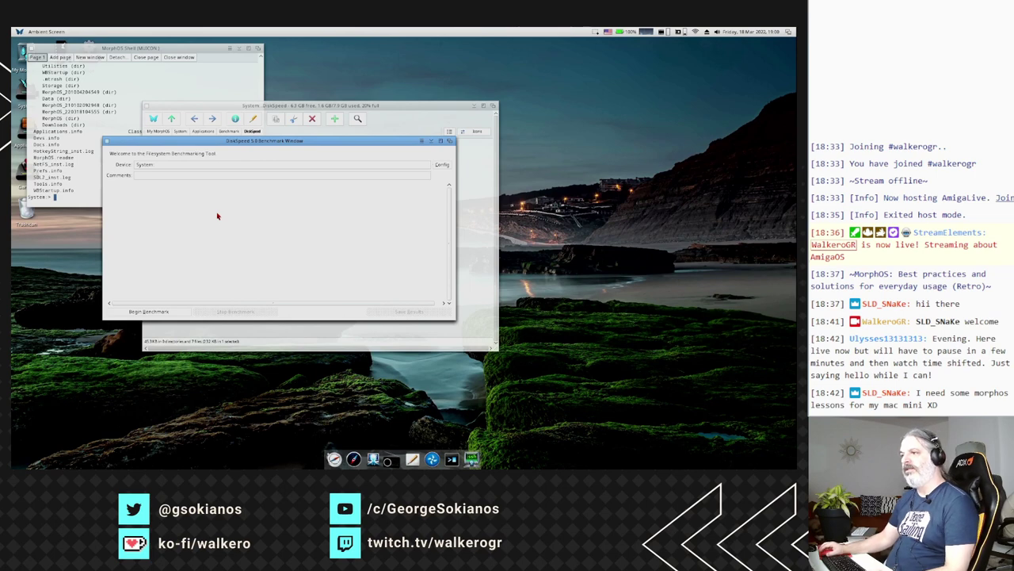
{"action": "left_click", "coordinate": [108, 141]}
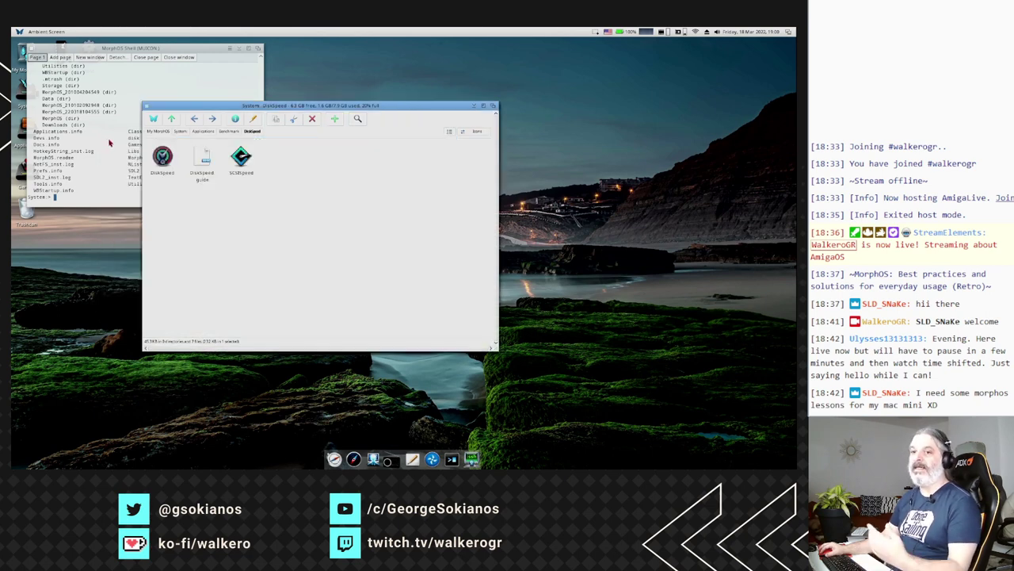
- Launch GfxSpeed from the Benchmark folder, look over its list of graphics tests and close it
{"action": "left_click", "coordinate": [170, 120]}
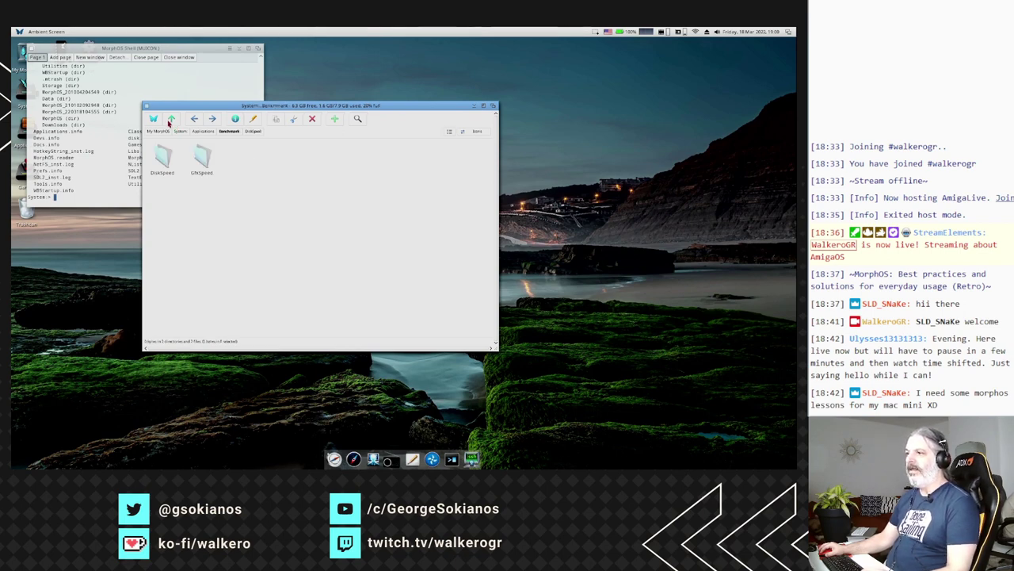
{"action": "double_click", "coordinate": [202, 163]}
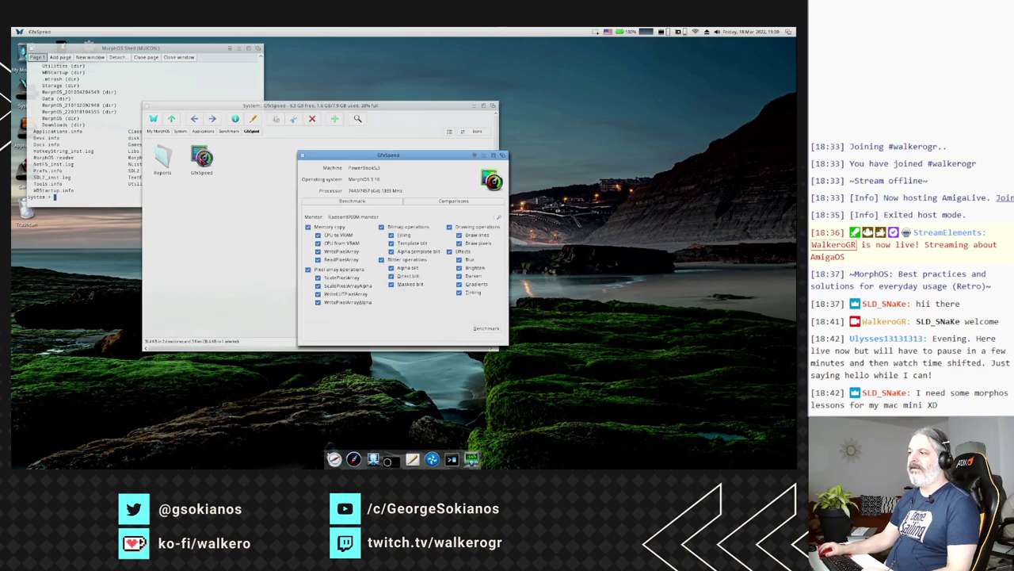
{"action": "left_click_drag", "start_coordinate": [341, 160], "coordinate": [201, 164]}
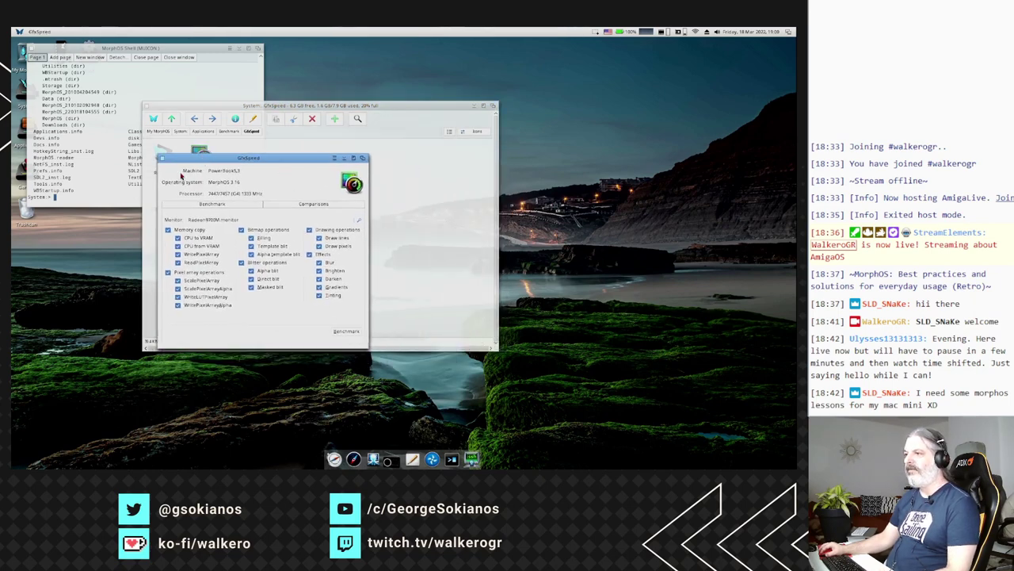
{"action": "key", "text": "Escape"}
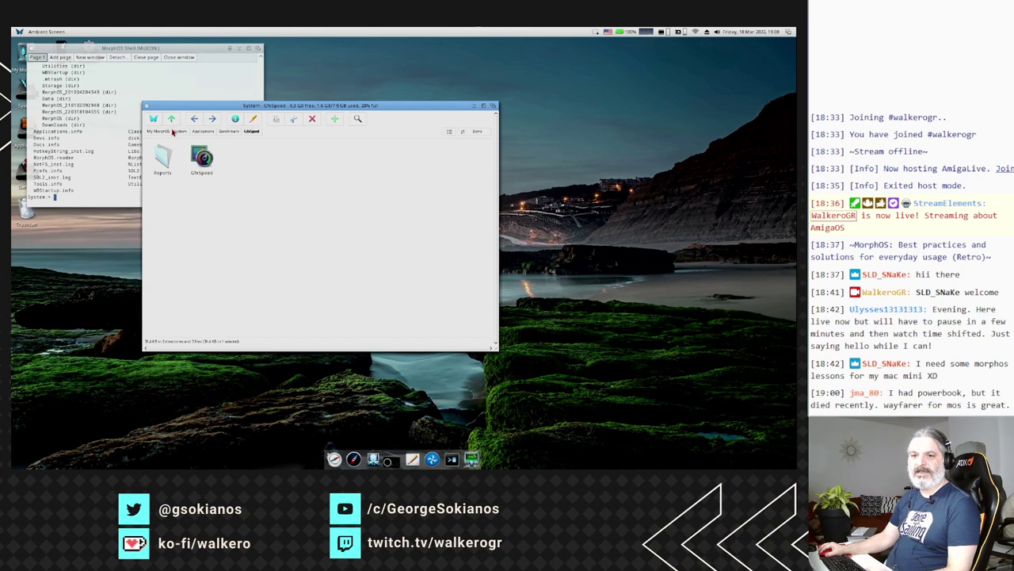
{"action": "left_click", "coordinate": [193, 203]}
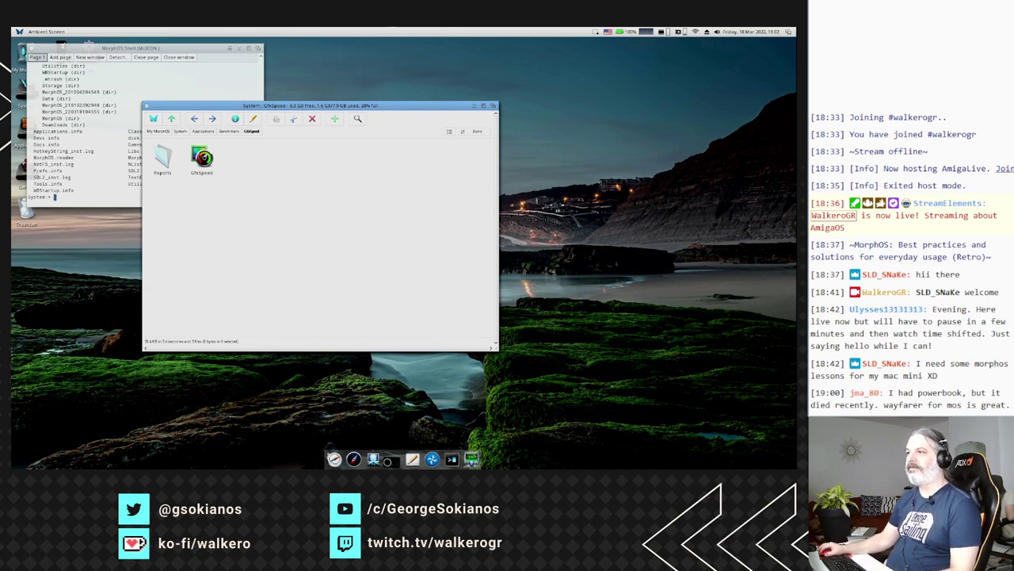
- Return to the Applications folder and select the OWB folder, followed by the Benchmark folder
{"action": "left_click", "coordinate": [176, 122]}
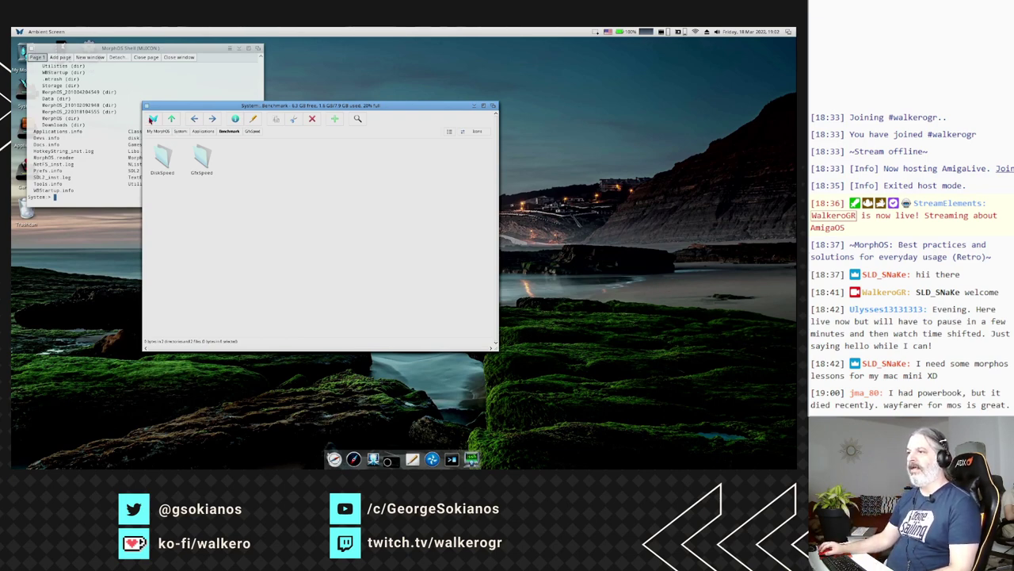
{"action": "left_click", "coordinate": [172, 119]}
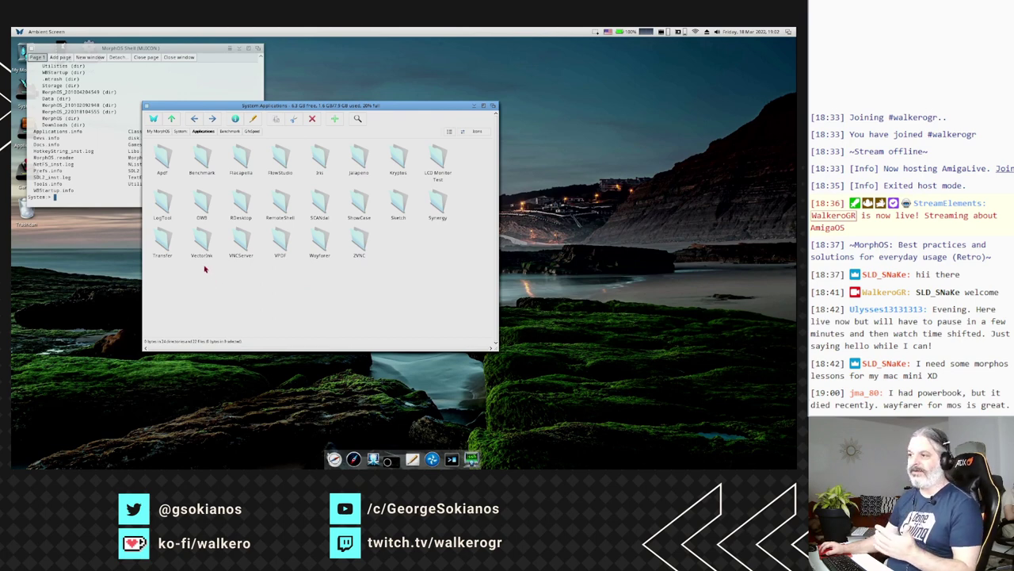
{"action": "left_click", "coordinate": [205, 203]}
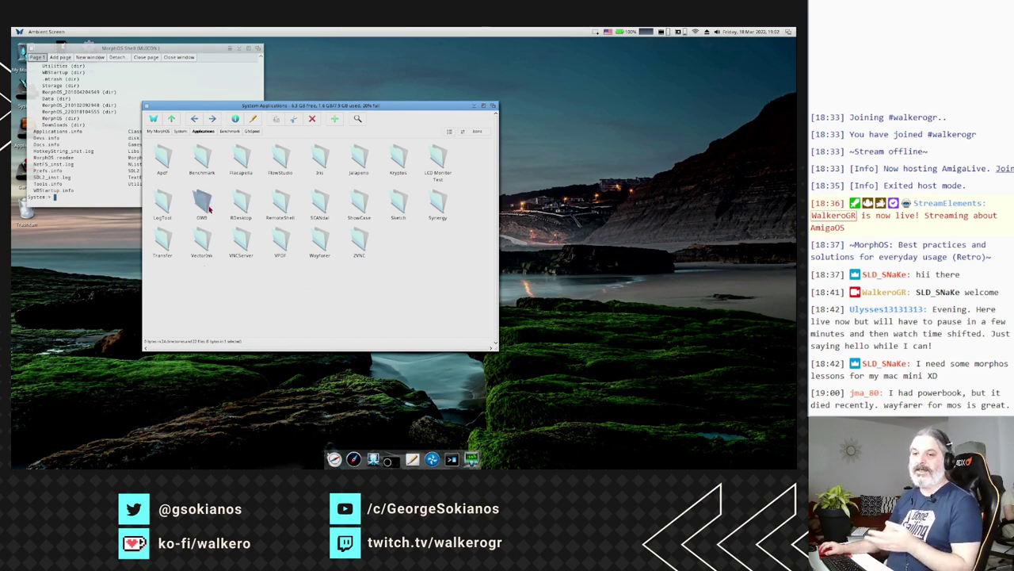
{"action": "left_click", "coordinate": [262, 294]}
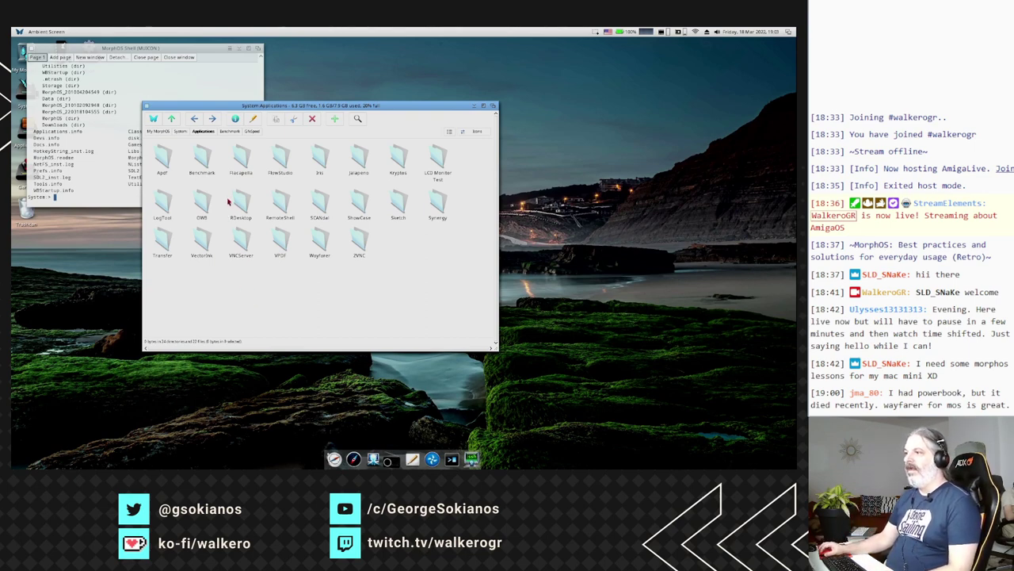
{"action": "left_click", "coordinate": [211, 160]}
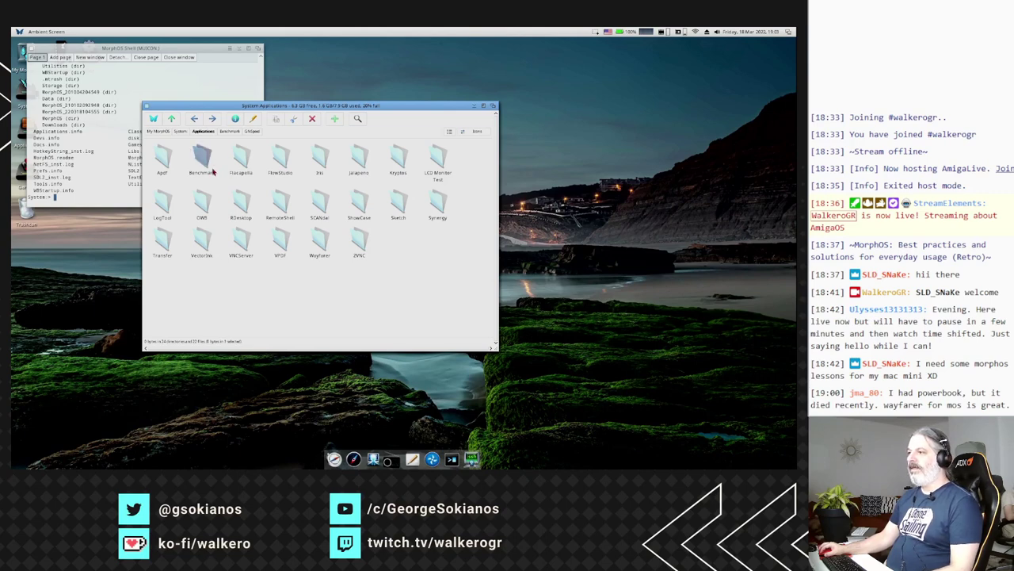
- Launch Flacapella from its folder and close it, and view its guide's contents page and close that too
{"action": "double_click", "coordinate": [239, 163]}
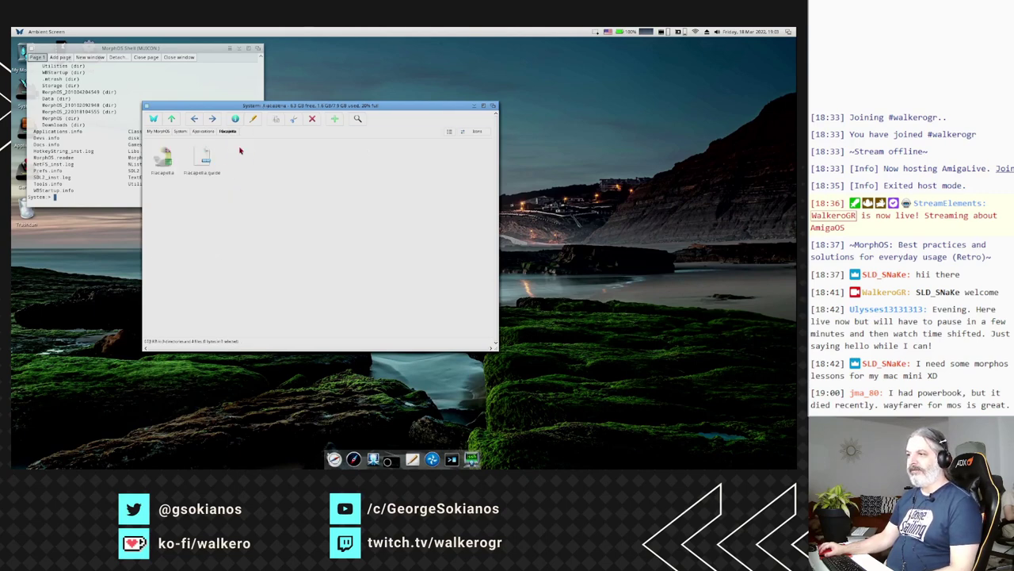
{"action": "double_click", "coordinate": [164, 164]}
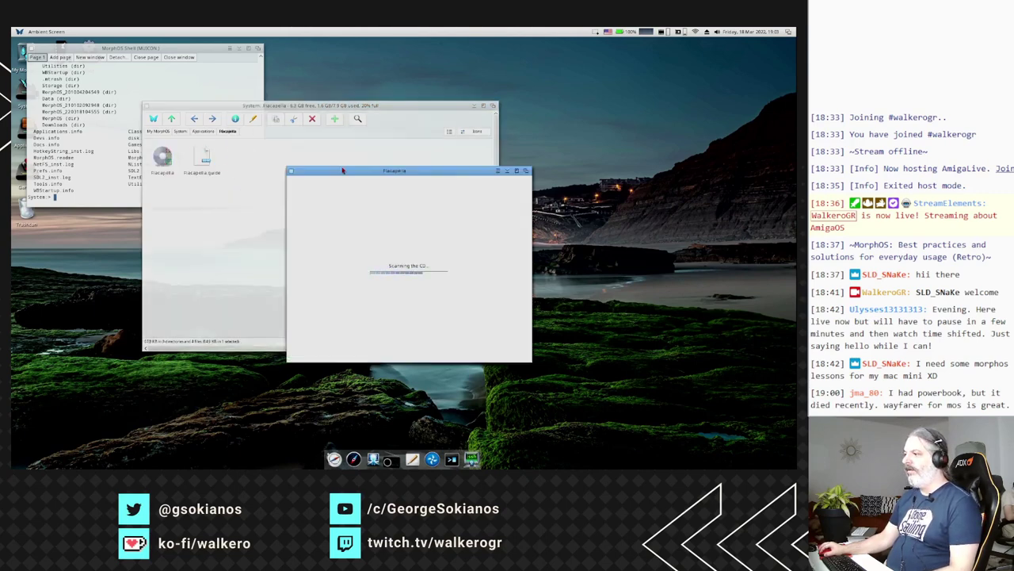
{"action": "left_click_drag", "start_coordinate": [397, 170], "coordinate": [302, 148]}
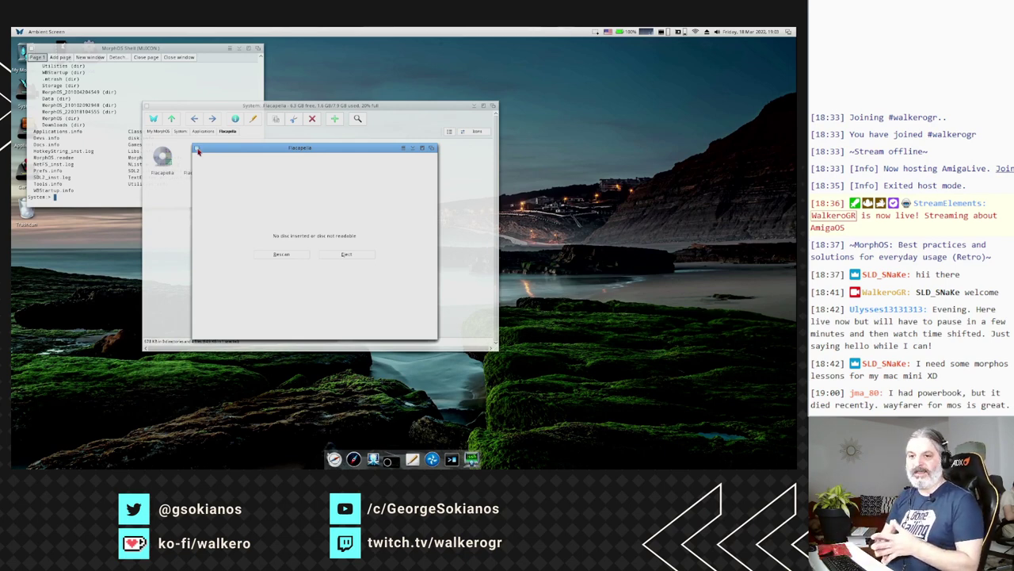
{"action": "left_click", "coordinate": [197, 149]}
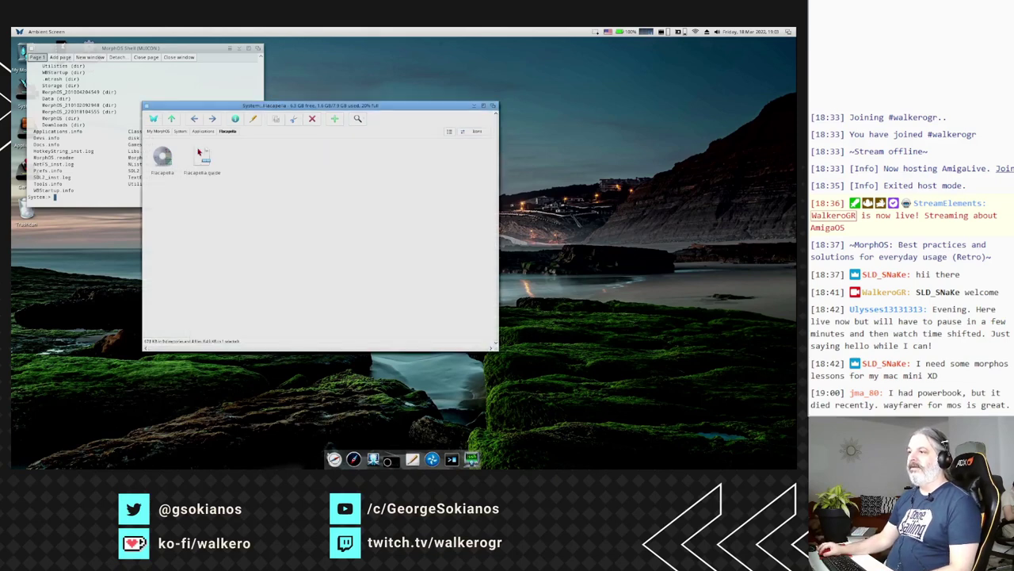
{"action": "double_click", "coordinate": [202, 159]}
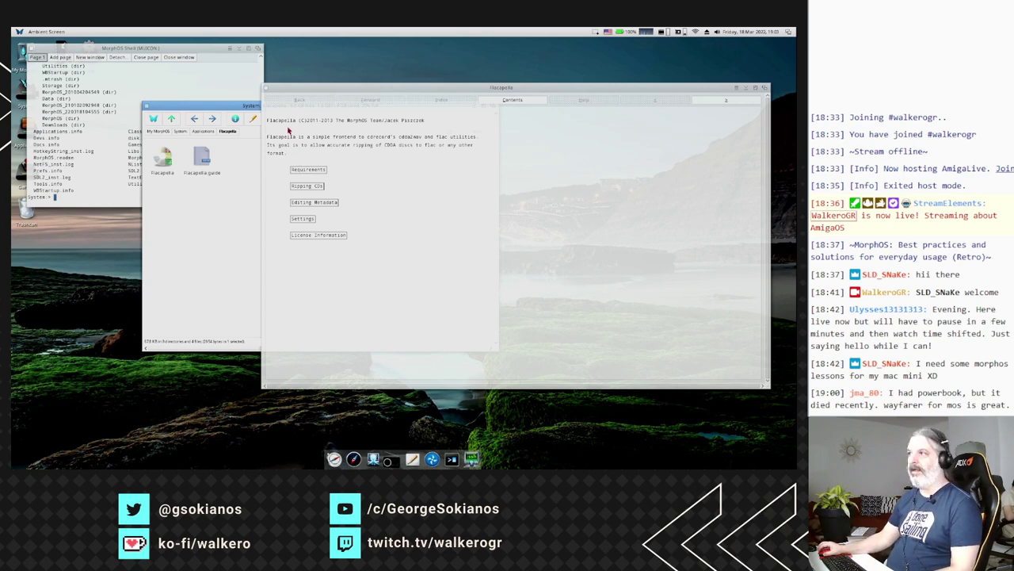
{"action": "left_click", "coordinate": [265, 89]}
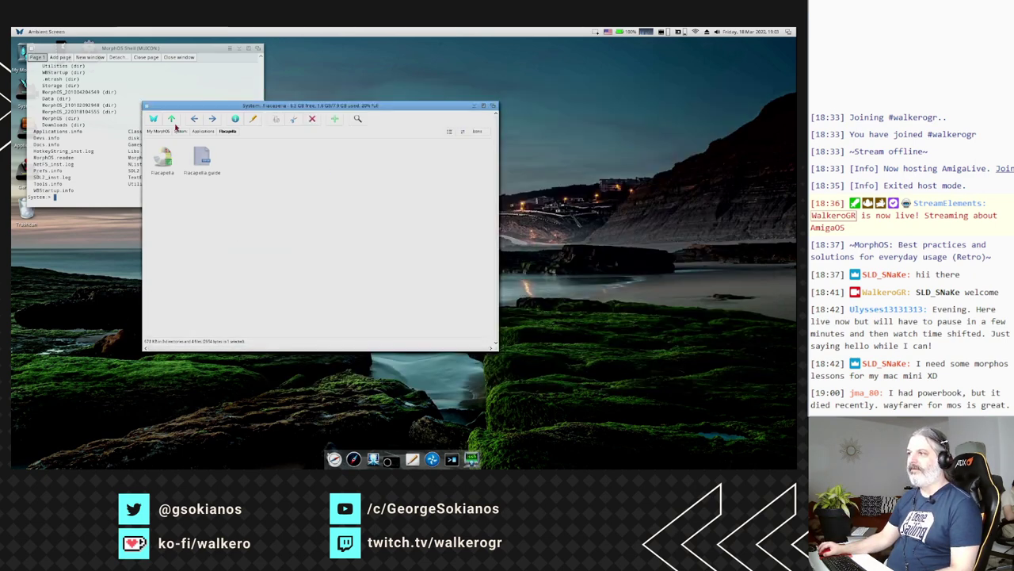
- Launch FlowStudio from its folder in Applications, look over its empty editor window and close it
{"action": "left_click", "coordinate": [171, 119]}
{"action": "double_click", "coordinate": [289, 159]}
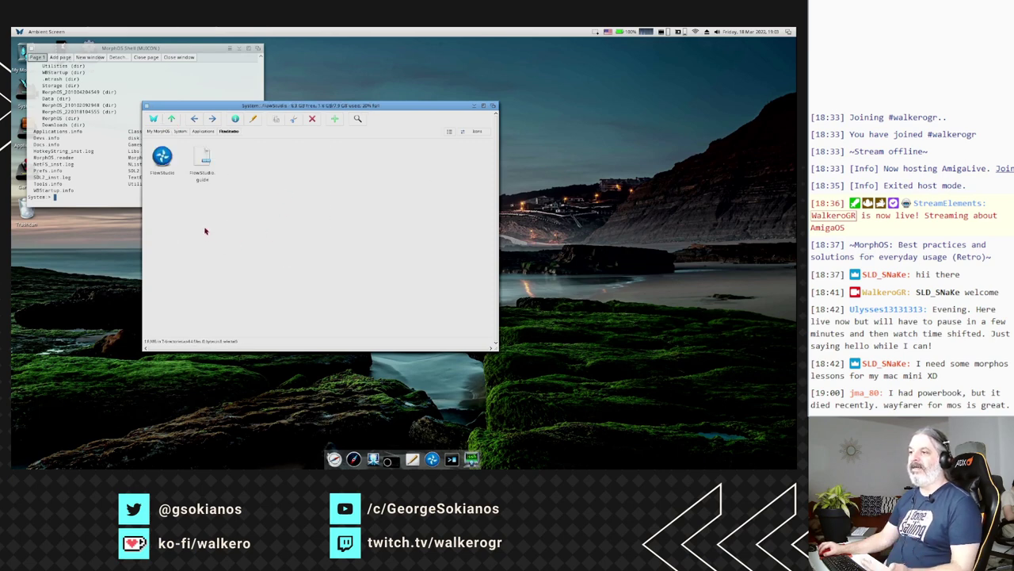
{"action": "left_click", "coordinate": [162, 158]}
{"action": "double_click", "coordinate": [162, 158]}
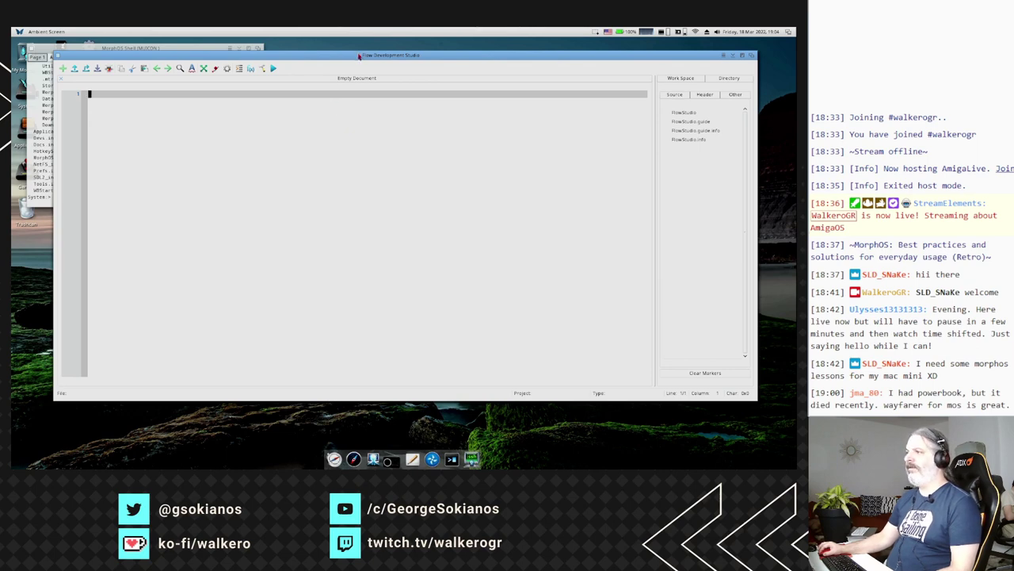
{"action": "mouse_move", "coordinate": [357, 54]}
{"action": "left_mouse_down"}
{"action": "mouse_move", "coordinate": [363, 42]}
{"action": "mouse_move", "coordinate": [365, 51]}
{"action": "left_mouse_up"}
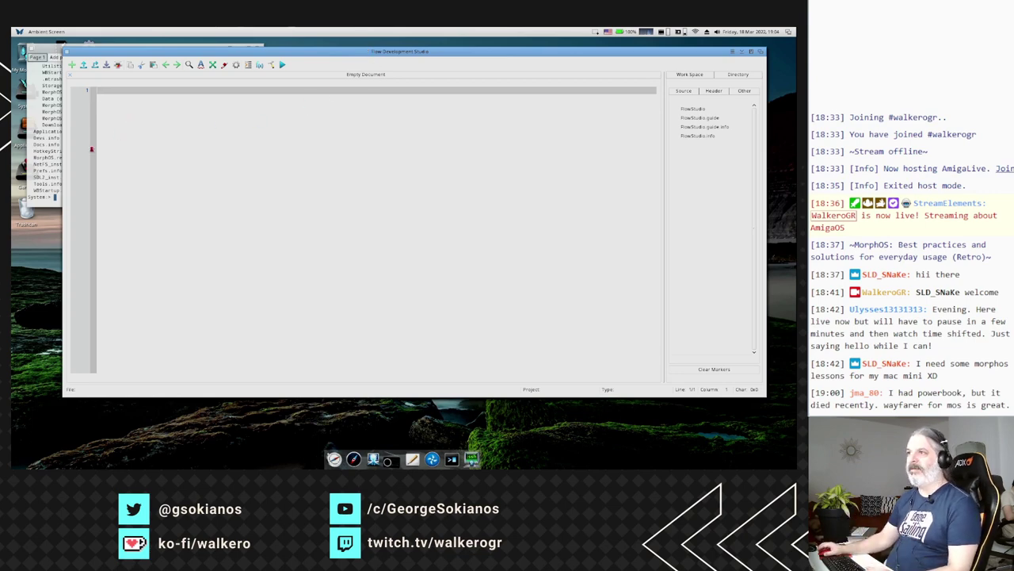
{"action": "left_click", "coordinate": [67, 52]}
- Launch Iris from its Applications folder, agree to check for updates on startup, and close the account wizard and main window
{"action": "left_click", "coordinate": [198, 132]}
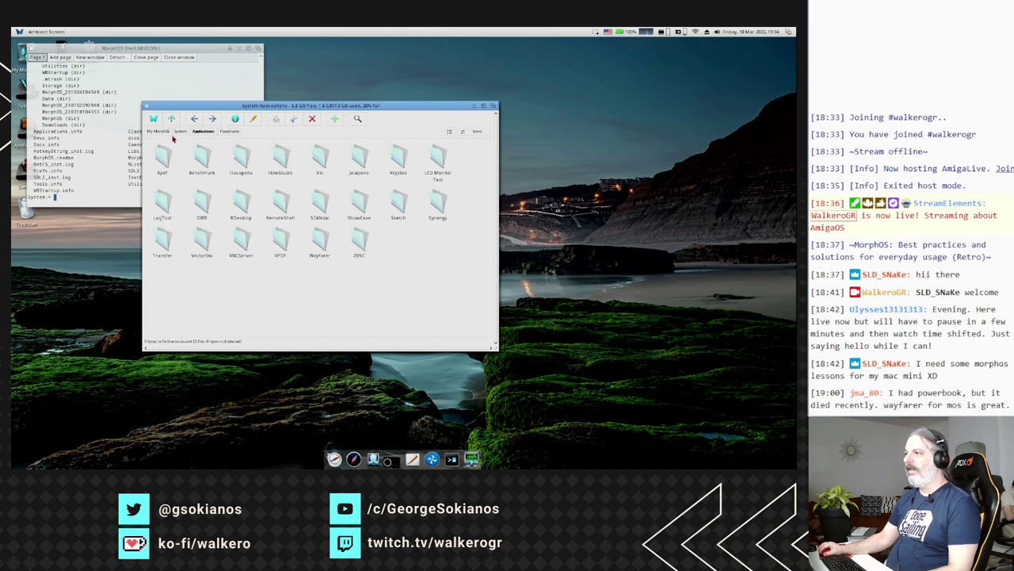
{"action": "double_click", "coordinate": [321, 158]}
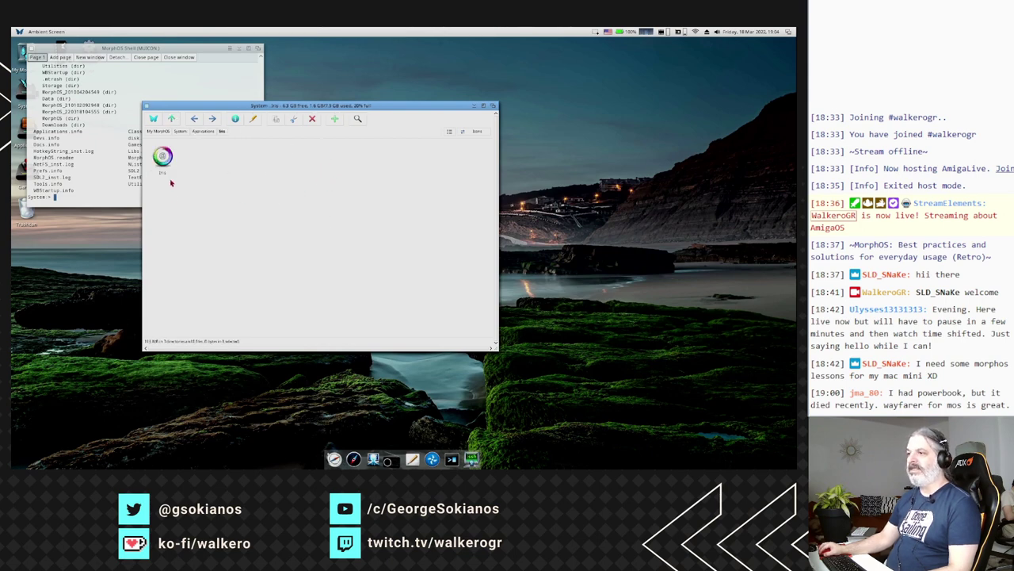
{"action": "double_click", "coordinate": [163, 156]}
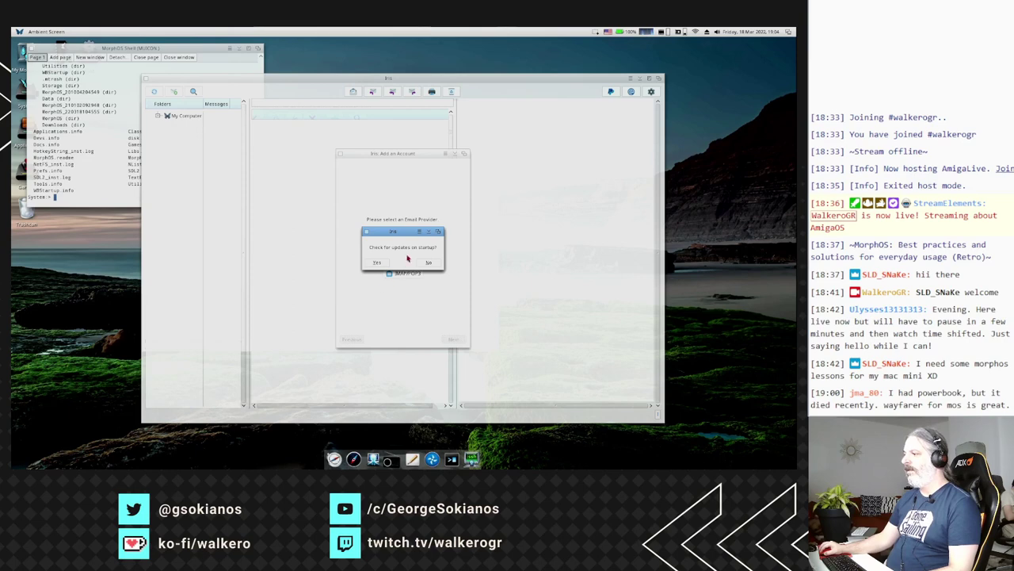
{"action": "left_click", "coordinate": [377, 263]}
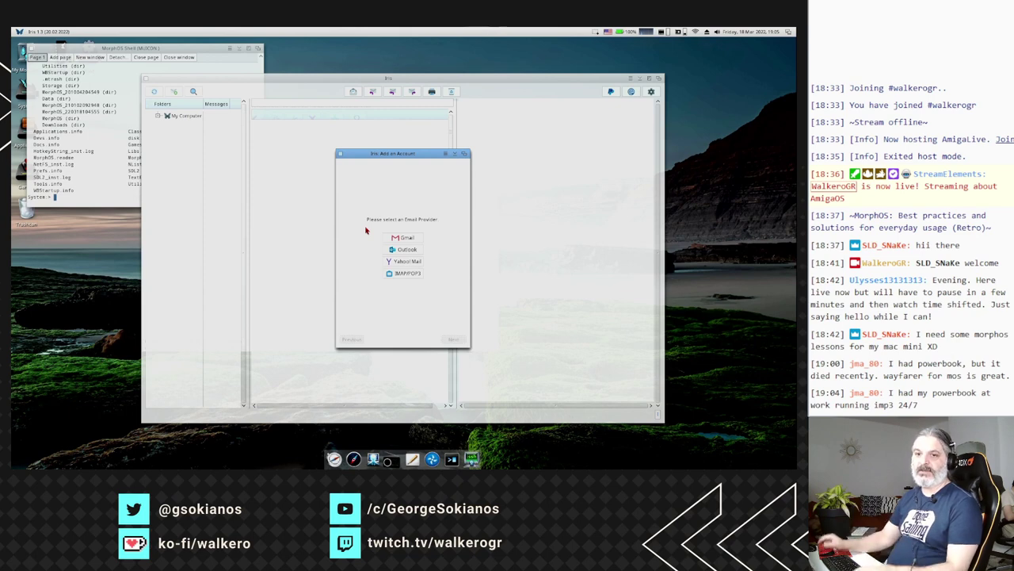
{"action": "left_click", "coordinate": [339, 155]}
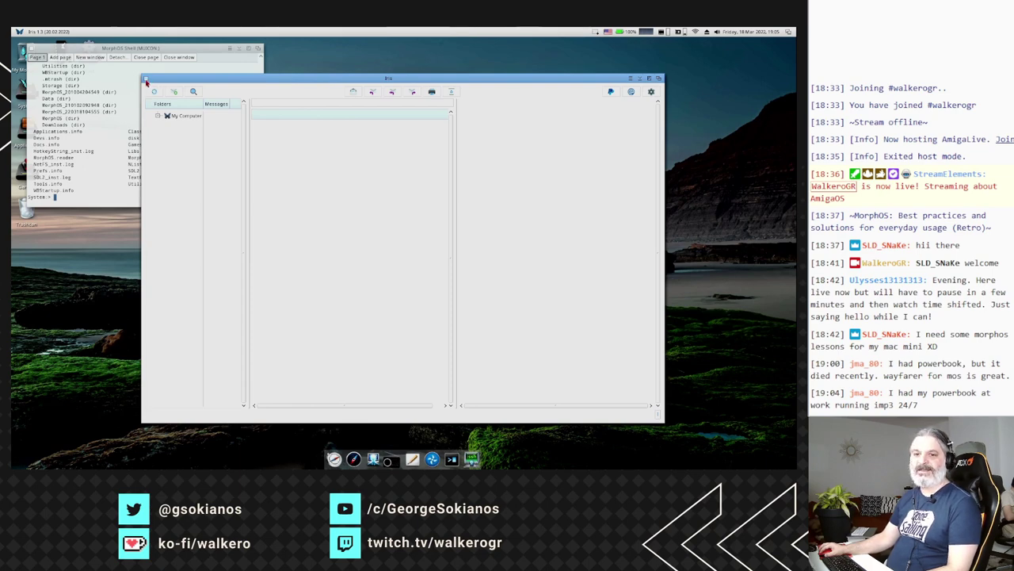
{"action": "left_click", "coordinate": [146, 79]}
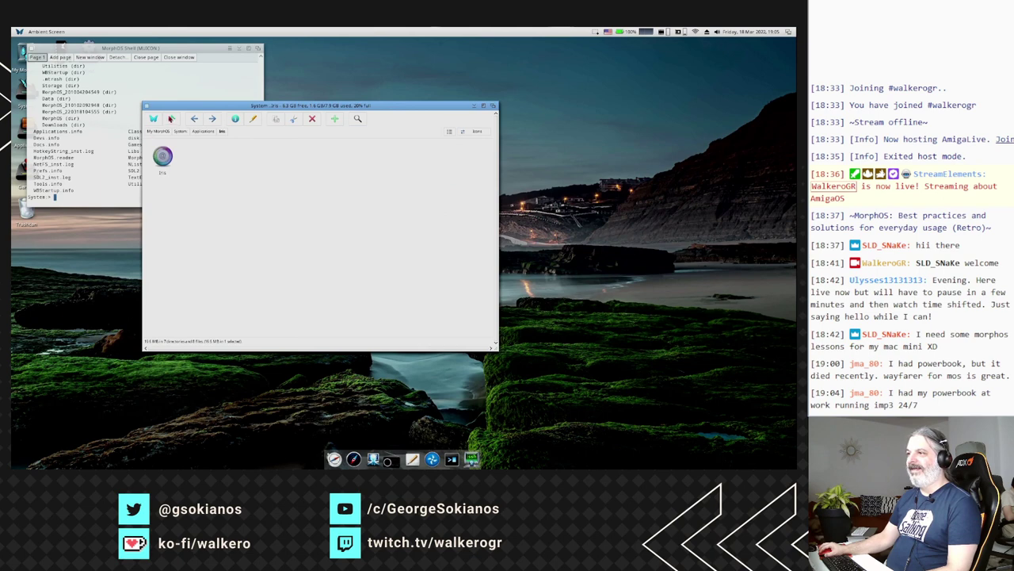
- Launch Jalapeno from its Applications folder, look over its window, close it and return to the Applications folder
{"action": "left_click", "coordinate": [171, 118]}
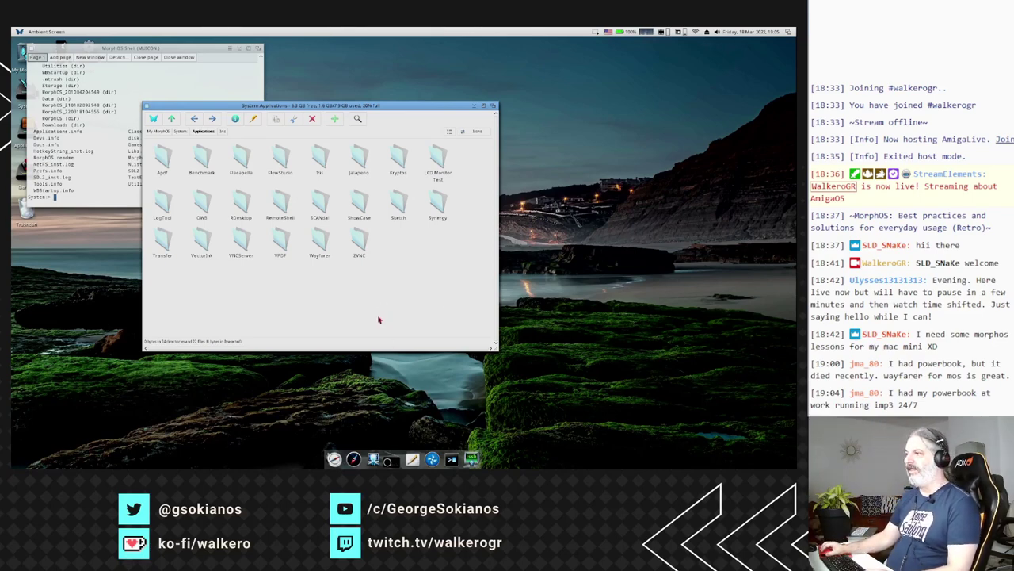
{"action": "double_click", "coordinate": [358, 157]}
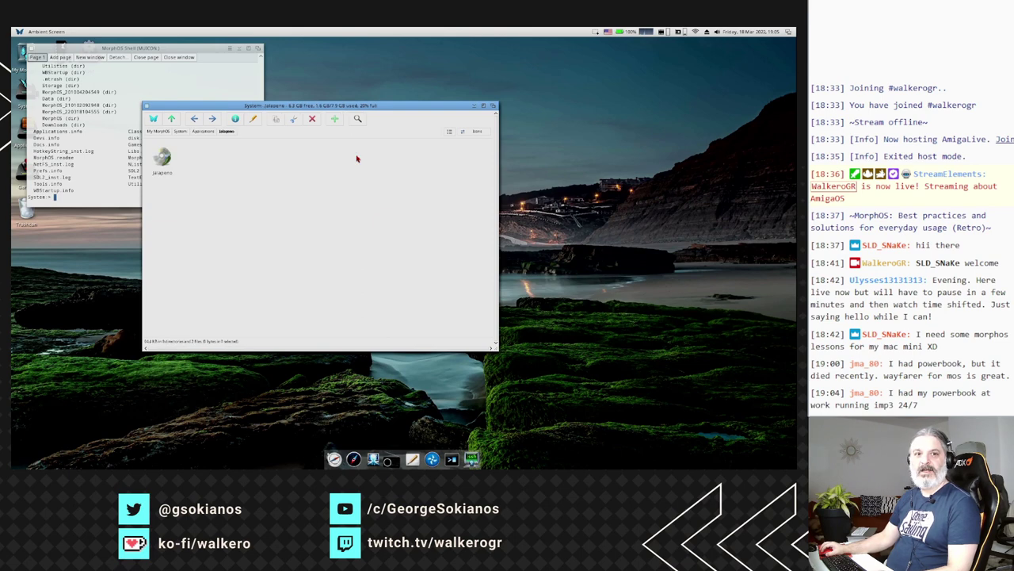
{"action": "double_click", "coordinate": [159, 164]}
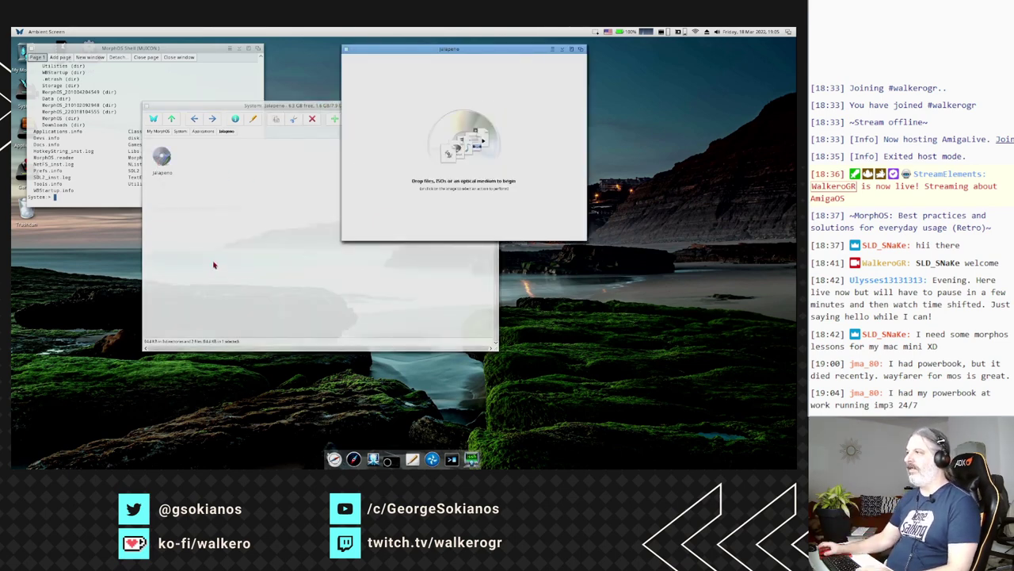
{"action": "left_click_drag", "start_coordinate": [515, 53], "coordinate": [417, 111]}
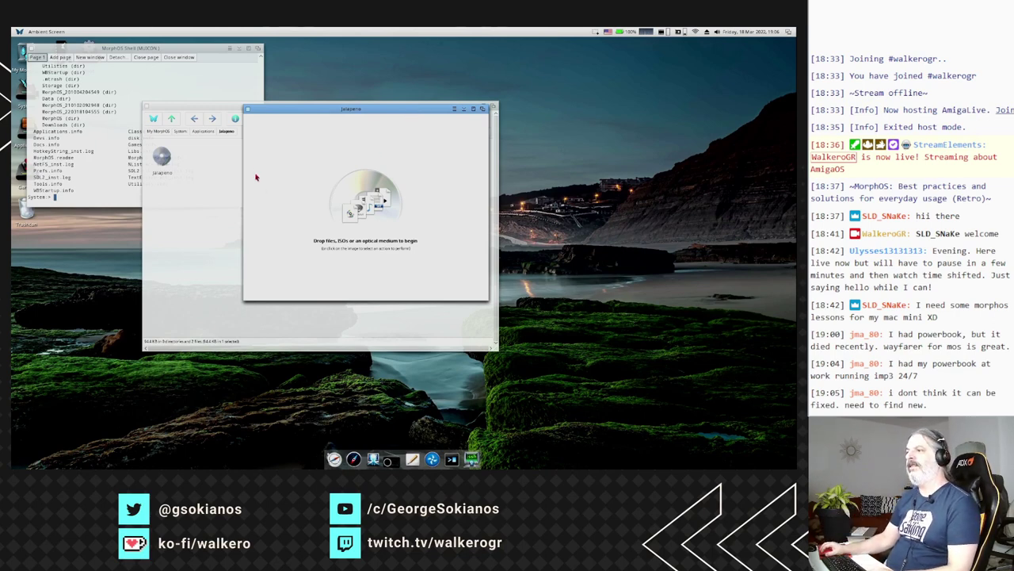
{"action": "left_click", "coordinate": [248, 110]}
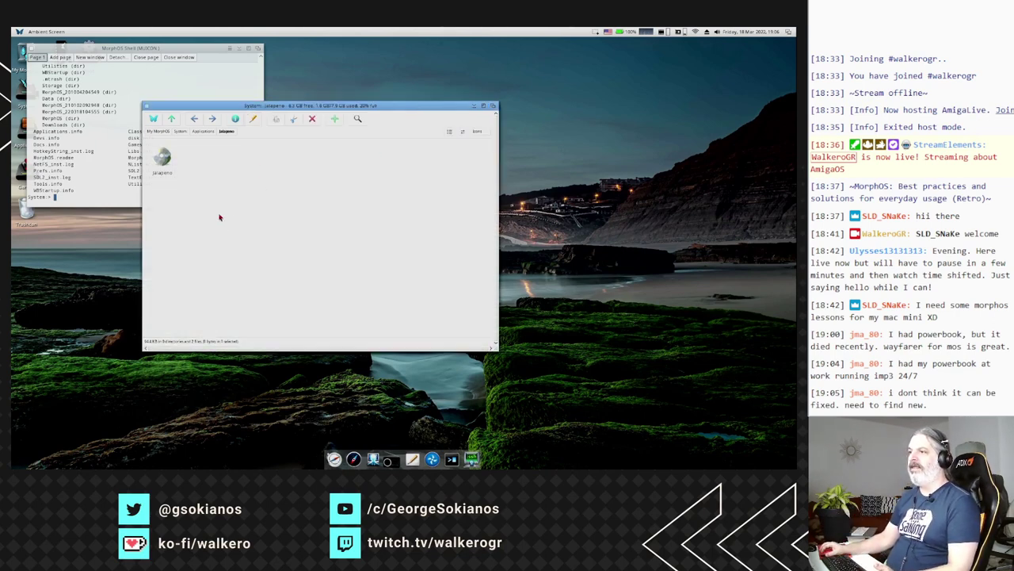
{"action": "left_click", "coordinate": [171, 119]}
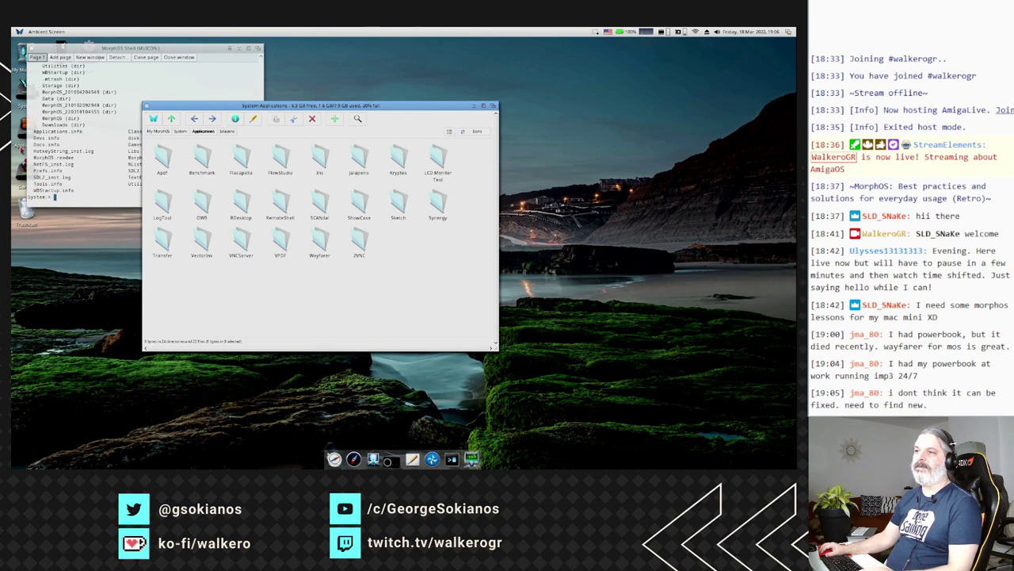
- Browse to Internet/Downloads on the Applications volume and look through the files for the MorphOS ISO images
{"action": "double_click", "coordinate": [24, 136]}
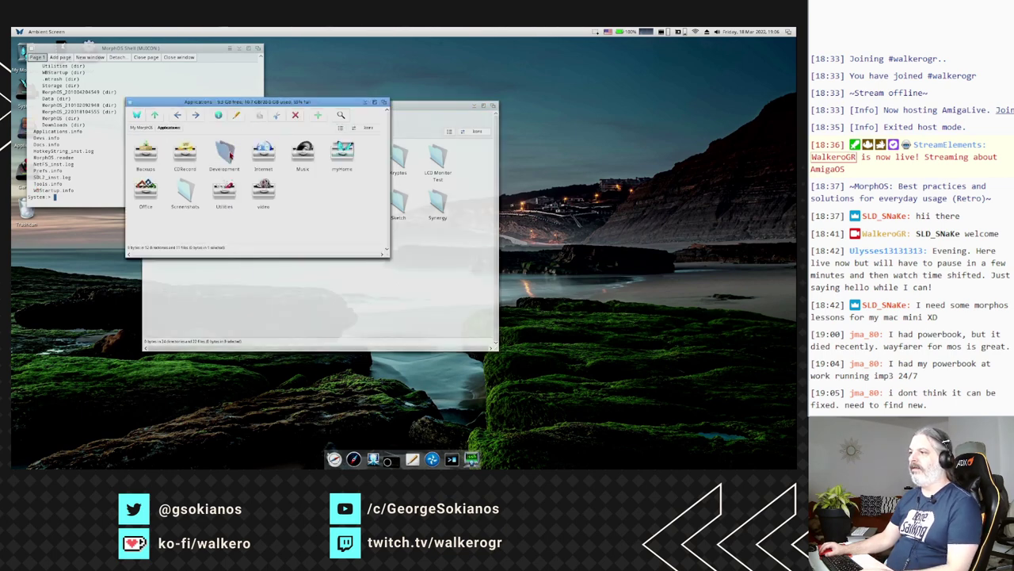
{"action": "double_click", "coordinate": [256, 154]}
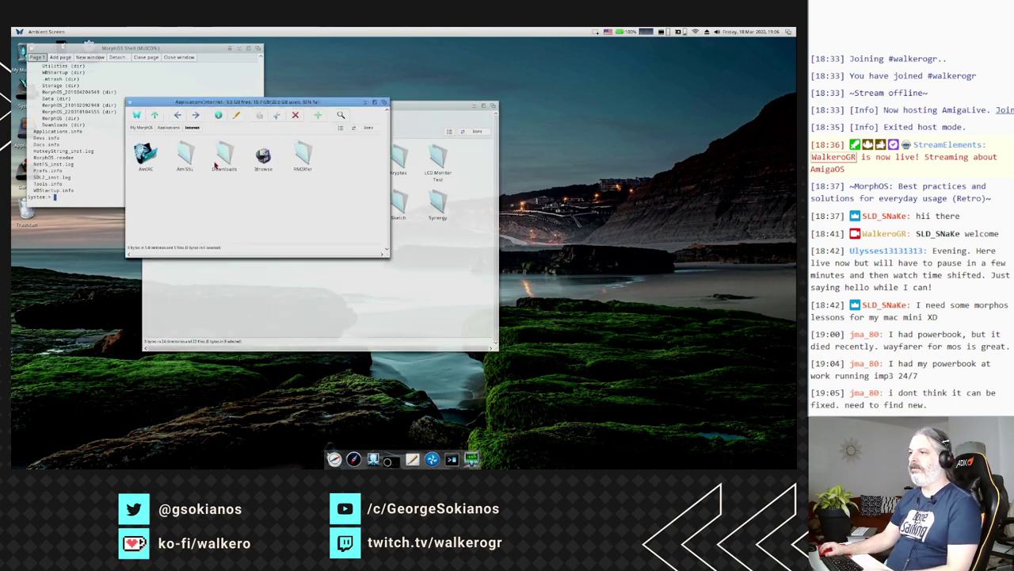
{"action": "double_click", "coordinate": [224, 156]}
{"action": "scroll", "coordinate": [255, 224], "scroll_direction": "down", "scroll_amount": 1}
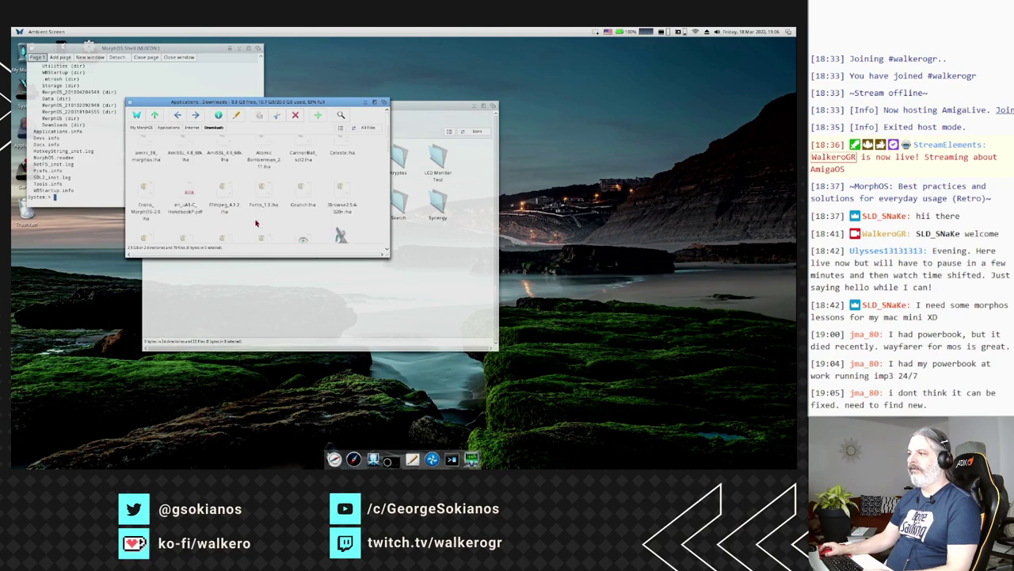
{"action": "scroll", "coordinate": [225, 230], "scroll_direction": "down", "scroll_amount": 2}
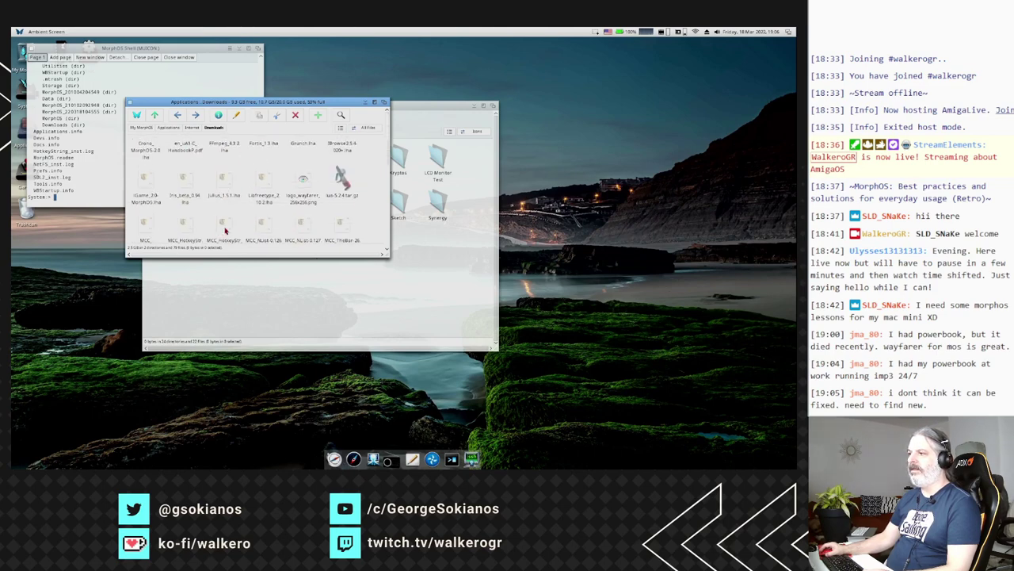
{"action": "scroll", "coordinate": [208, 215], "scroll_direction": "up", "scroll_amount": 2}
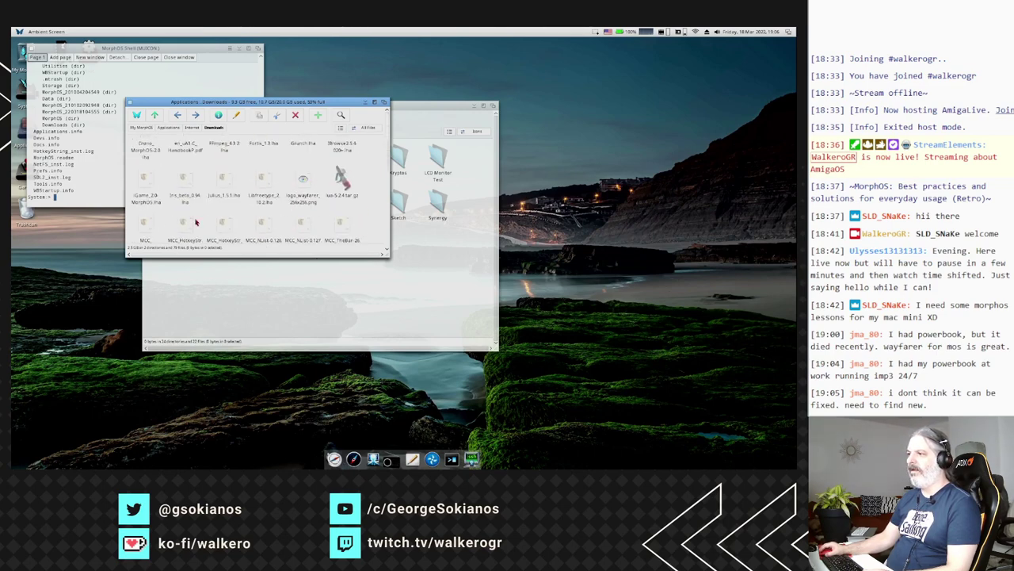
{"action": "scroll", "coordinate": [294, 194], "scroll_direction": "down", "scroll_amount": 2}
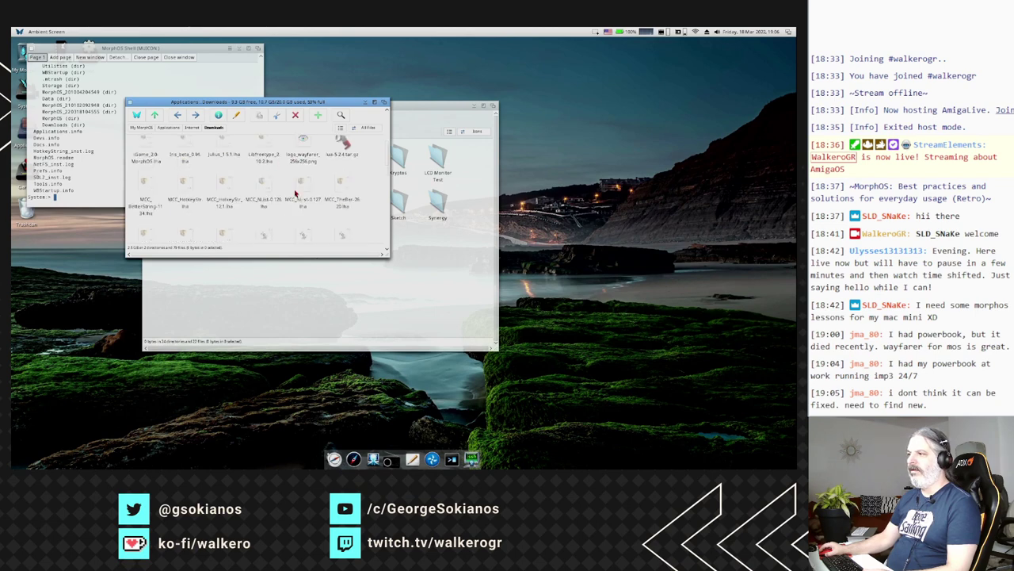
{"action": "scroll", "coordinate": [262, 222], "scroll_direction": "down", "scroll_amount": 2}
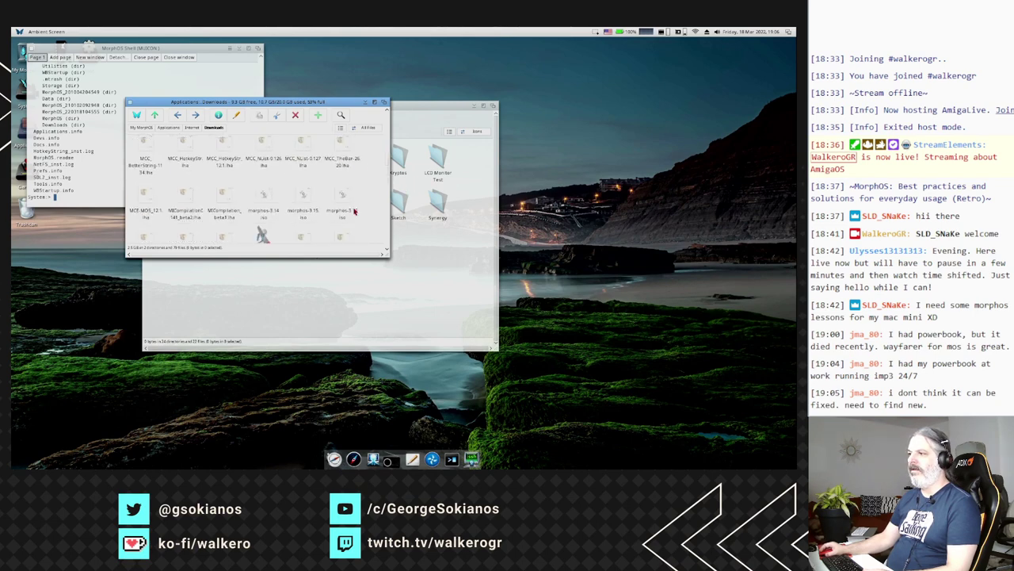
- View the actions available for morphos-3.14.iso, including mounting and burning to disc, and close the Downloads window
{"action": "left_click", "coordinate": [265, 198]}
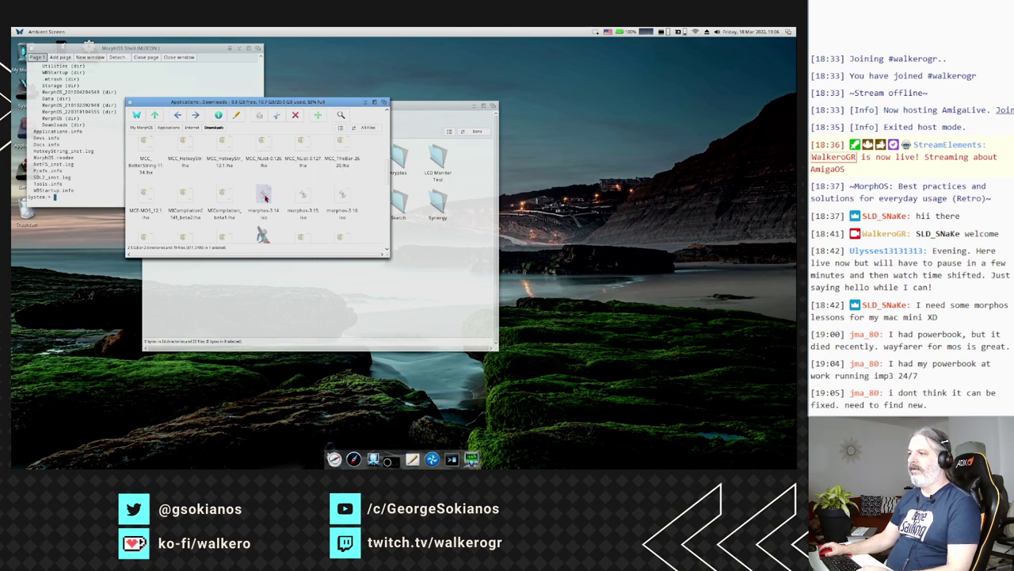
{"action": "right_click", "coordinate": [265, 198]}
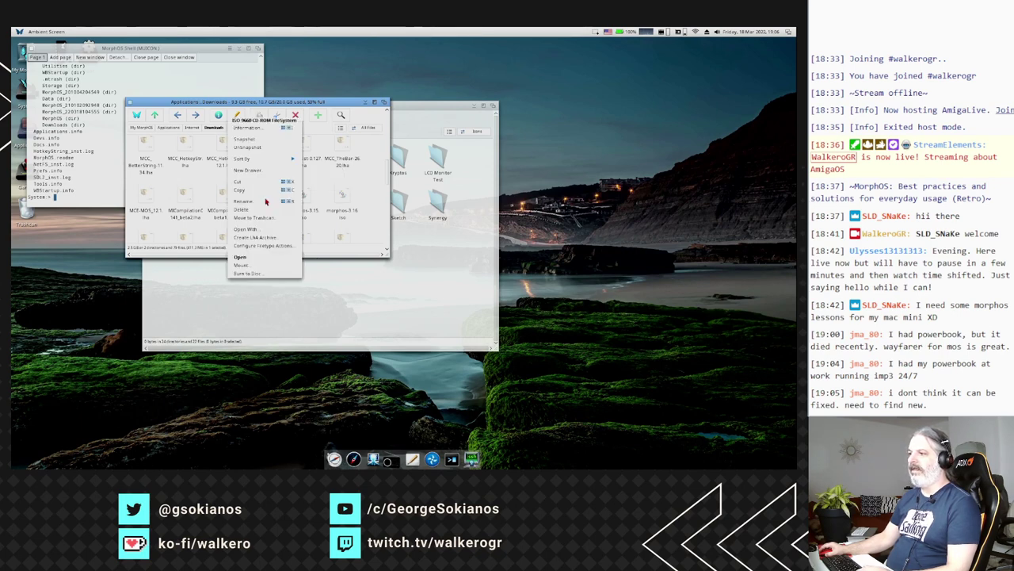
{"action": "left_click", "coordinate": [250, 266]}
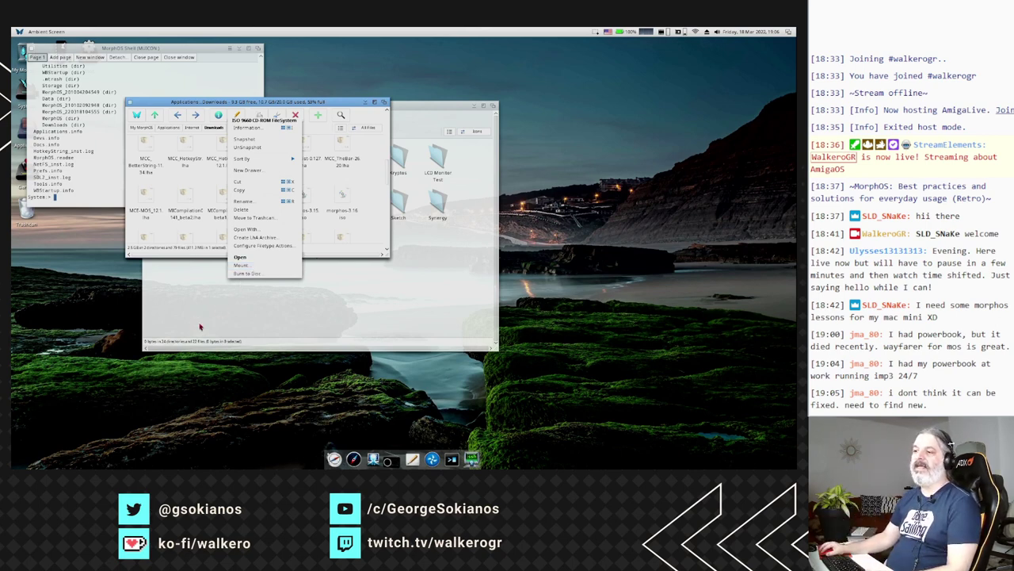
{"action": "left_click", "coordinate": [131, 104]}
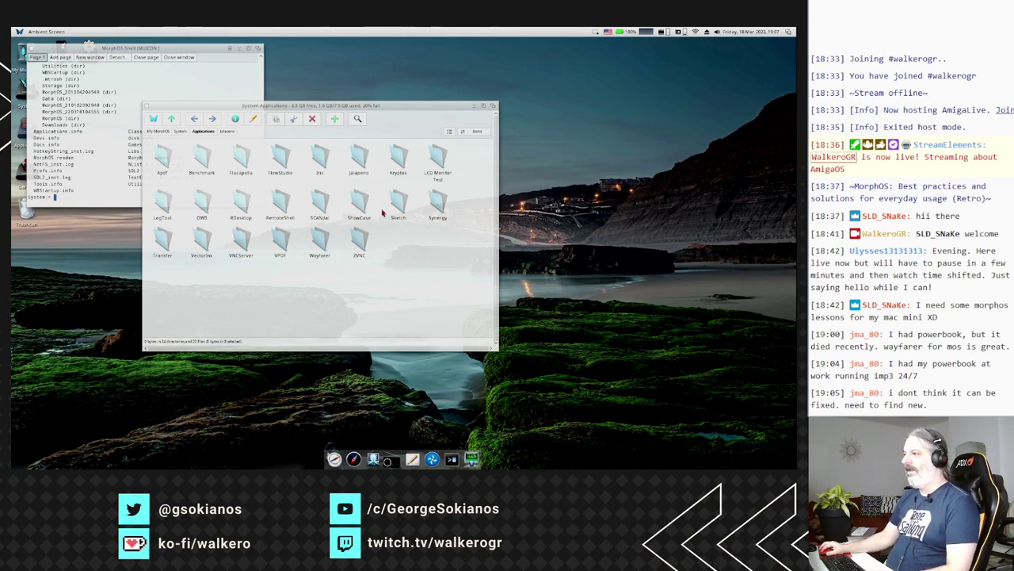
- Look inside the Kryptos folder and return to the Applications folder
{"action": "double_click", "coordinate": [398, 163]}
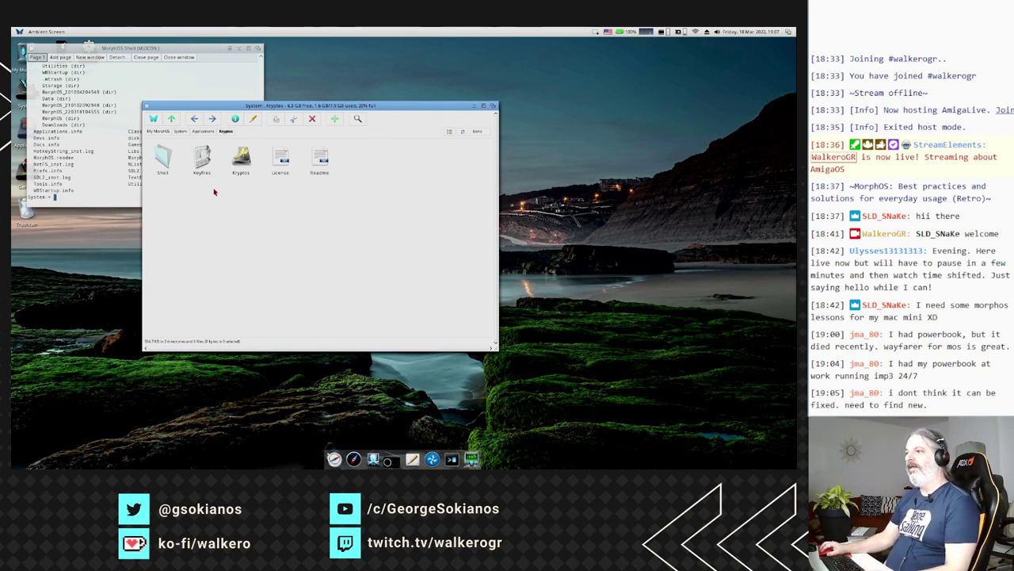
{"action": "left_click", "coordinate": [174, 119]}
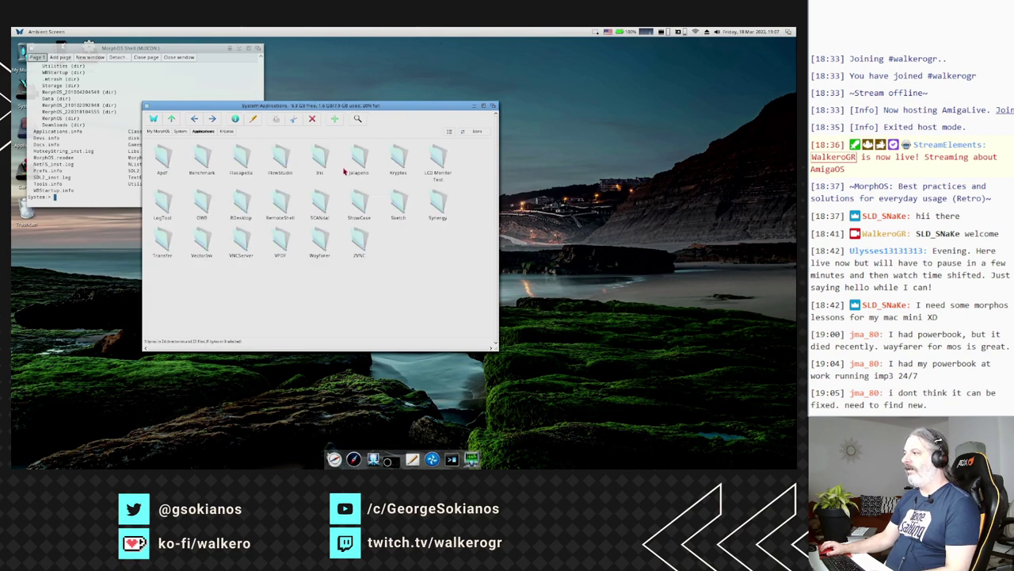
- Launch LCD Monitor Test from its Applications folder, and move and enlarge its window so the test names are readable
{"action": "double_click", "coordinate": [438, 155]}
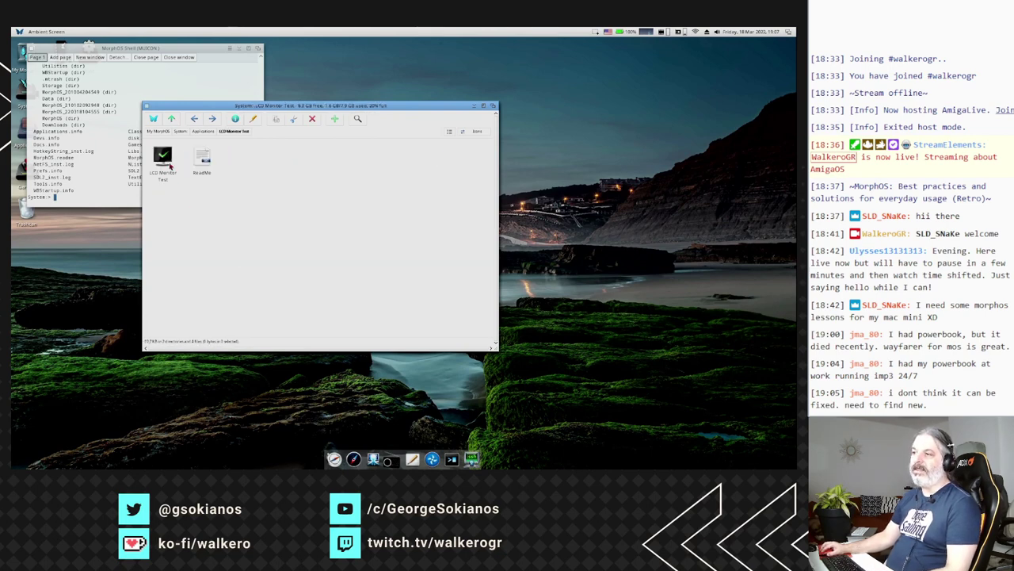
{"action": "double_click", "coordinate": [166, 161]}
{"action": "left_click_drag", "start_coordinate": [411, 177], "coordinate": [264, 64]}
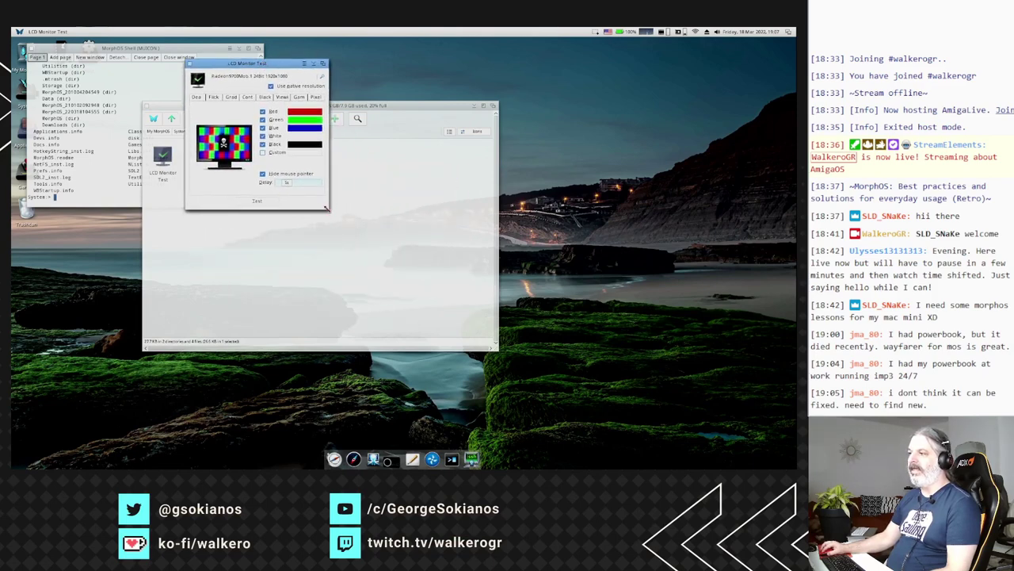
{"action": "left_click_drag", "start_coordinate": [329, 212], "coordinate": [426, 307]}
- View the Flicker and Gradient tests, run the Gradient test full screen, exit it and close LCD Monitor Test
{"action": "left_click", "coordinate": [236, 97]}
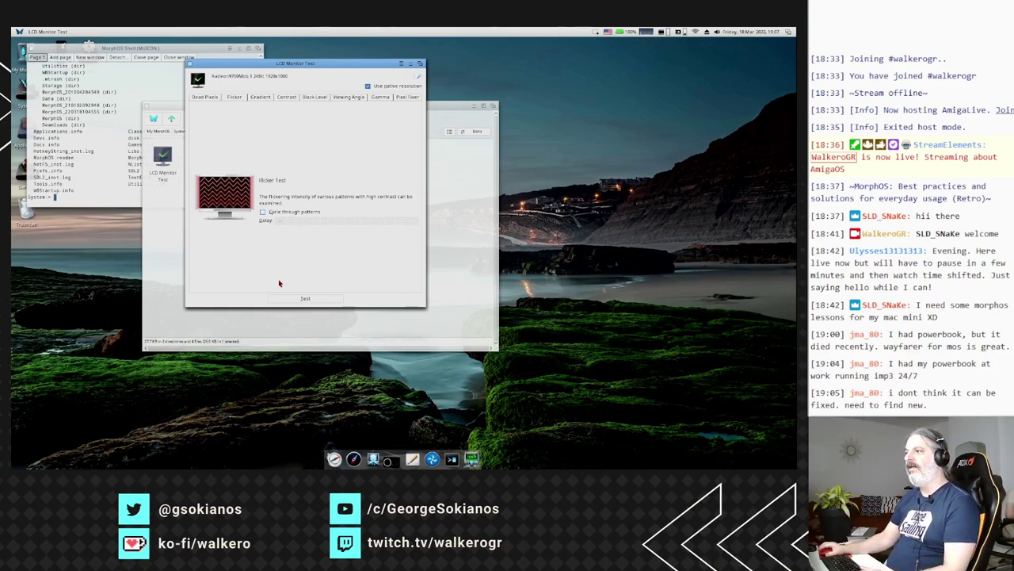
{"action": "left_click", "coordinate": [265, 96]}
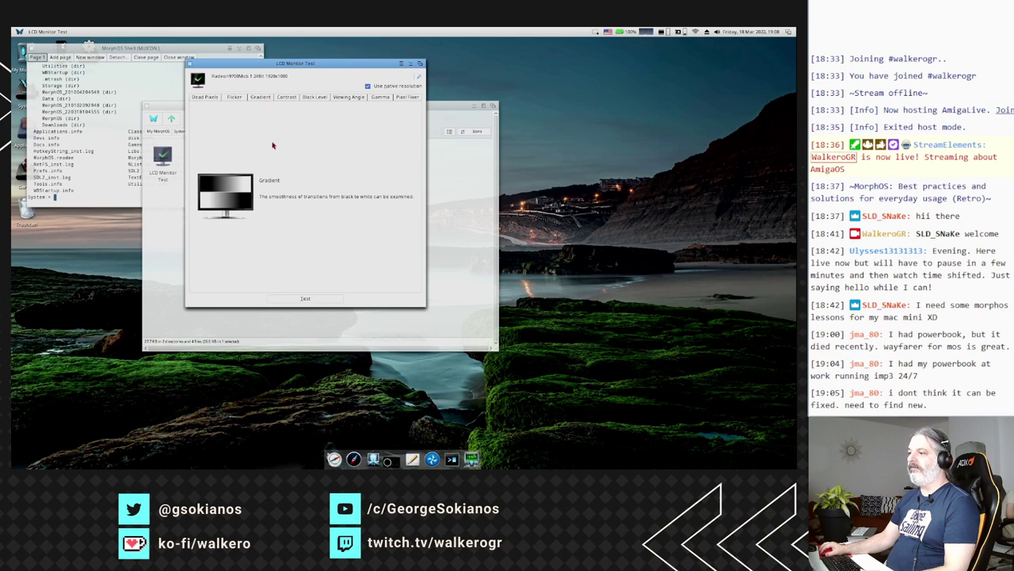
{"action": "left_click", "coordinate": [306, 299]}
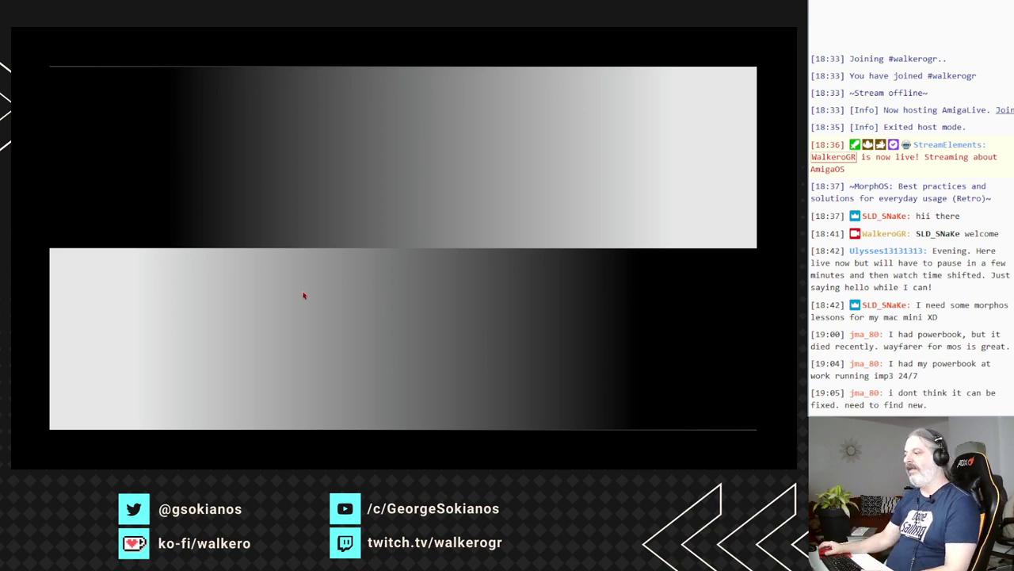
{"action": "key", "text": "Escape"}
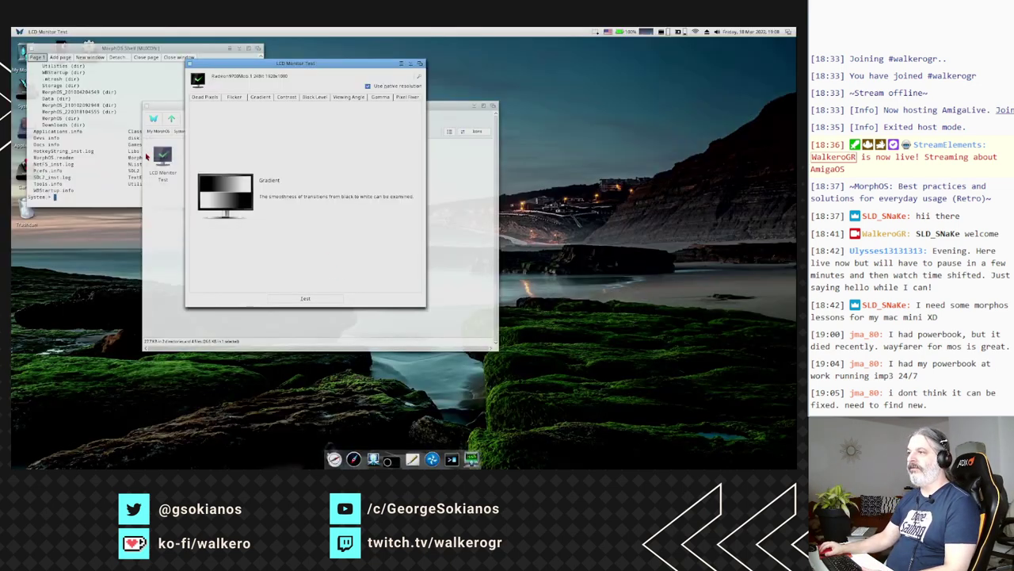
{"action": "left_click", "coordinate": [188, 64]}
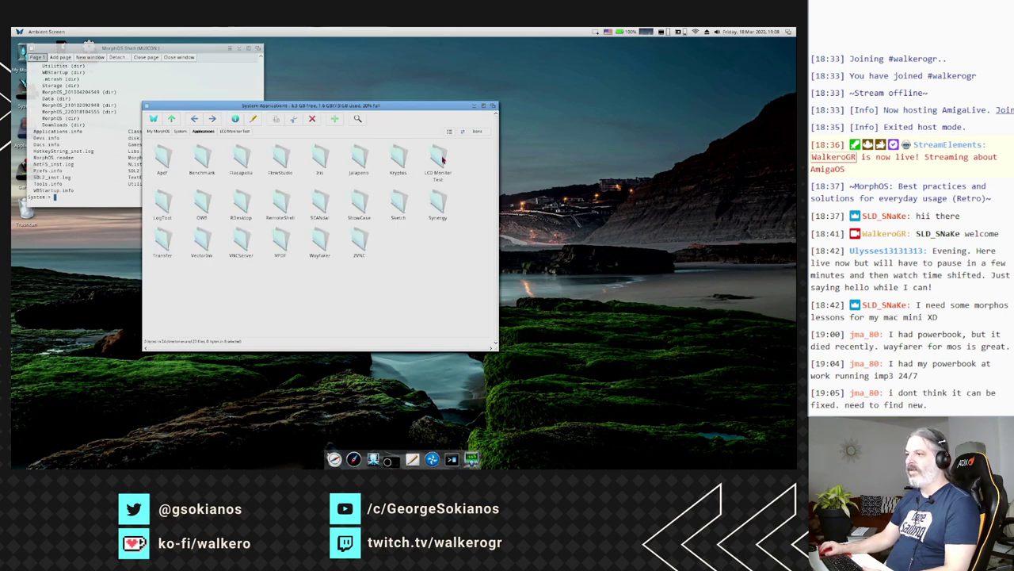
- Launch LogTool from its Applications folder, move its window to view the system log, and close it
{"action": "left_click", "coordinate": [164, 204]}
{"action": "double_click", "coordinate": [171, 207]}
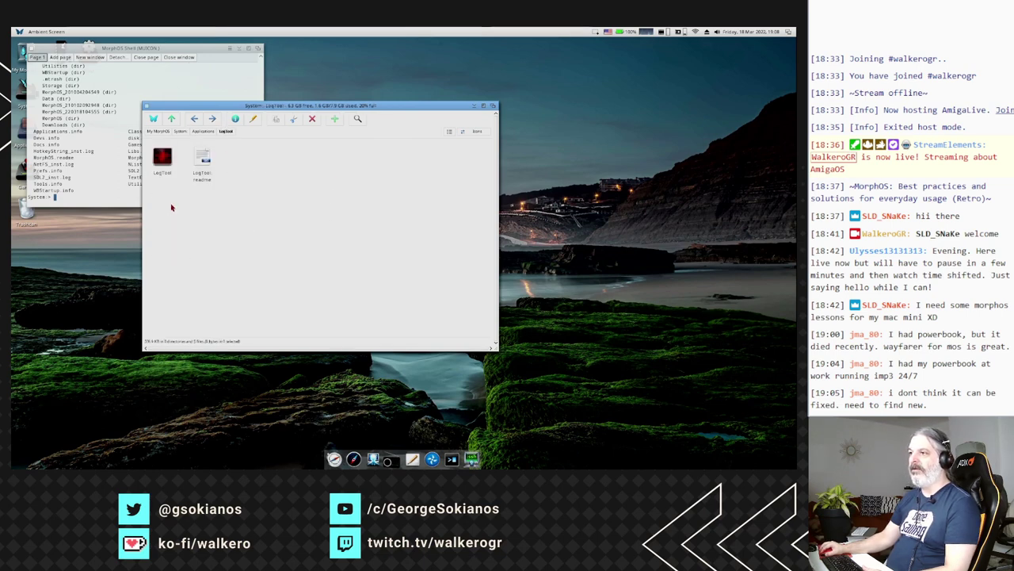
{"action": "double_click", "coordinate": [161, 162]}
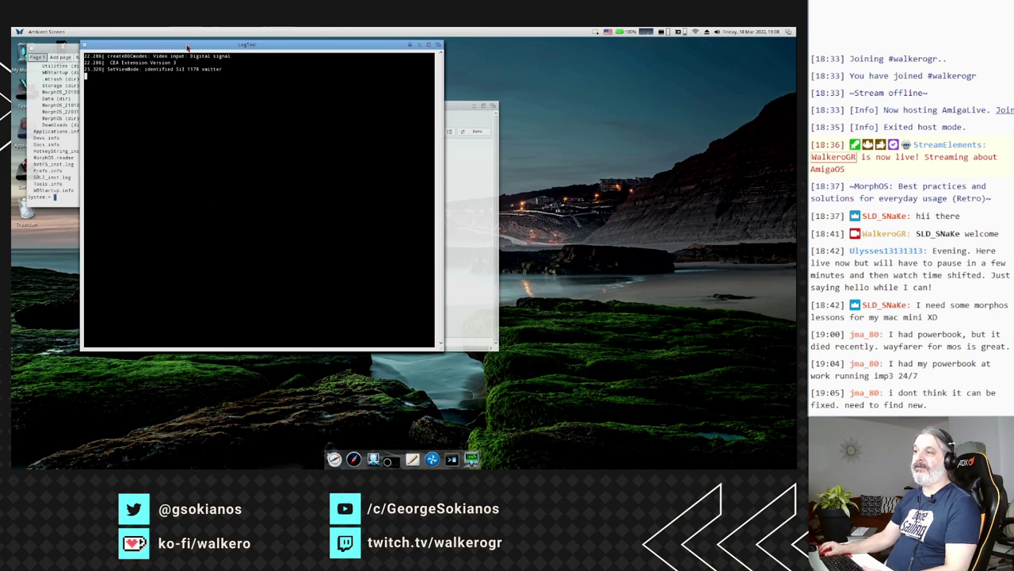
{"action": "left_click_drag", "start_coordinate": [187, 43], "coordinate": [222, 80]}
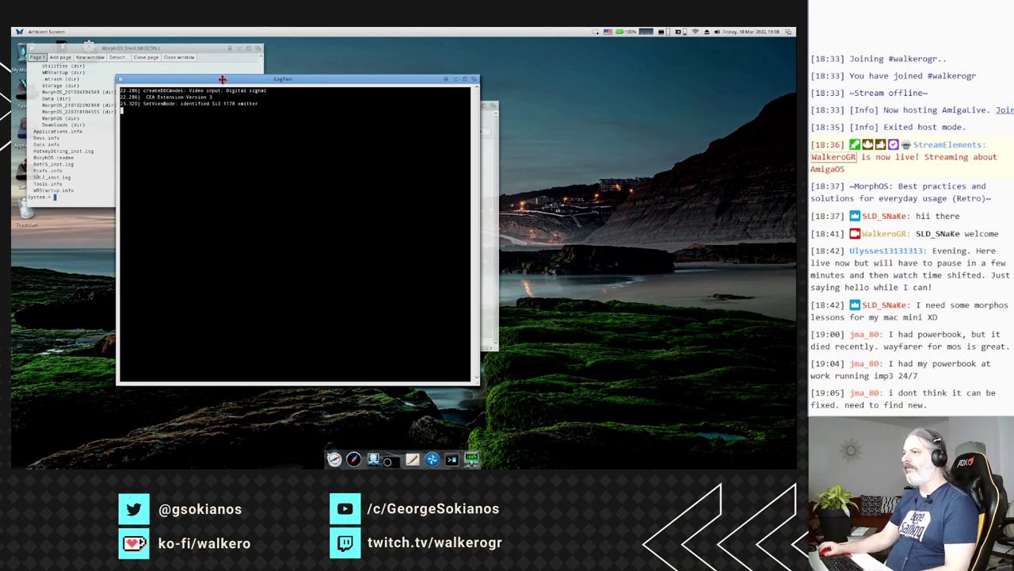
{"action": "left_click", "coordinate": [121, 79]}
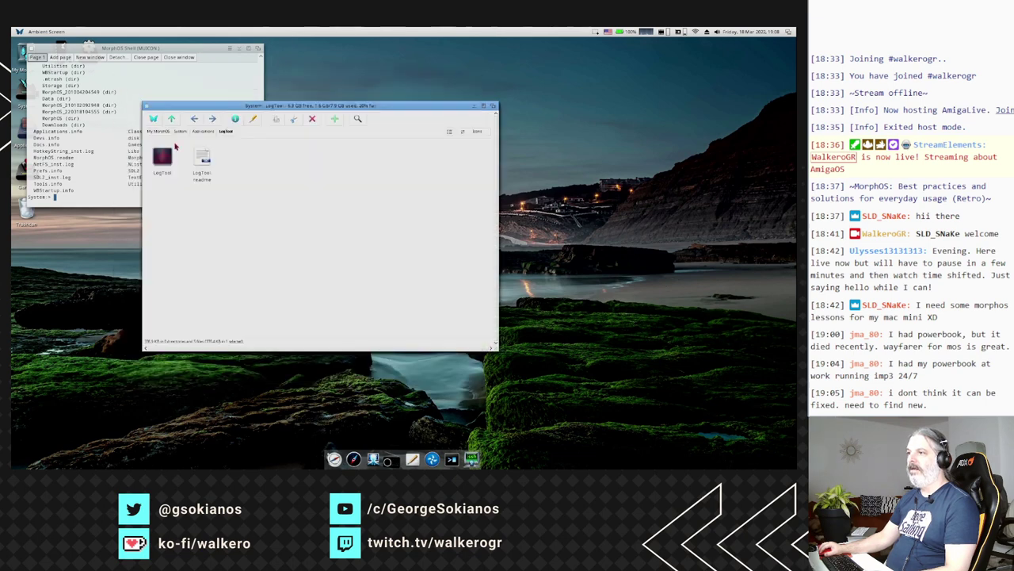
- Look inside the OWB and RDesktop folders, returning to the Applications folder after each
{"action": "double_click", "coordinate": [200, 214]}
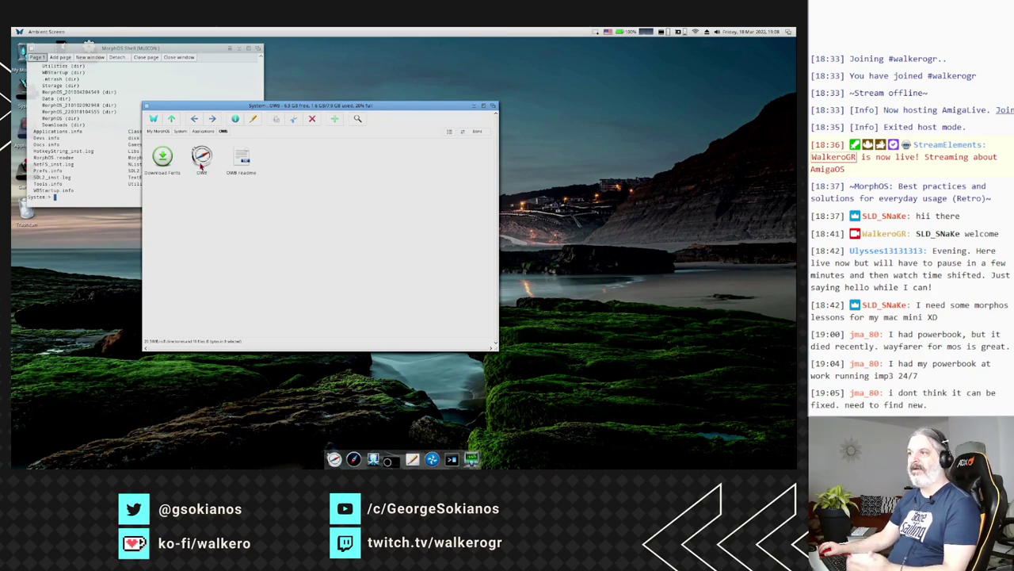
{"action": "left_click", "coordinate": [176, 118]}
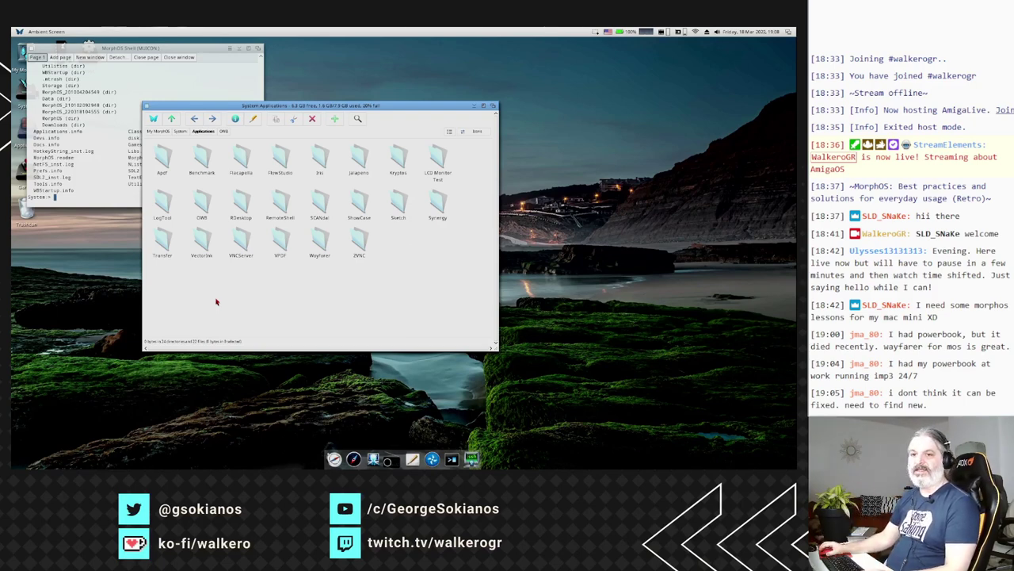
{"action": "left_click", "coordinate": [246, 206]}
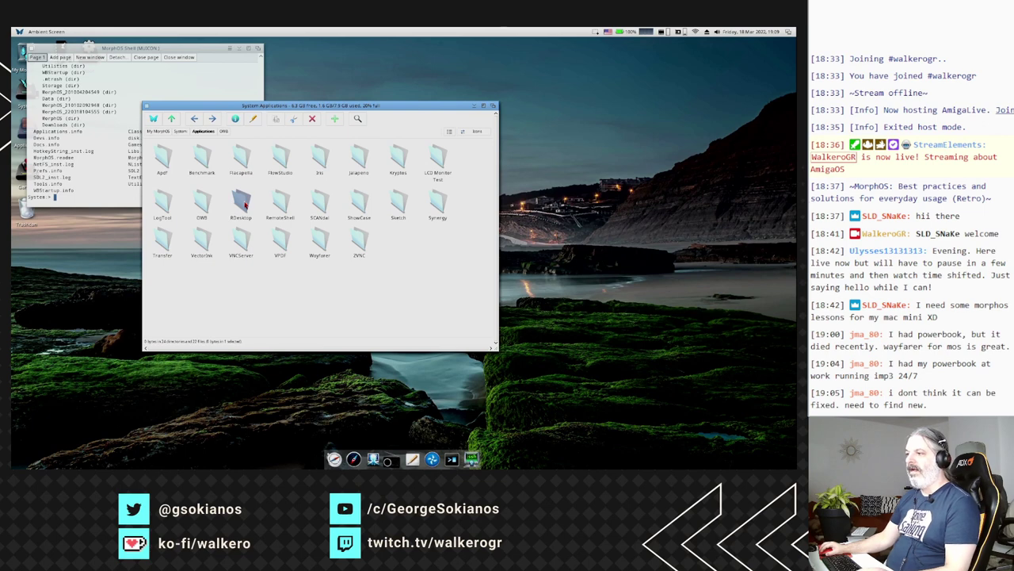
{"action": "double_click", "coordinate": [239, 199]}
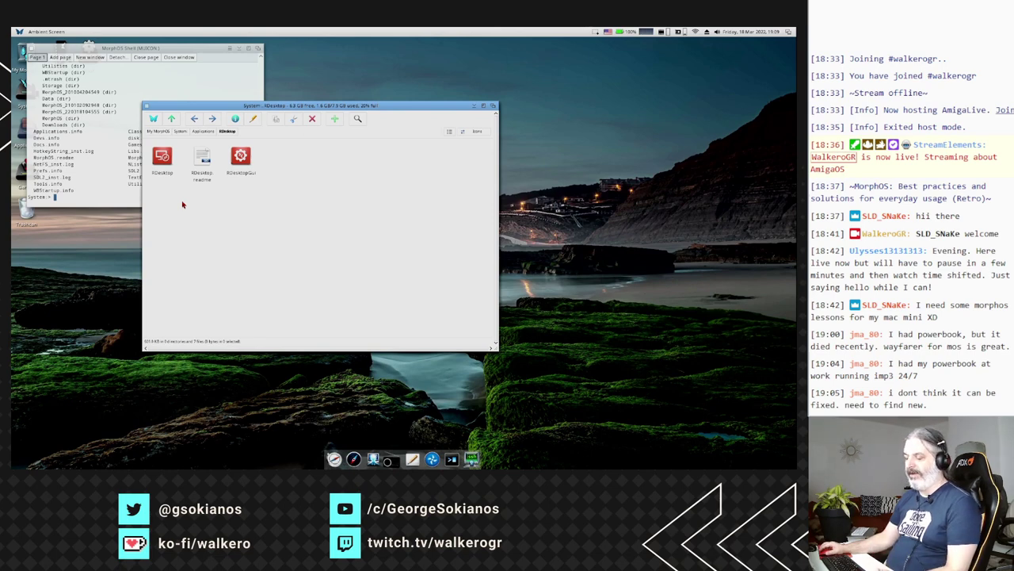
{"action": "left_click", "coordinate": [170, 118]}
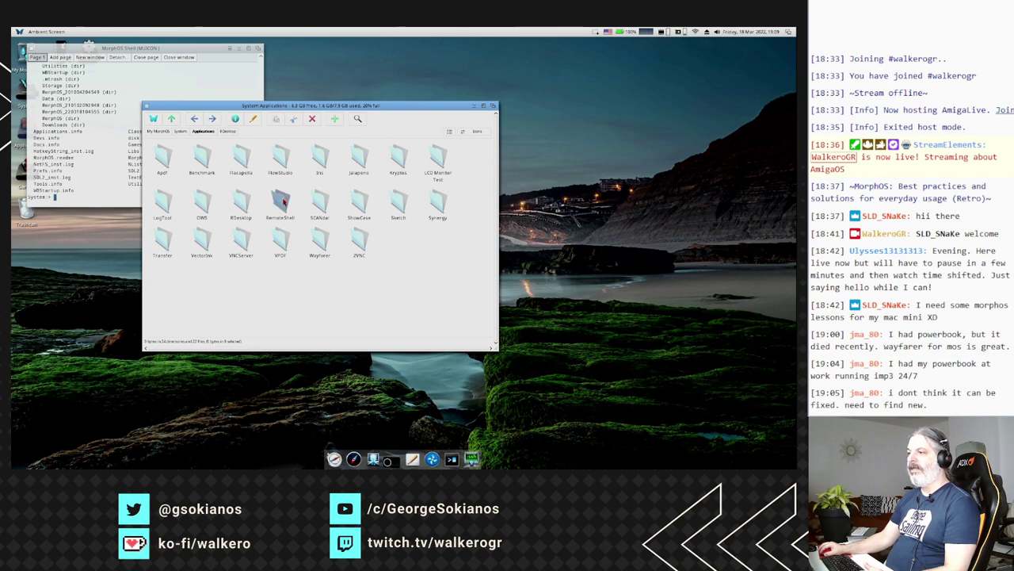
- Launch RemoteShell from its Applications folder and set the server to 192.168.1.90 and the login to root
{"action": "double_click", "coordinate": [282, 201]}
{"action": "double_click", "coordinate": [202, 160]}
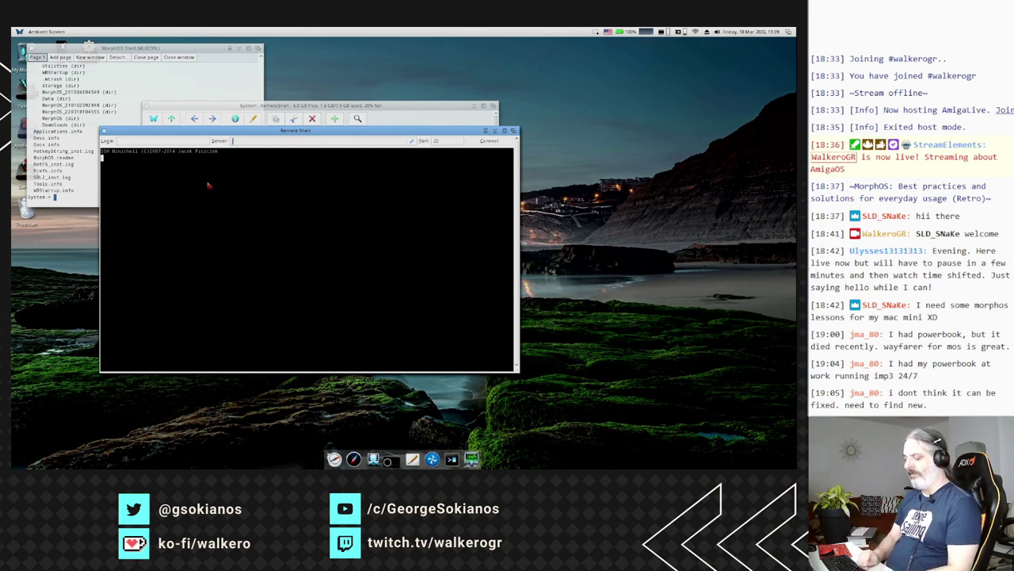
{"action": "type", "text": "192.168.1.90"}
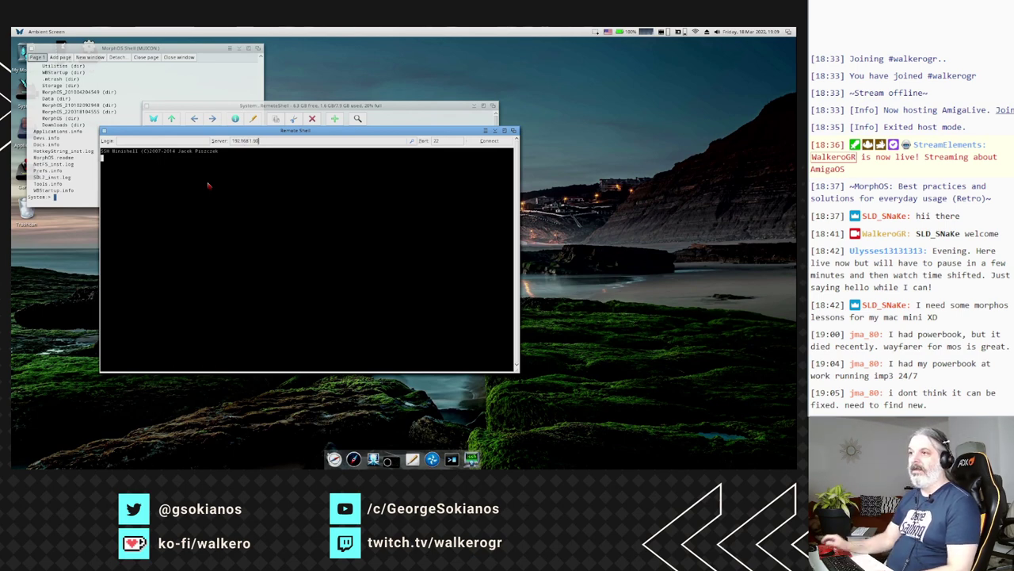
{"action": "left_click", "coordinate": [190, 141]}
{"action": "type", "text": "root"}
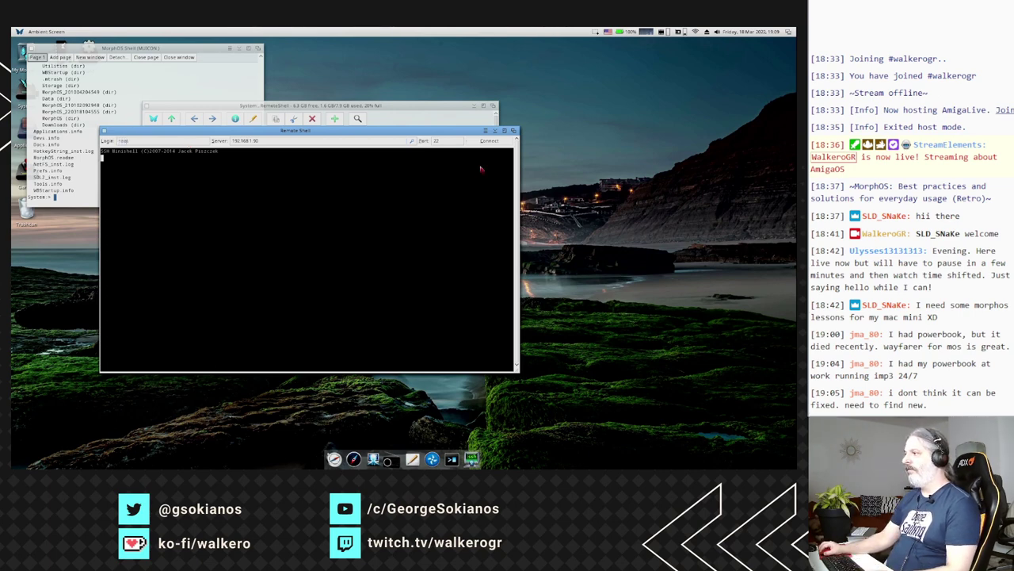
- Connect to the server, accept its host key with yes, and enter the account password
{"action": "left_click", "coordinate": [480, 141]}
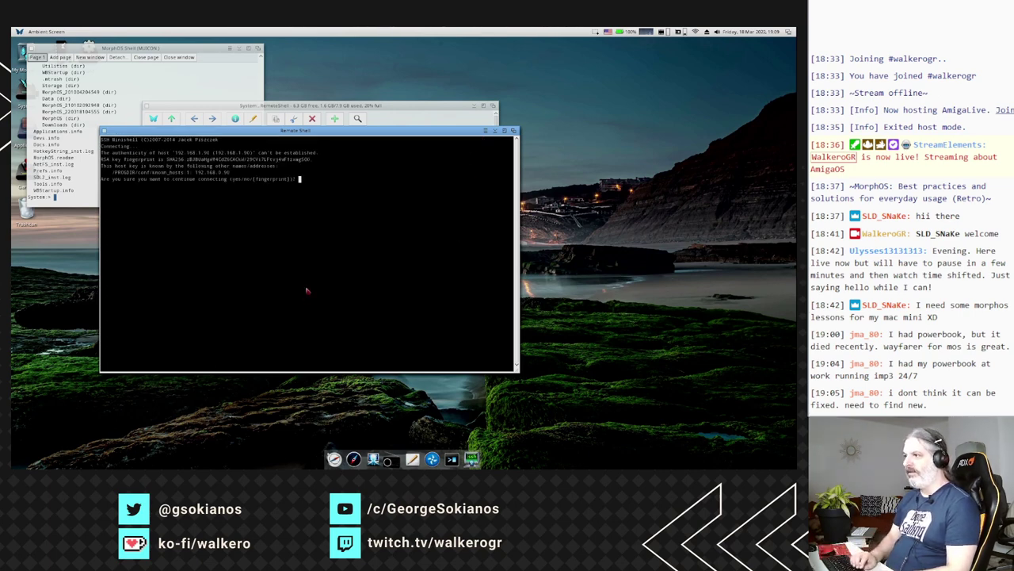
{"action": "type", "text": "yes"}
{"action": "key", "text": "Return"}
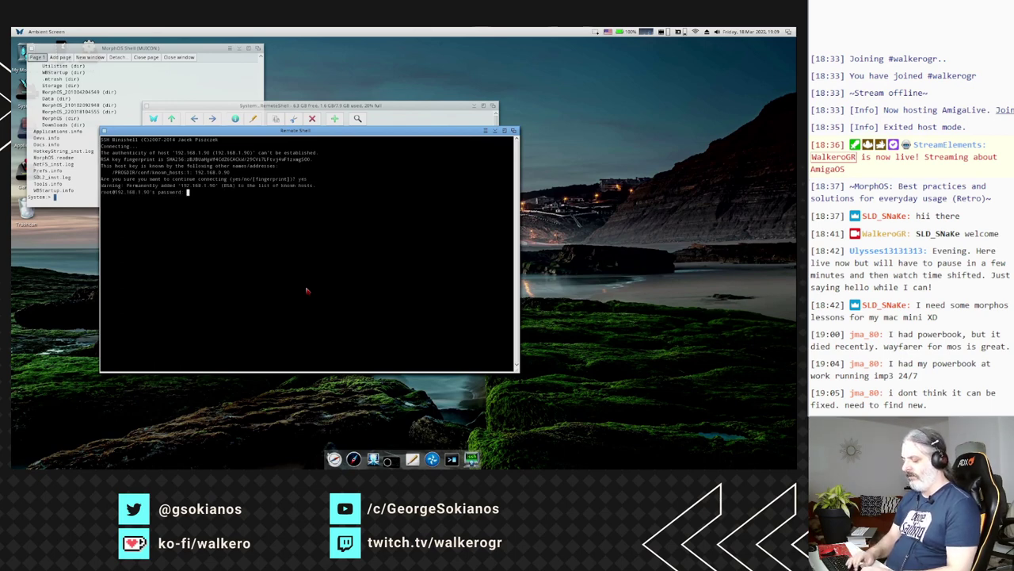
{"action": "key", "text": "Return"}
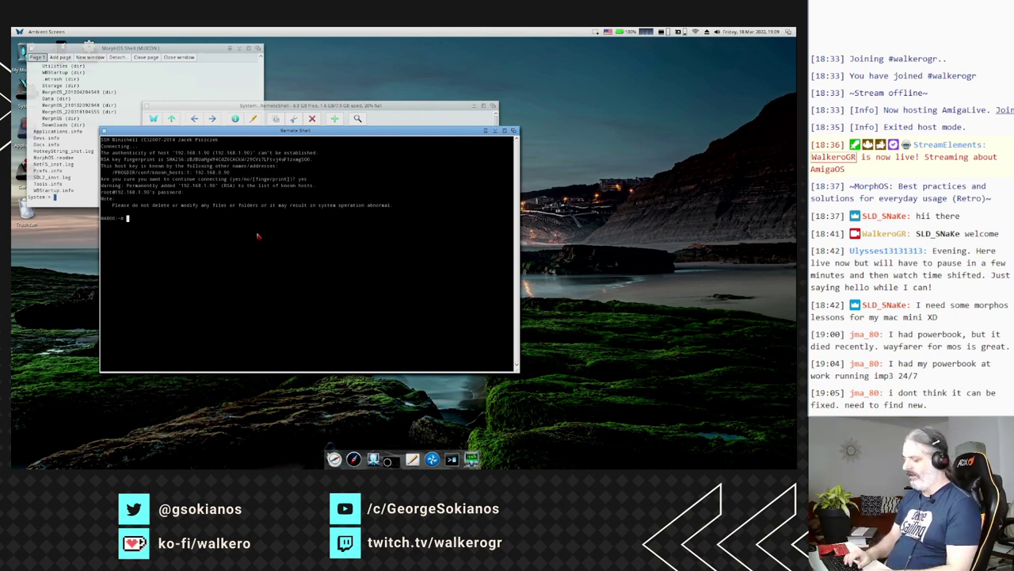
- List the remote home directory with ls -la and start the mc file manager in the remote session
{"action": "type", "text": "ls -la"}
{"action": "key", "text": "Return"}
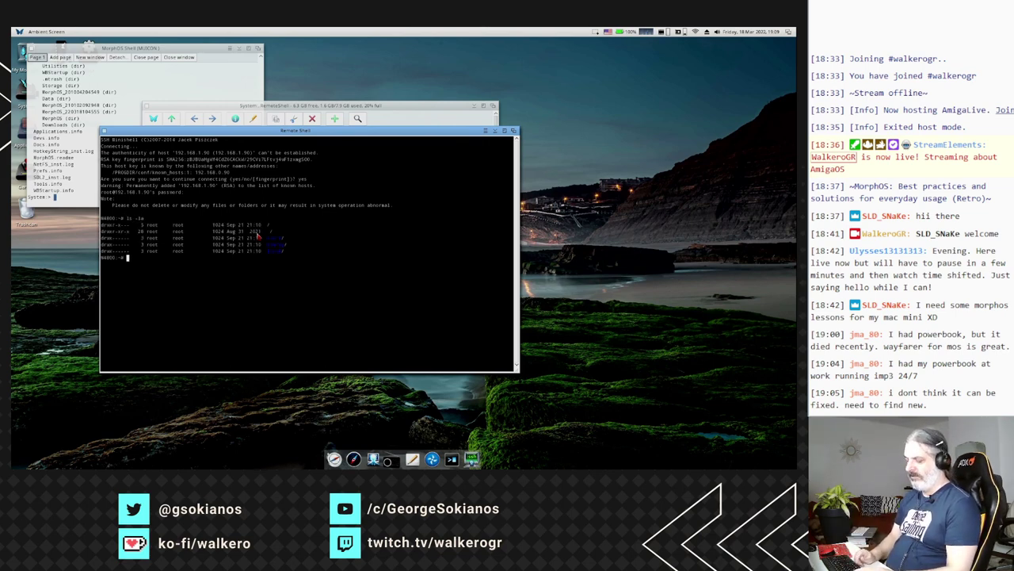
{"action": "key", "text": "BackSpace"}
{"action": "key", "text": "BackSpace"}
{"action": "key", "text": "BackSpace"}
{"action": "key", "text": "BackSpace"}
{"action": "key", "text": "BackSpace"}
{"action": "key", "text": "BackSpace"}
{"action": "type", "text": "mc -sc"}
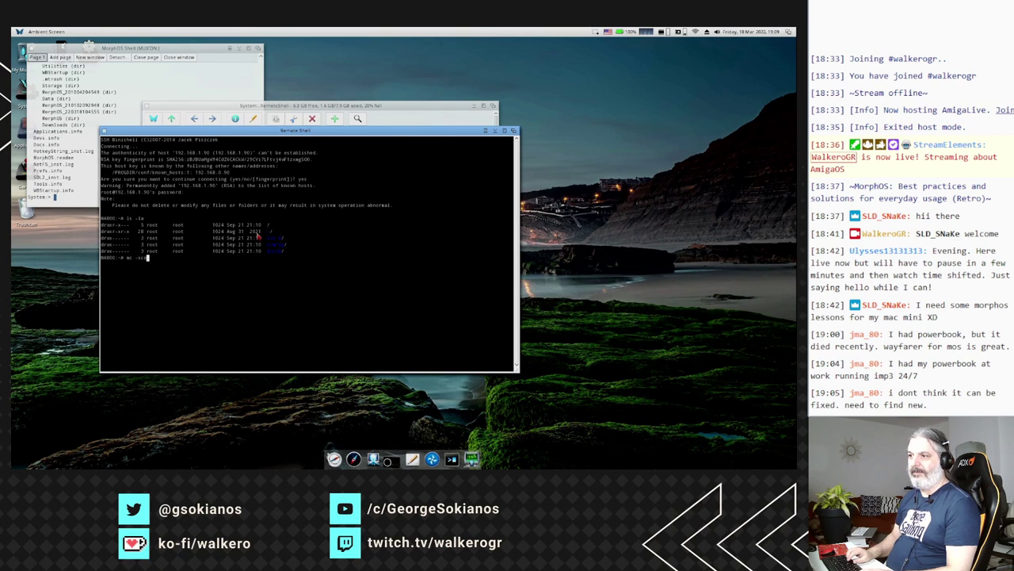
{"action": "key", "text": "Return"}
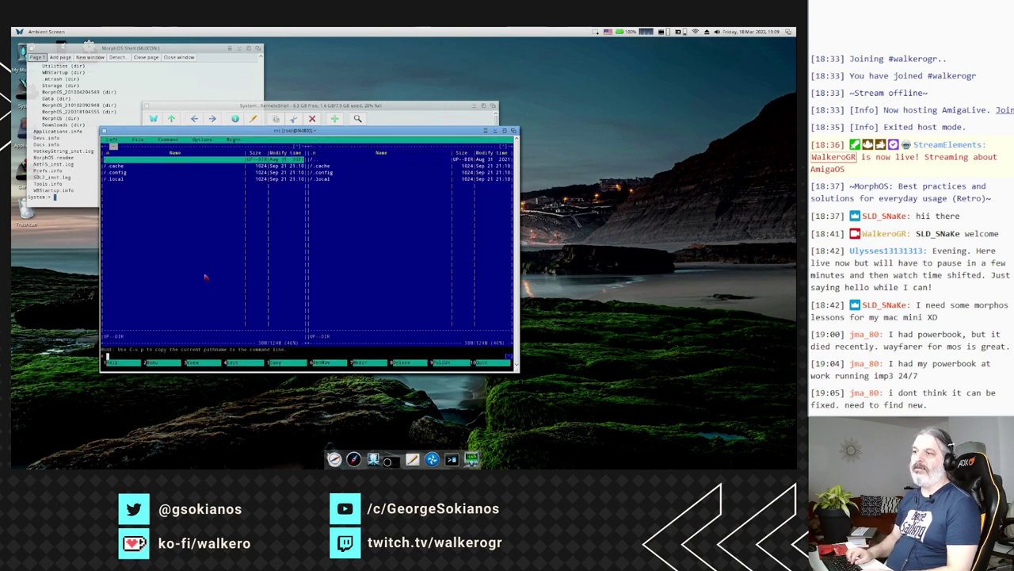
- Go up to the server's root directory in mc and highlight the raid1 entry
{"action": "key", "text": "Down"}
{"action": "key", "text": "Up"}
{"action": "key", "text": "Return"}
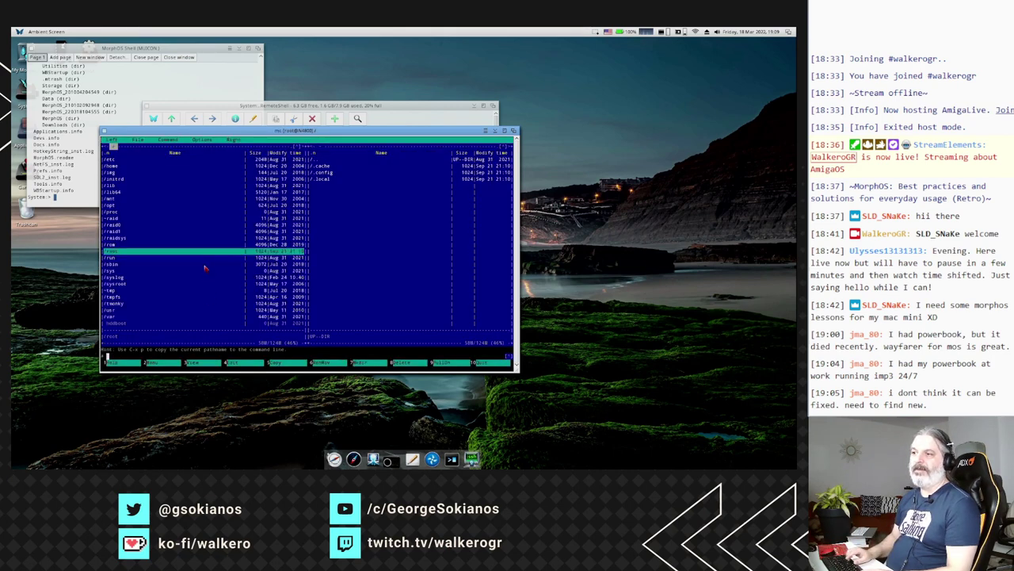
{"action": "key", "text": "Up"}
{"action": "key", "text": "Up"}
{"action": "key", "text": "Up"}
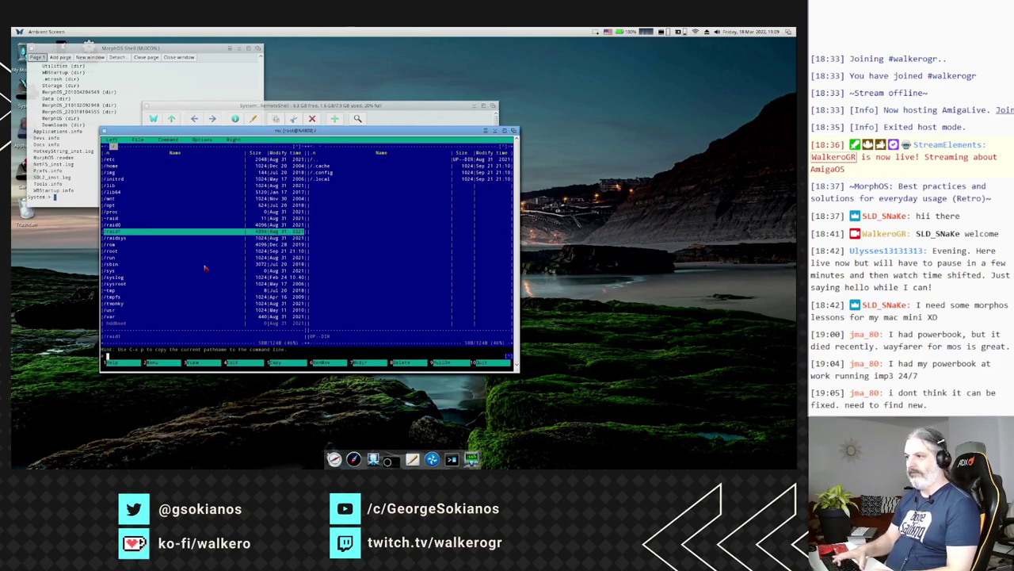
- Quit mc, end the remote session with exit, and close Remote Shell, returning to the Applications folder
{"action": "key", "text": "F10"}
{"action": "type", "text": "ex"}
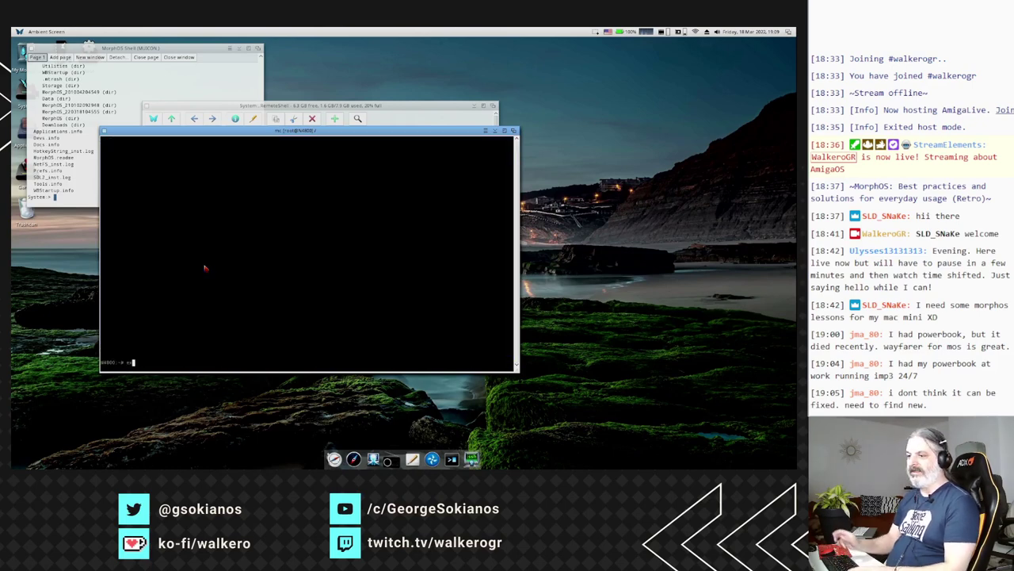
{"action": "type", "text": "it"}
{"action": "key", "text": "Return"}
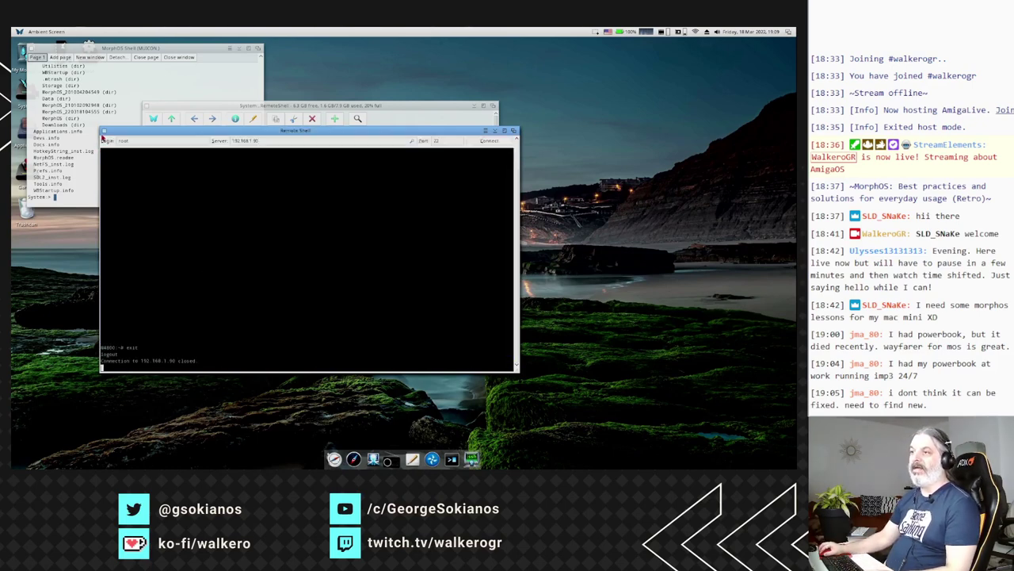
{"action": "left_click", "coordinate": [103, 131]}
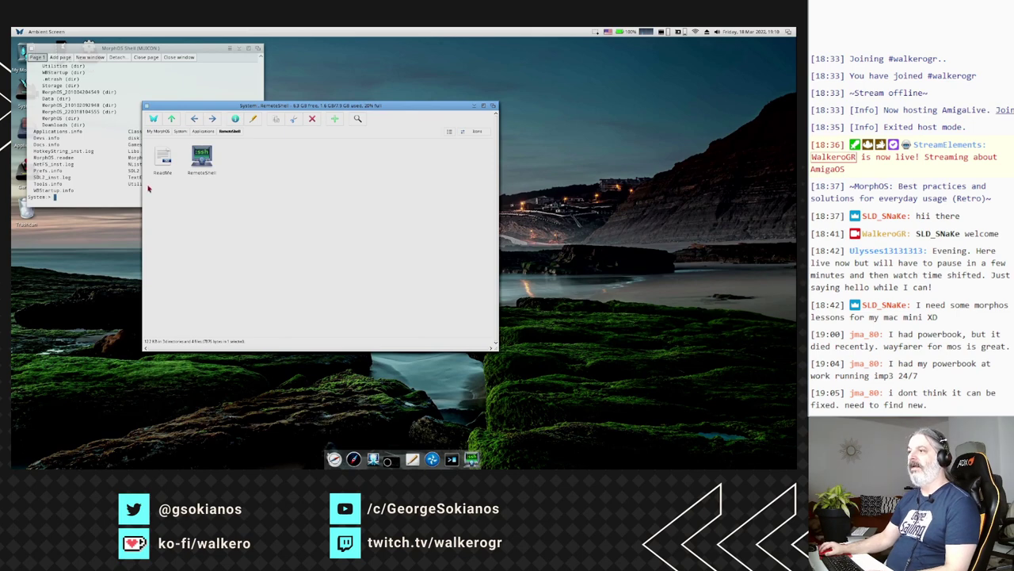
{"action": "left_click", "coordinate": [174, 119]}
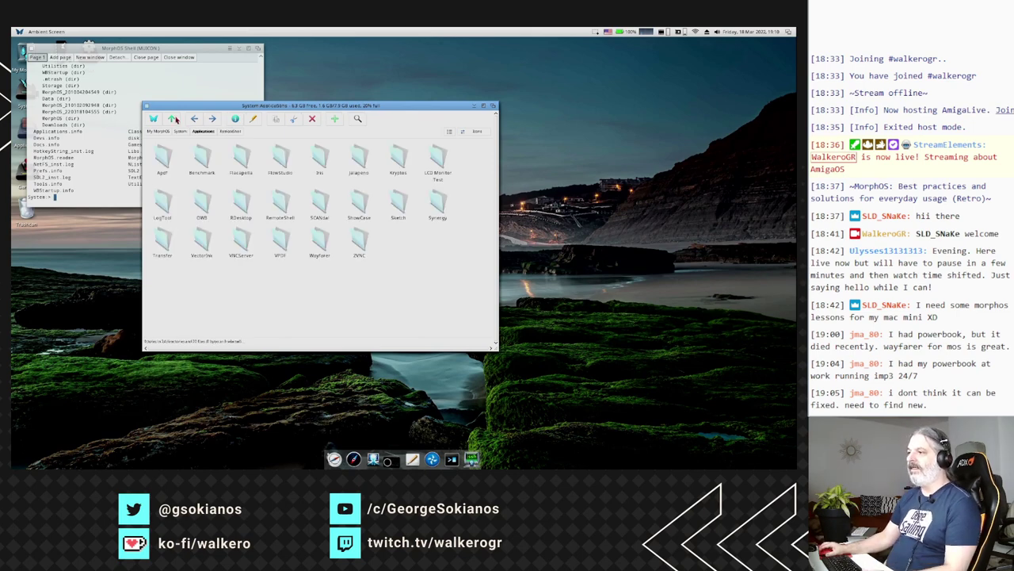
- Launch SCANdal from its Applications folder, view its scanning window, close it and return to Applications
{"action": "double_click", "coordinate": [323, 204]}
{"action": "left_click", "coordinate": [162, 159]}
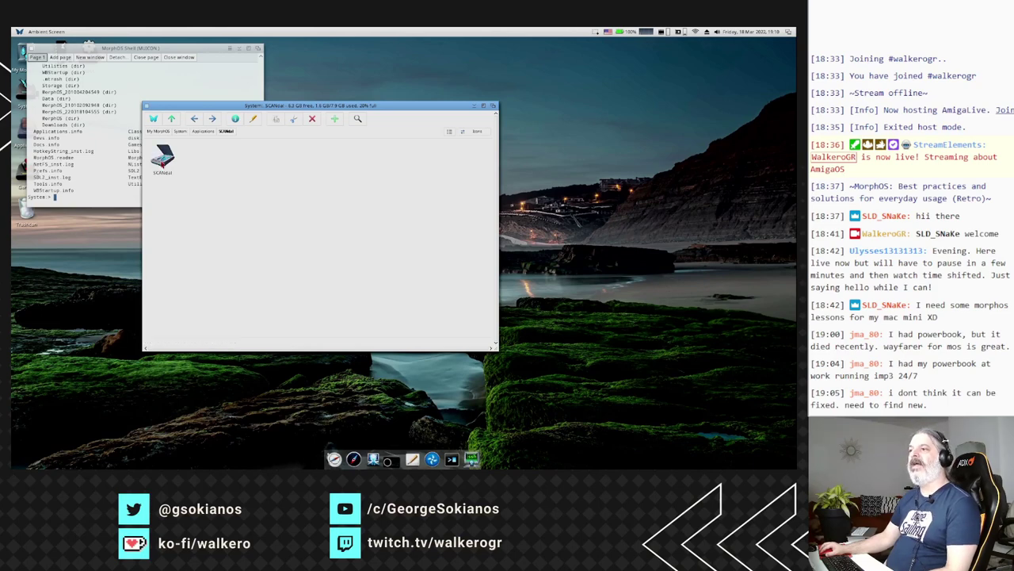
{"action": "double_click", "coordinate": [162, 160]}
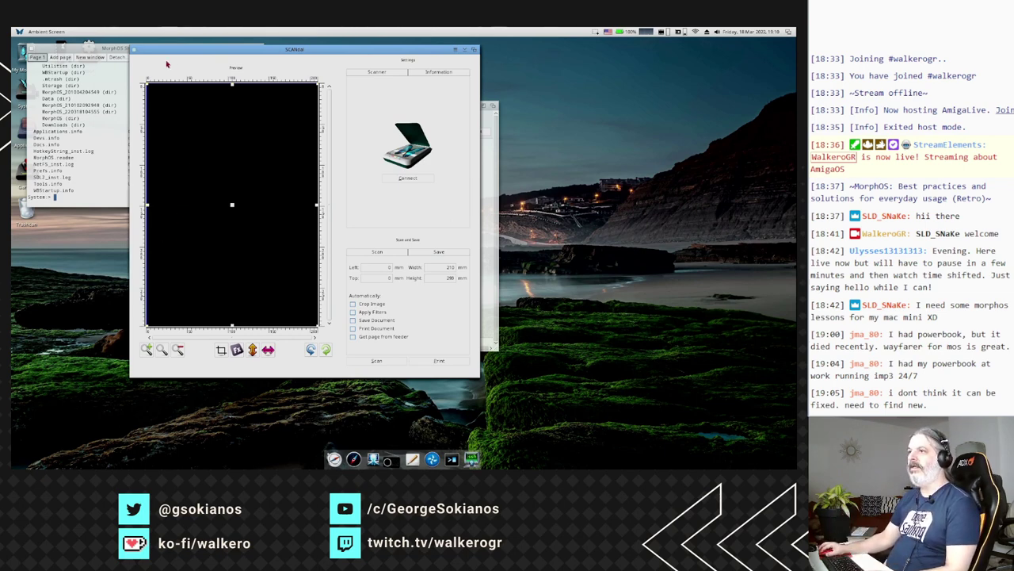
{"action": "left_click", "coordinate": [133, 49]}
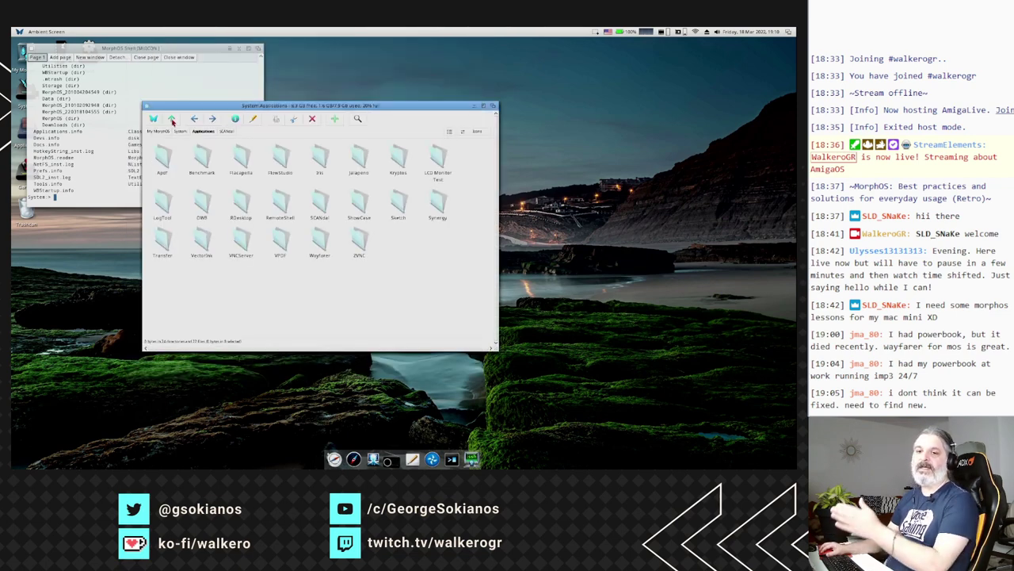
- Launch ShowCase from its Applications folder and preview several pictures from the chromecast folder, ending with unnamed_10.jpg
{"action": "double_click", "coordinate": [360, 208]}
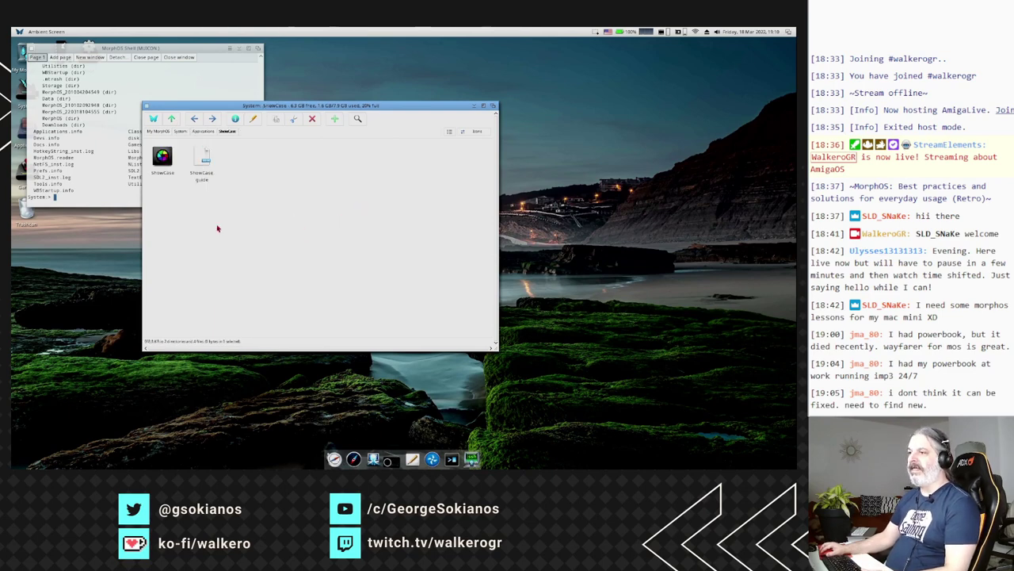
{"action": "double_click", "coordinate": [162, 159]}
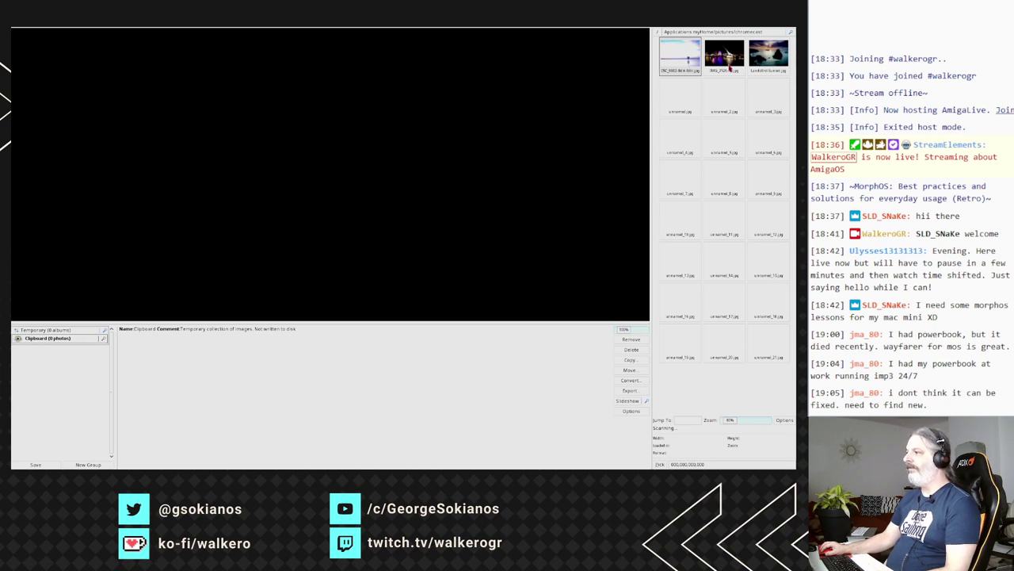
{"action": "left_click", "coordinate": [730, 68]}
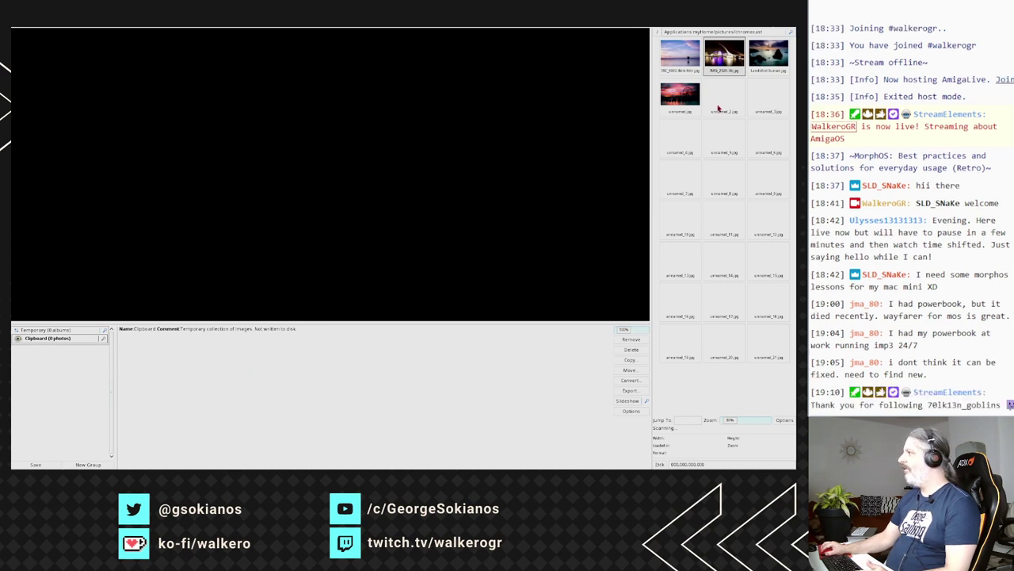
{"action": "left_click", "coordinate": [681, 65]}
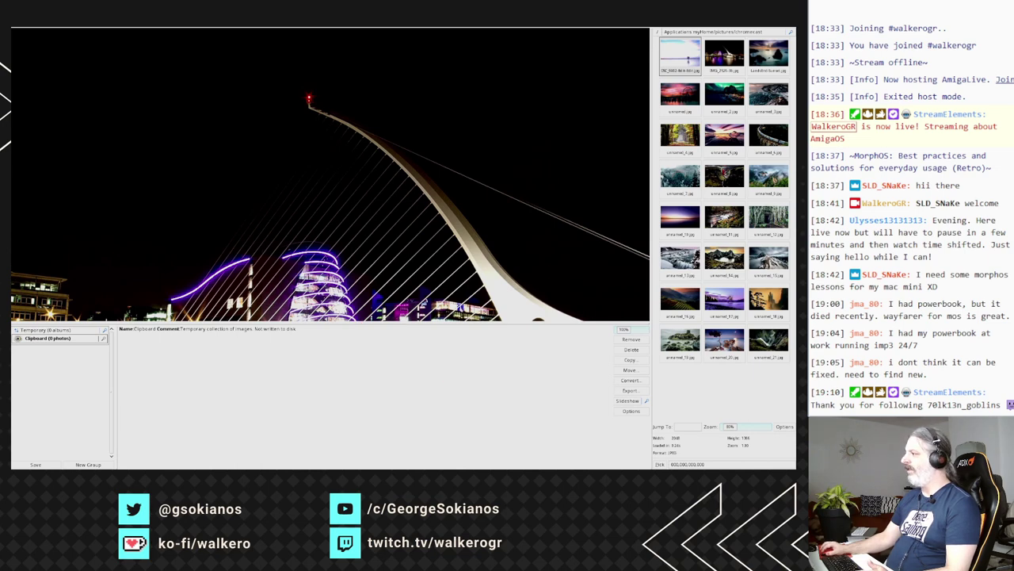
{"action": "left_click", "coordinate": [676, 226]}
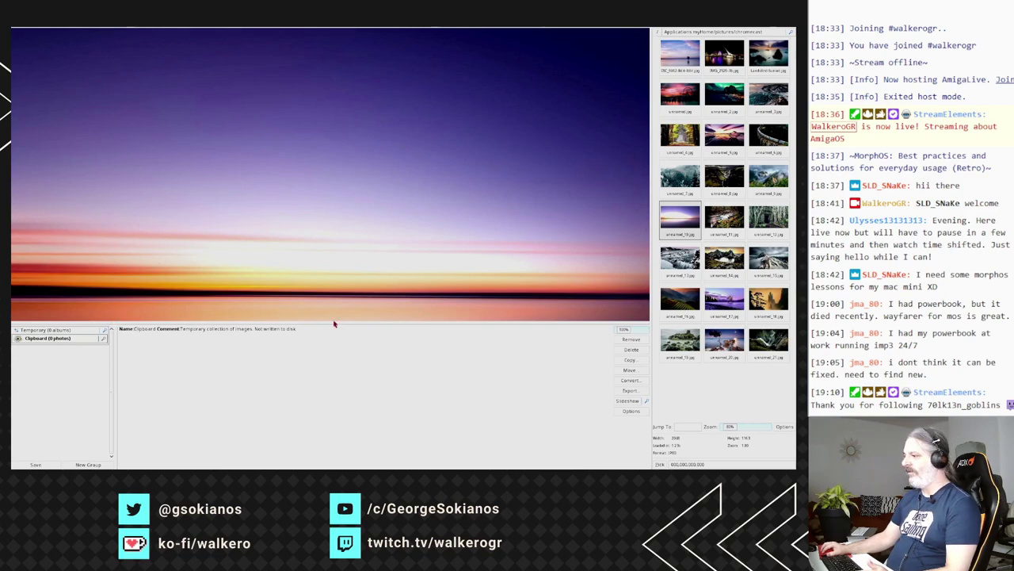
- Enlarge the picture preview area above the album pane and try to export the Clipboard album
{"action": "left_click_drag", "start_coordinate": [355, 324], "coordinate": [351, 391]}
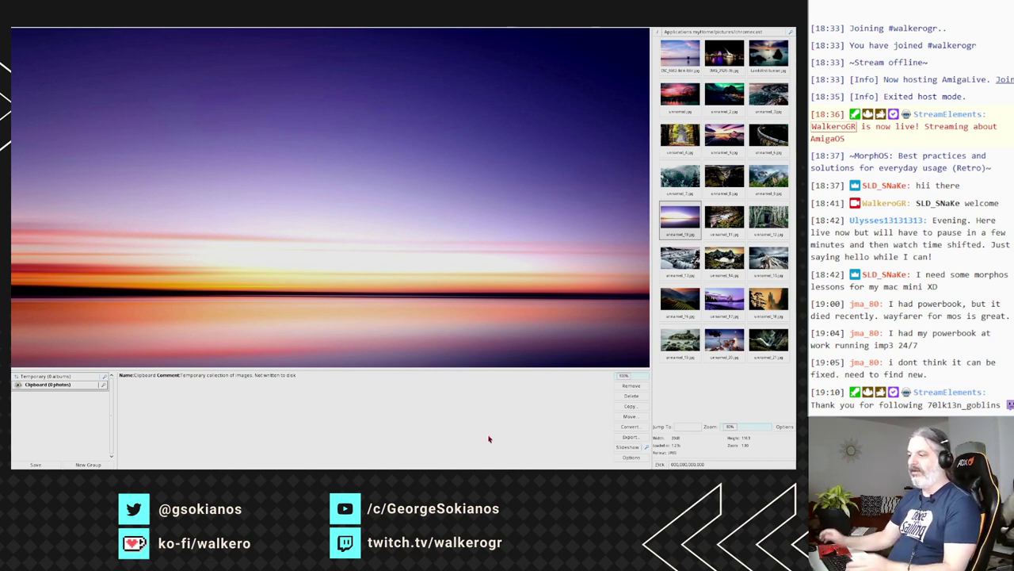
{"action": "left_click", "coordinate": [633, 458]}
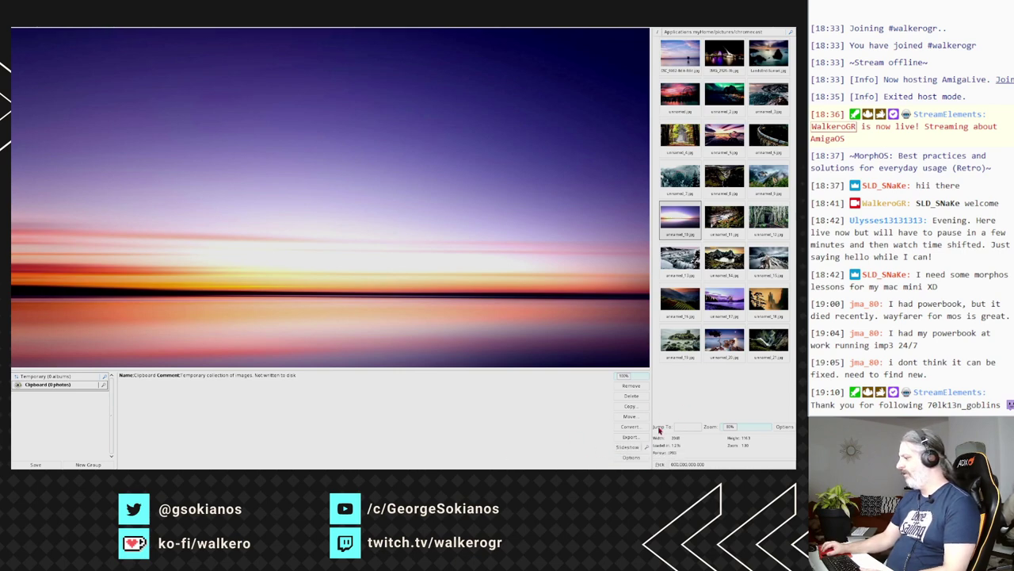
{"action": "left_click", "coordinate": [634, 438]}
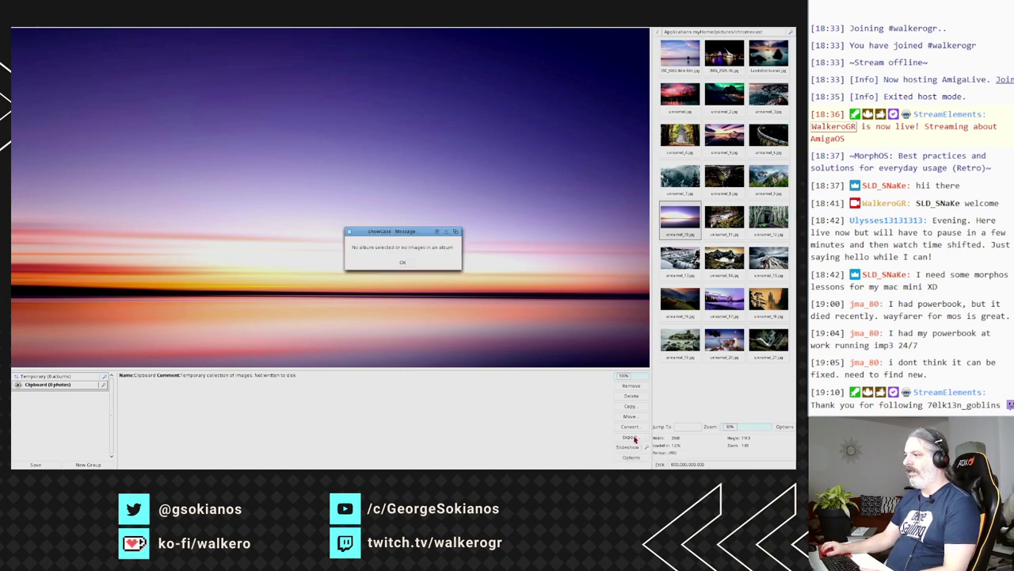
- Dismiss the album message and try again to export the Clipboard album
{"action": "left_click", "coordinate": [402, 262]}
{"action": "left_click", "coordinate": [630, 437]}
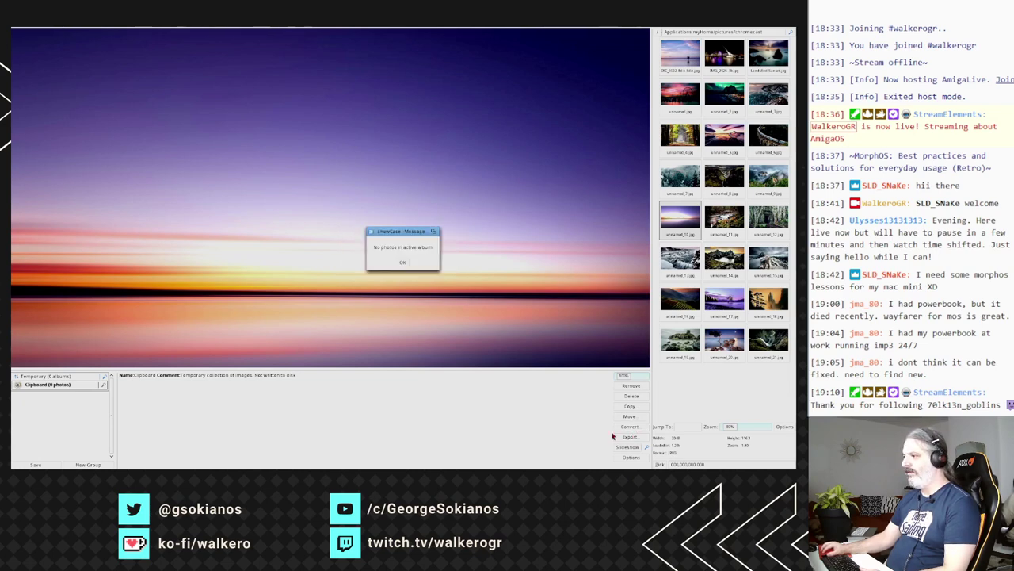
{"action": "left_click", "coordinate": [402, 265]}
- Preview the picture unnamed_5.jpg from the chromecast folder and go back to the preceding picture, unnamed_4.jpg
{"action": "left_click", "coordinate": [672, 133]}
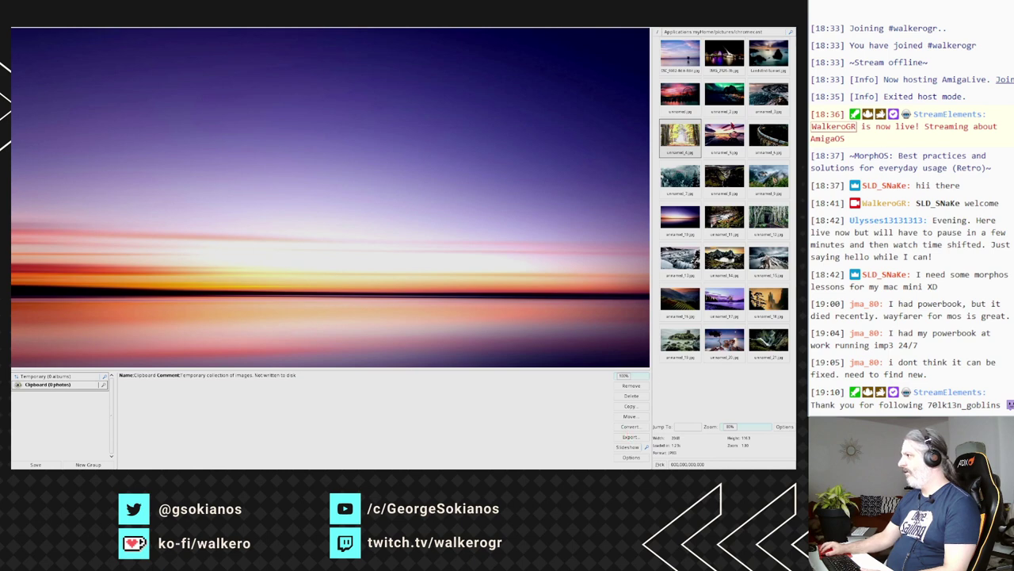
{"action": "left_click", "coordinate": [724, 135]}
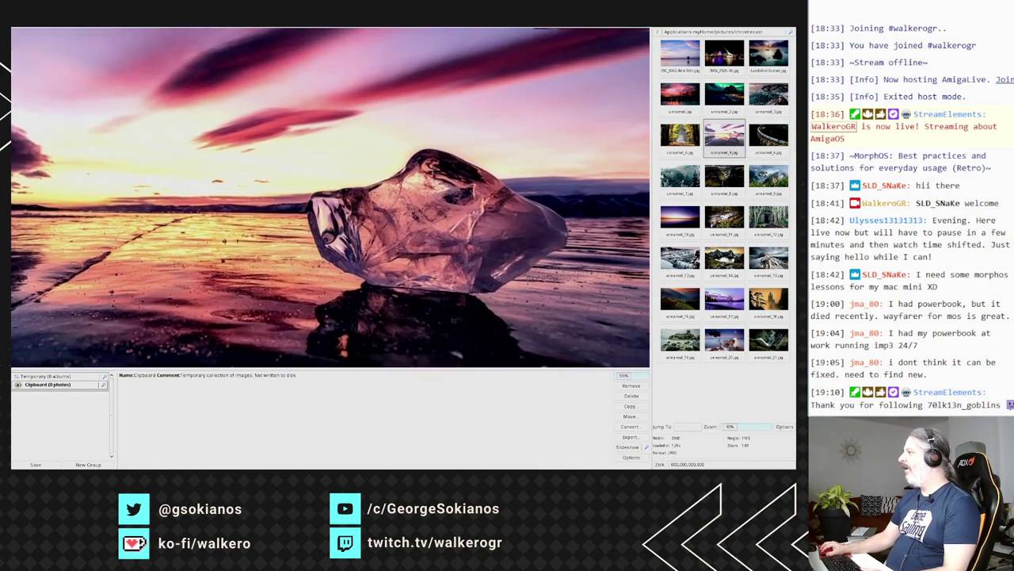
{"action": "key", "text": "Left"}
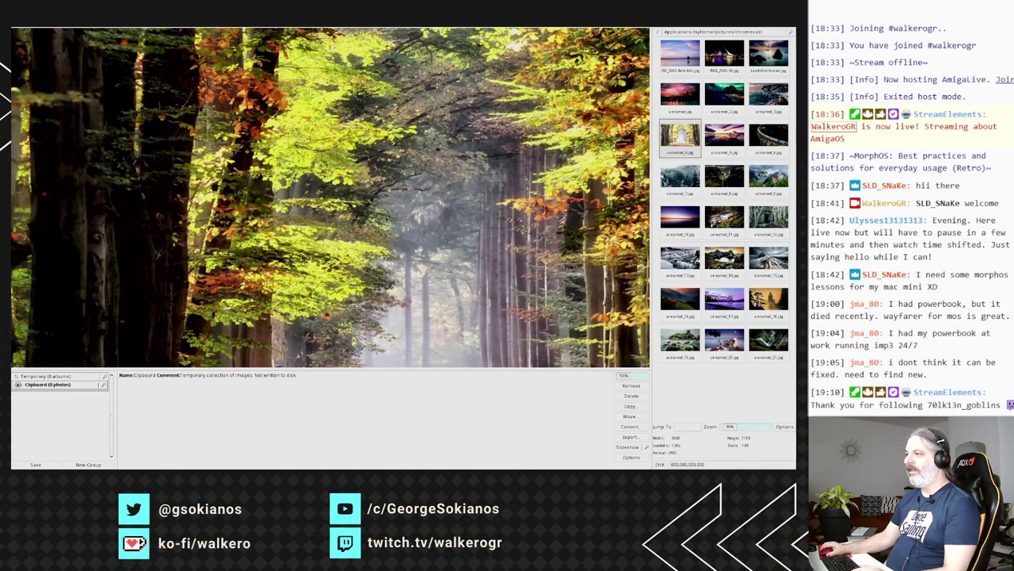
- Zoom the forest picture to 50% and try the automatic image scaling options, including Zoom to Fit Display
{"action": "right_click", "coordinate": [311, 177]}
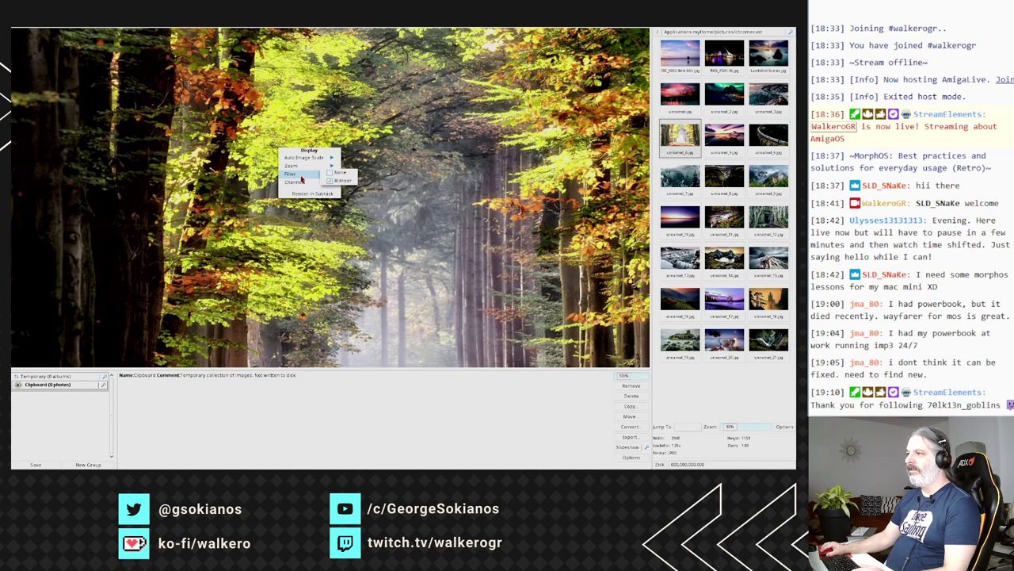
{"action": "mouse_move", "coordinate": [301, 170]}
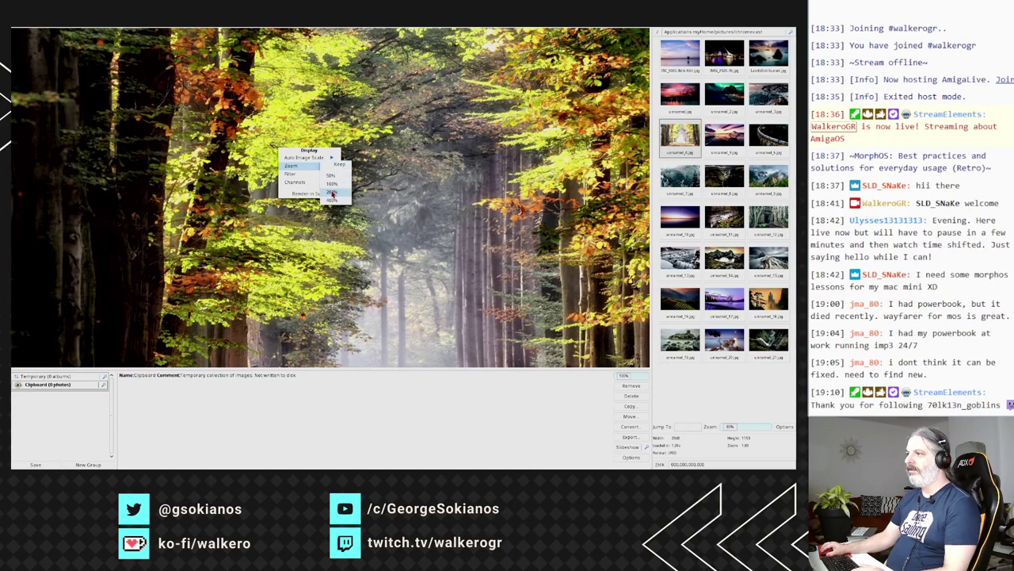
{"action": "left_click", "coordinate": [335, 179]}
{"action": "right_click", "coordinate": [335, 179]}
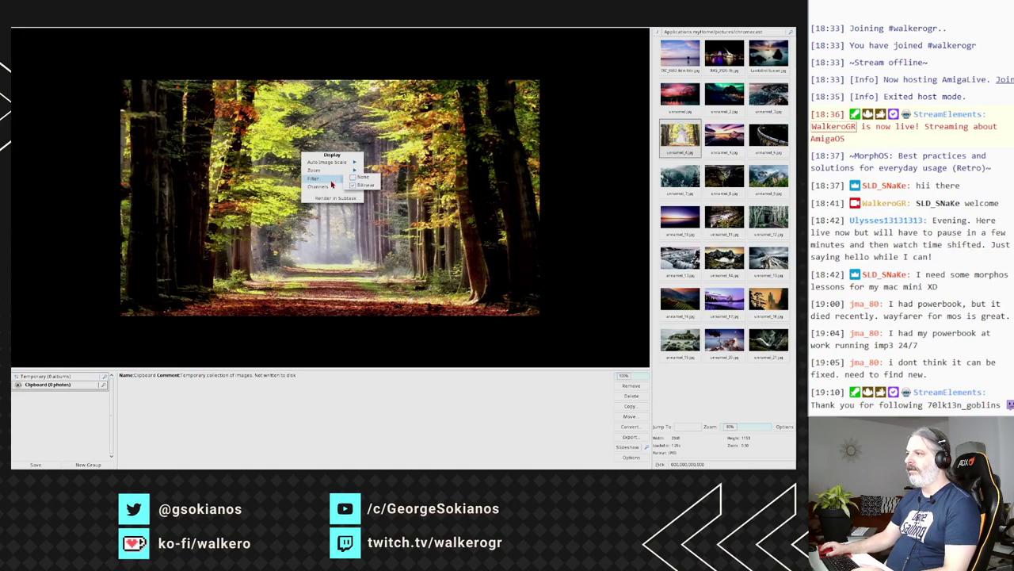
{"action": "mouse_move", "coordinate": [338, 161]}
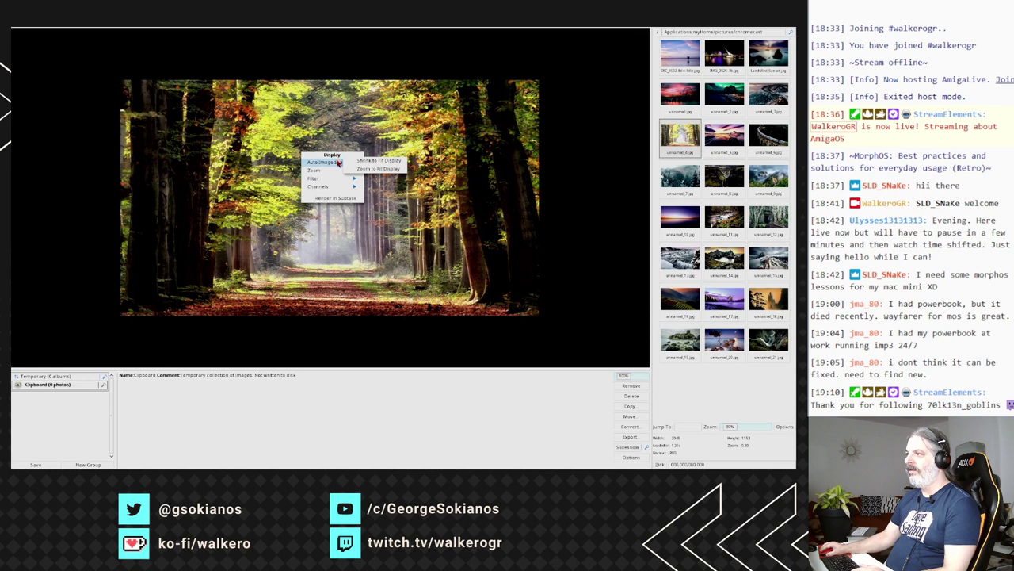
{"action": "left_click", "coordinate": [367, 168]}
{"action": "right_click", "coordinate": [367, 170]}
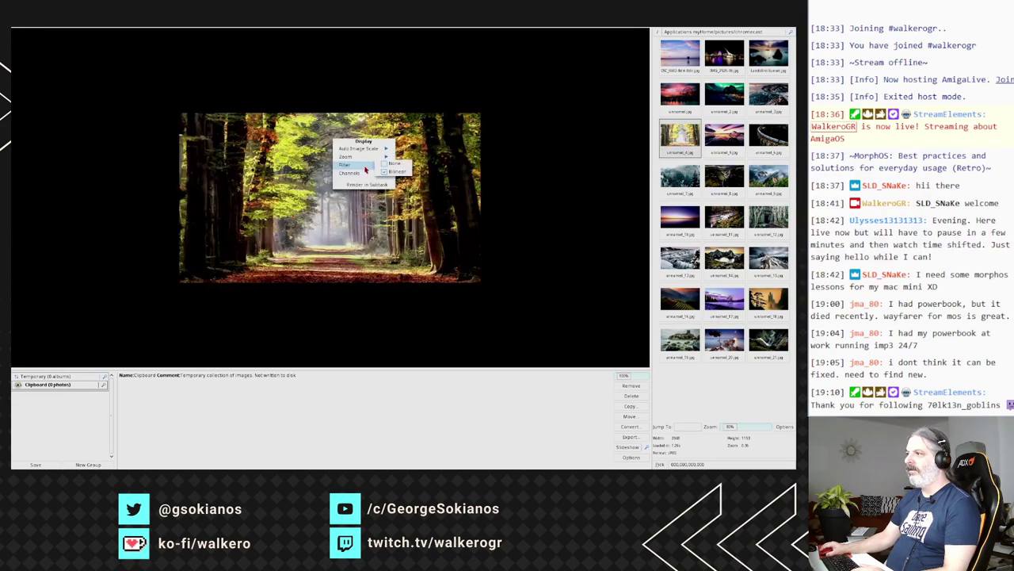
{"action": "mouse_move", "coordinate": [362, 152]}
{"action": "left_click", "coordinate": [400, 151]}
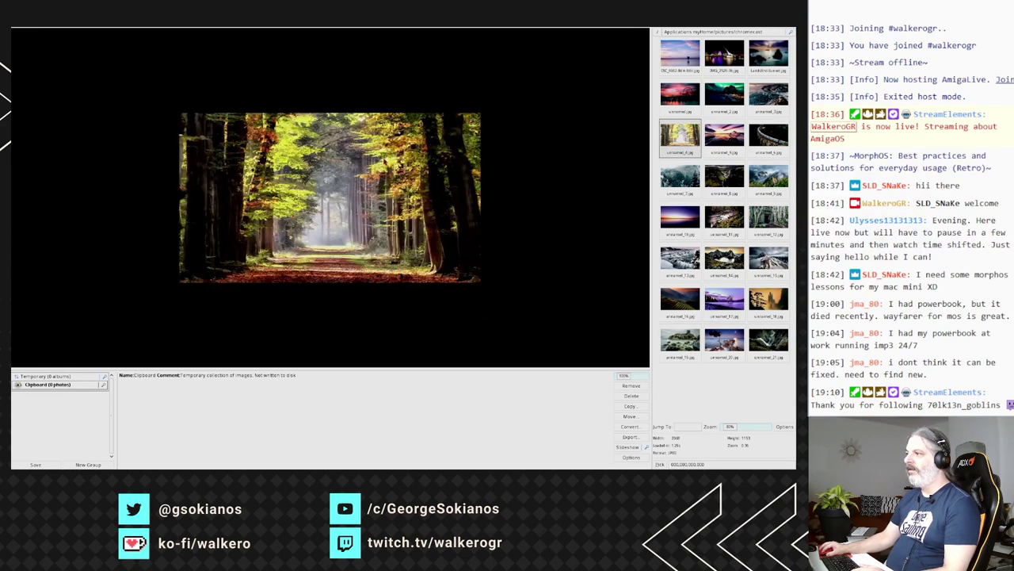
- Set the forest picture's zoom to 100% and quit ShowCase
{"action": "right_click", "coordinate": [347, 190]}
{"action": "mouse_move", "coordinate": [349, 178]}
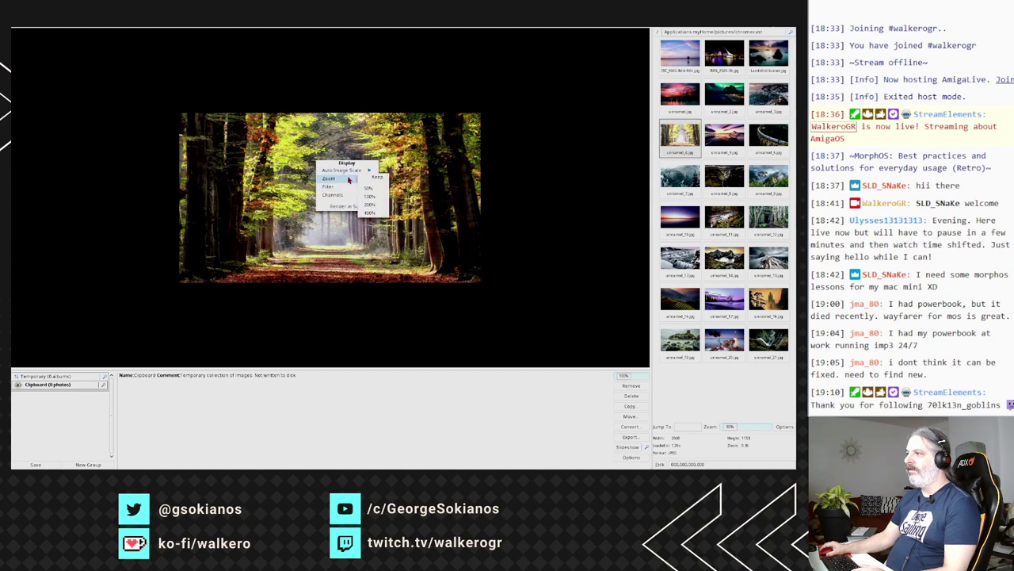
{"action": "left_click", "coordinate": [362, 197]}
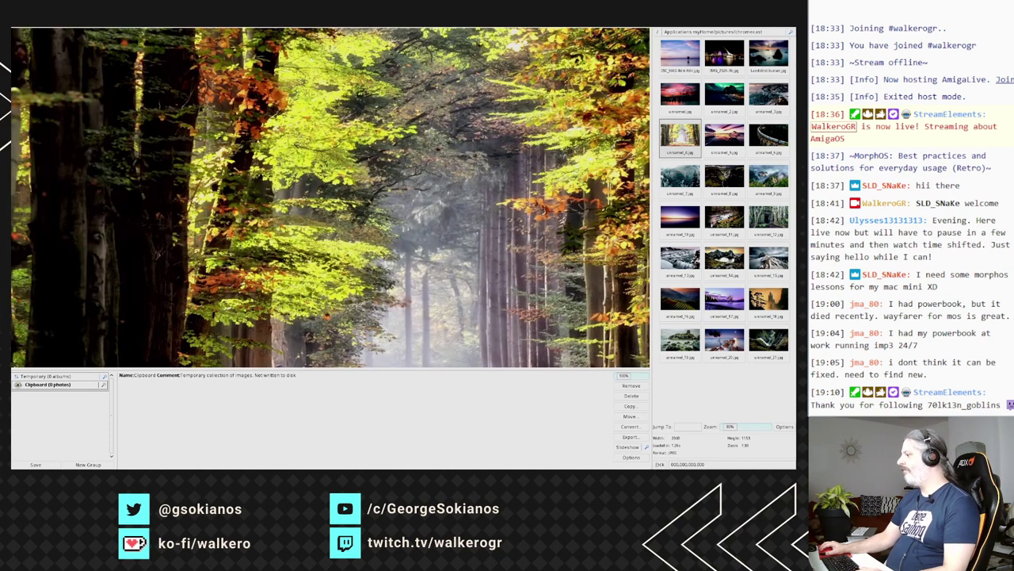
{"action": "key", "text": "Escape"}
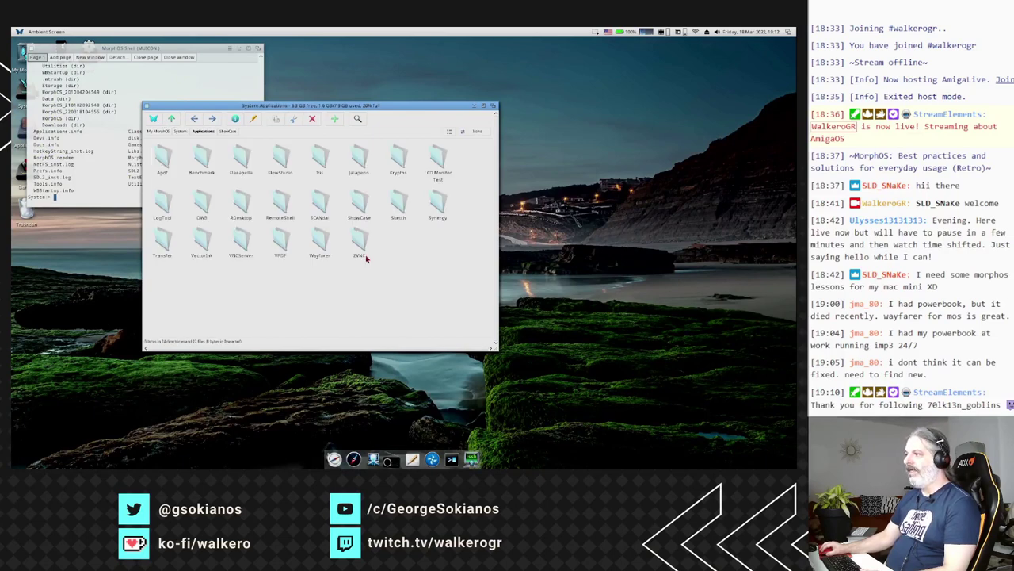
- Launch Sketch from its folder in Applications and move its window clear of the desktop's edge
{"action": "double_click", "coordinate": [398, 208]}
{"action": "double_click", "coordinate": [200, 168]}
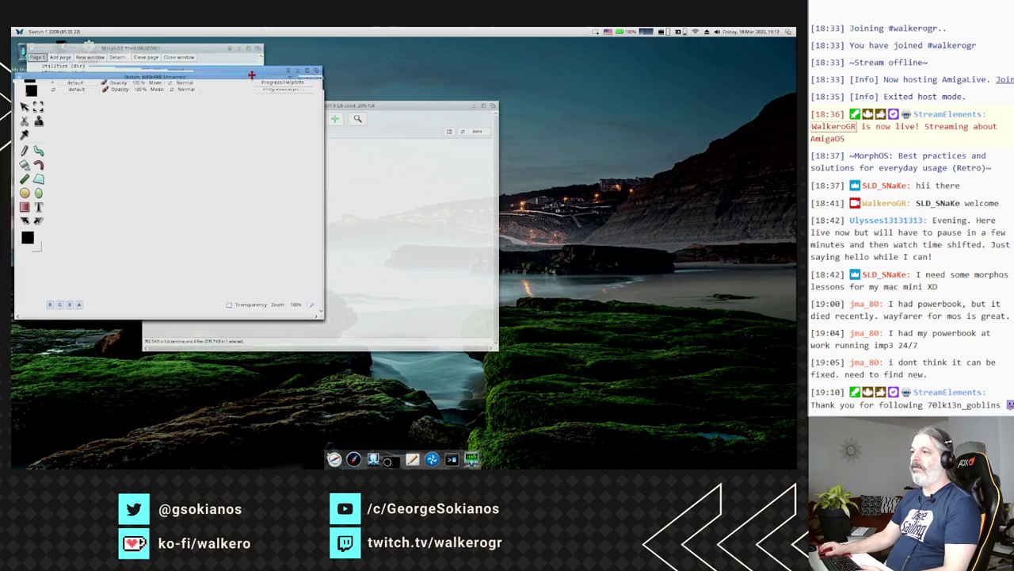
{"action": "left_click_drag", "start_coordinate": [249, 51], "coordinate": [375, 44]}
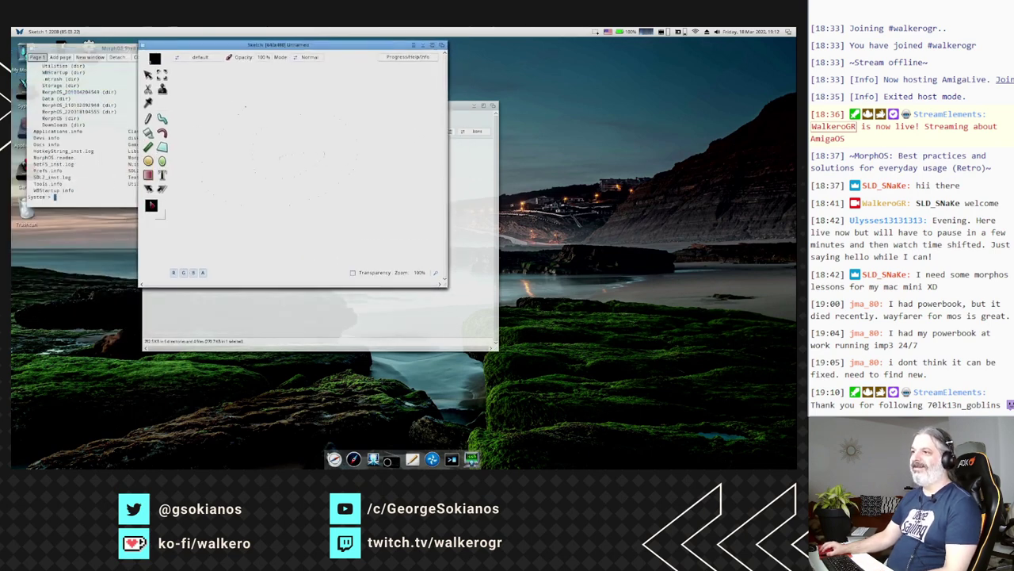
- Draw three black test strokes on Sketch's blank canvas with the freehand line tool
{"action": "left_click", "coordinate": [161, 119]}
{"action": "left_click_drag", "start_coordinate": [174, 127], "coordinate": [316, 189]}
{"action": "mouse_move", "coordinate": [236, 115]}
{"action": "left_mouse_down"}
{"action": "mouse_move", "coordinate": [359, 127]}
{"action": "mouse_move", "coordinate": [361, 248]}
{"action": "left_mouse_up"}
{"action": "left_click_drag", "start_coordinate": [388, 127], "coordinate": [405, 233]}
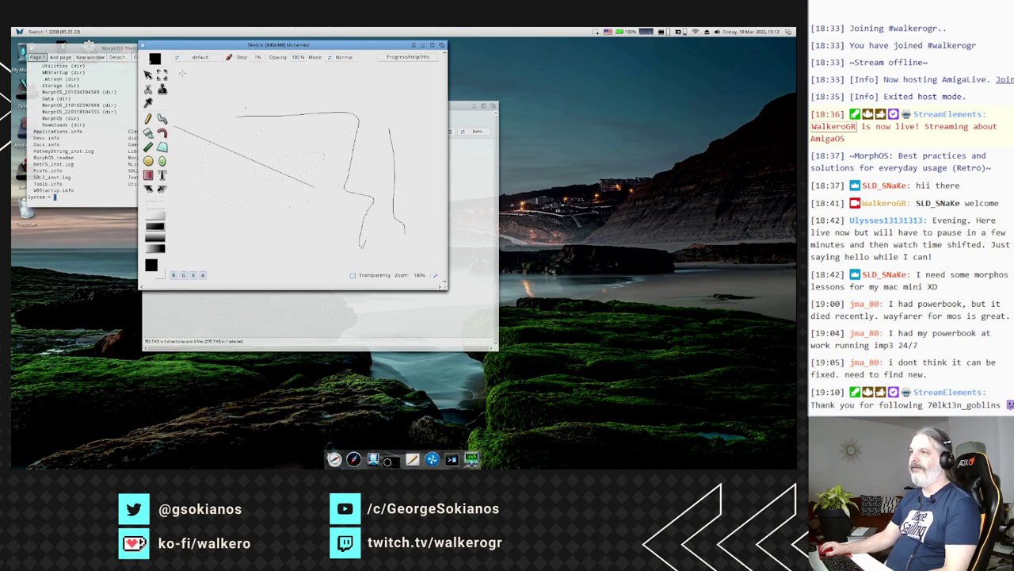
- Quit Sketch without saving the drawing and return to the Applications folder
{"action": "left_click", "coordinate": [142, 45]}
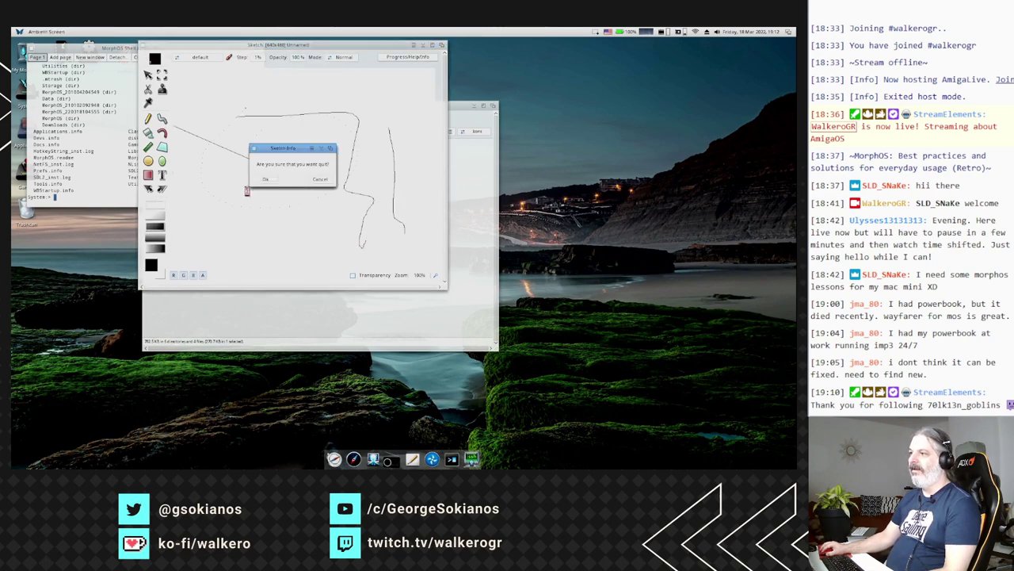
{"action": "left_click", "coordinate": [264, 180]}
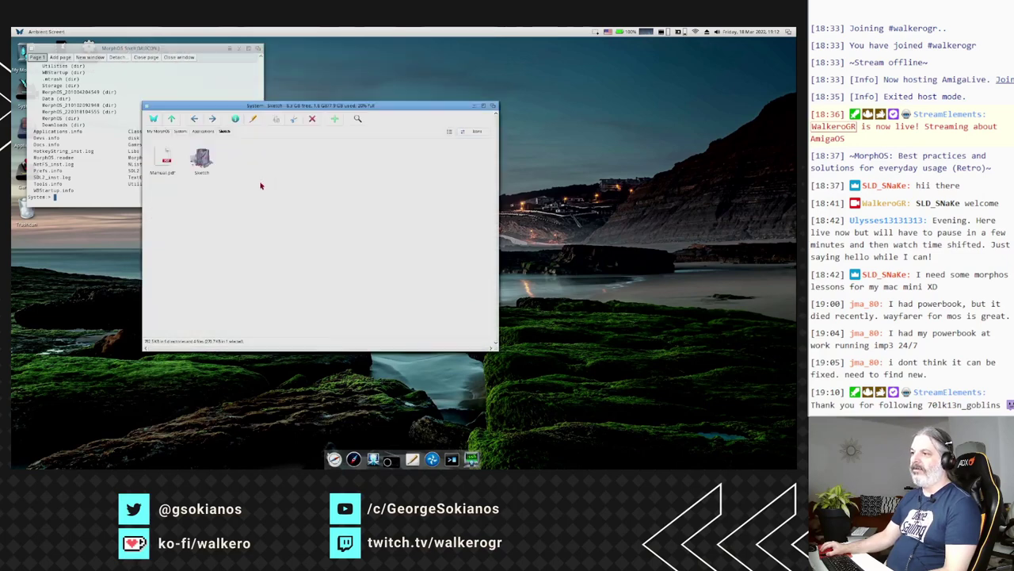
{"action": "left_click", "coordinate": [173, 119]}
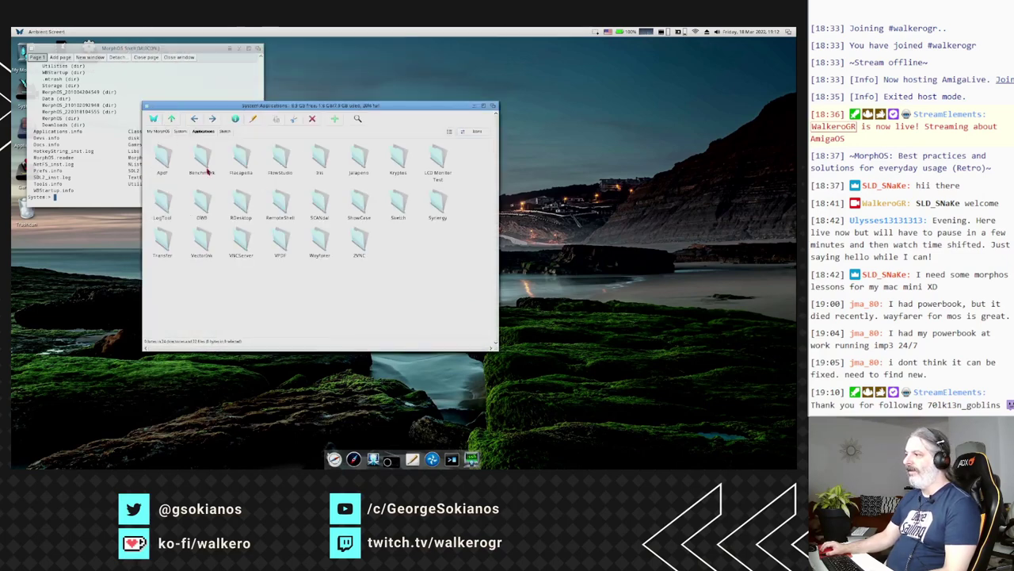
- Open the Synergy folder to view its client and server programs, and return to Applications
{"action": "double_click", "coordinate": [439, 204]}
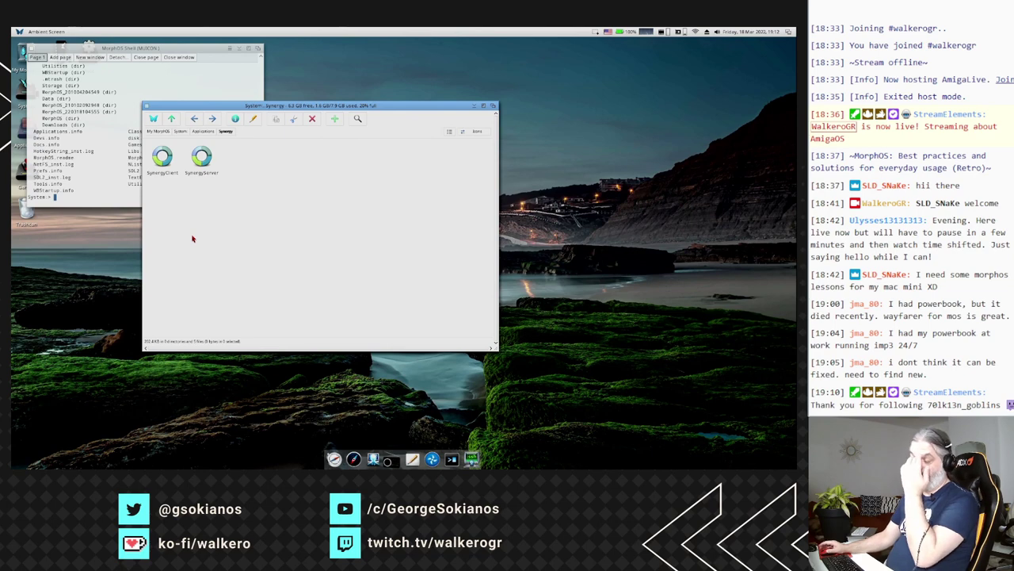
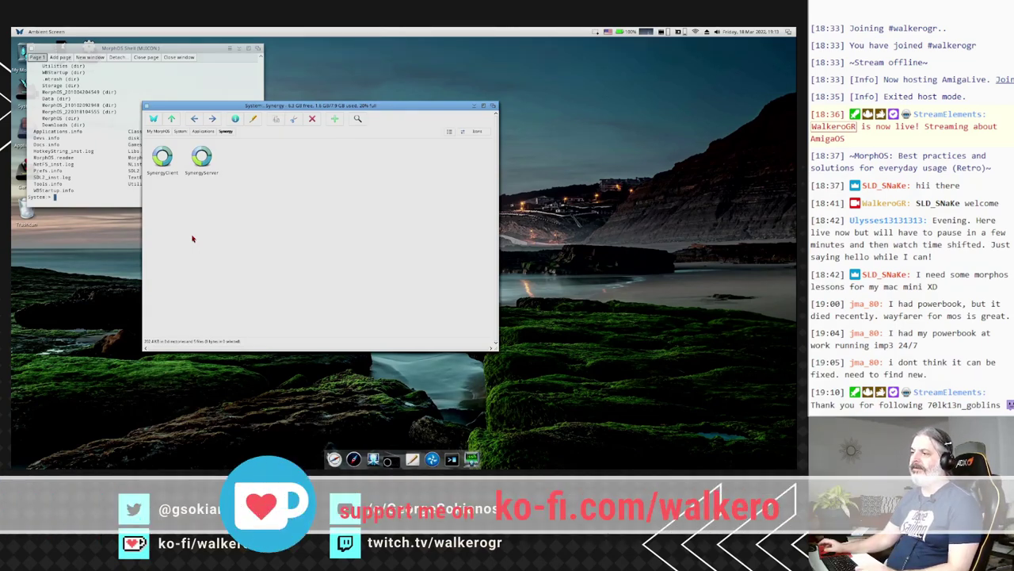
{"action": "left_click", "coordinate": [171, 121]}
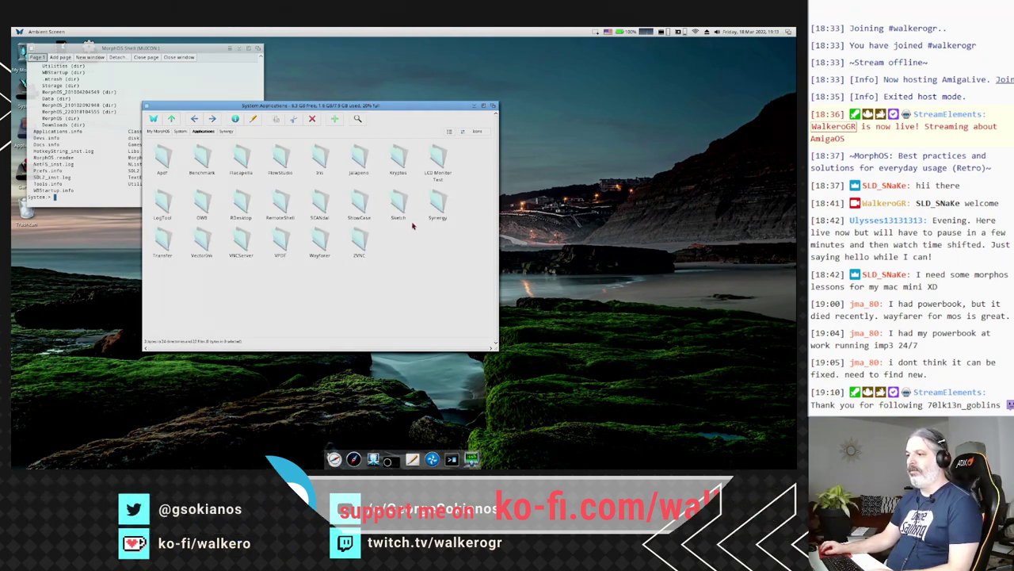
- Launch Transfer from its folder to view its widened Server List window, and close it, returning to Applications
{"action": "double_click", "coordinate": [163, 241]}
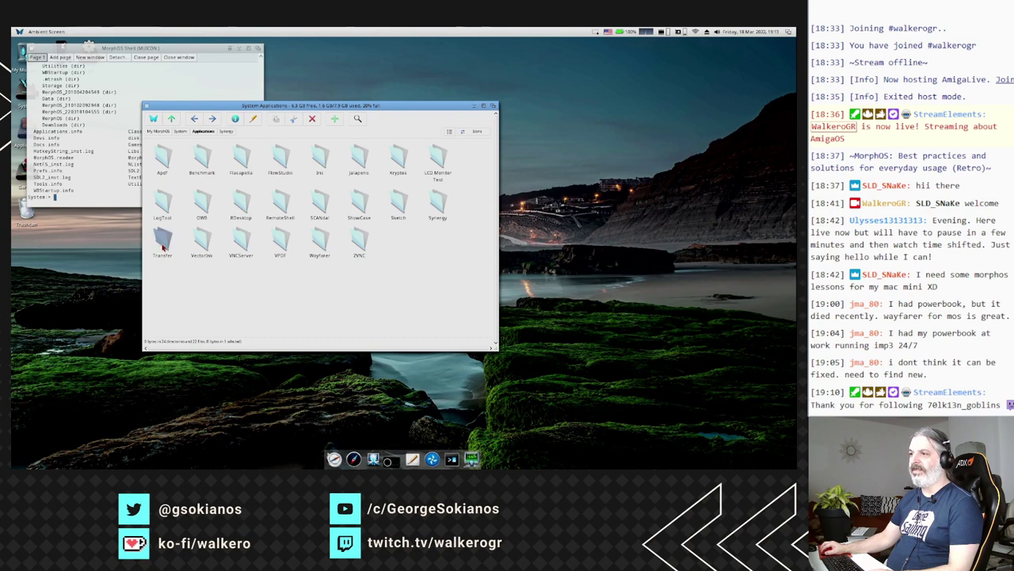
{"action": "double_click", "coordinate": [164, 170]}
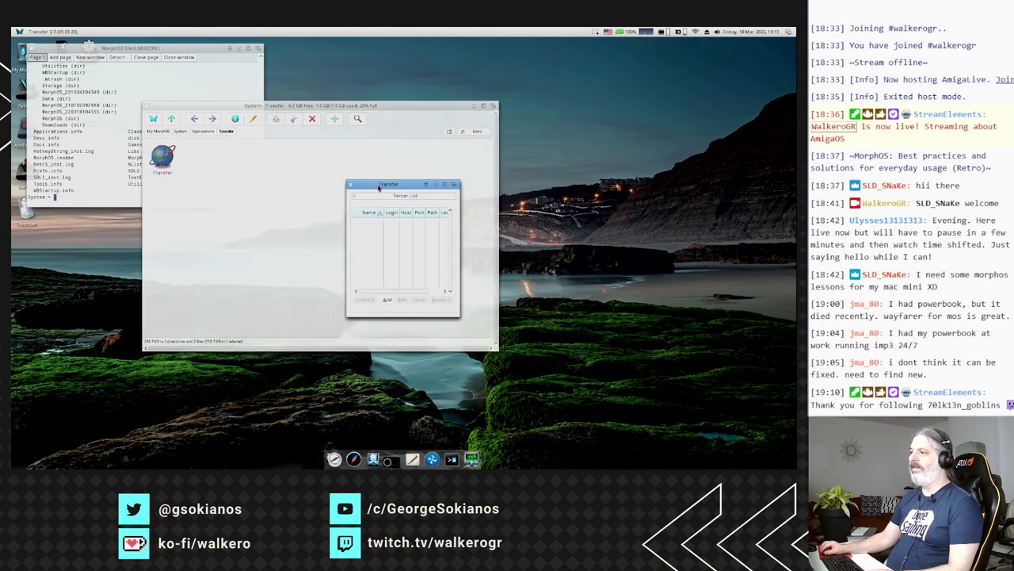
{"action": "left_click_drag", "start_coordinate": [388, 185], "coordinate": [211, 176]}
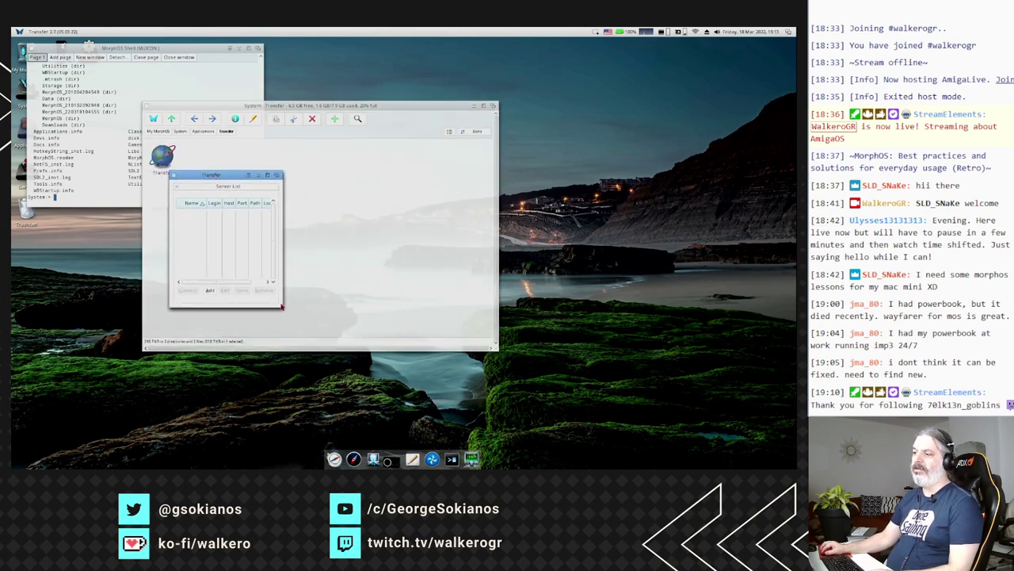
{"action": "left_click_drag", "start_coordinate": [279, 306], "coordinate": [556, 344]}
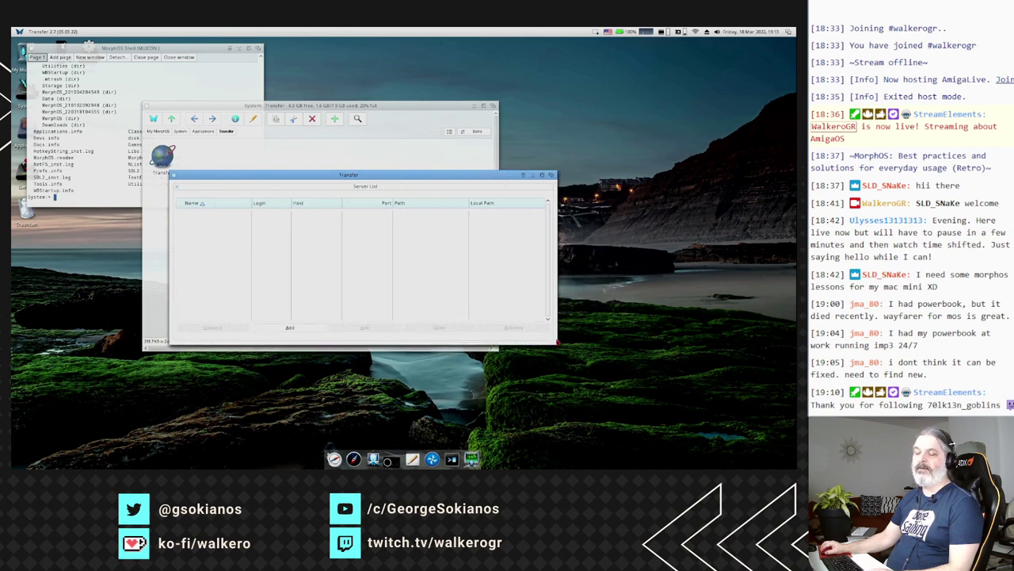
{"action": "left_click", "coordinate": [173, 175]}
{"action": "left_click", "coordinate": [172, 118]}
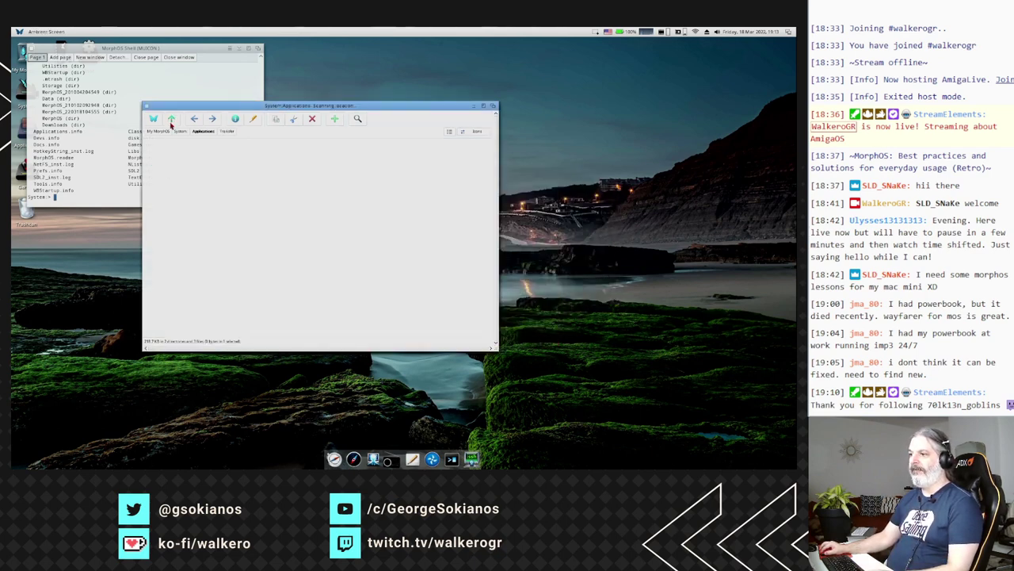
- Launch VectorInk from its folder in Applications and enlarge its window for a bigger canvas area
{"action": "double_click", "coordinate": [199, 239]}
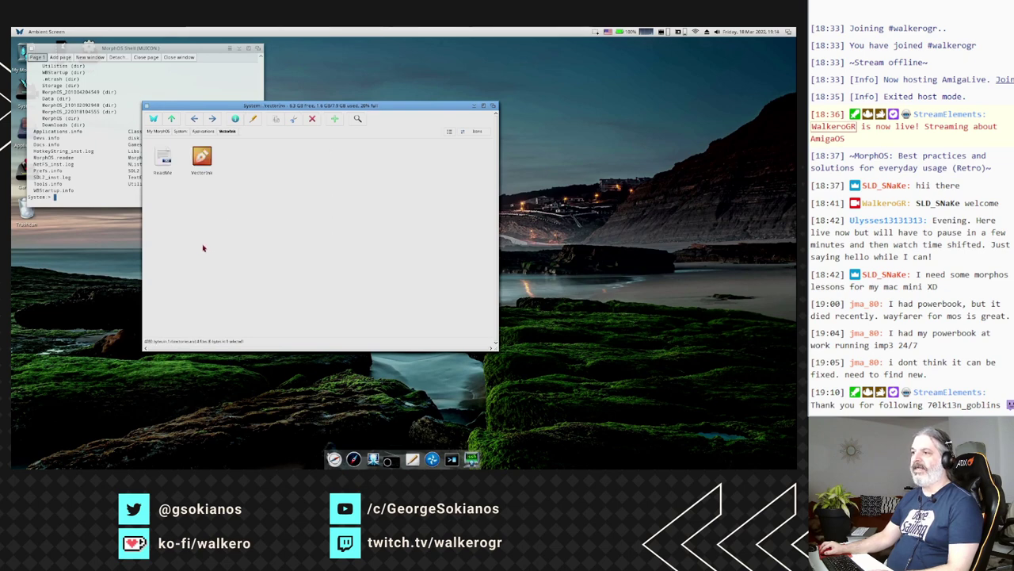
{"action": "left_click", "coordinate": [203, 168]}
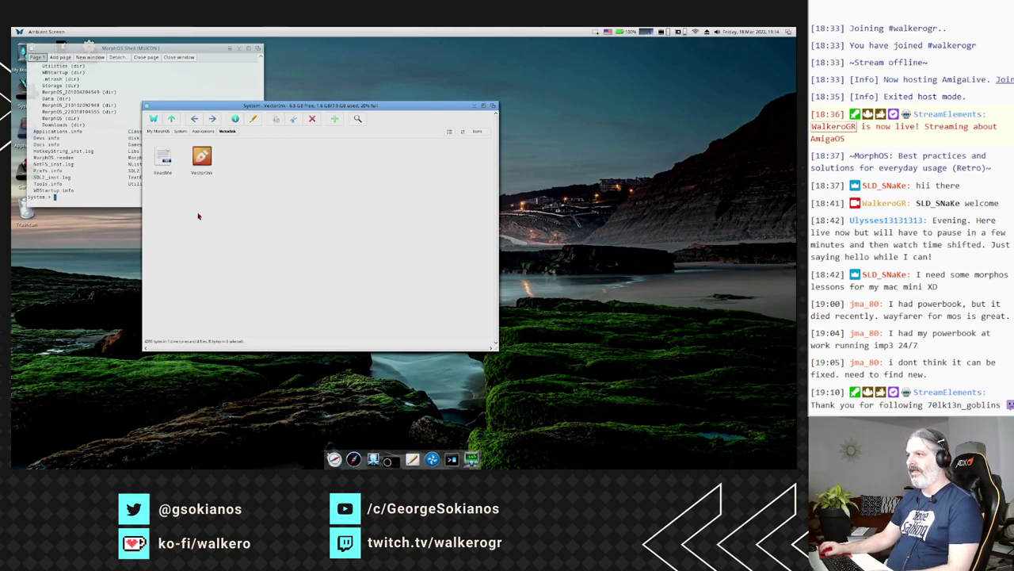
{"action": "left_click_drag", "start_coordinate": [238, 106], "coordinate": [223, 131]}
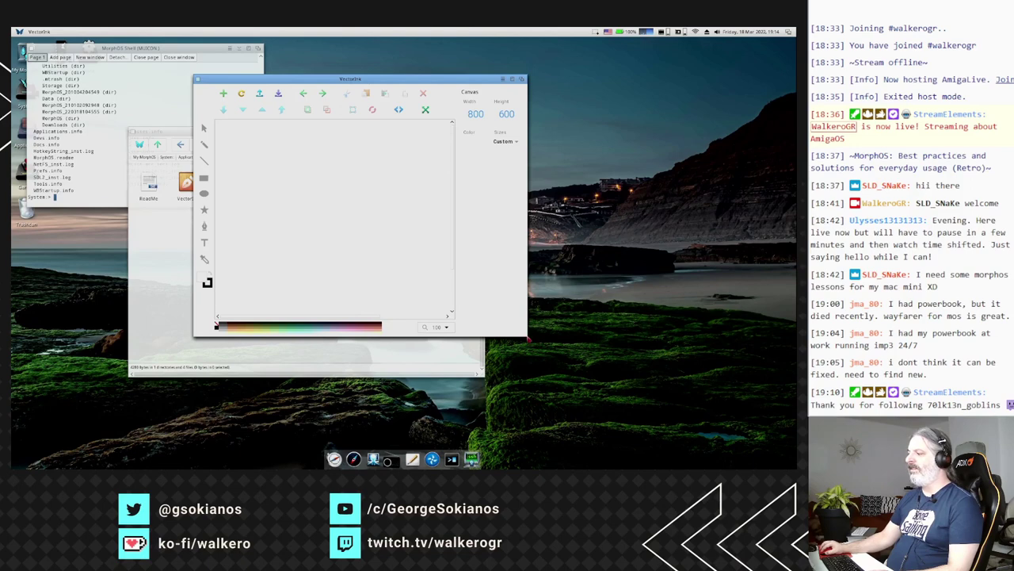
{"action": "left_click_drag", "start_coordinate": [526, 335], "coordinate": [619, 402]}
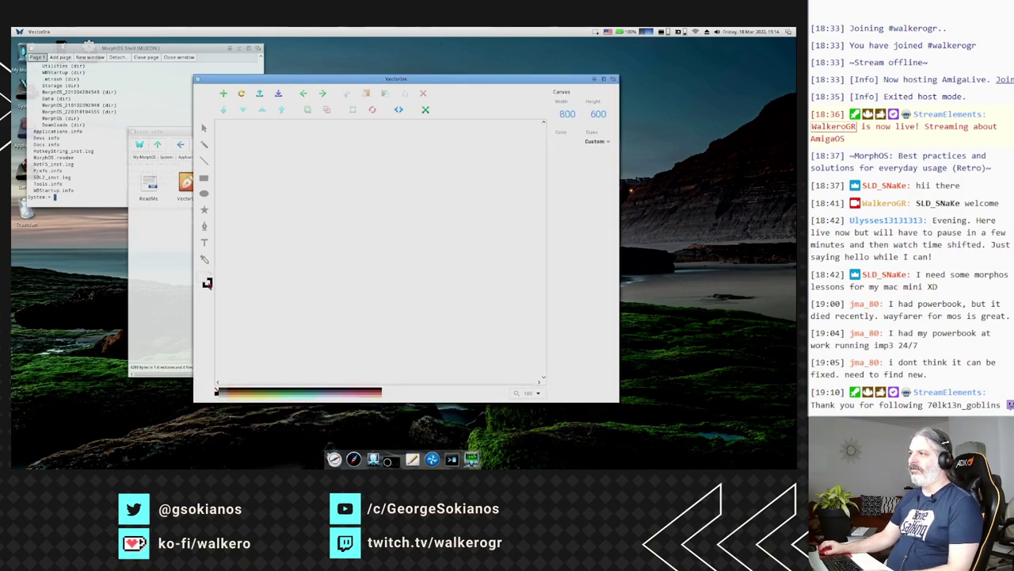
- Open a second, new VectorInk drawing window and close it again
{"action": "left_click", "coordinate": [223, 94]}
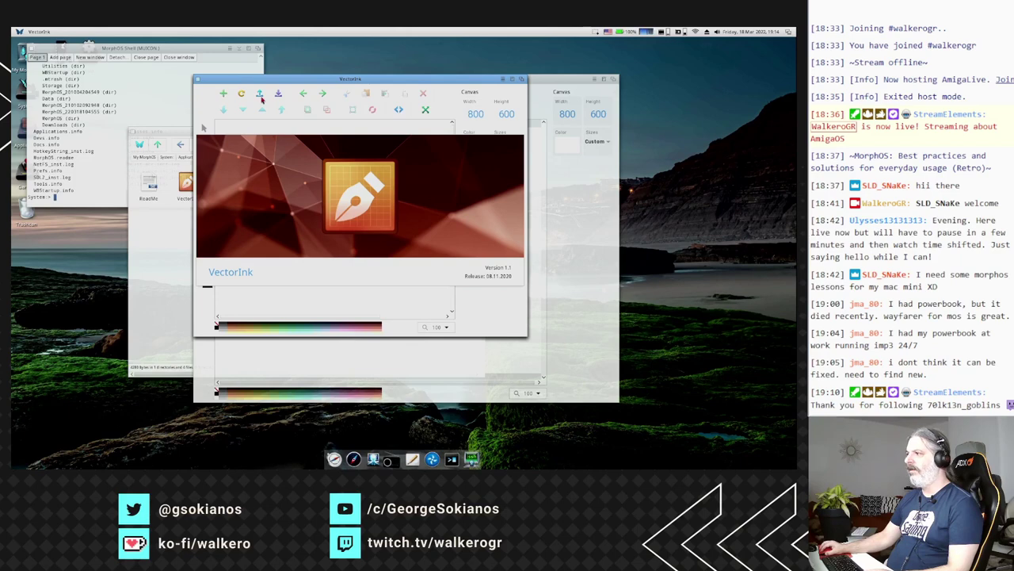
{"action": "left_click", "coordinate": [198, 83]}
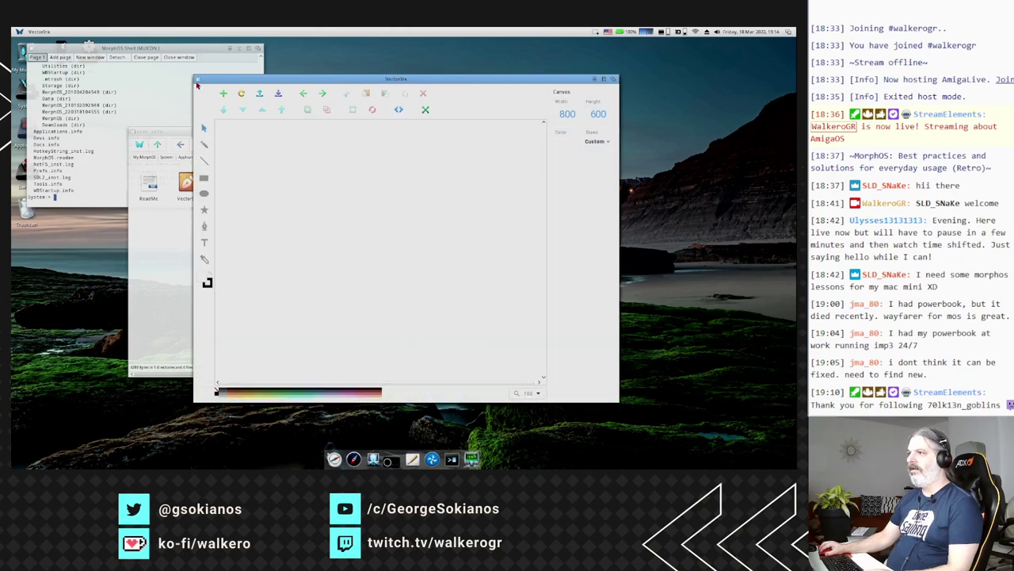
- Try to load start.lua from VectorInk's app/helpers folder into the drawing
{"action": "left_click", "coordinate": [260, 94]}
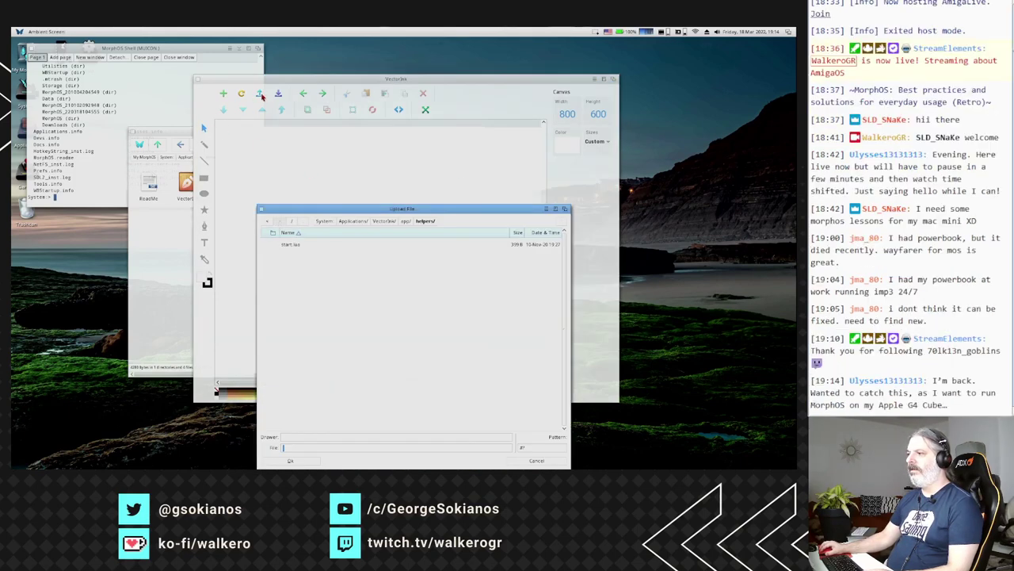
{"action": "left_click", "coordinate": [295, 245]}
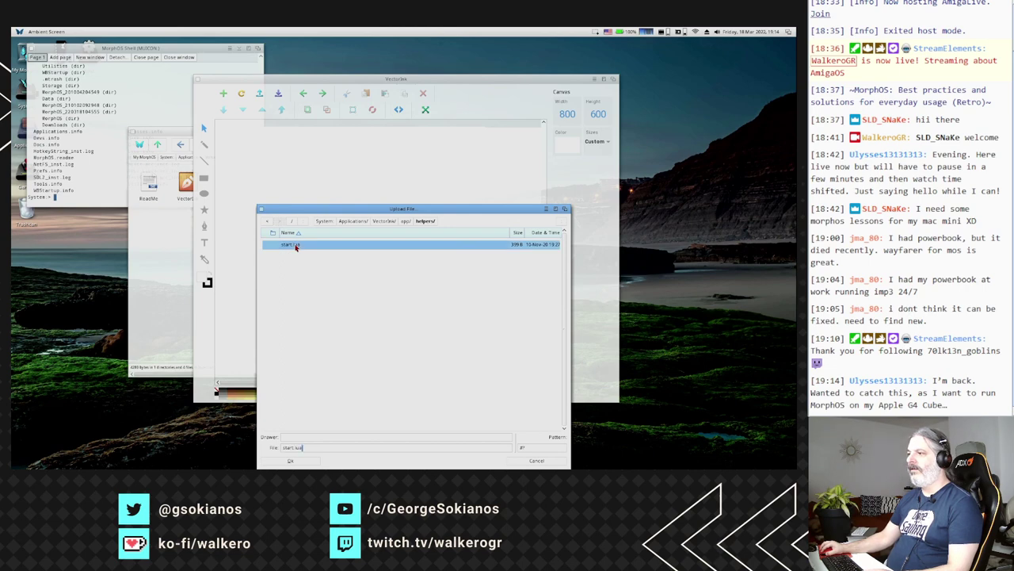
{"action": "double_click", "coordinate": [295, 245]}
{"action": "left_click", "coordinate": [363, 265]}
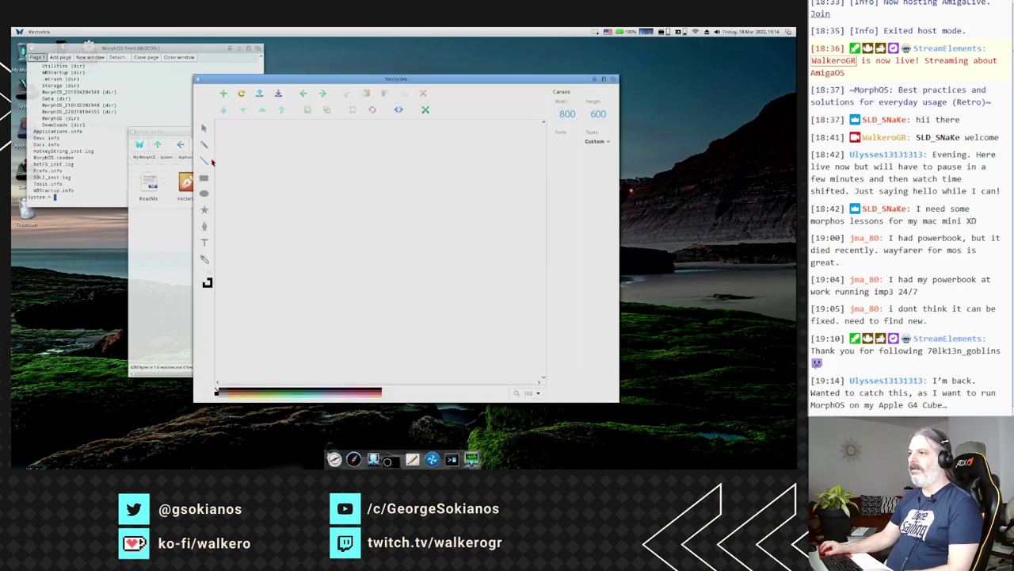
- Draw a diagonal line resized to run from about (50, 169) to (512, 534), and a rectangle of about 344 by 188 above it
{"action": "left_click_drag", "start_coordinate": [236, 141], "coordinate": [440, 288]}
{"action": "left_click_drag", "start_coordinate": [483, 346], "coordinate": [486, 346]}
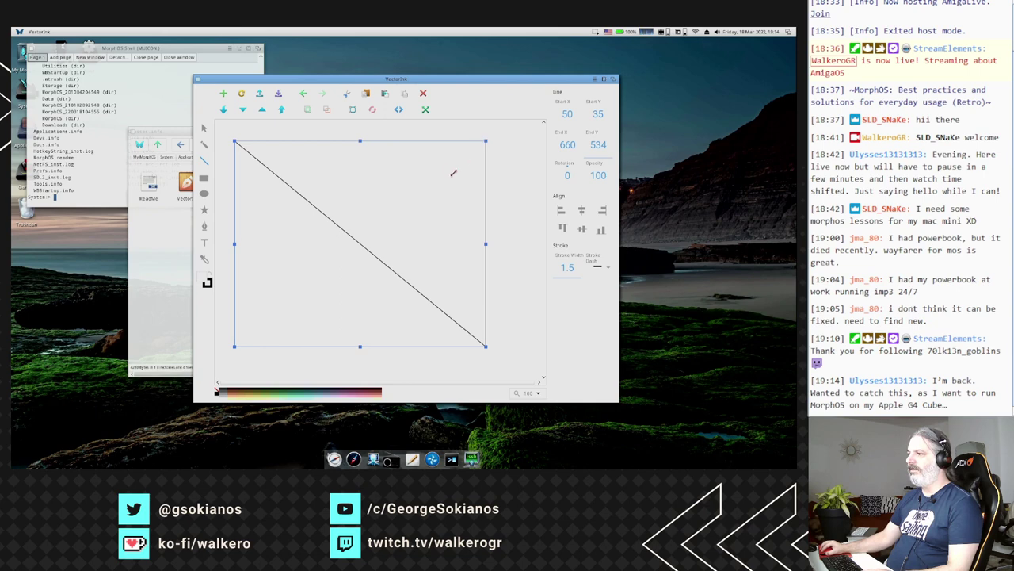
{"action": "left_click_drag", "start_coordinate": [453, 172], "coordinate": [426, 195]}
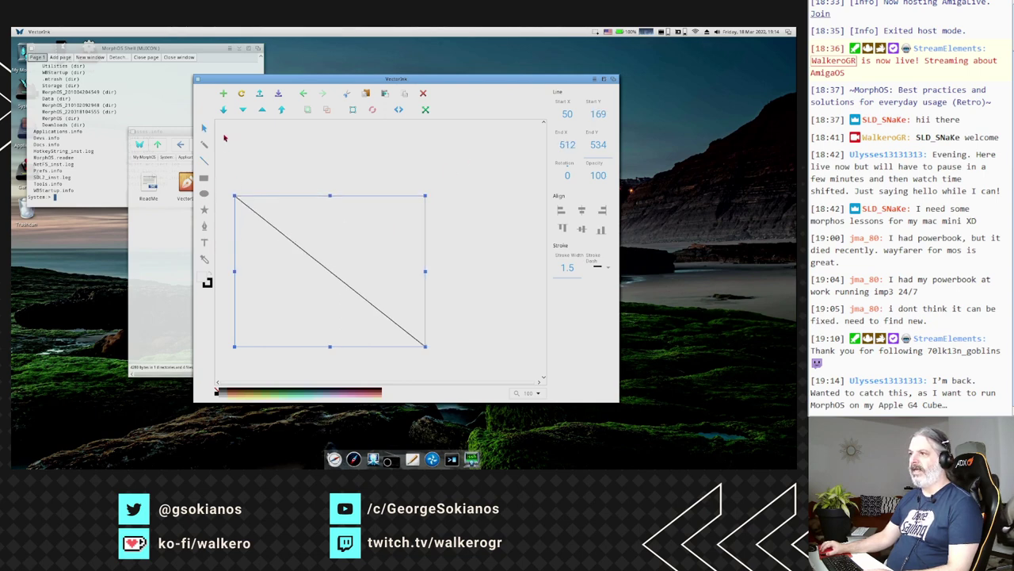
{"action": "left_click", "coordinate": [204, 178]}
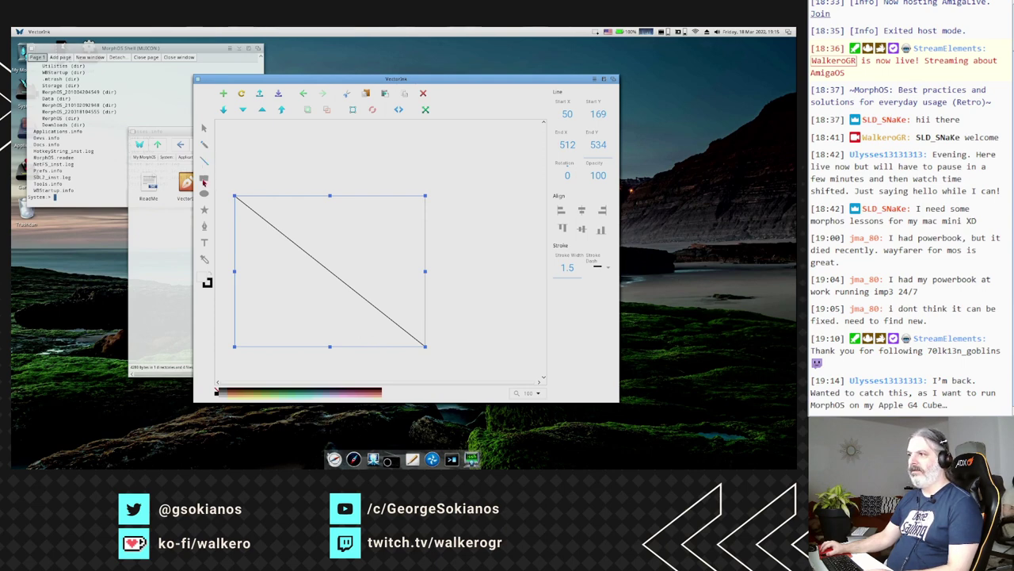
{"action": "left_click_drag", "start_coordinate": [355, 140], "coordinate": [498, 217]}
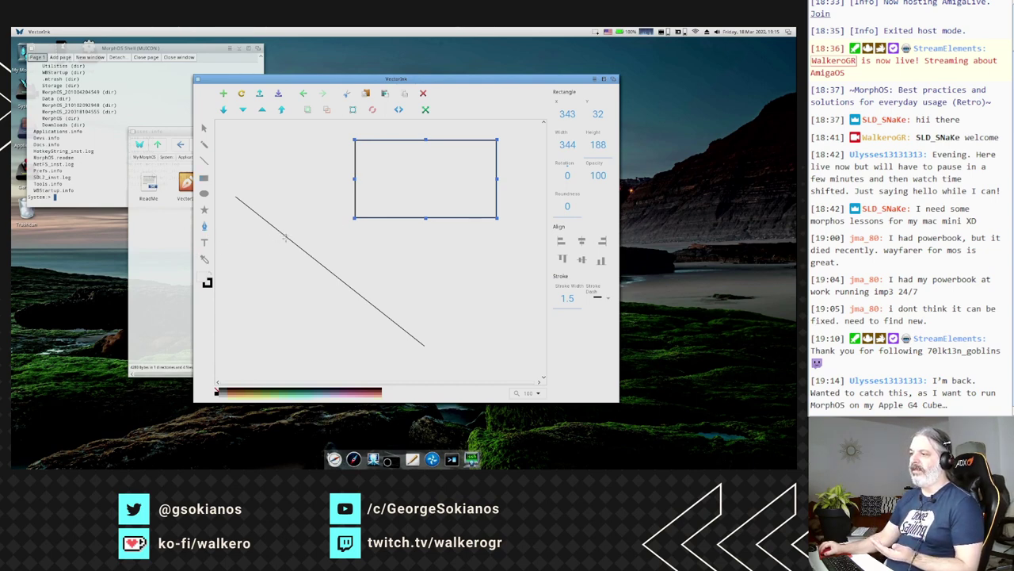
- Draw a looping freeform path with the Pen tool below the diagonal line, and close the VectorInk window
{"action": "left_click_drag", "start_coordinate": [285, 236], "coordinate": [279, 252]}
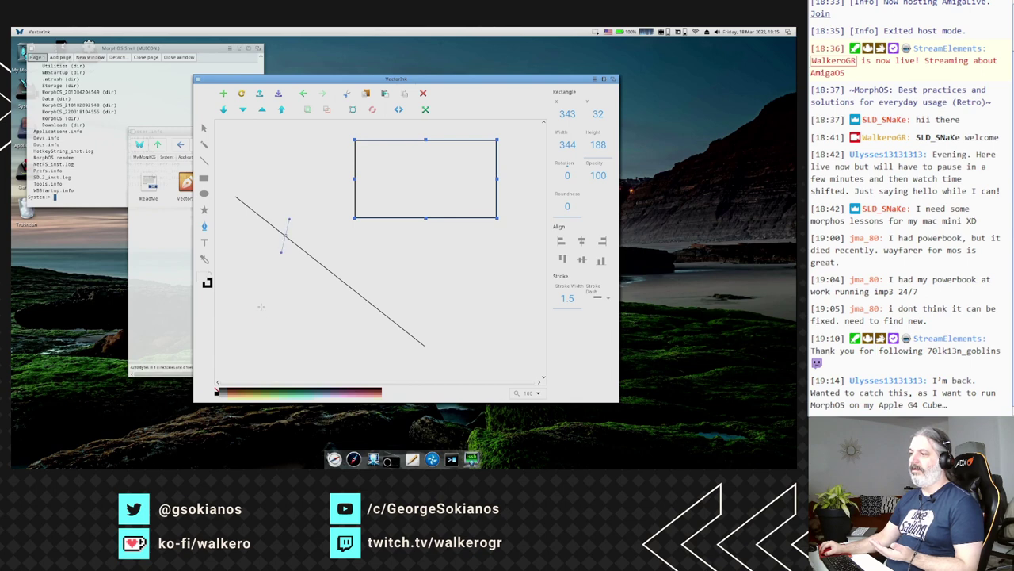
{"action": "mouse_move", "coordinate": [261, 306]}
{"action": "left_mouse_down"}
{"action": "mouse_move", "coordinate": [314, 312]}
{"action": "mouse_move", "coordinate": [235, 302]}
{"action": "mouse_move", "coordinate": [246, 297]}
{"action": "left_mouse_up"}
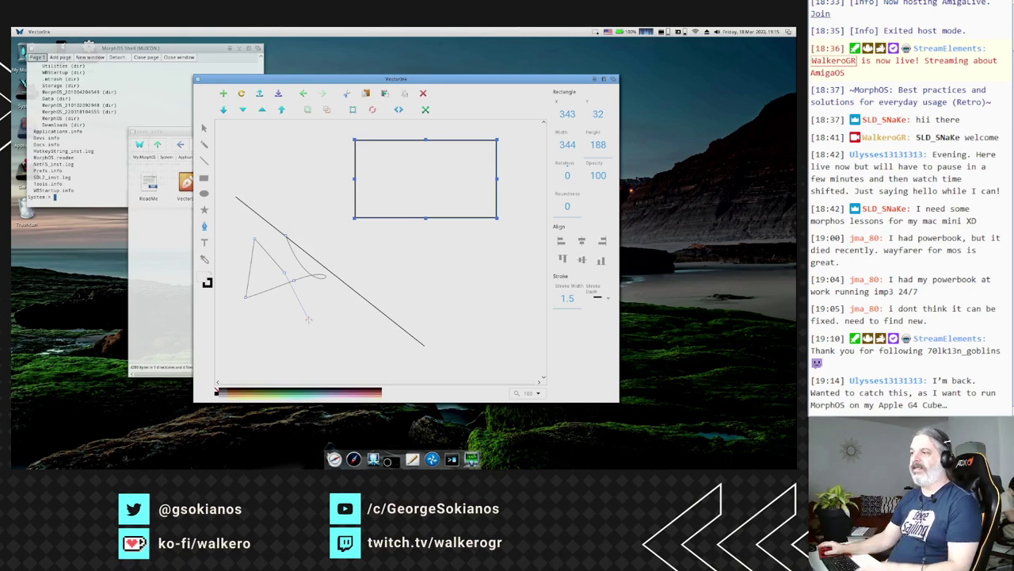
{"action": "left_click", "coordinate": [198, 80]}
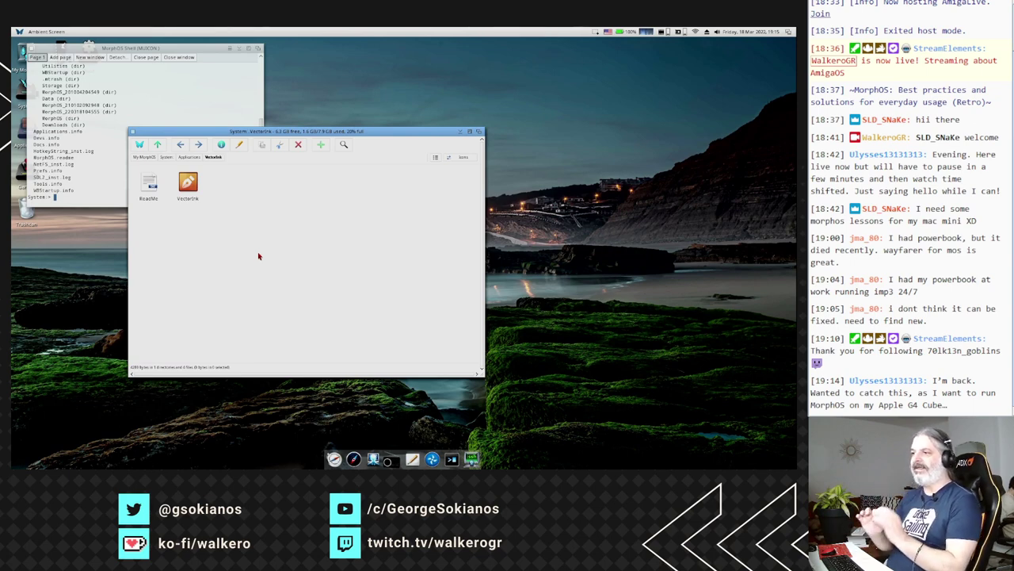
- Show all files in the VectorInk folder and open its app folder to examine the HTML, CSS and JS files
{"action": "left_click", "coordinate": [449, 160]}
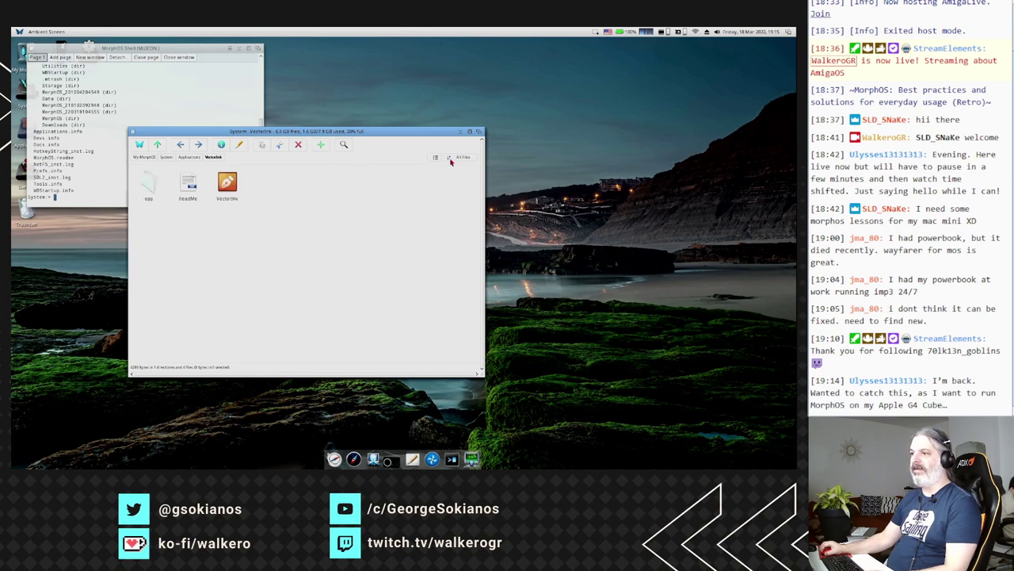
{"action": "double_click", "coordinate": [151, 188]}
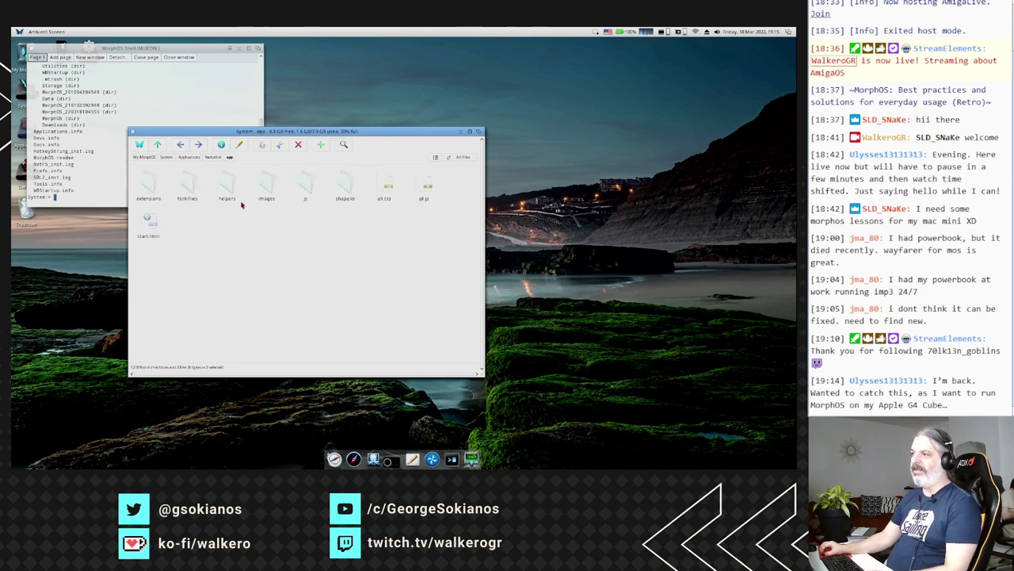
{"action": "left_click", "coordinate": [426, 190]}
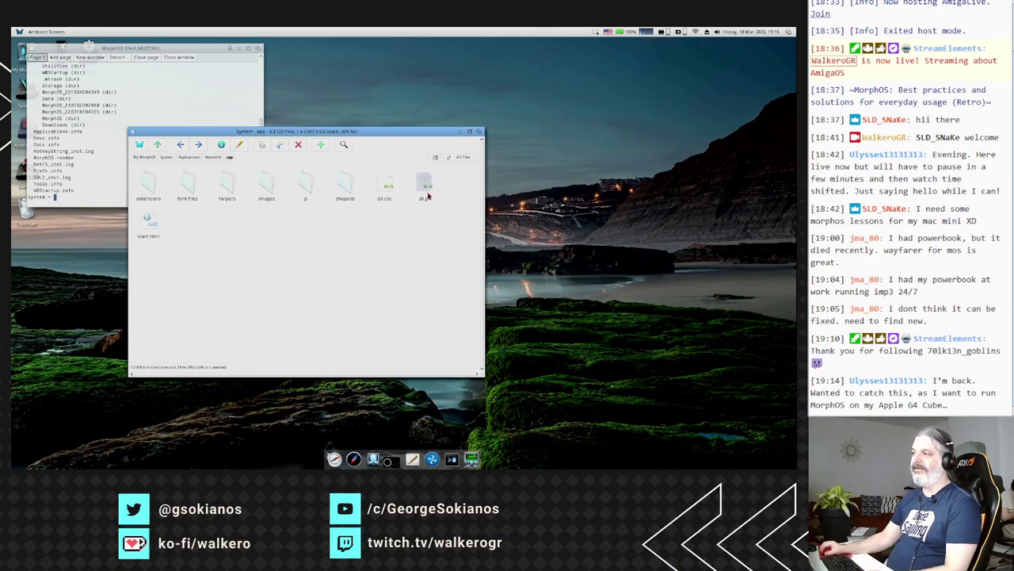
{"action": "left_click", "coordinate": [389, 189]}
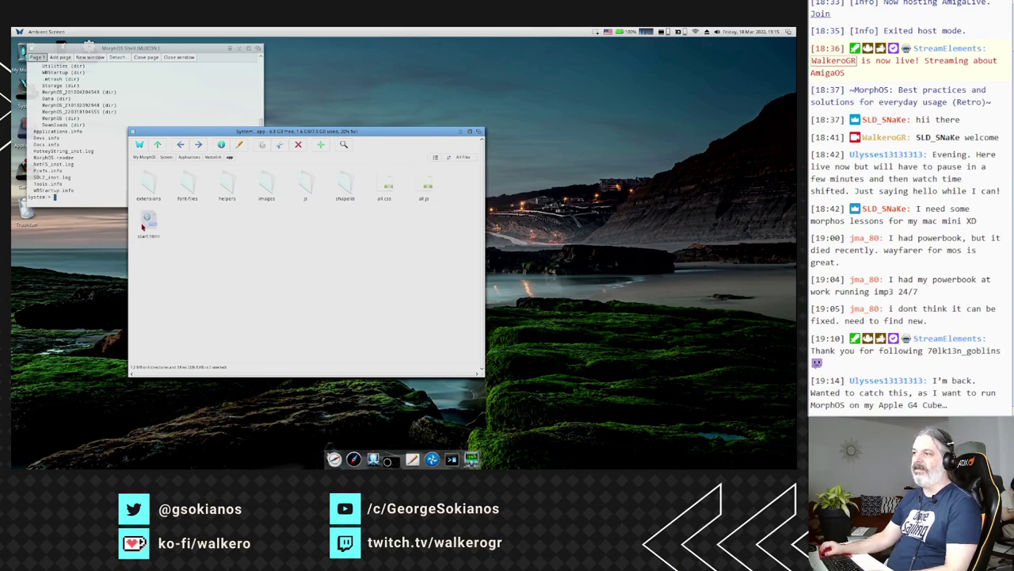
- Look inside the js folder within VectorInk's app folder, and go back up to Applications
{"action": "double_click", "coordinate": [304, 185]}
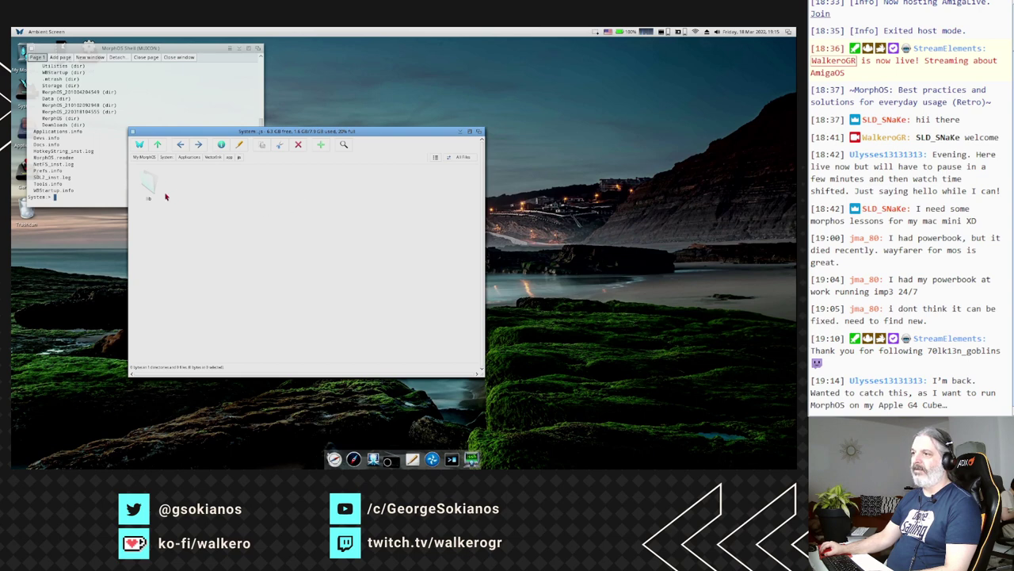
{"action": "left_click", "coordinate": [158, 145]}
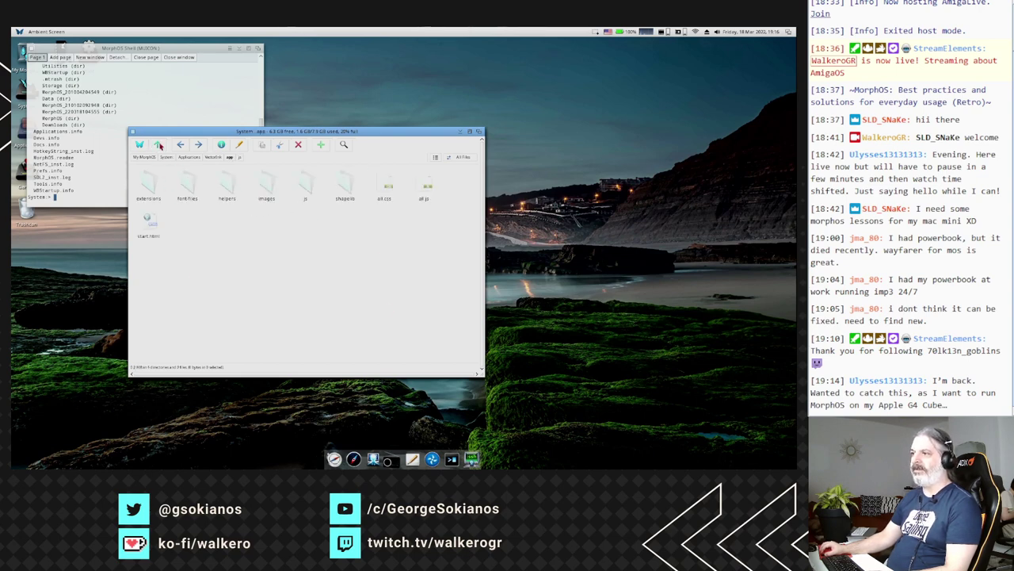
{"action": "left_click", "coordinate": [158, 145]}
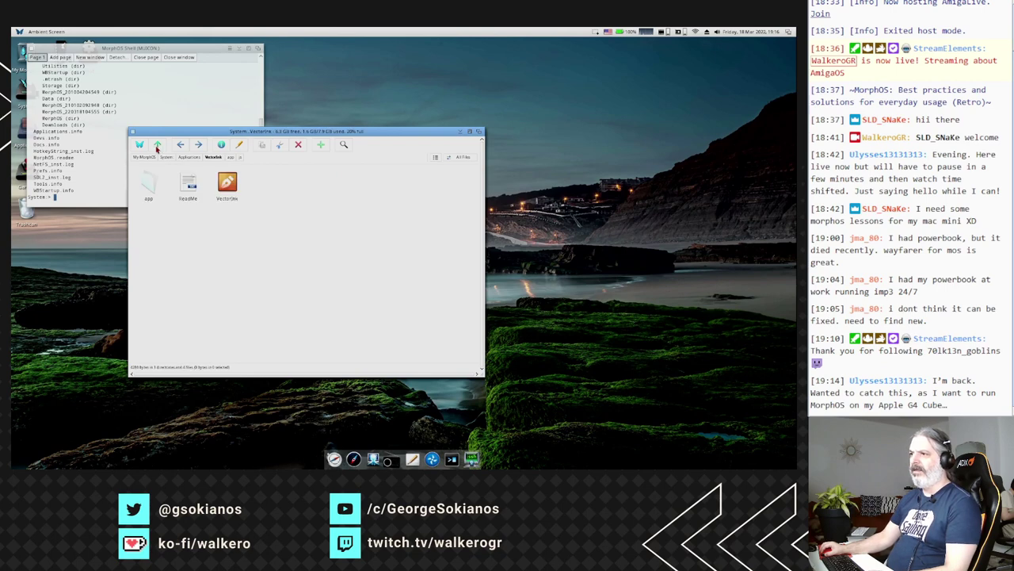
{"action": "left_click", "coordinate": [158, 146]}
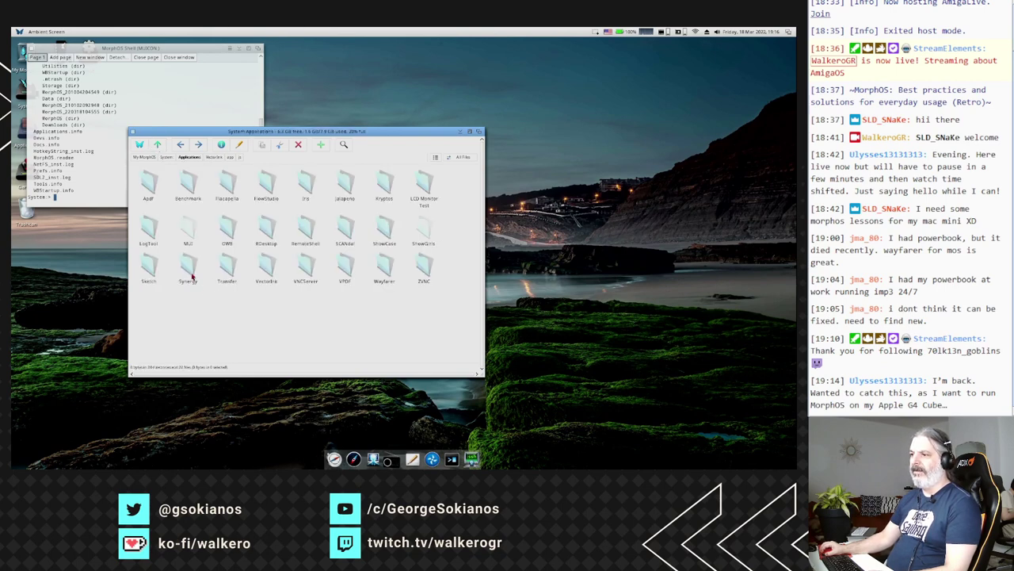
- View the contents of the Synergy and VNCServer folders, returning to Applications after each
{"action": "double_click", "coordinate": [192, 271]}
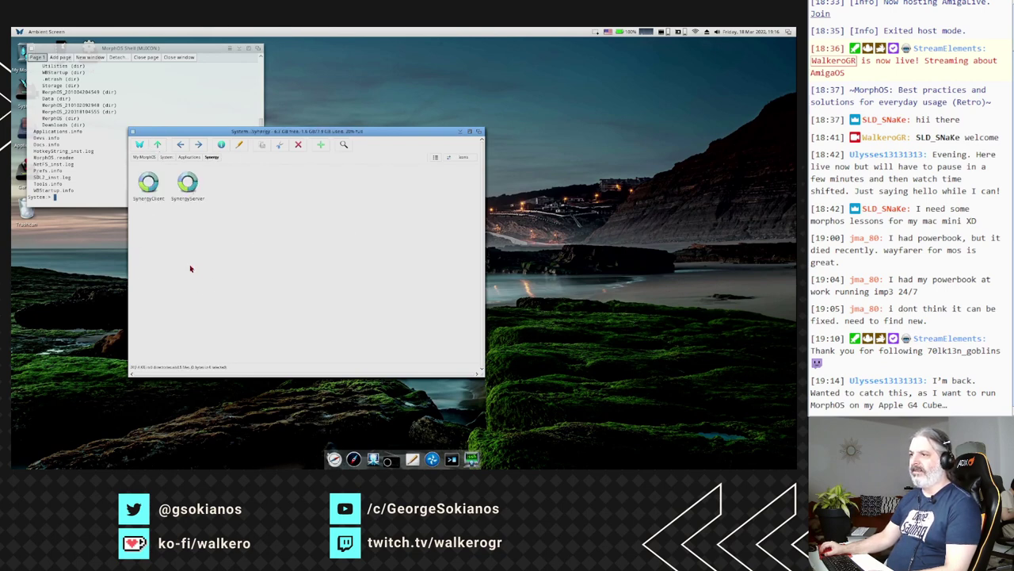
{"action": "left_click", "coordinate": [160, 146]}
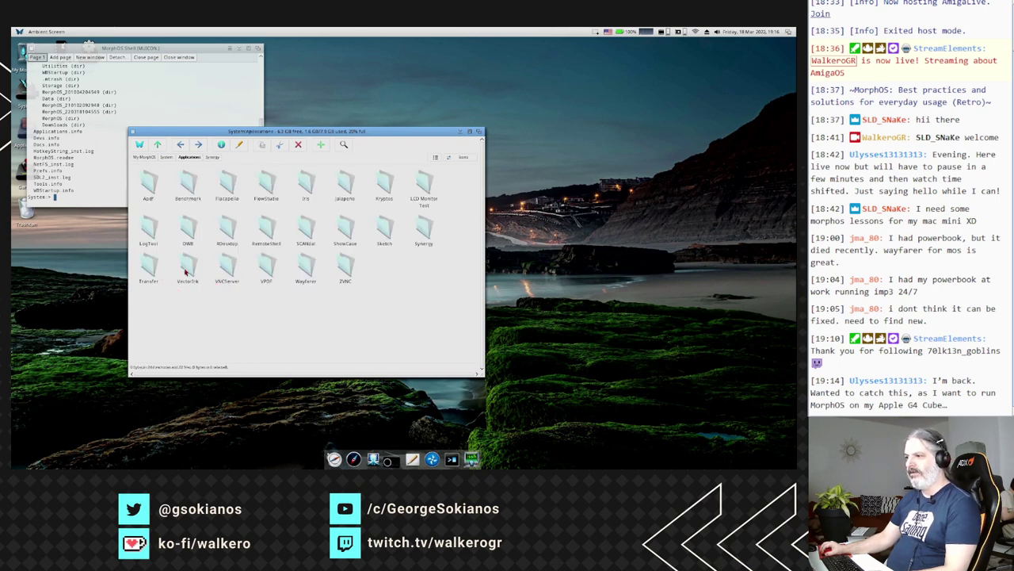
{"action": "double_click", "coordinate": [229, 270]}
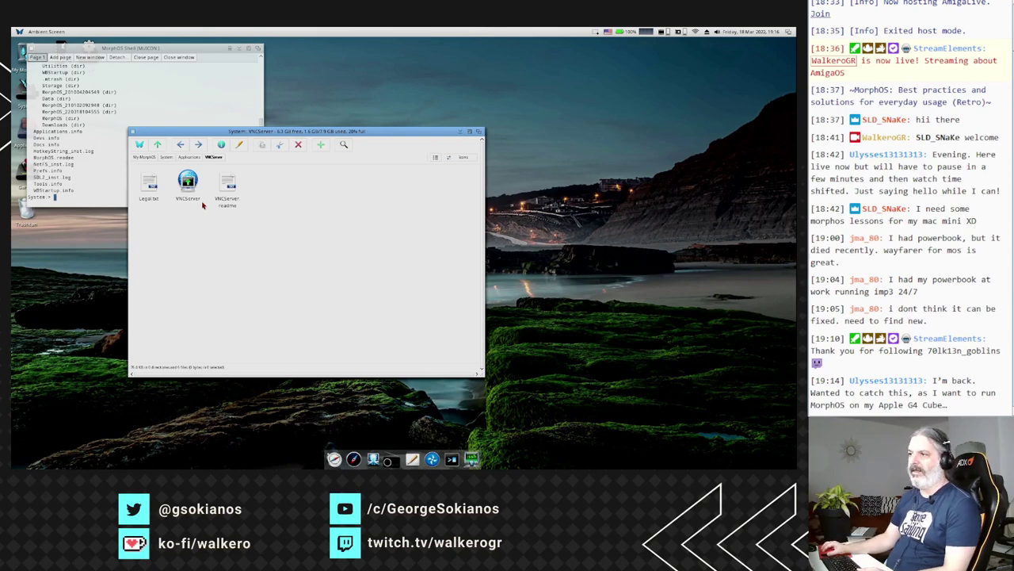
{"action": "left_click", "coordinate": [157, 145]}
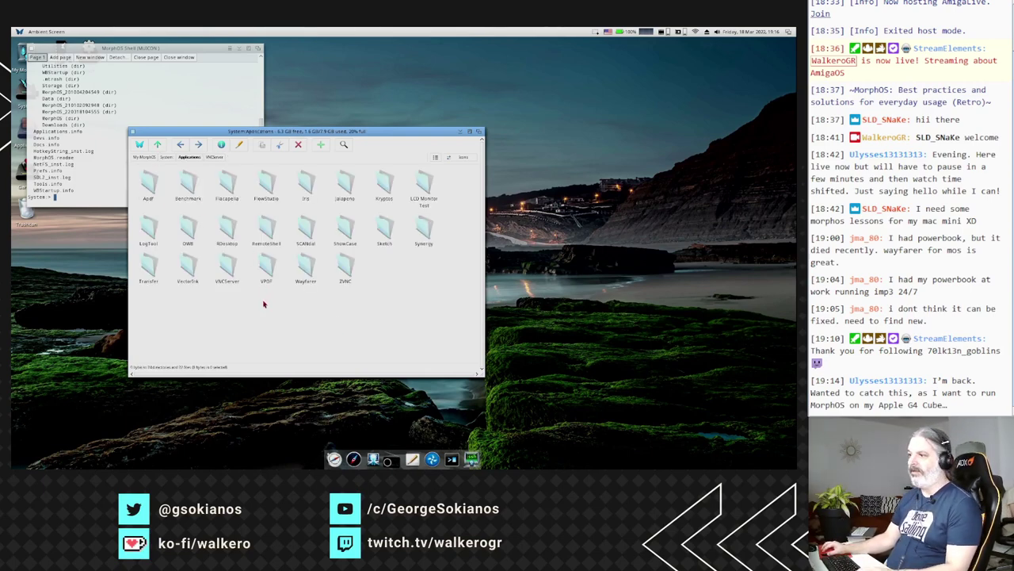
- Select the VPDF folder, and view the contents of the Wayfarer and ZVNC folders, returning to Applications after each
{"action": "left_click", "coordinate": [269, 267]}
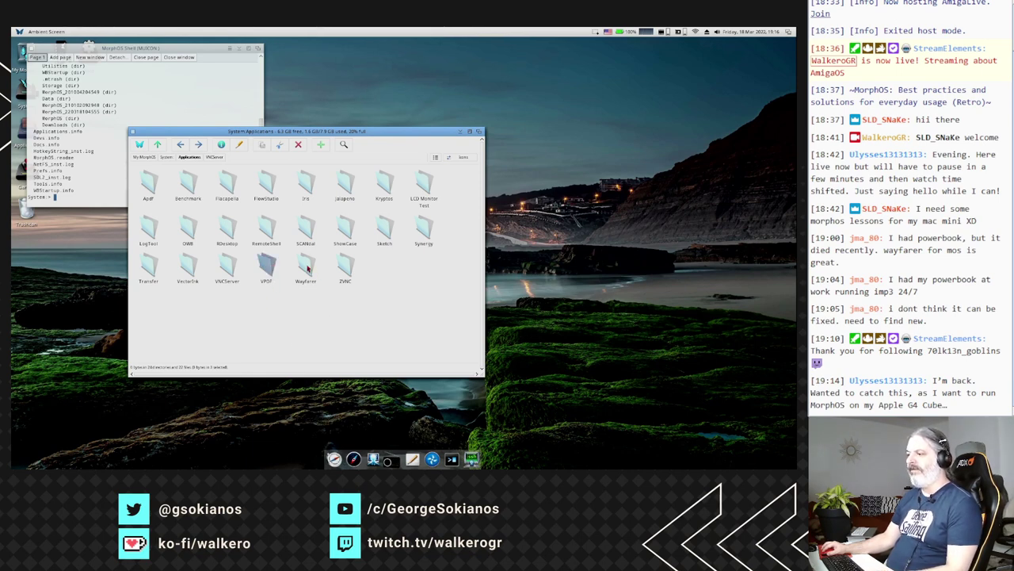
{"action": "double_click", "coordinate": [307, 268]}
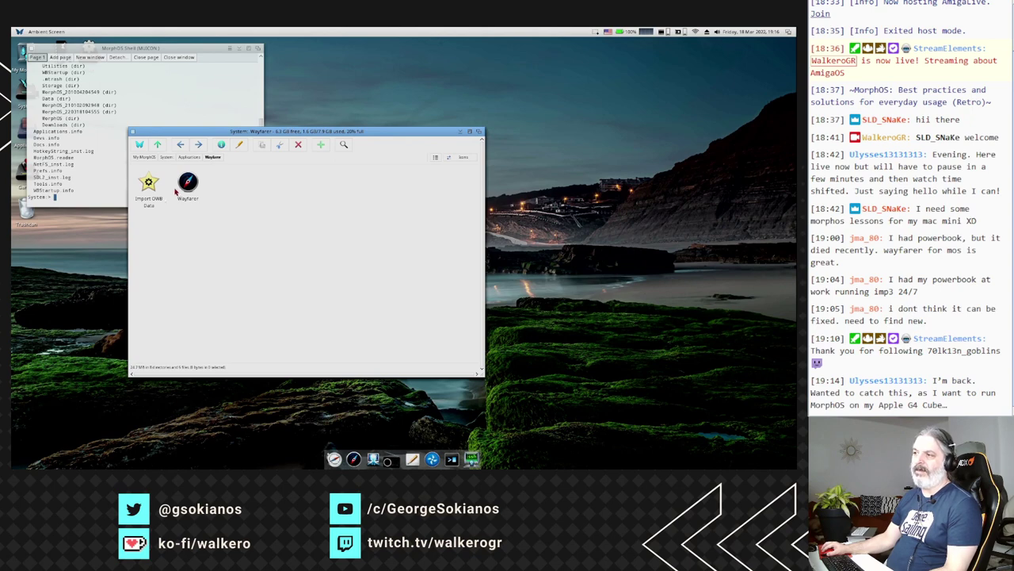
{"action": "left_click", "coordinate": [157, 146]}
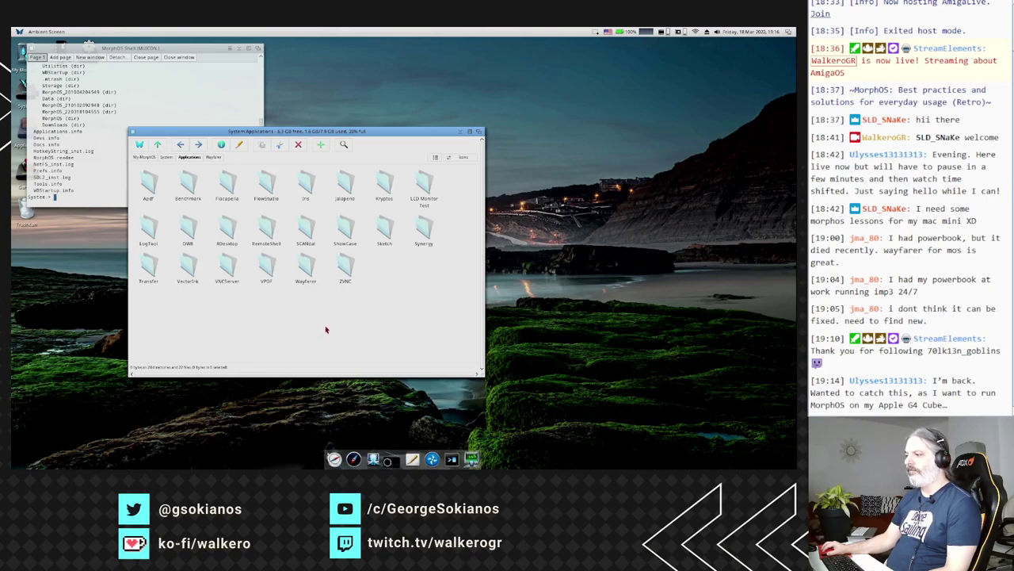
{"action": "double_click", "coordinate": [346, 266]}
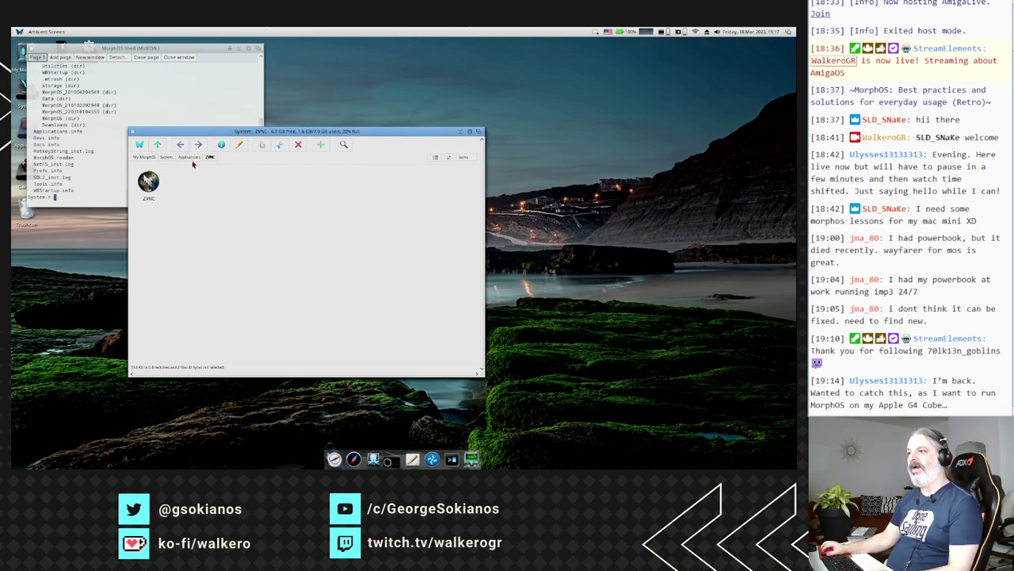
{"action": "left_click", "coordinate": [159, 147]}
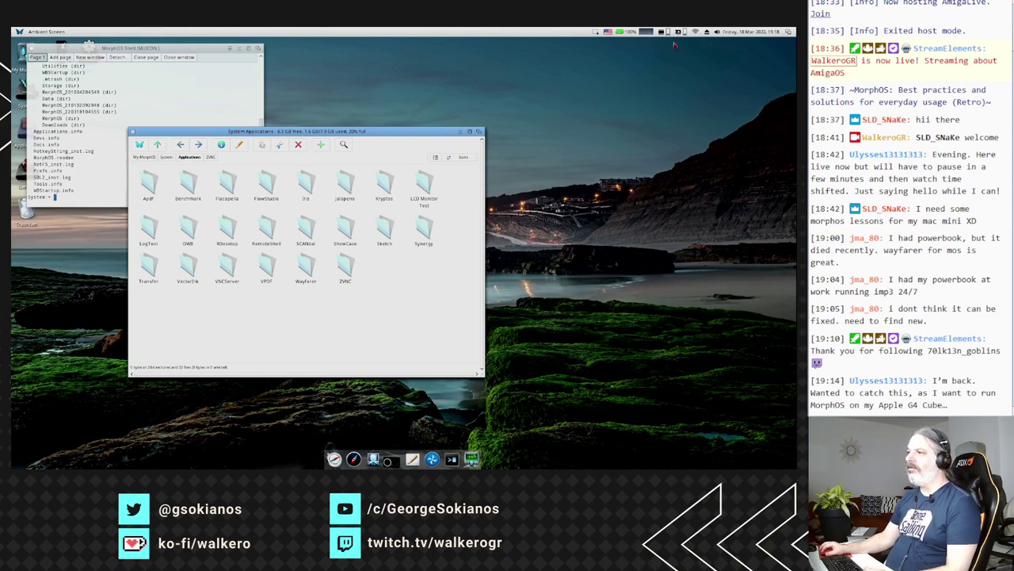
{"action": "left_click", "coordinate": [309, 99]}
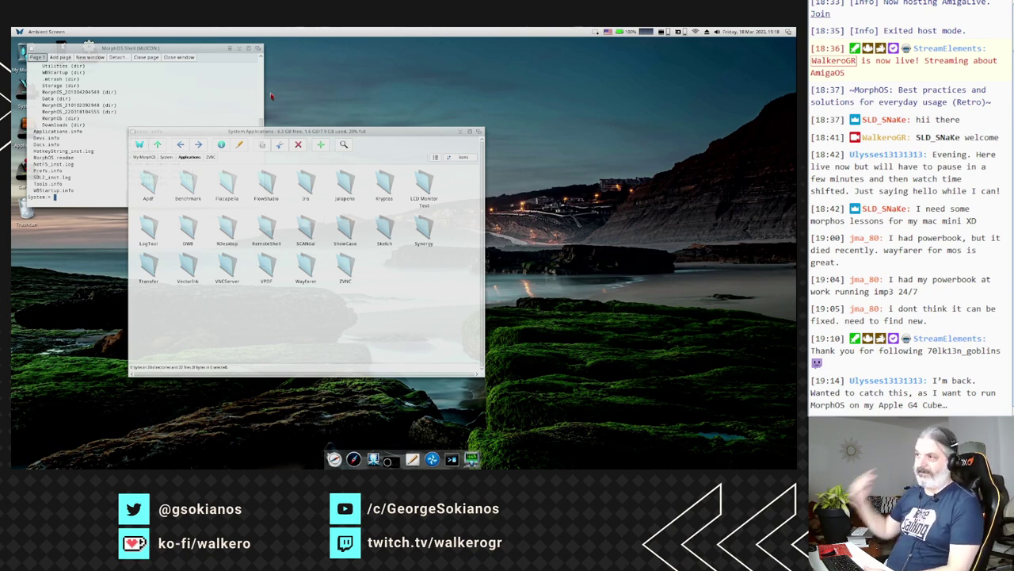
{"action": "right_click", "coordinate": [239, 32]}
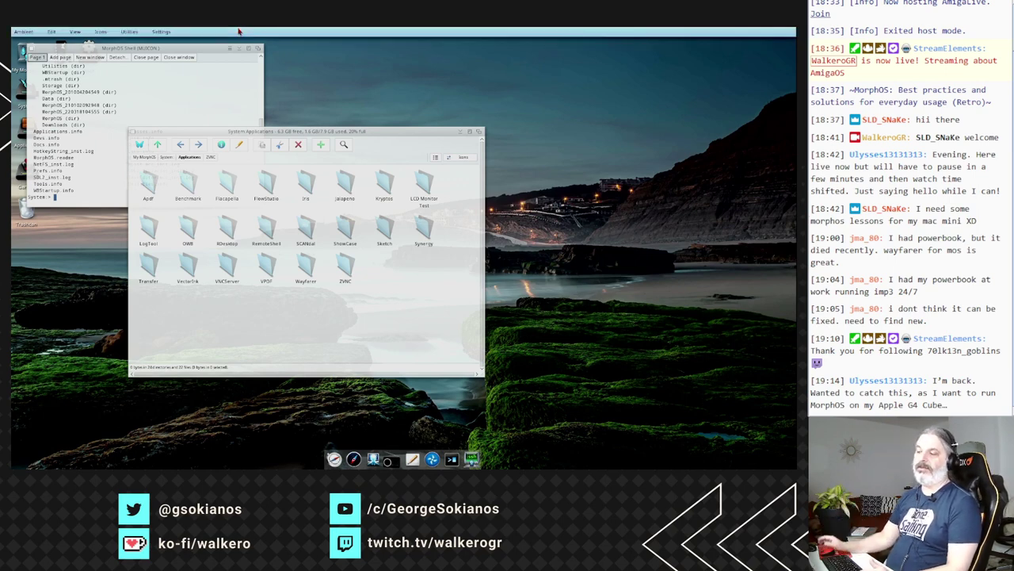
{"action": "right_click", "coordinate": [168, 32]}
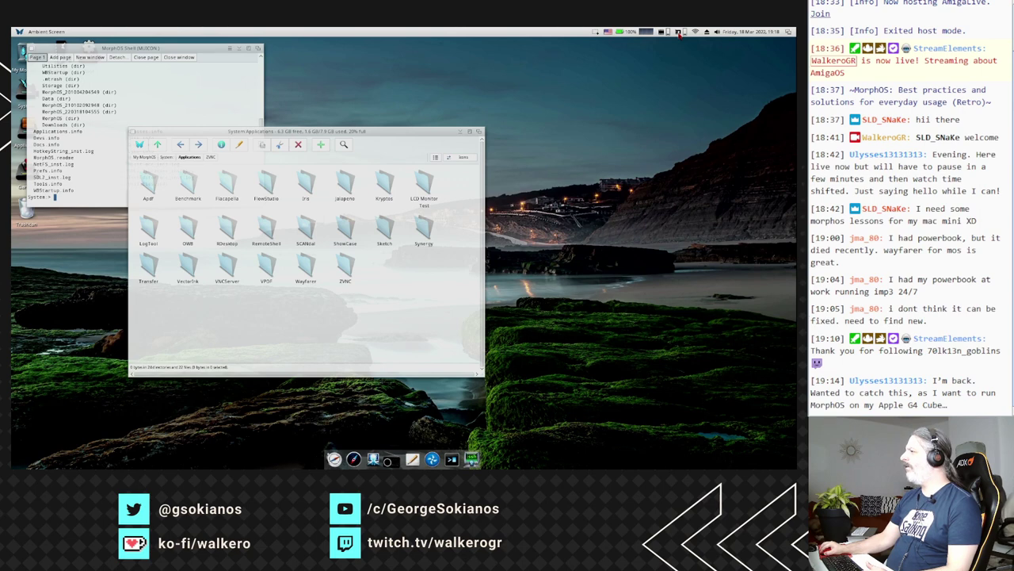
{"action": "mouse_move", "coordinate": [683, 34]}
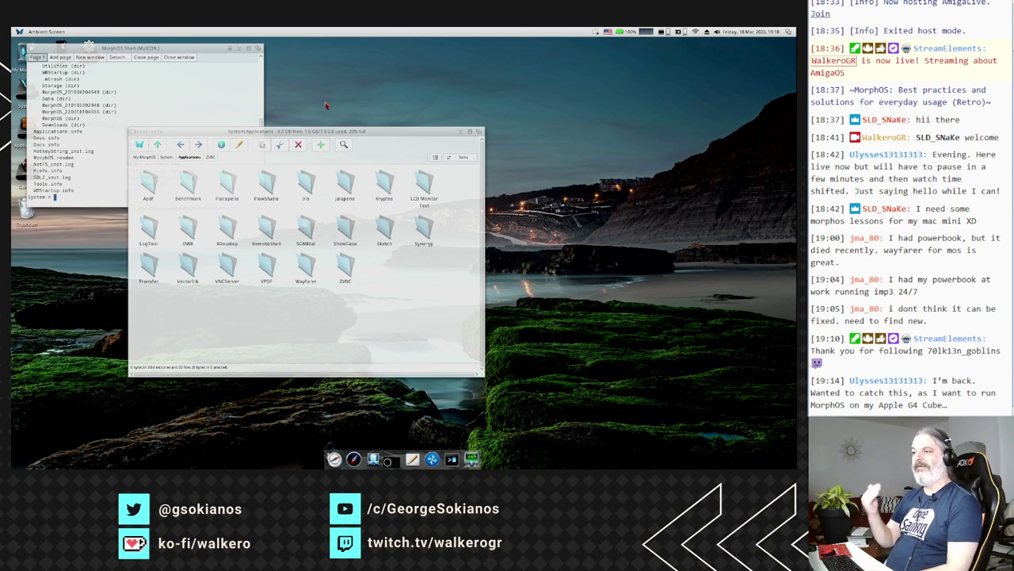
- Activate the Applications window and go up to the System folder
{"action": "left_click", "coordinate": [218, 332]}
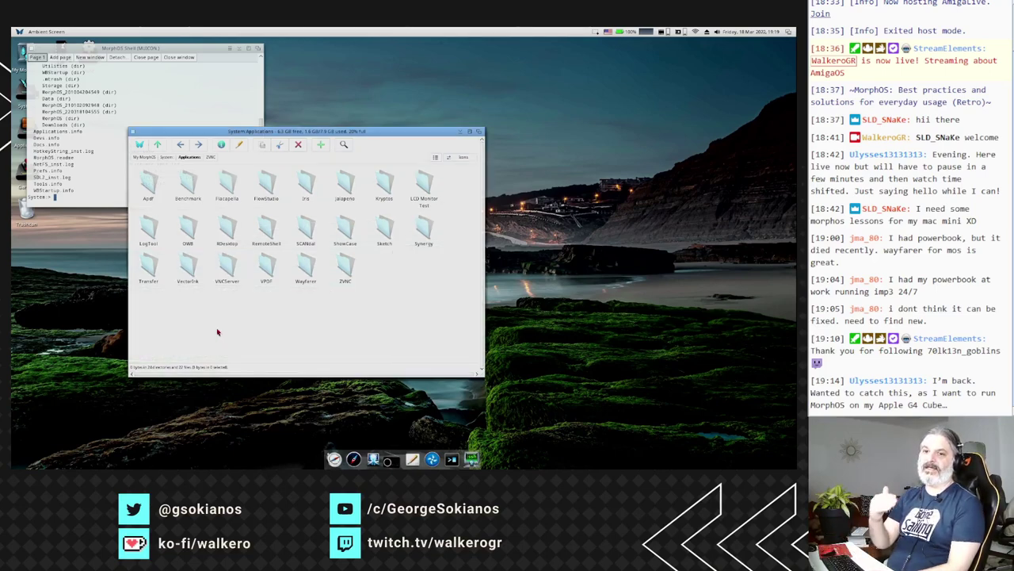
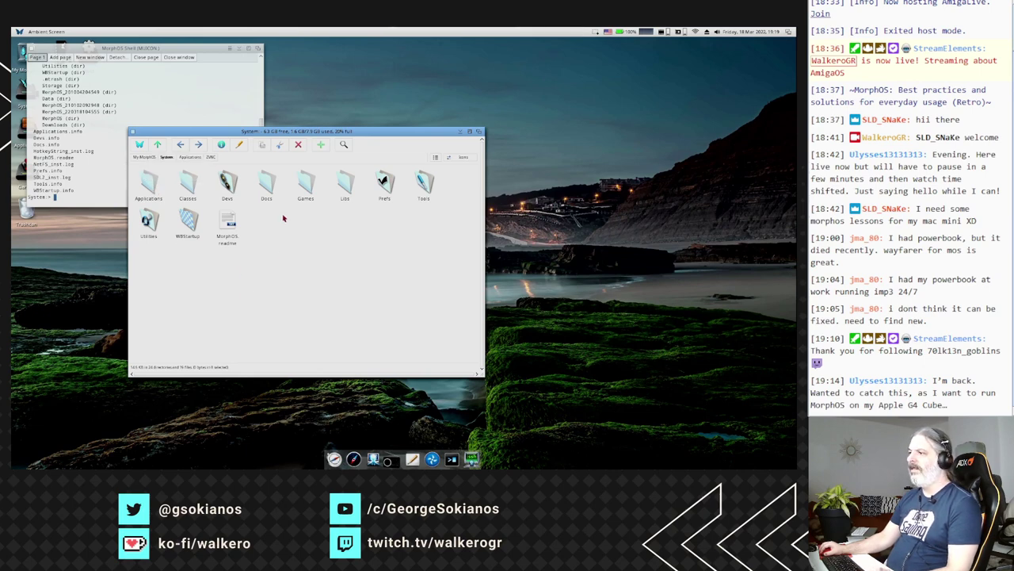
- Look through the contents of the Games and Tools drawers on the System volume
{"action": "double_click", "coordinate": [305, 188]}
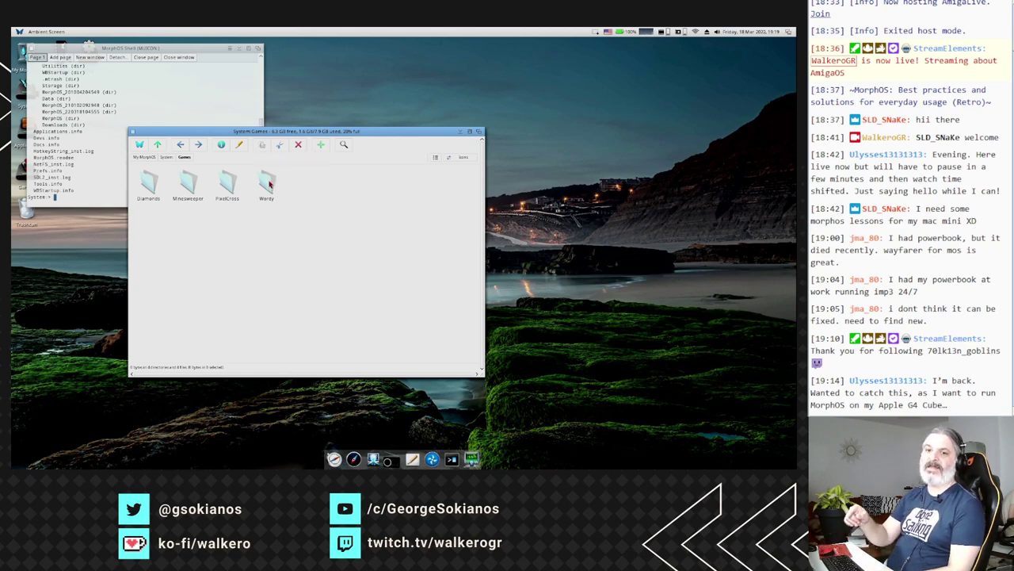
{"action": "mouse_move", "coordinate": [269, 183]}
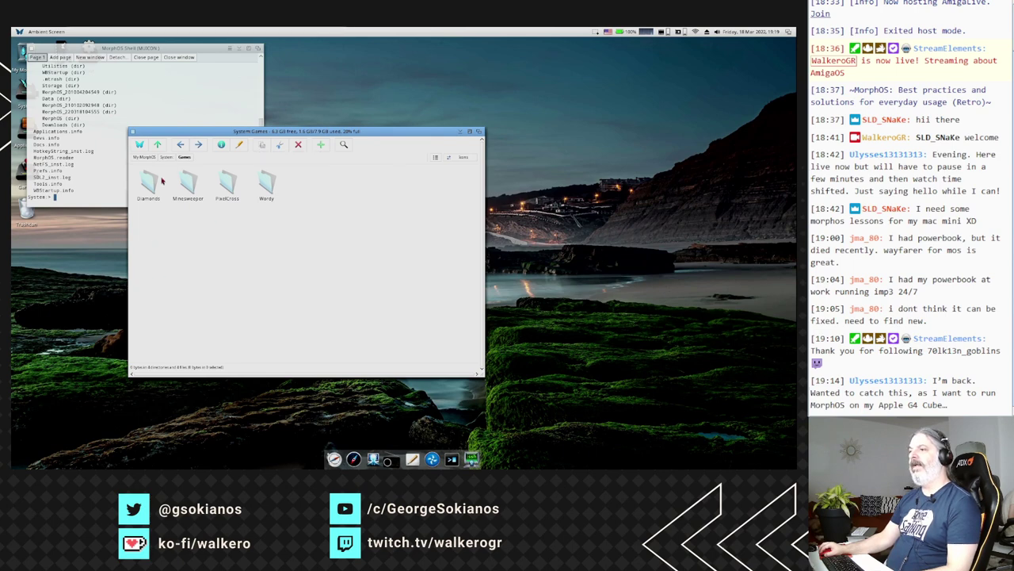
{"action": "left_click", "coordinate": [157, 145]}
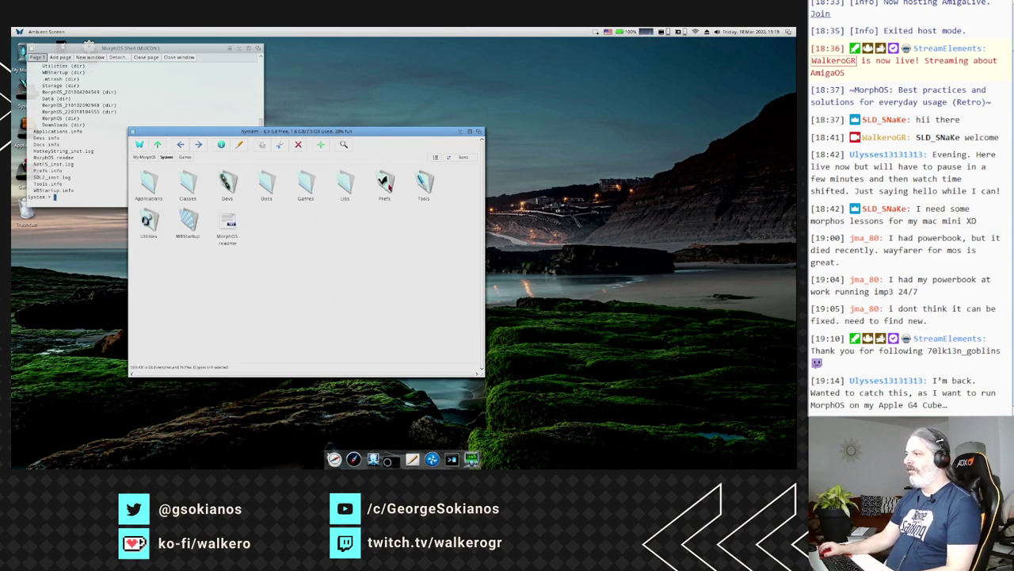
{"action": "double_click", "coordinate": [423, 182]}
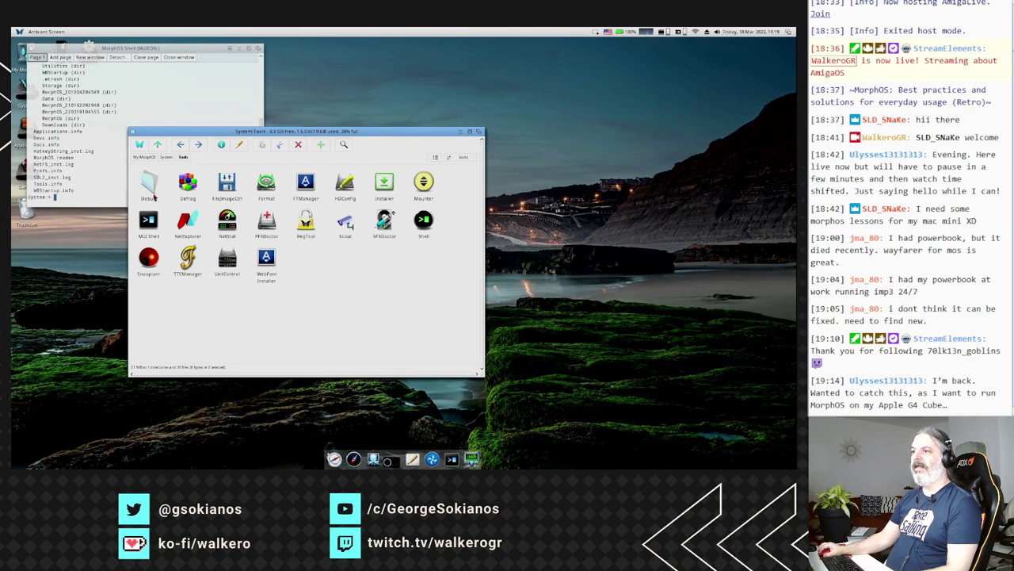
{"action": "left_click", "coordinate": [158, 145]}
- Open the Utilities drawer, look at the AudioRecorder program and close it
{"action": "double_click", "coordinate": [149, 218]}
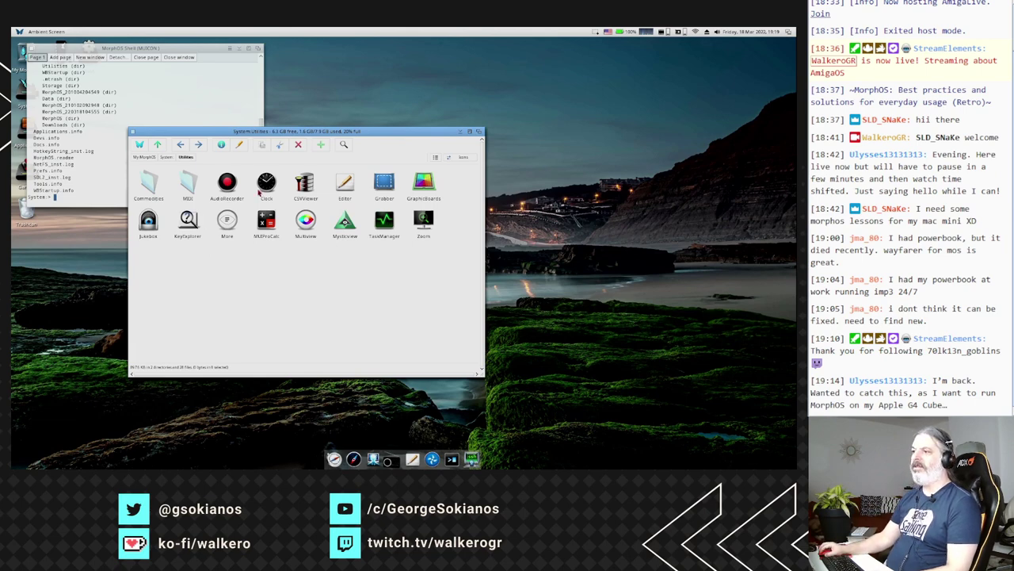
{"action": "double_click", "coordinate": [226, 182]}
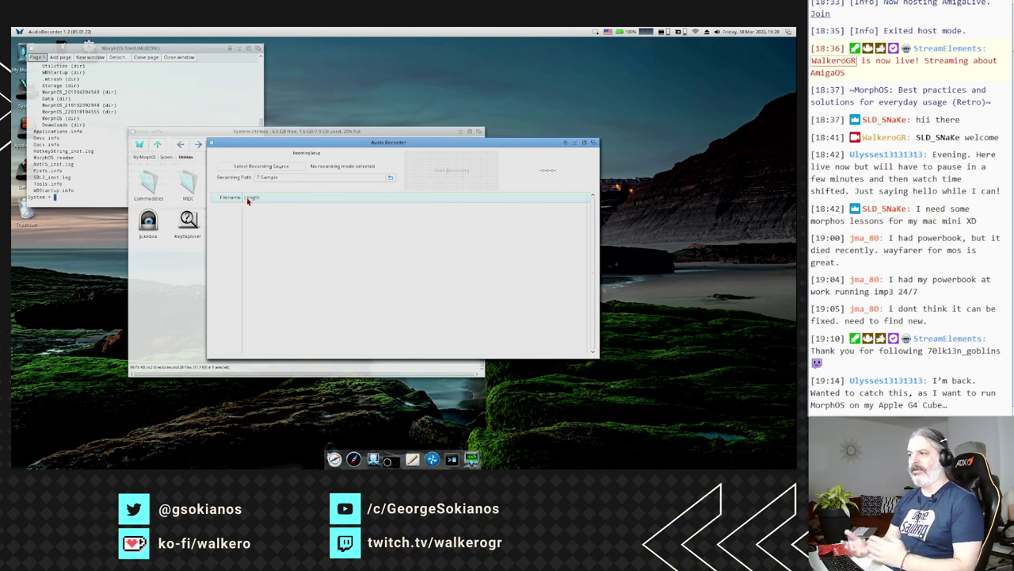
{"action": "left_click", "coordinate": [211, 144]}
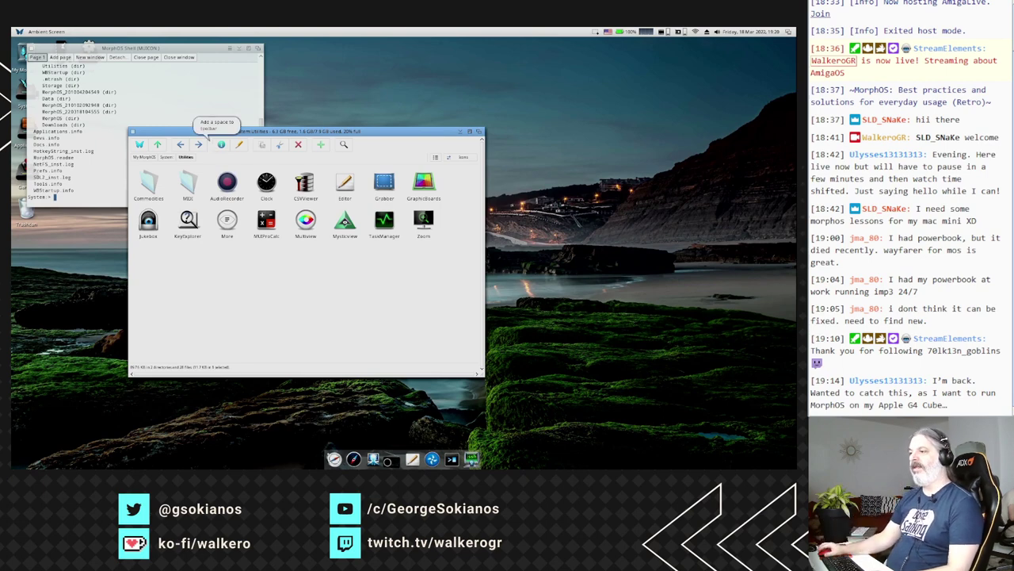
- Launch the Clock utility, move it clear of the Utilities window and give it the Futuristic face
{"action": "double_click", "coordinate": [266, 183]}
{"action": "left_click_drag", "start_coordinate": [545, 81], "coordinate": [402, 82]}
{"action": "right_click", "coordinate": [416, 89]}
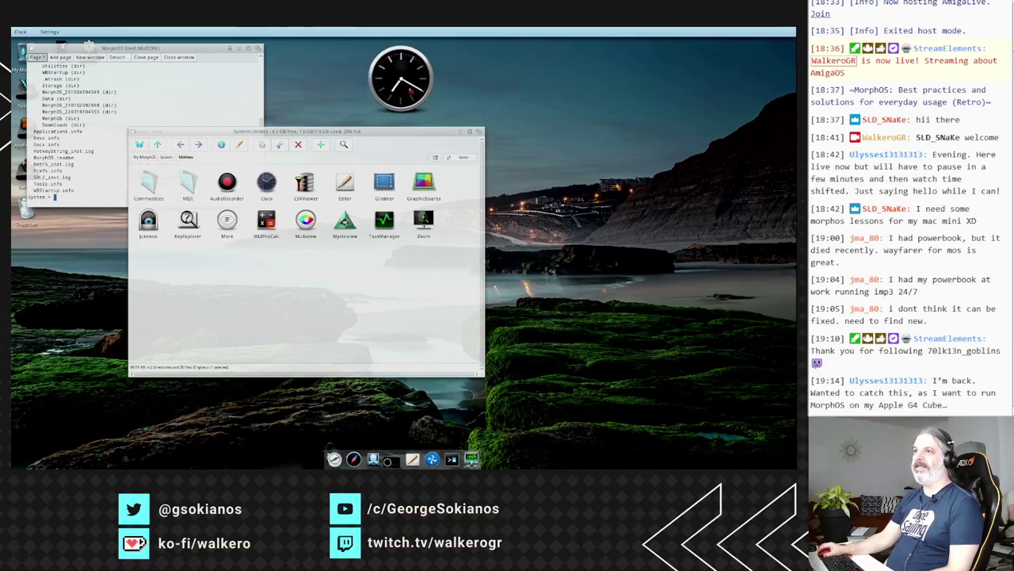
{"action": "mouse_move", "coordinate": [87, 58]}
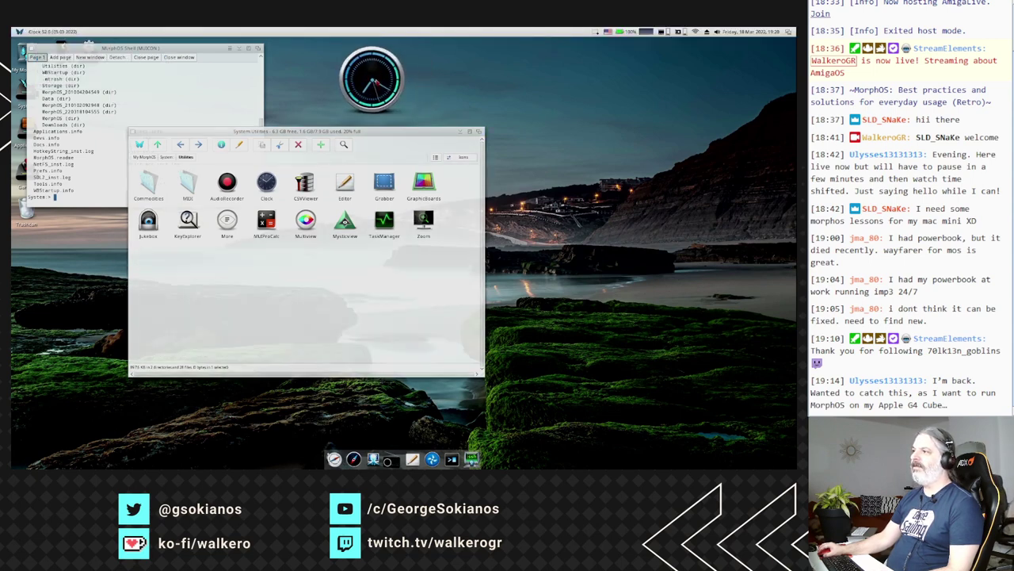
- Switch the clock to the Square face and move it to the desktop's upper-right corner
{"action": "right_click", "coordinate": [49, 32]}
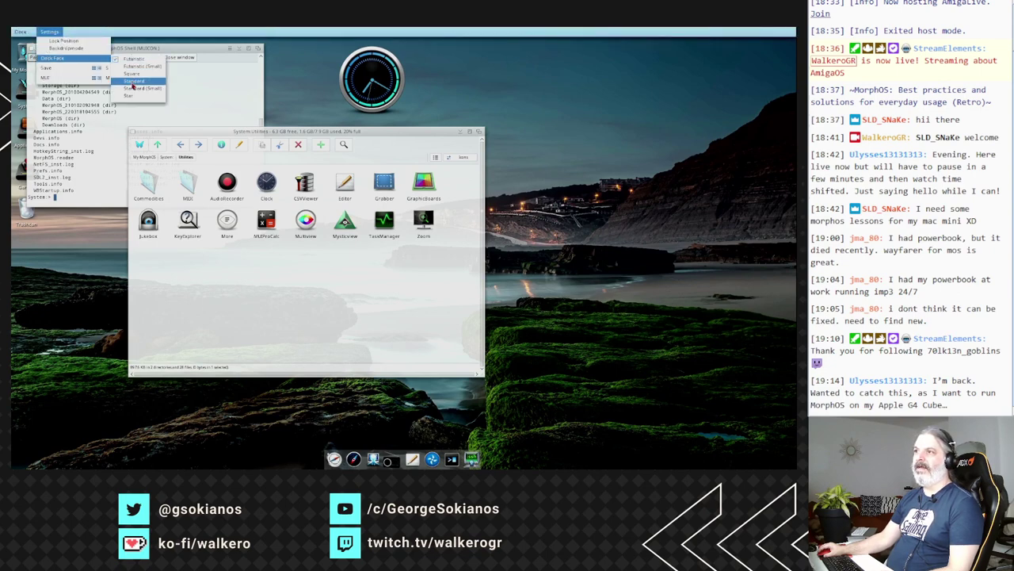
{"action": "left_click", "coordinate": [133, 79]}
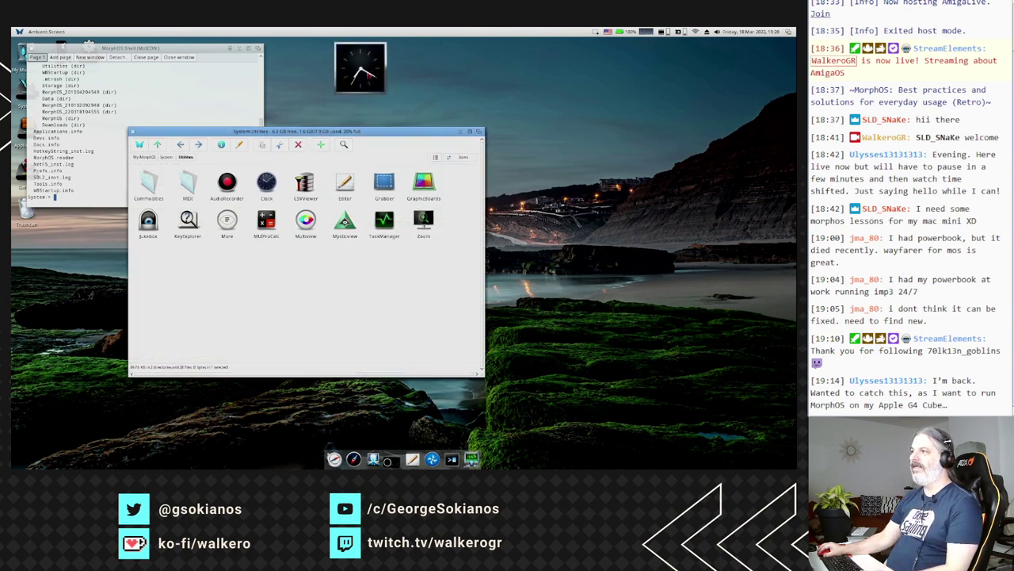
{"action": "left_click_drag", "start_coordinate": [360, 69], "coordinate": [742, 75]}
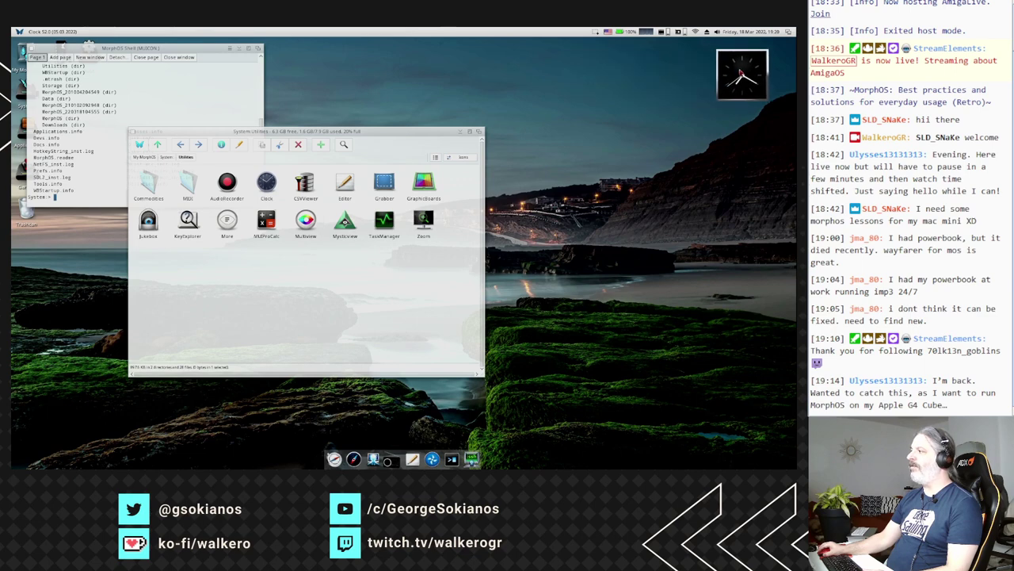
- Set the clock's face to Star
{"action": "right_click", "coordinate": [95, 30]}
{"action": "mouse_move", "coordinate": [49, 32]}
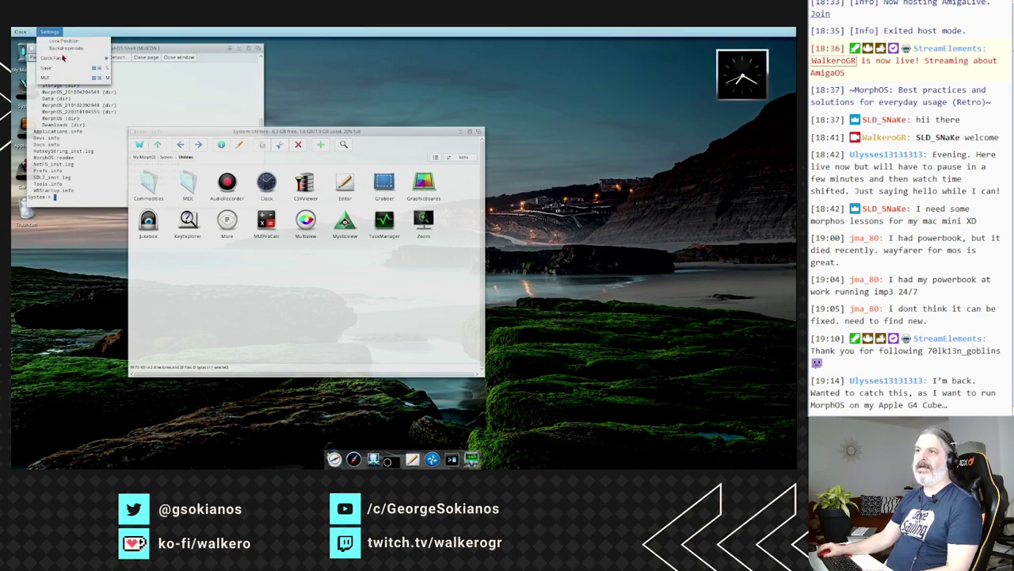
{"action": "mouse_move", "coordinate": [66, 61]}
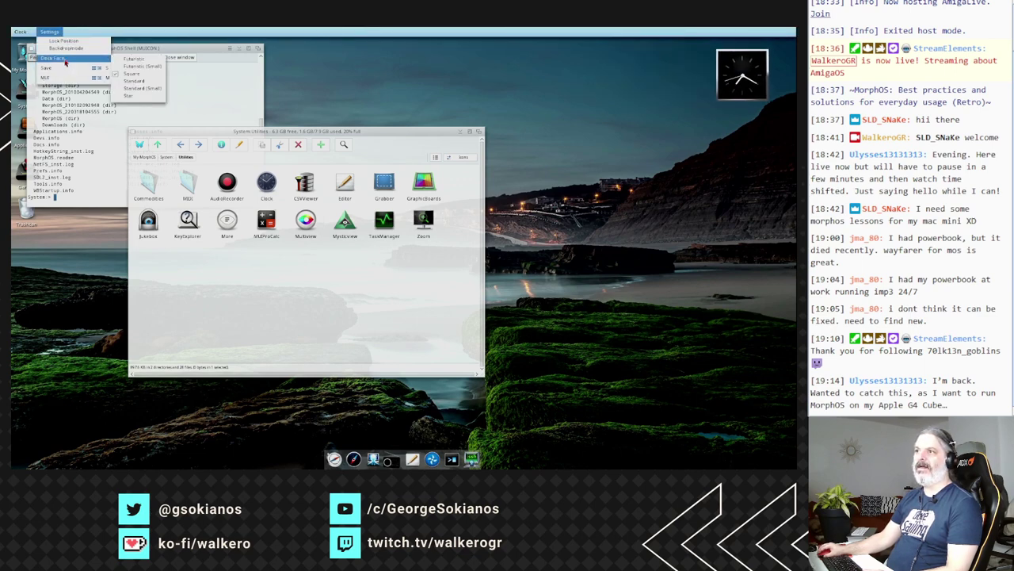
{"action": "left_click", "coordinate": [131, 95]}
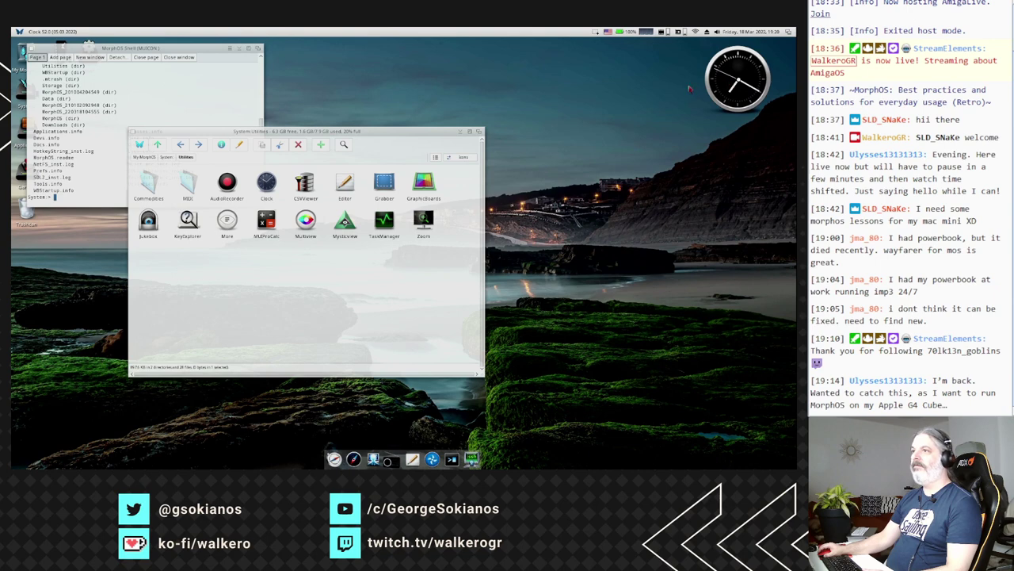
- Set the clock's face to Futuristic and return to the Utilities window
{"action": "right_click", "coordinate": [67, 32]}
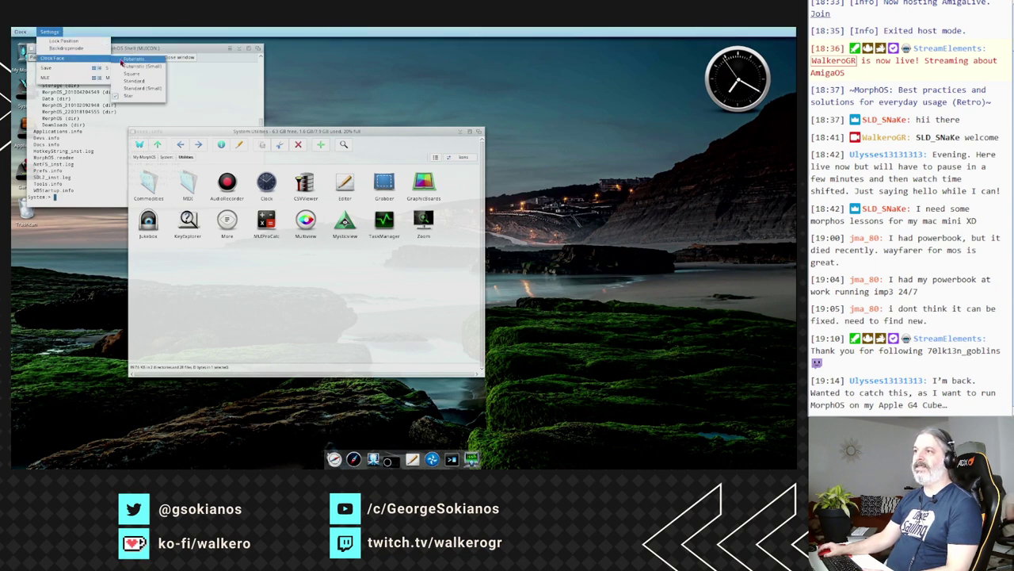
{"action": "left_click", "coordinate": [129, 62]}
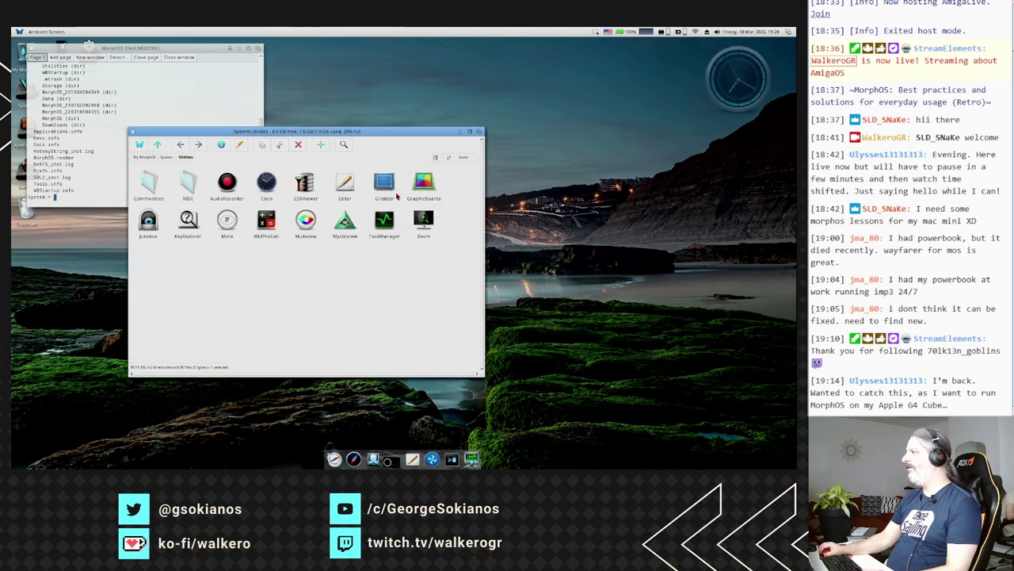
{"action": "left_click", "coordinate": [737, 93]}
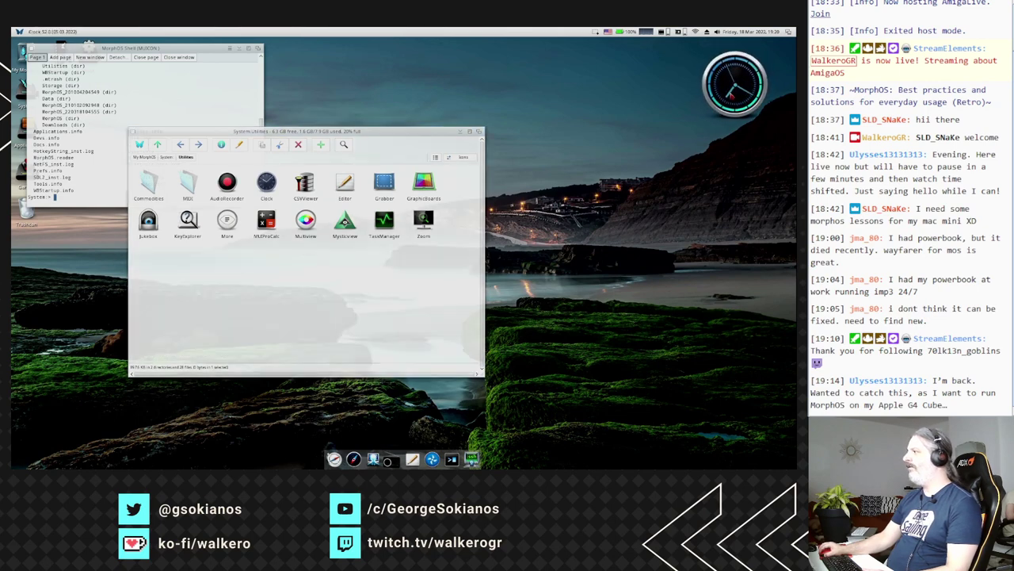
{"action": "left_click", "coordinate": [269, 301]}
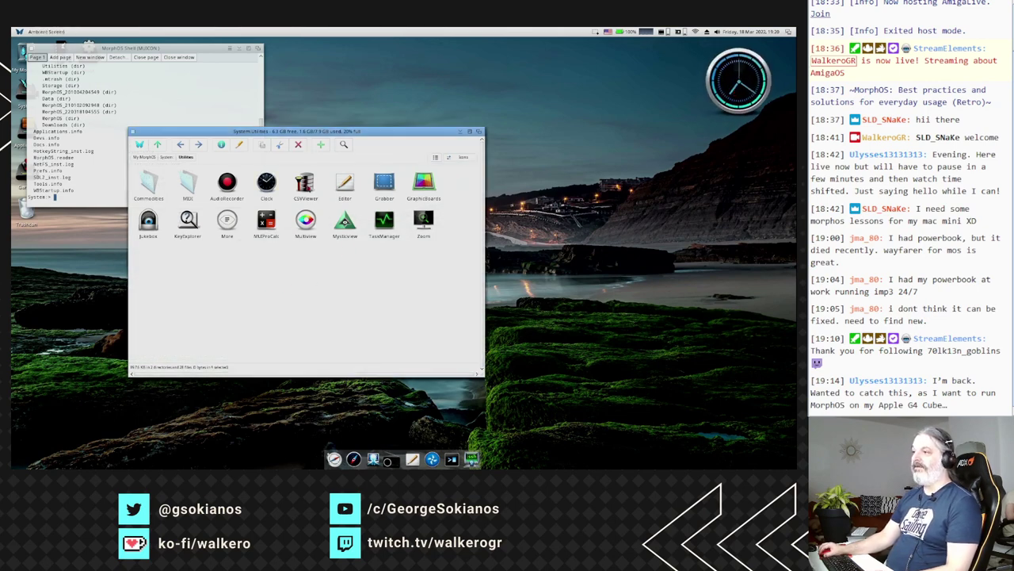
- Launch CSVViewer to look at its file requester, then cancel it
{"action": "double_click", "coordinate": [307, 184]}
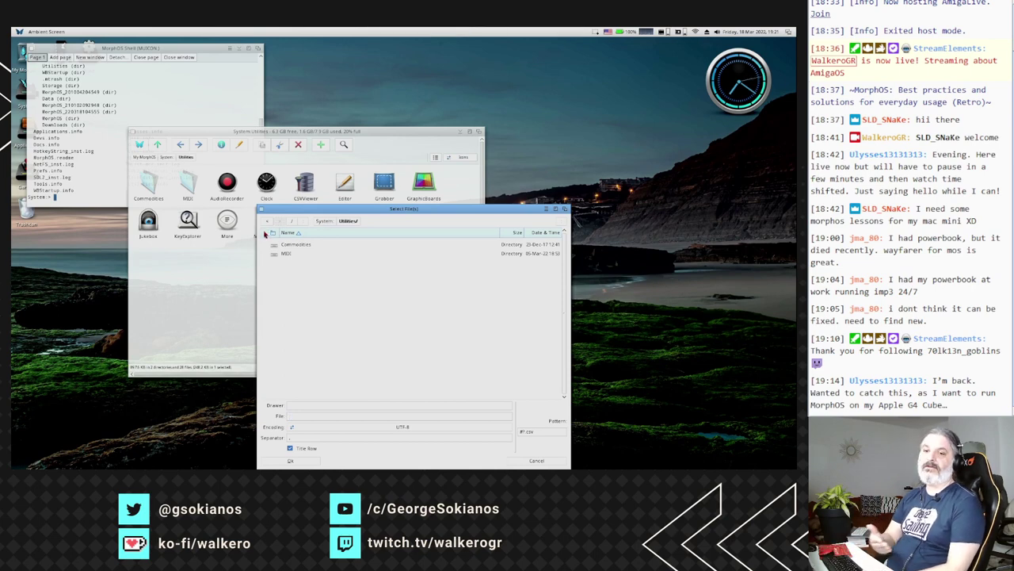
{"action": "left_click", "coordinate": [528, 462]}
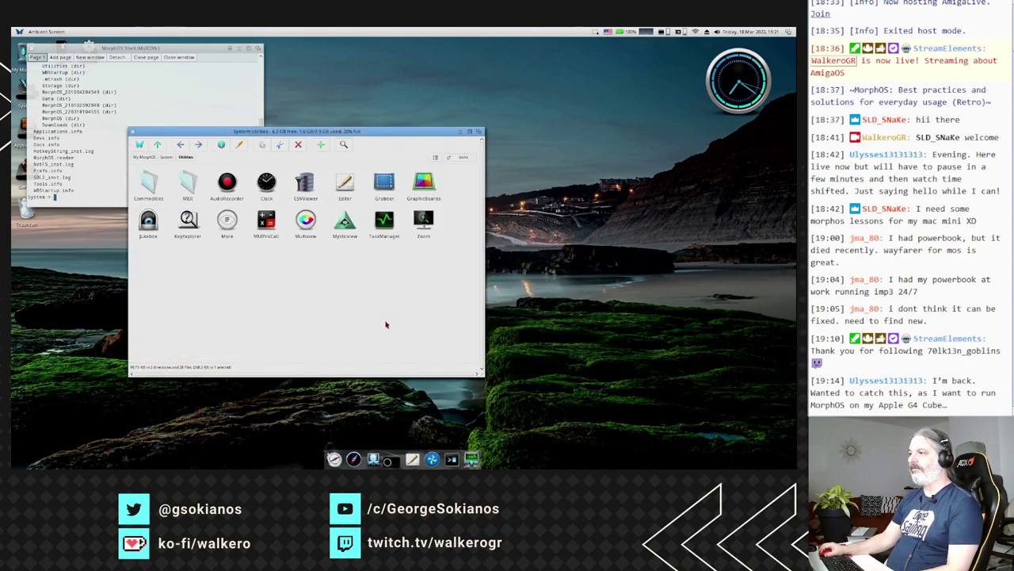
- Launch the Editor, load user-startup from the S: drawer to view the script, and close the editor
{"action": "double_click", "coordinate": [344, 190]}
{"action": "left_click_drag", "start_coordinate": [297, 127], "coordinate": [300, 131]}
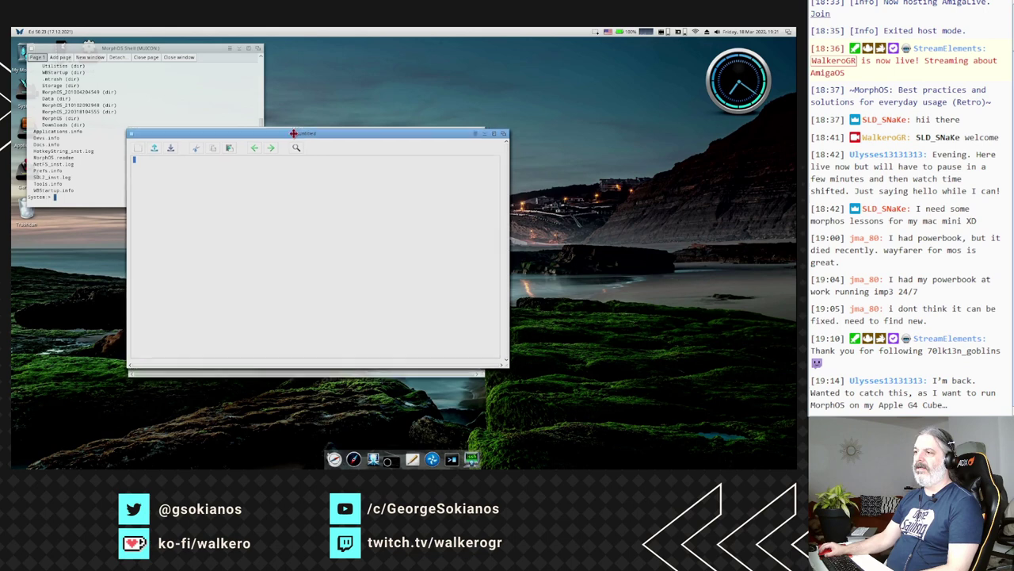
{"action": "left_click", "coordinate": [160, 147]}
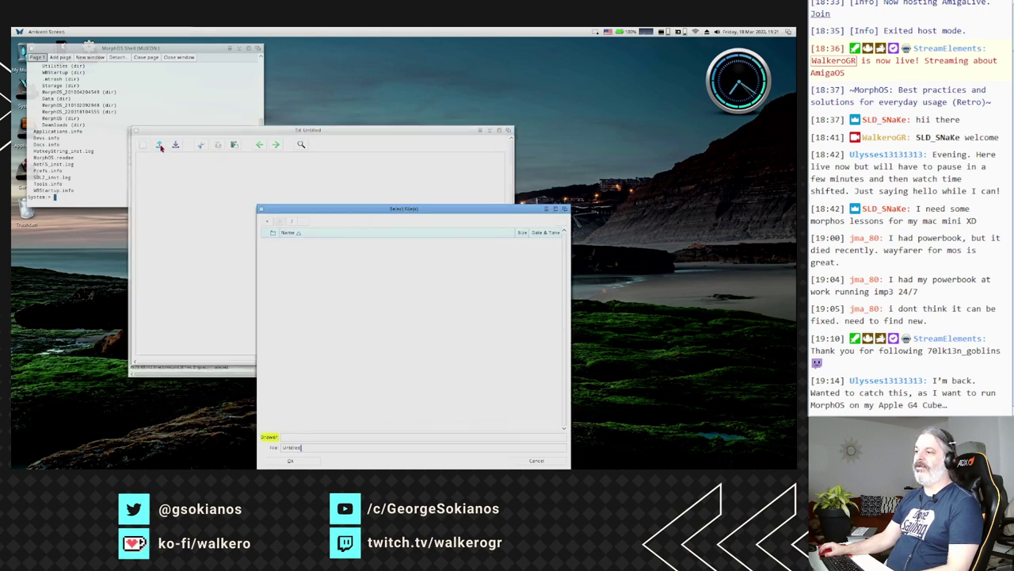
{"action": "left_click", "coordinate": [314, 438]}
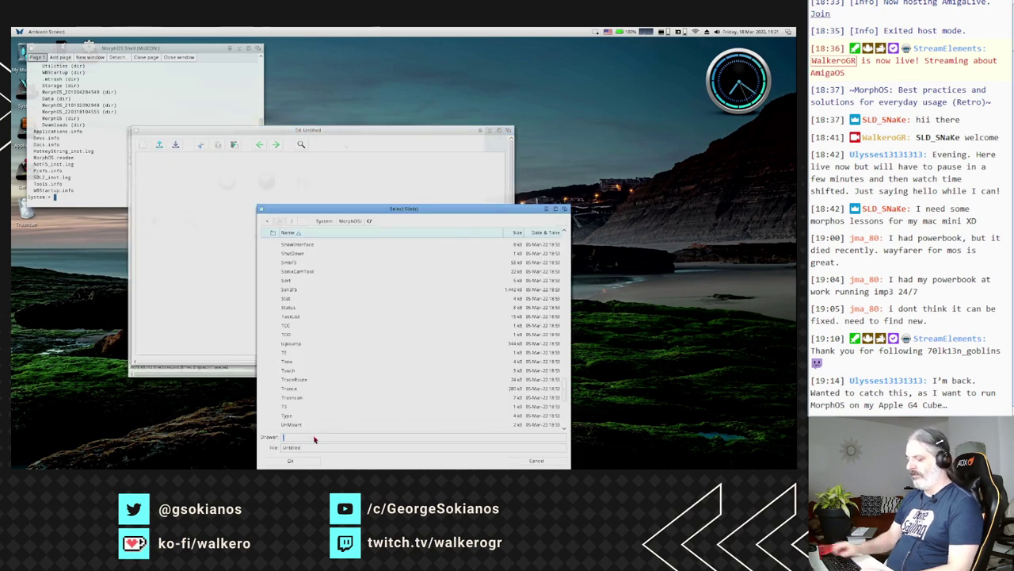
{"action": "type", "text": "S:"}
{"action": "key", "text": "Return"}
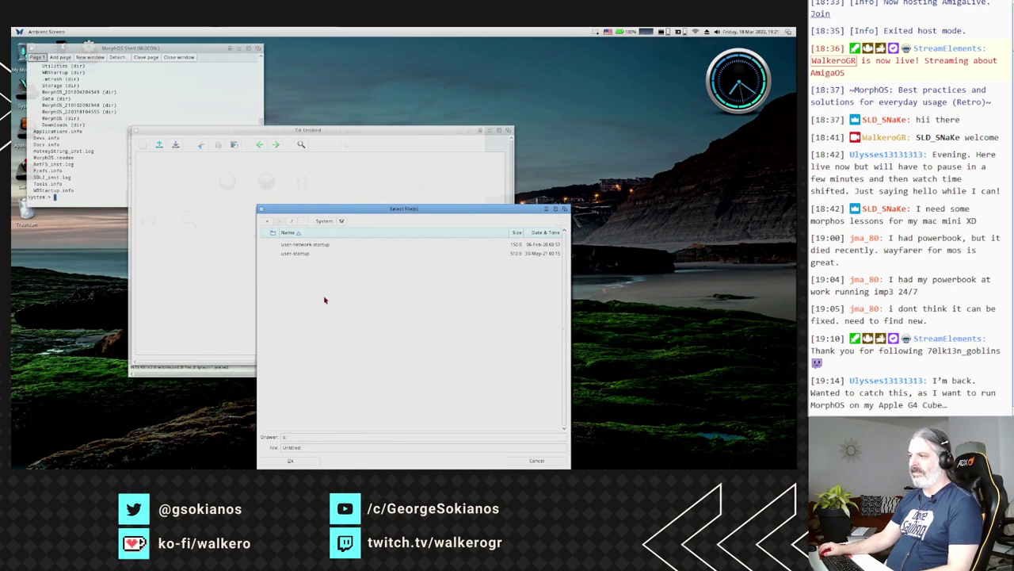
{"action": "double_click", "coordinate": [314, 253]}
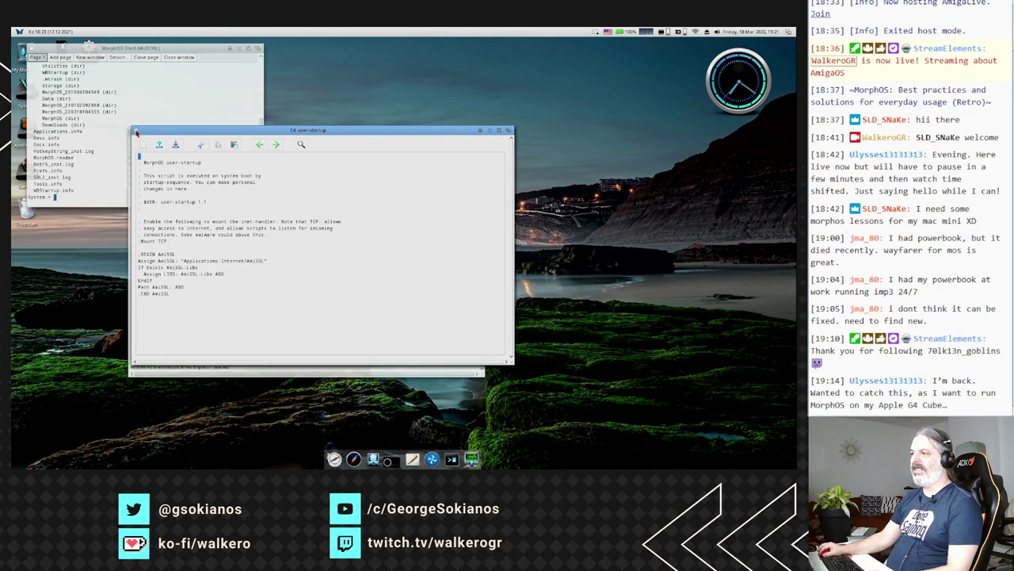
{"action": "left_click", "coordinate": [137, 132]}
- Look over Grabber's capture targets and image formats, close it, and view the screen bar's grab commands
{"action": "double_click", "coordinate": [387, 178]}
{"action": "left_click_drag", "start_coordinate": [369, 146], "coordinate": [64, 189]}
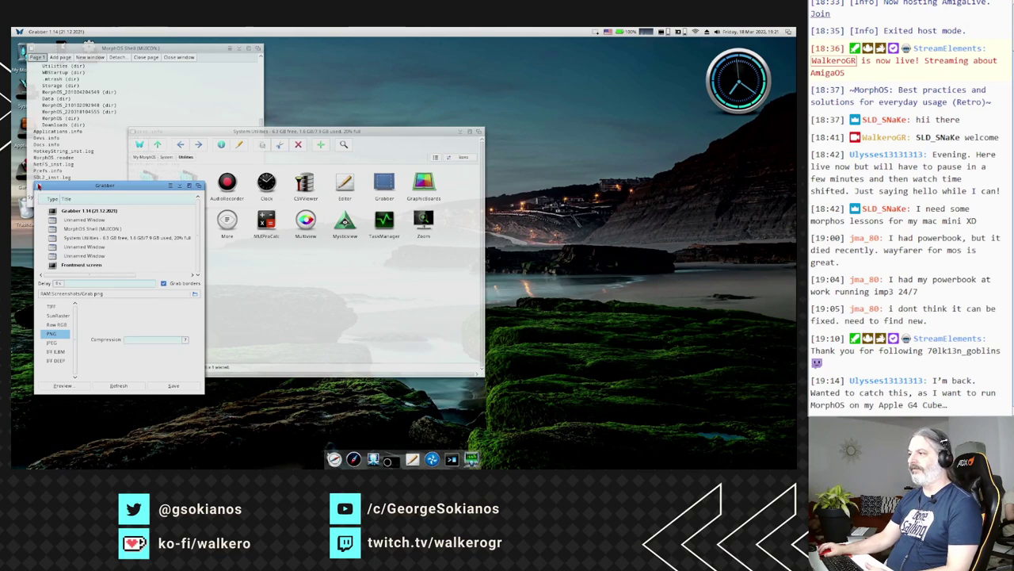
{"action": "left_click", "coordinate": [38, 186]}
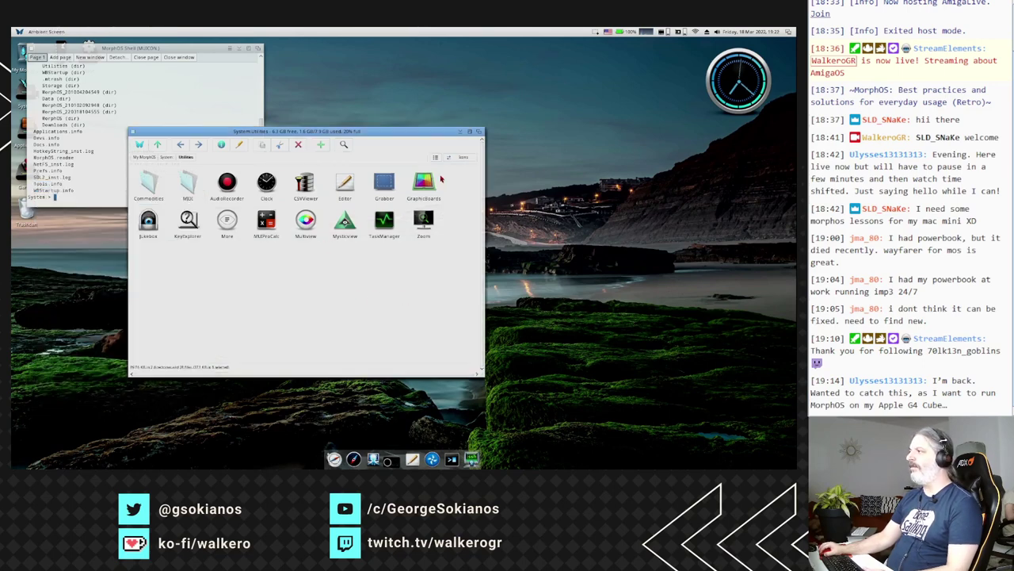
{"action": "left_click", "coordinate": [598, 32]}
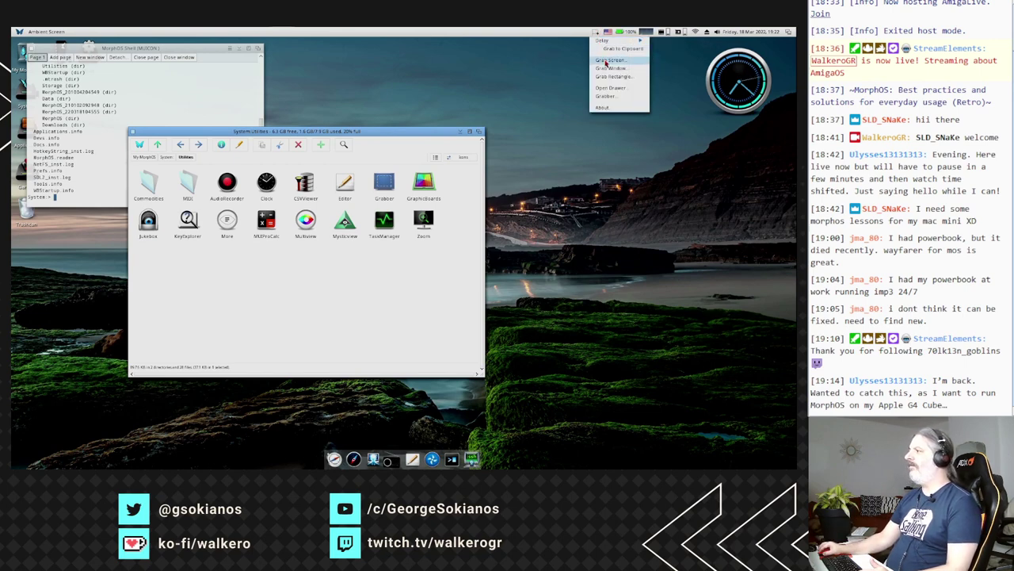
{"action": "left_click", "coordinate": [605, 61]}
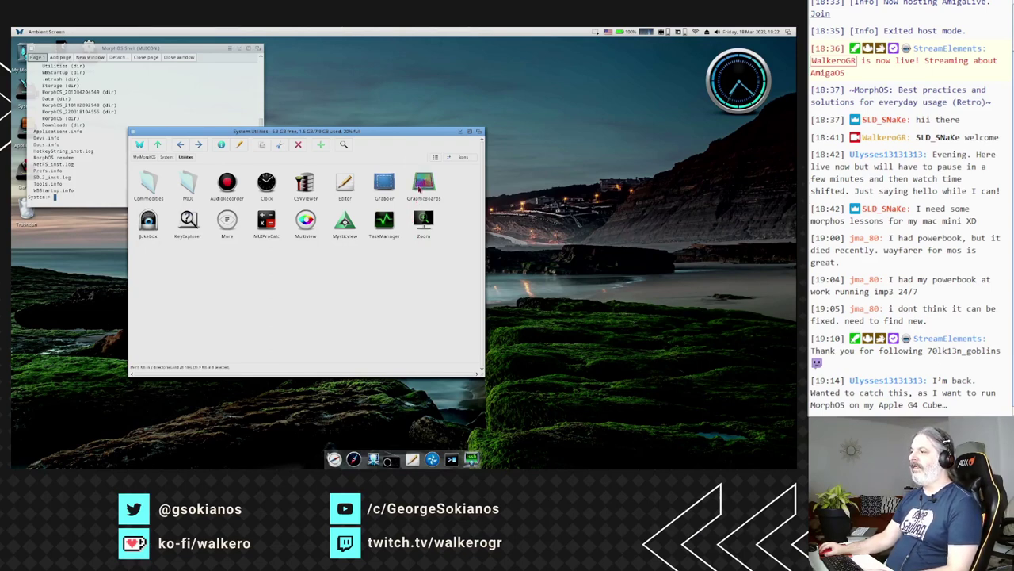
- Review the graphics card details in GraphicBoards and close it
{"action": "double_click", "coordinate": [420, 188]}
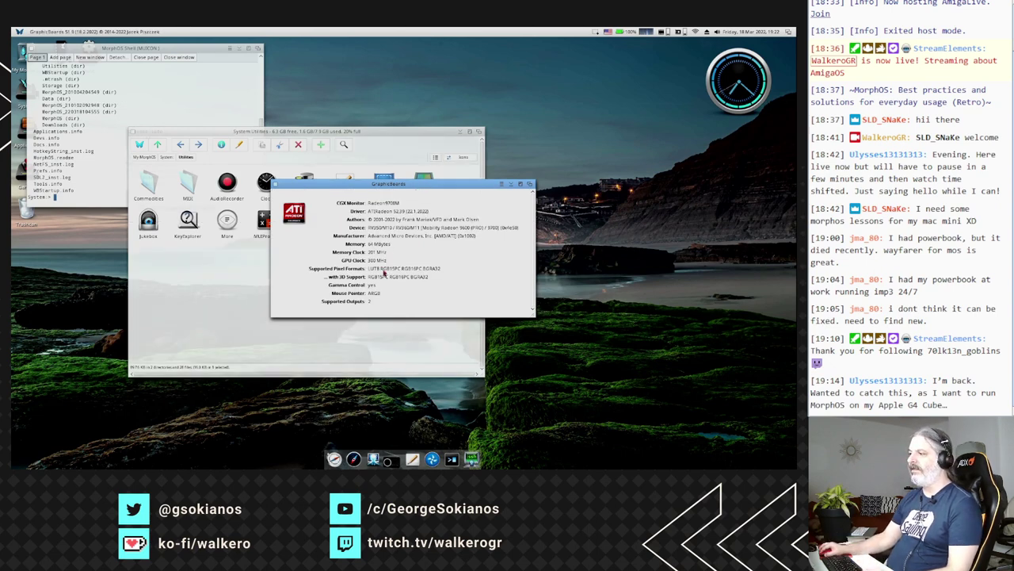
{"action": "left_click", "coordinate": [275, 185]}
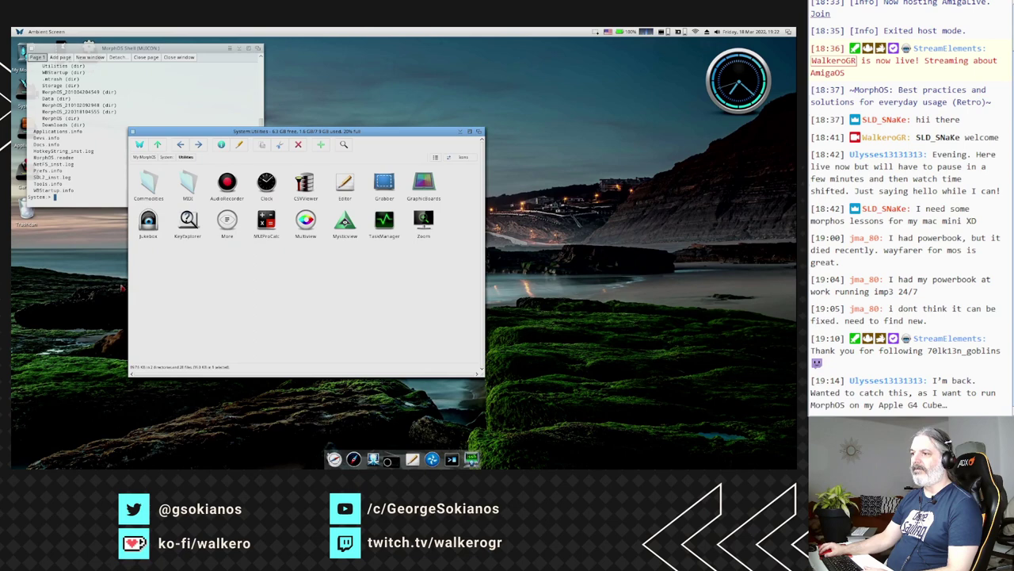
- Launch Jukebox in an enlarged window, look over its playlist commands, and quit it
{"action": "double_click", "coordinate": [149, 229]}
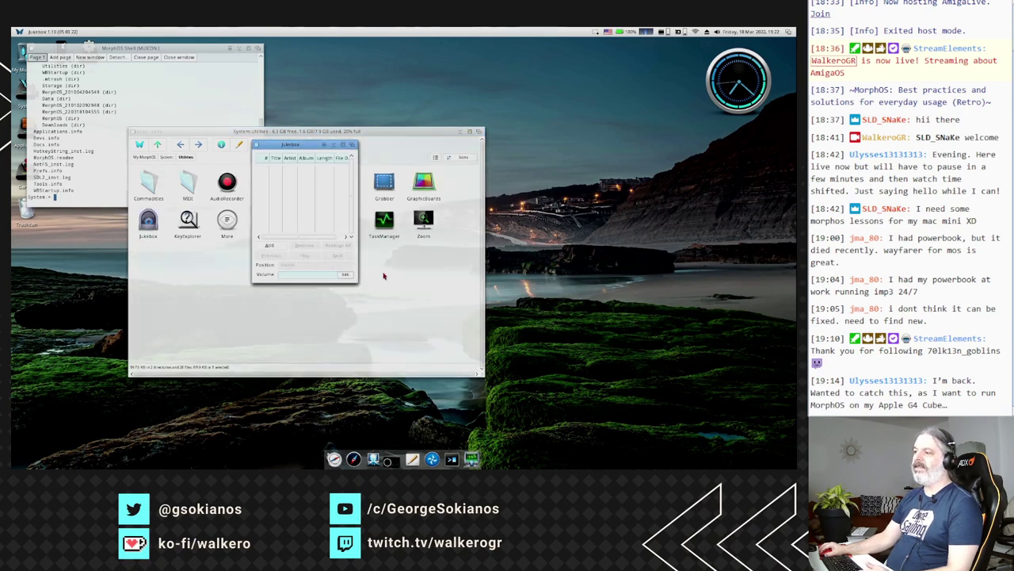
{"action": "left_click_drag", "start_coordinate": [355, 280], "coordinate": [512, 274]}
{"action": "left_click_drag", "start_coordinate": [383, 145], "coordinate": [323, 193]}
{"action": "right_click", "coordinate": [30, 46]}
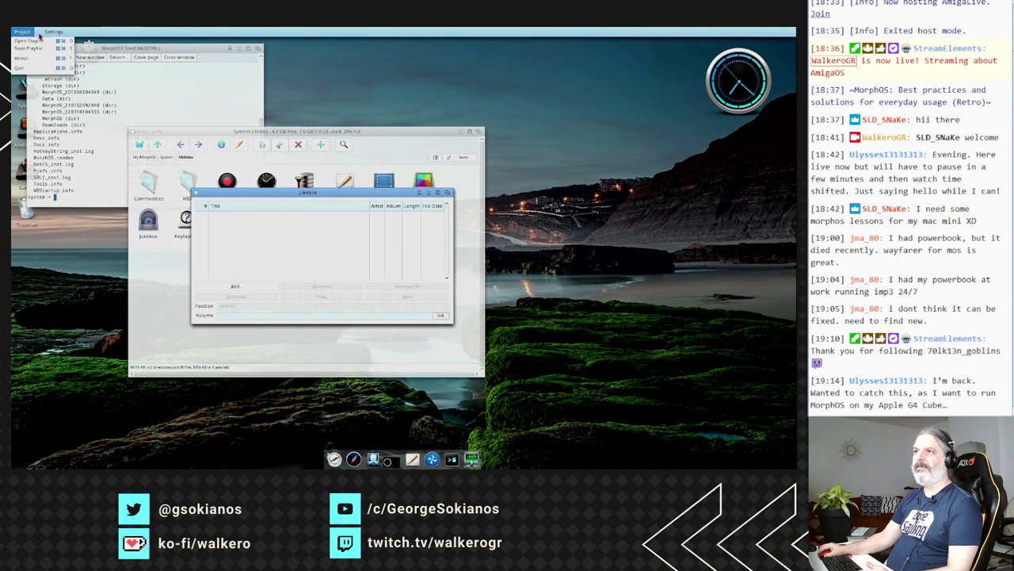
{"action": "mouse_move", "coordinate": [58, 31]}
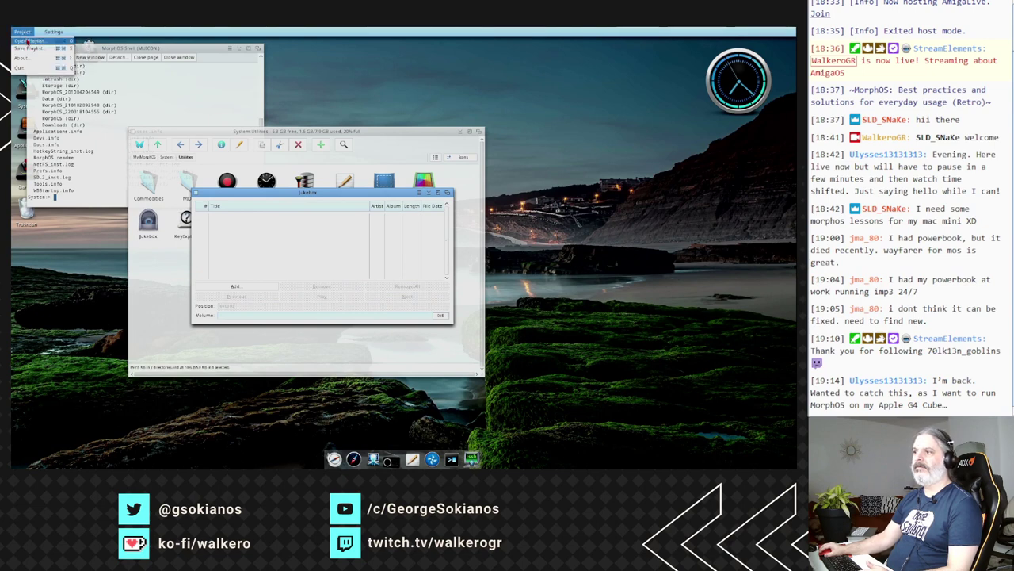
{"action": "mouse_move", "coordinate": [22, 31]}
{"action": "key", "text": "super+q"}
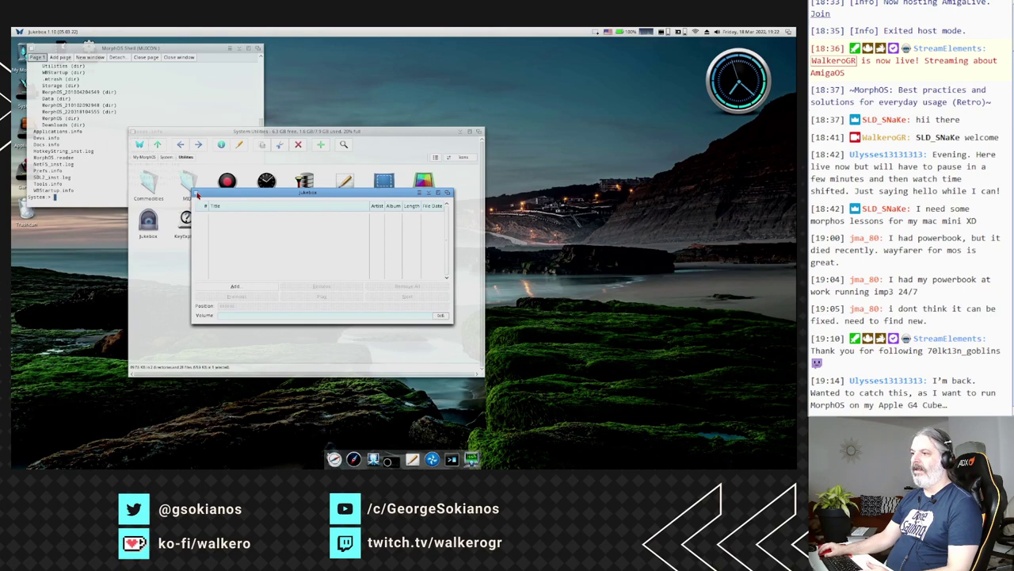
- Launch KeyExplorer, look up the key sequence and key code for the Ä character, and close it
{"action": "double_click", "coordinate": [188, 222]}
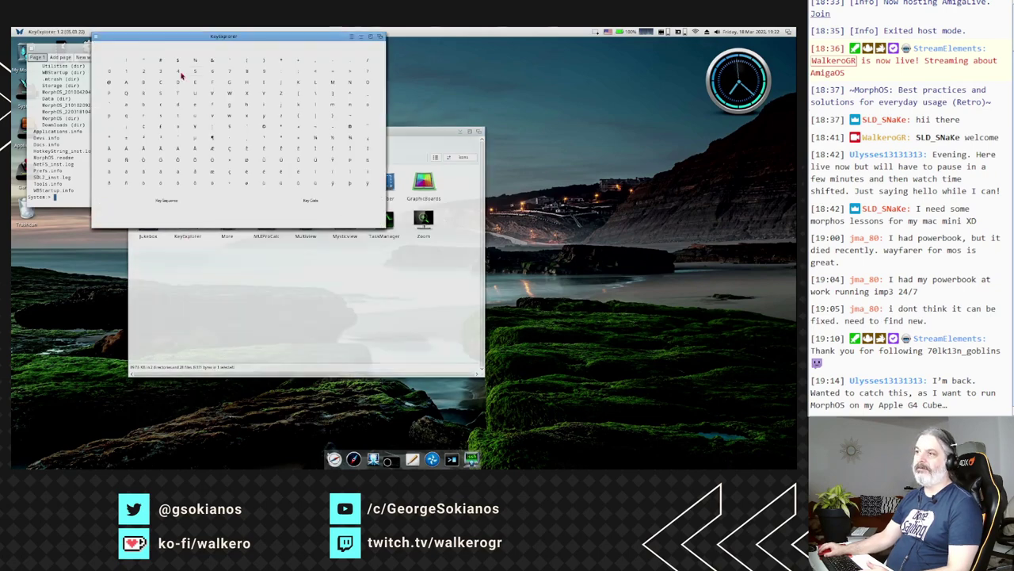
{"action": "left_click_drag", "start_coordinate": [206, 36], "coordinate": [185, 213]}
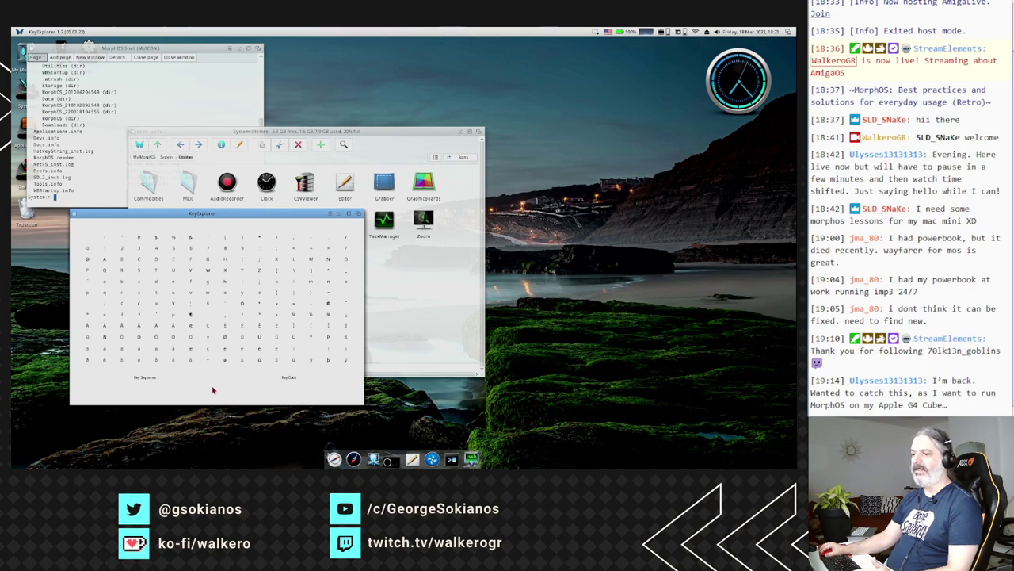
{"action": "left_click", "coordinate": [156, 328]}
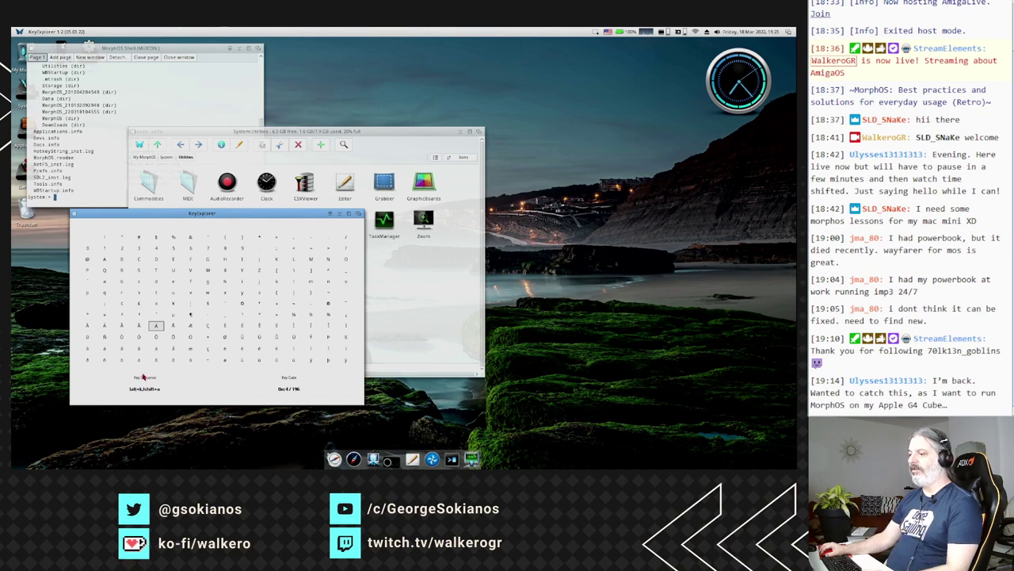
{"action": "left_click", "coordinate": [73, 214]}
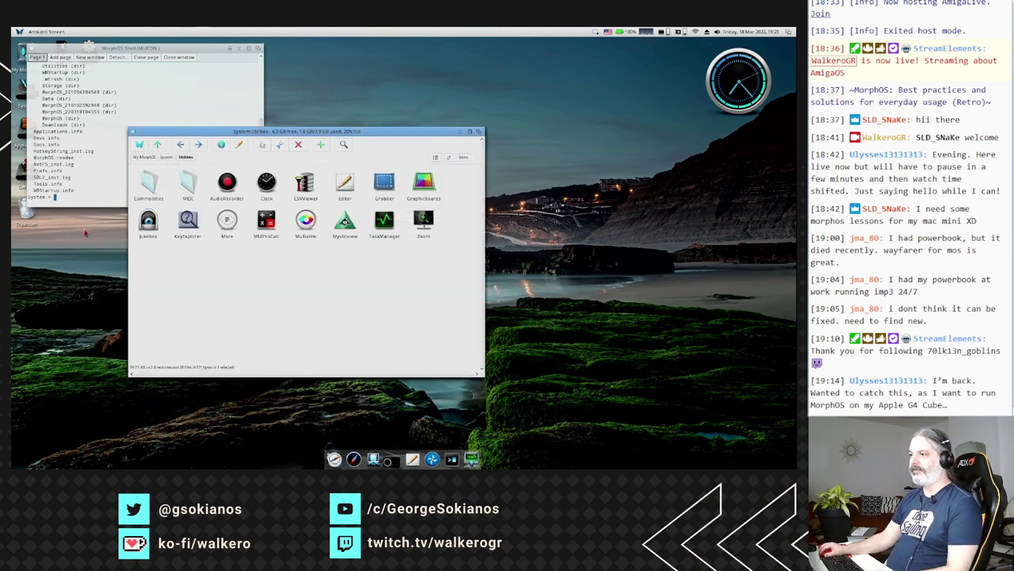
- Launch More, view user-startup from the S: drawer in an enlarged window, and close the viewer
{"action": "double_click", "coordinate": [227, 224]}
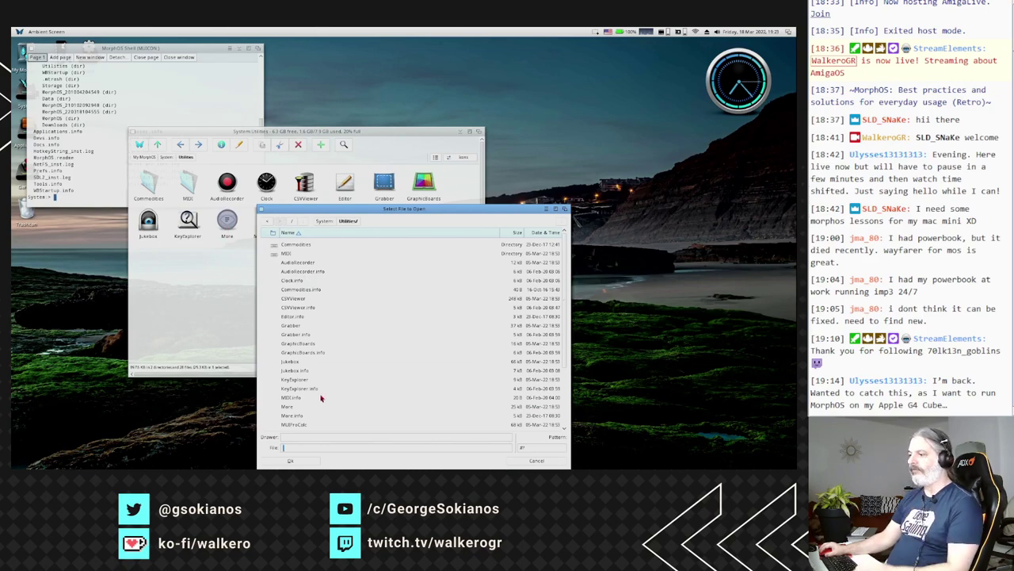
{"action": "left_click", "coordinate": [337, 440]}
{"action": "type", "text": "s:"}
{"action": "key", "text": "Return"}
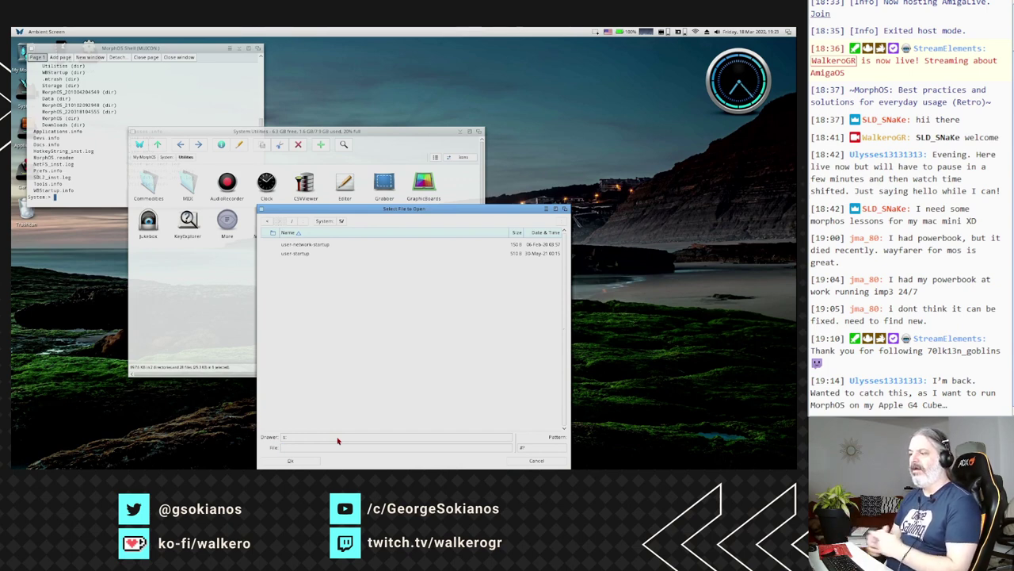
{"action": "double_click", "coordinate": [302, 253]}
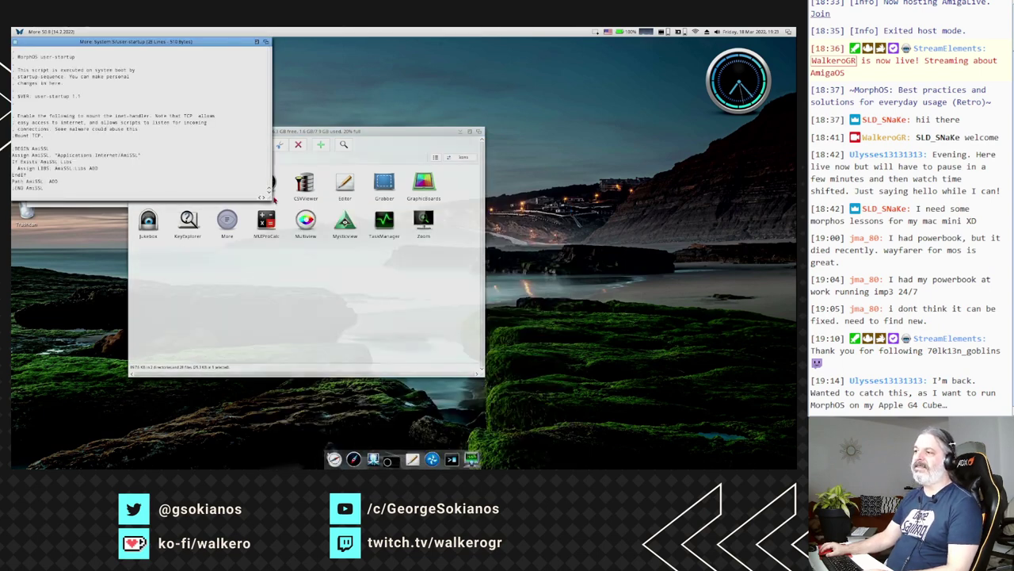
{"action": "left_click_drag", "start_coordinate": [268, 195], "coordinate": [346, 276]}
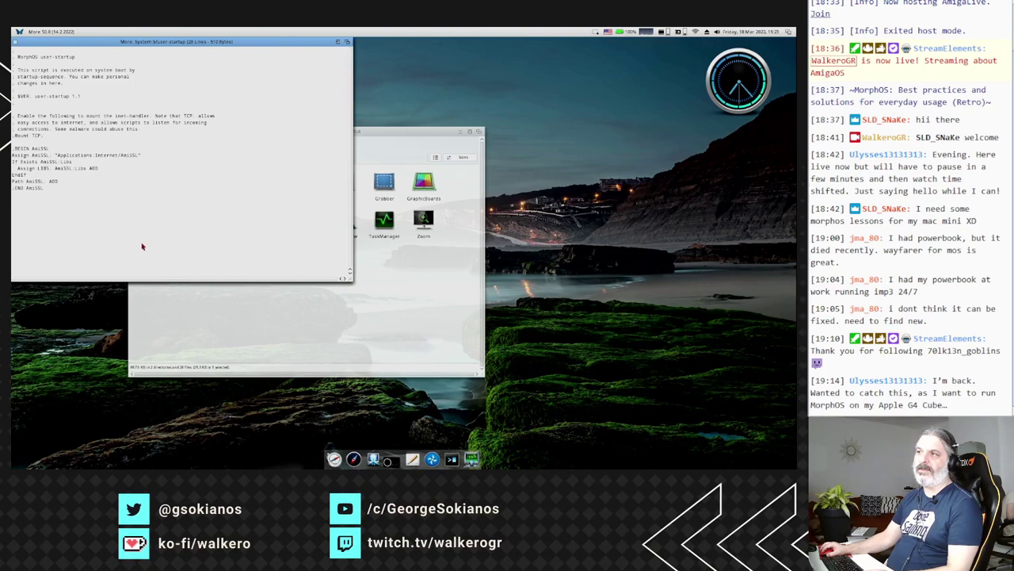
{"action": "left_click_drag", "start_coordinate": [115, 36], "coordinate": [145, 64]}
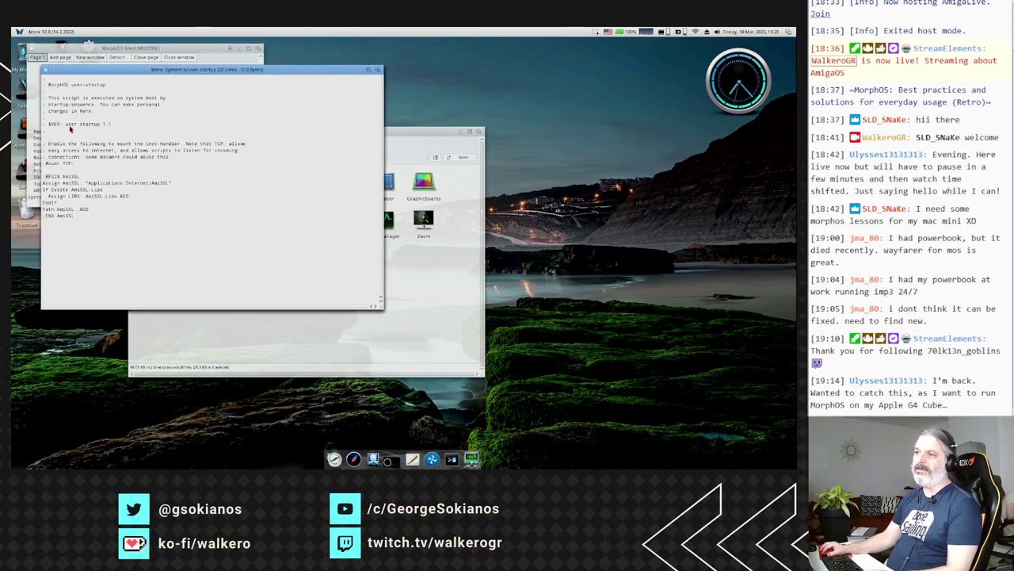
{"action": "left_click", "coordinate": [48, 70]}
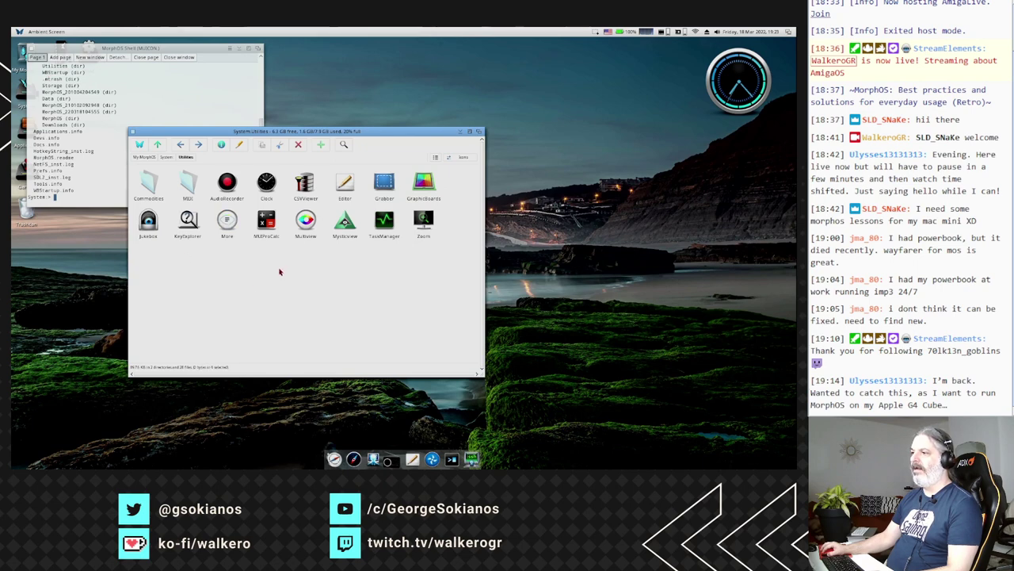
- Launch MUIProCalc to look over the calculator's functions, and close it
{"action": "double_click", "coordinate": [266, 226]}
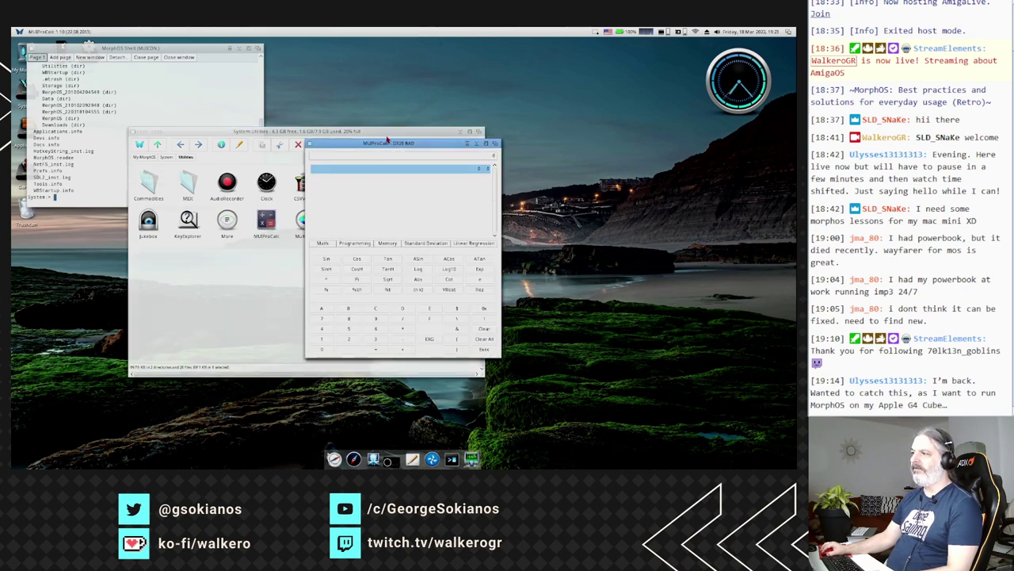
{"action": "left_click_drag", "start_coordinate": [387, 139], "coordinate": [245, 130]}
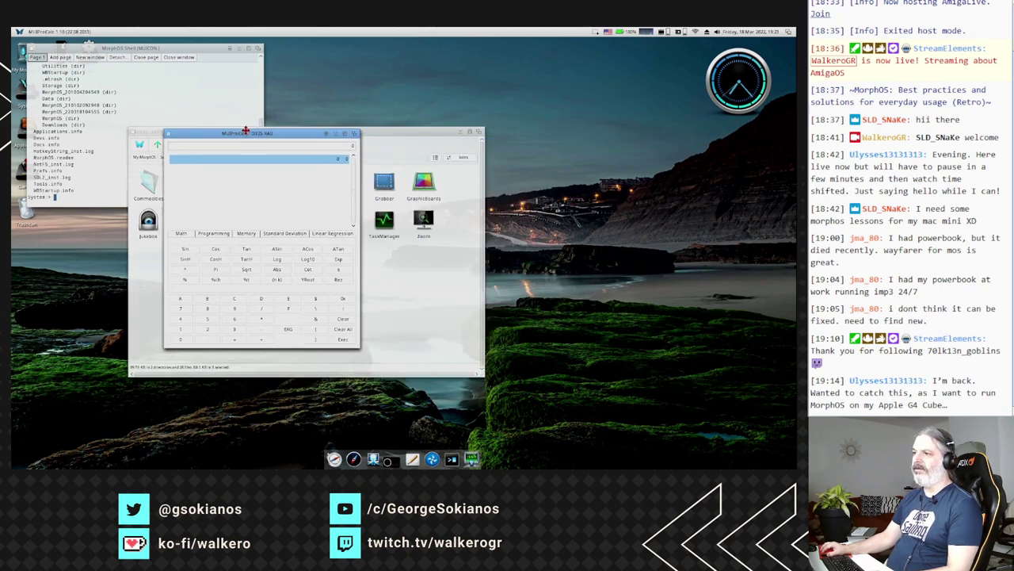
{"action": "left_click", "coordinate": [167, 135]}
- Launch Multiview to show its empty viewer window, and close it
{"action": "double_click", "coordinate": [310, 226]}
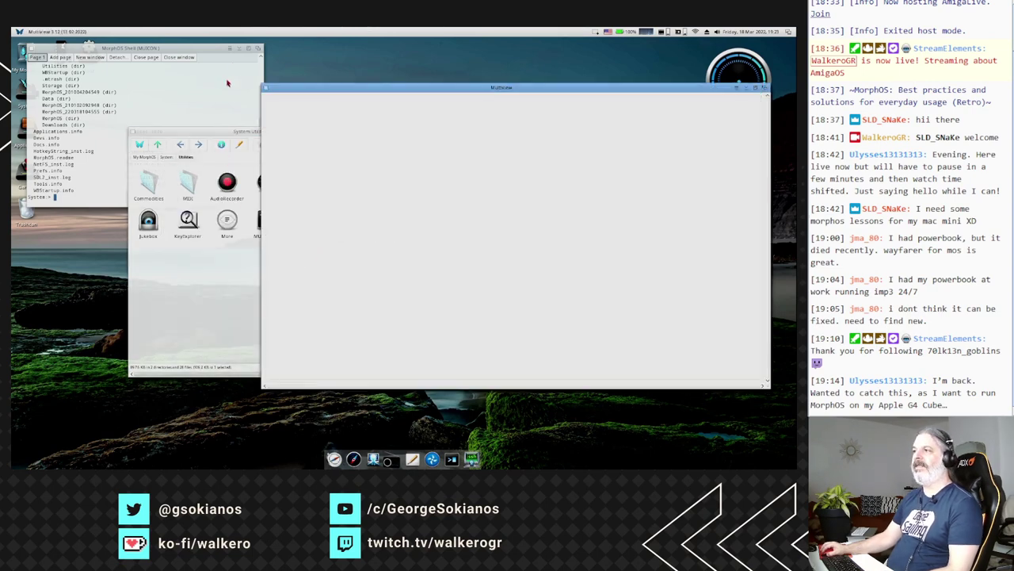
{"action": "left_click_drag", "start_coordinate": [275, 88], "coordinate": [168, 91]}
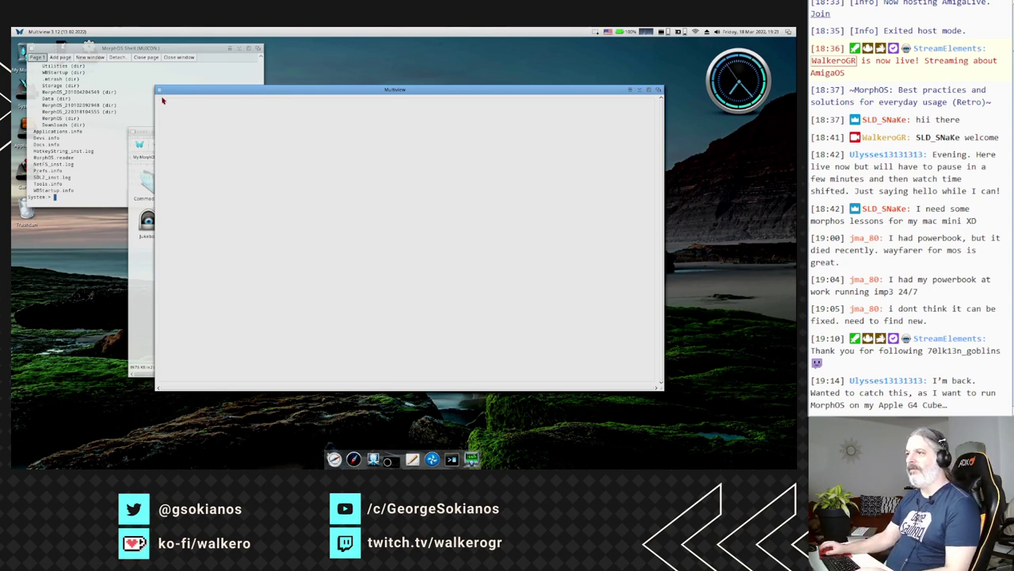
{"action": "left_click", "coordinate": [158, 90]}
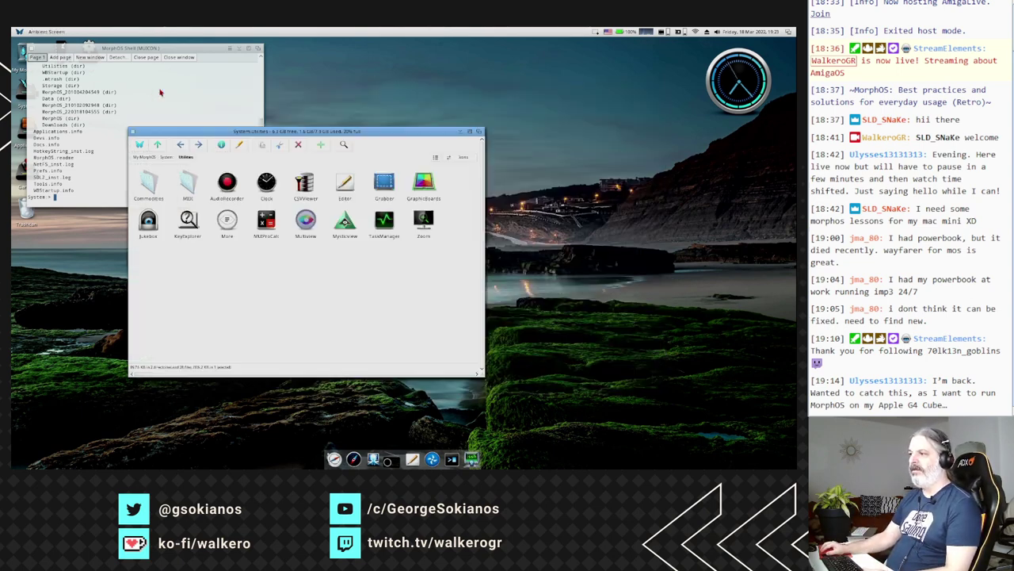
- Launch MysticView and load all the pictures from the myHome/pictures/chromecast drawer on DH2
{"action": "double_click", "coordinate": [338, 229]}
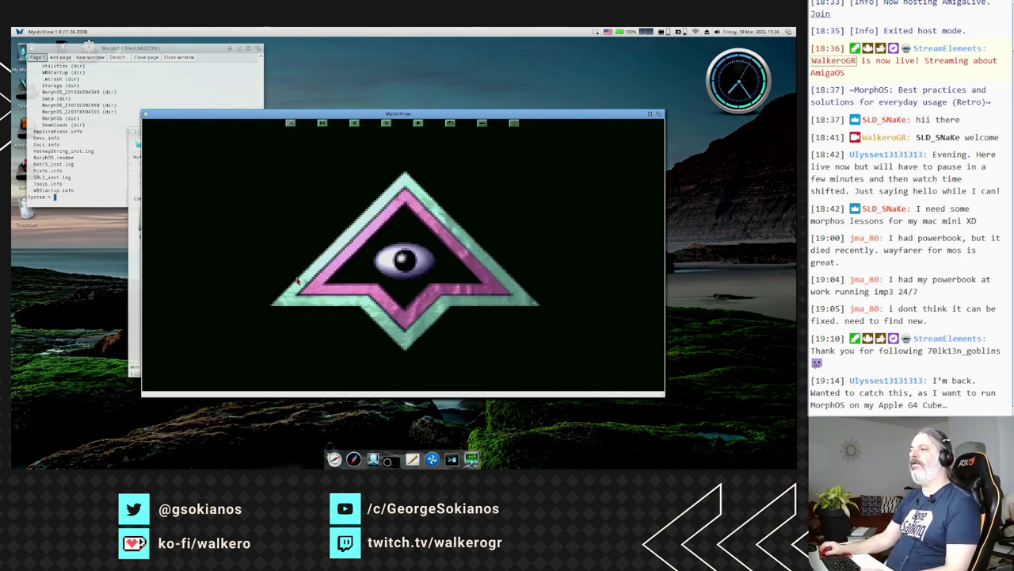
{"action": "right_click", "coordinate": [46, 32]}
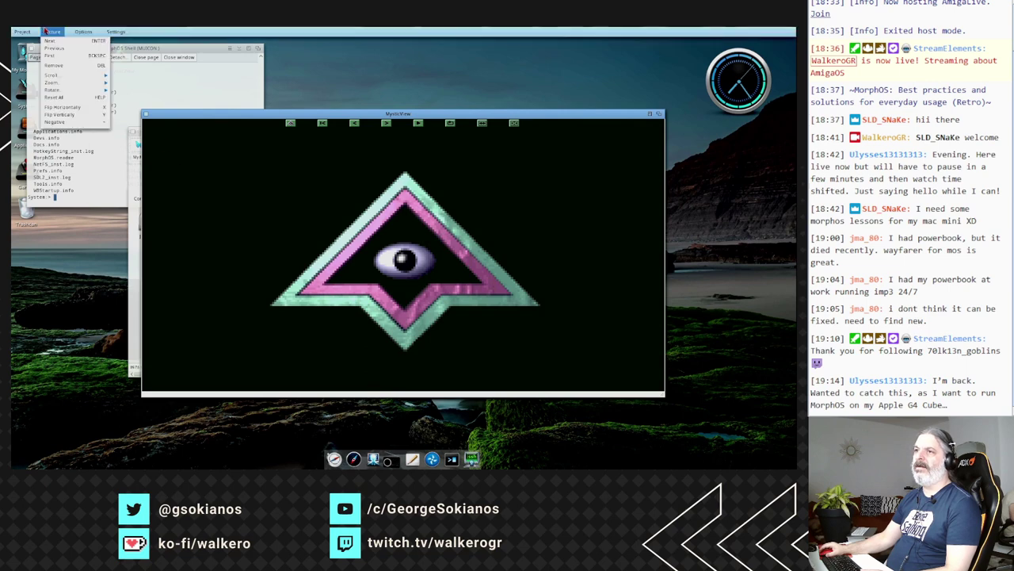
{"action": "left_click", "coordinate": [52, 40]}
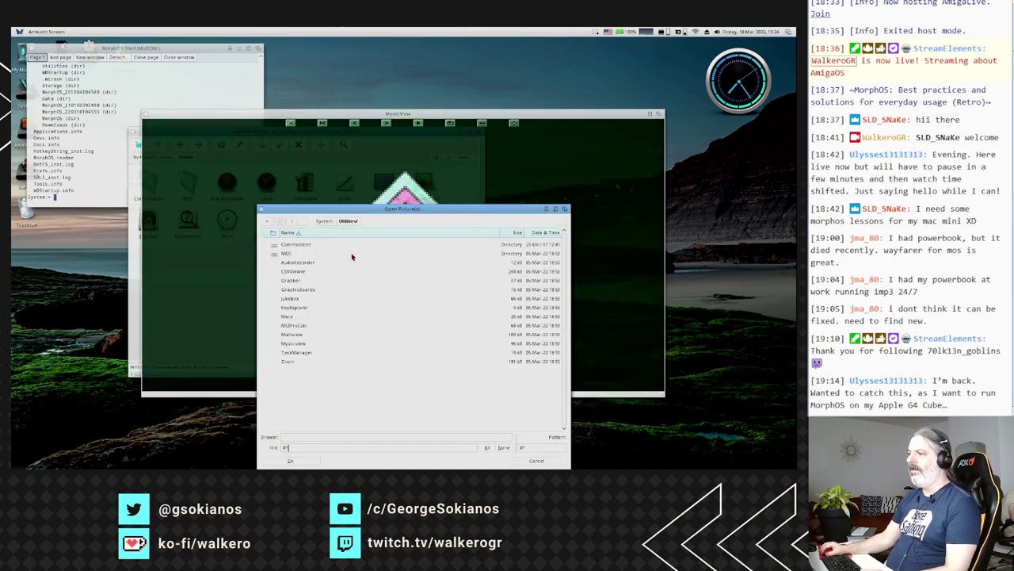
{"action": "left_click", "coordinate": [324, 221]}
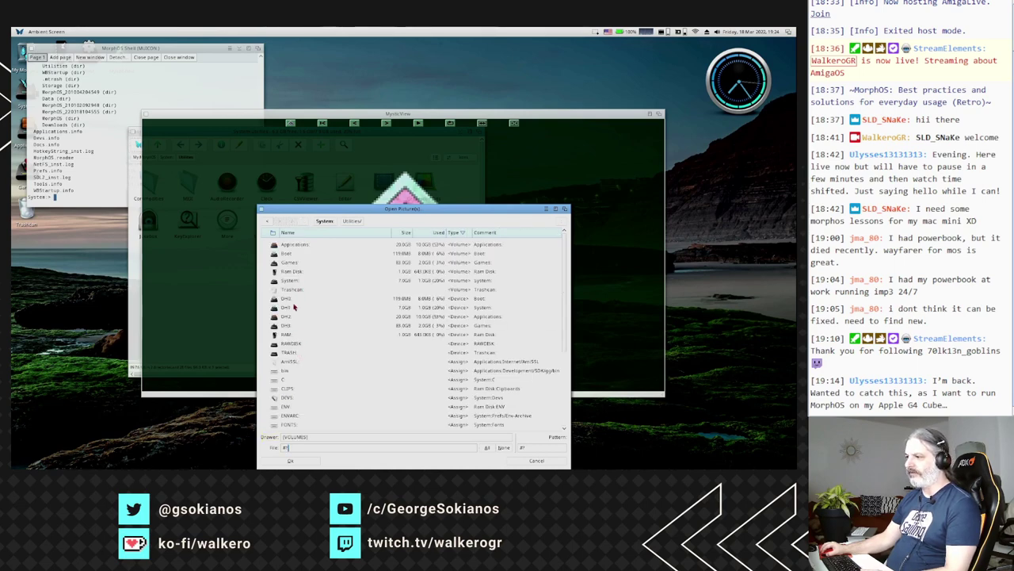
{"action": "left_click", "coordinate": [293, 307]}
{"action": "double_click", "coordinate": [291, 317]}
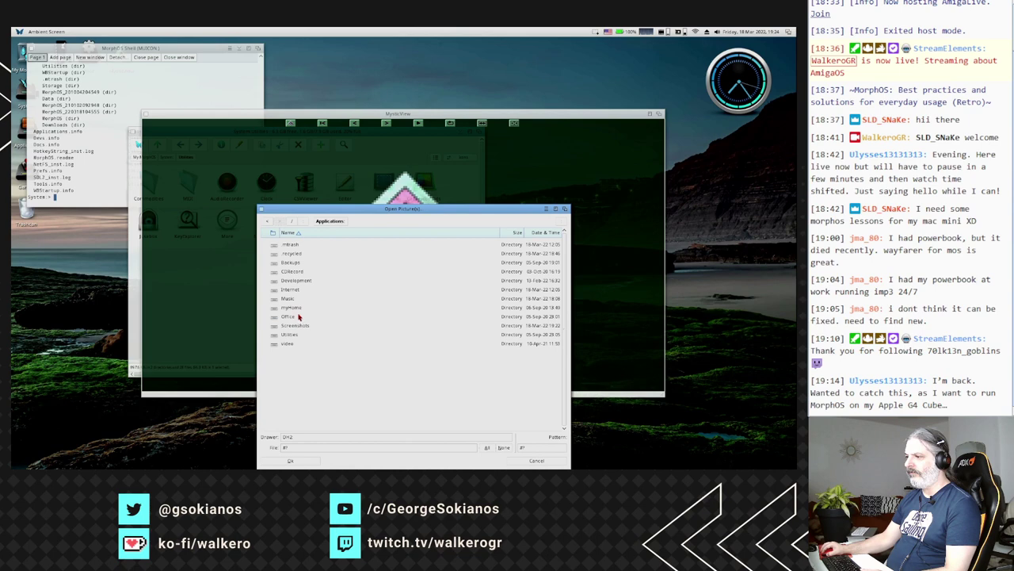
{"action": "double_click", "coordinate": [294, 307]}
{"action": "double_click", "coordinate": [294, 262]}
{"action": "double_click", "coordinate": [295, 245]}
{"action": "left_click", "coordinate": [297, 247]}
{"action": "left_click_drag", "start_coordinate": [297, 249], "coordinate": [300, 469]}
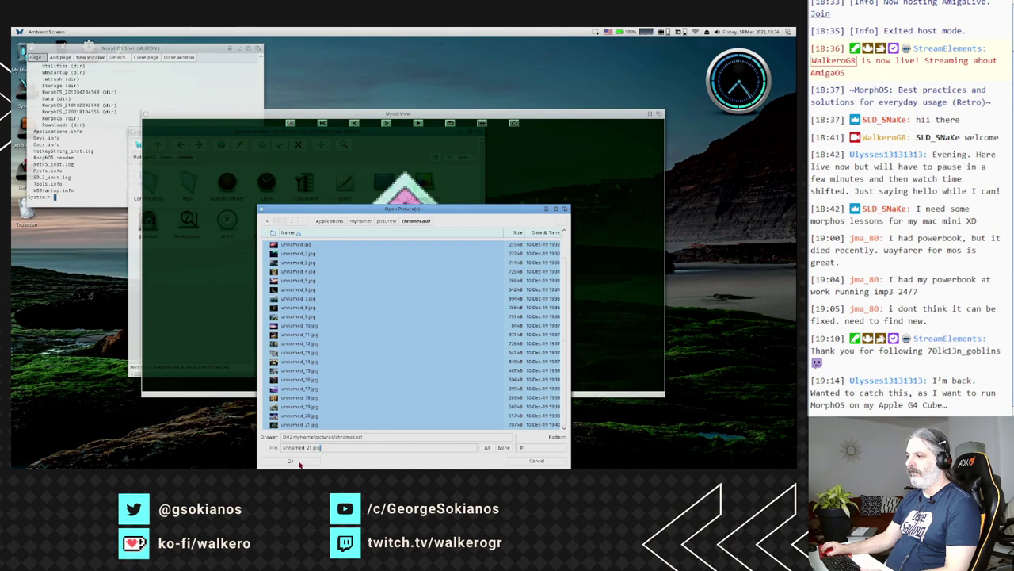
{"action": "left_click", "coordinate": [299, 463]}
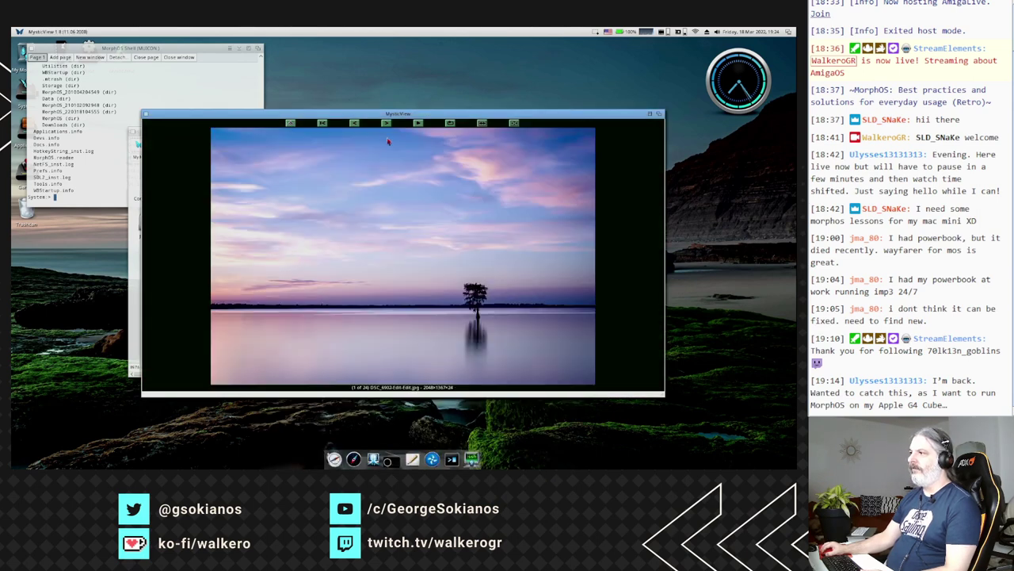
- Enlarge the MysticView window, browse the loaded pictures individually and as a slideshow, and close the viewer
{"action": "left_click_drag", "start_coordinate": [401, 116], "coordinate": [332, 55]}
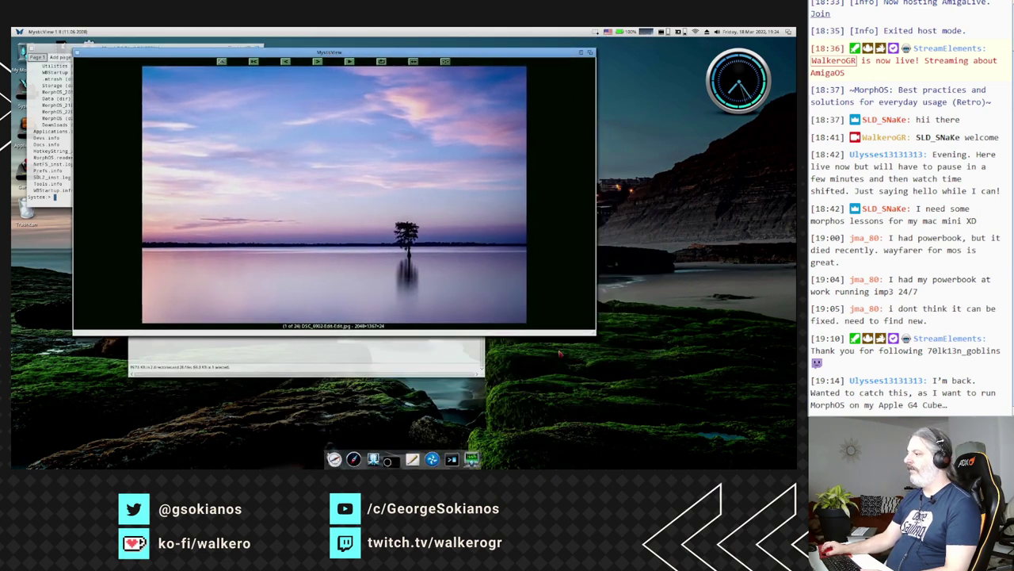
{"action": "left_click_drag", "start_coordinate": [591, 331], "coordinate": [716, 464]}
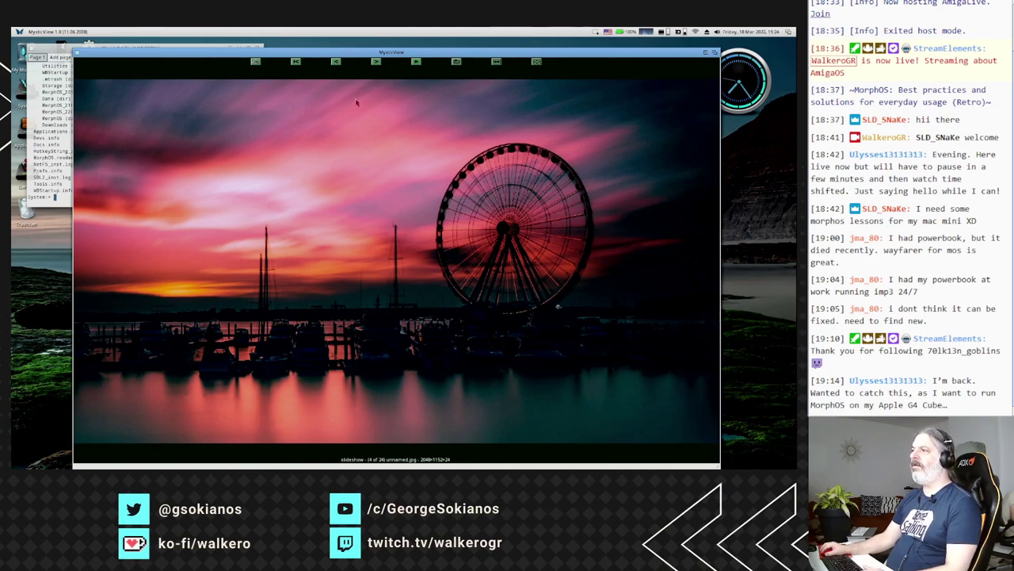
{"action": "left_click", "coordinate": [376, 62]}
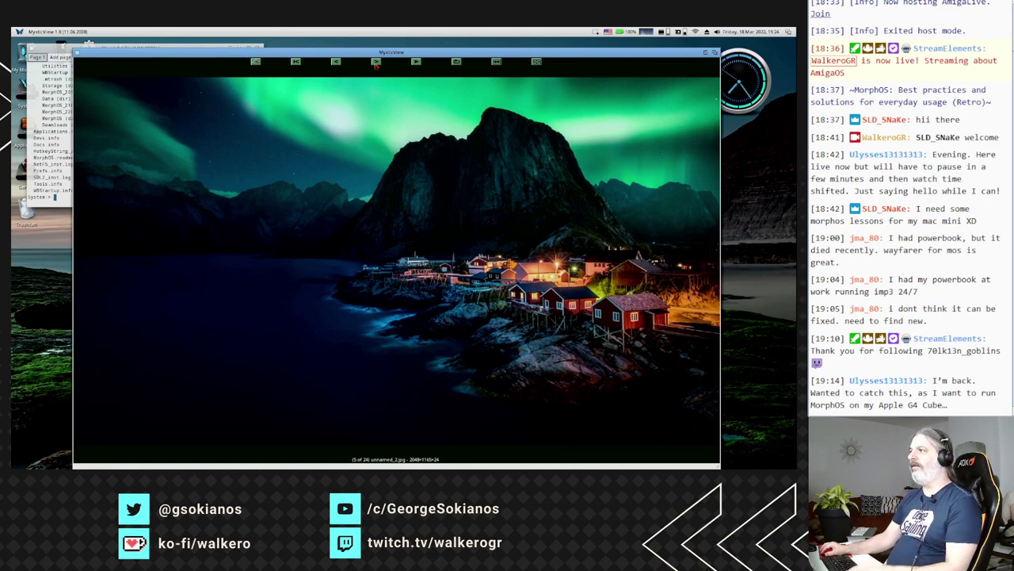
{"action": "left_click", "coordinate": [415, 63]}
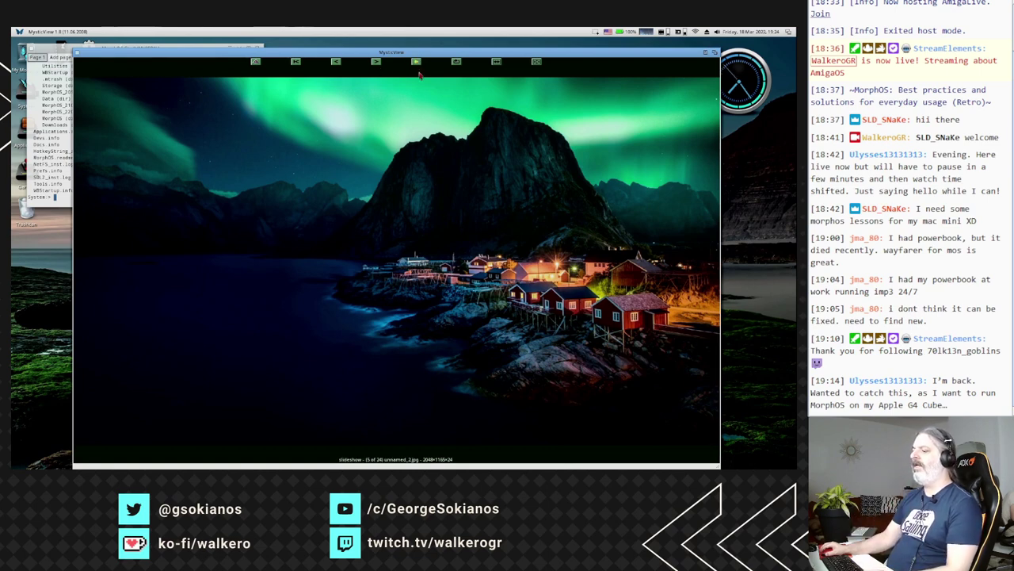
{"action": "left_click", "coordinate": [377, 63]}
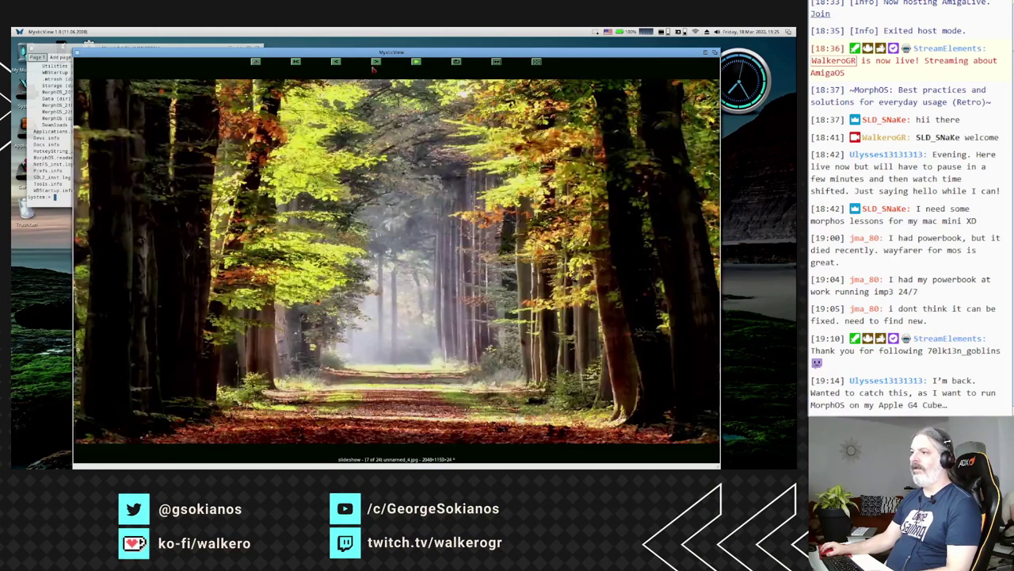
{"action": "left_click", "coordinate": [77, 53]}
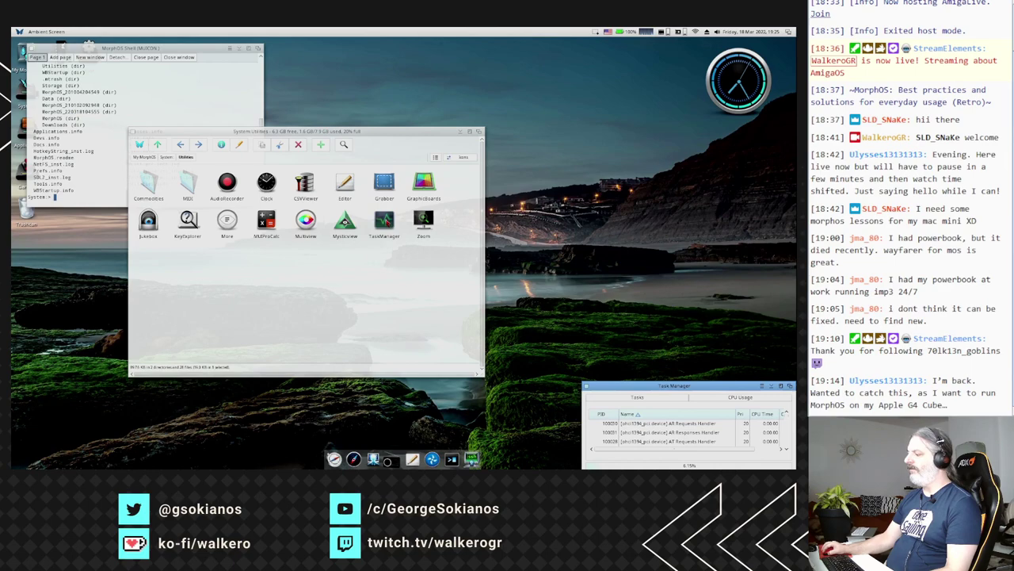
- Enlarge the Task Manager window to view the running tasks, and display the CPU usage graph
{"action": "left_click_drag", "start_coordinate": [721, 388], "coordinate": [330, 103]}
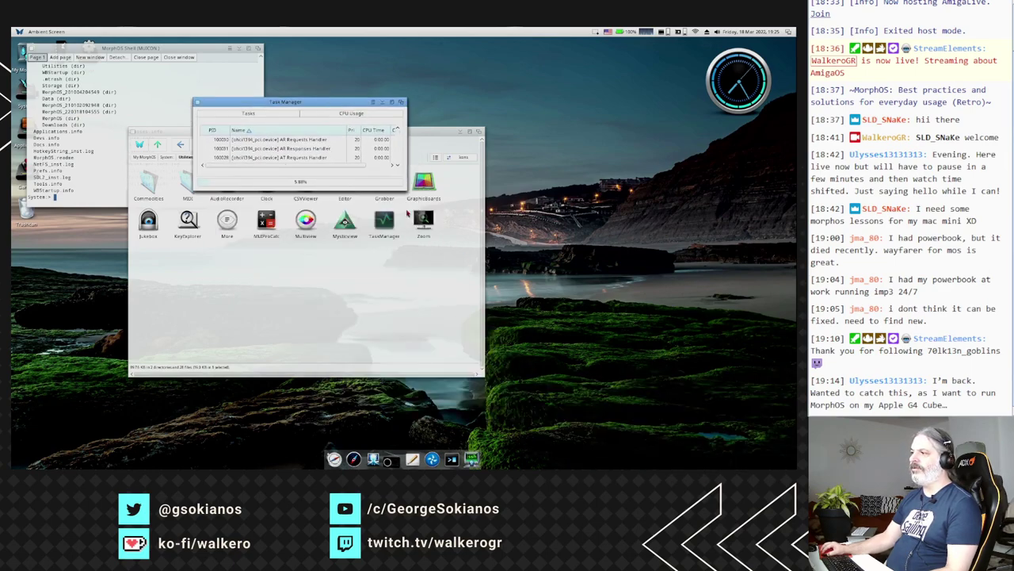
{"action": "left_click_drag", "start_coordinate": [407, 188], "coordinate": [508, 418]}
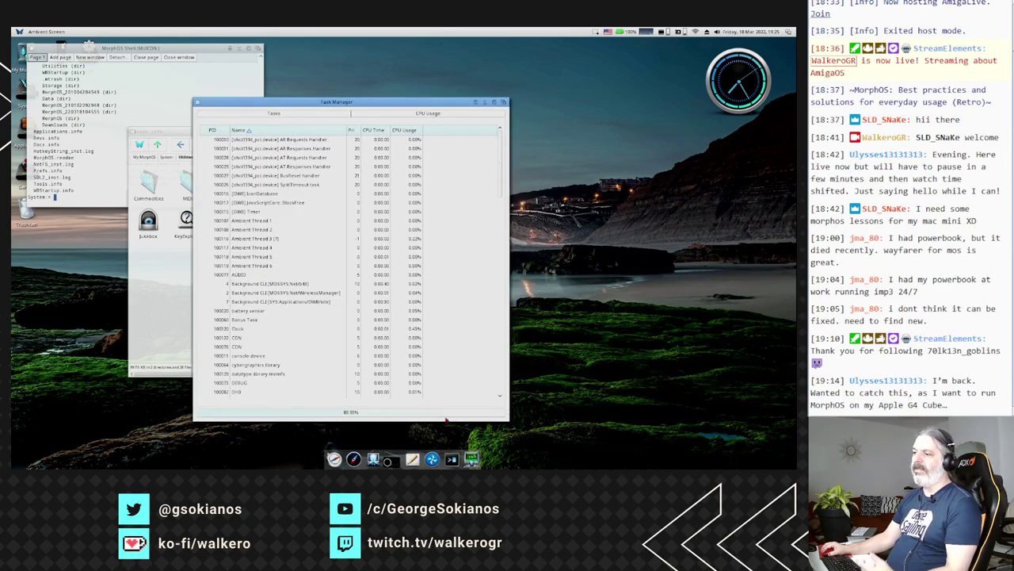
{"action": "left_click", "coordinate": [399, 121]}
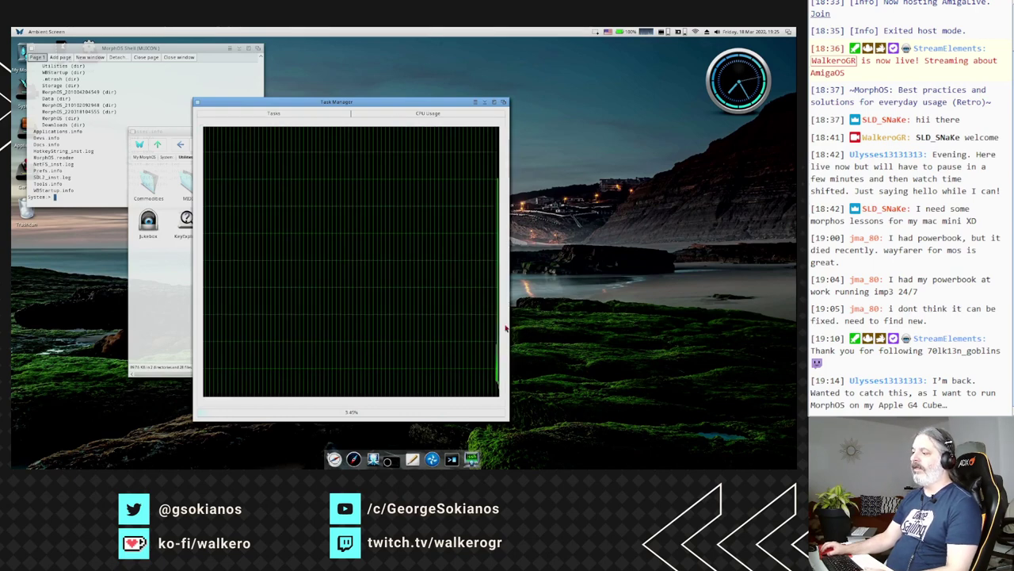
- Return Task Manager to its list of running tasks and close it
{"action": "left_click", "coordinate": [234, 116]}
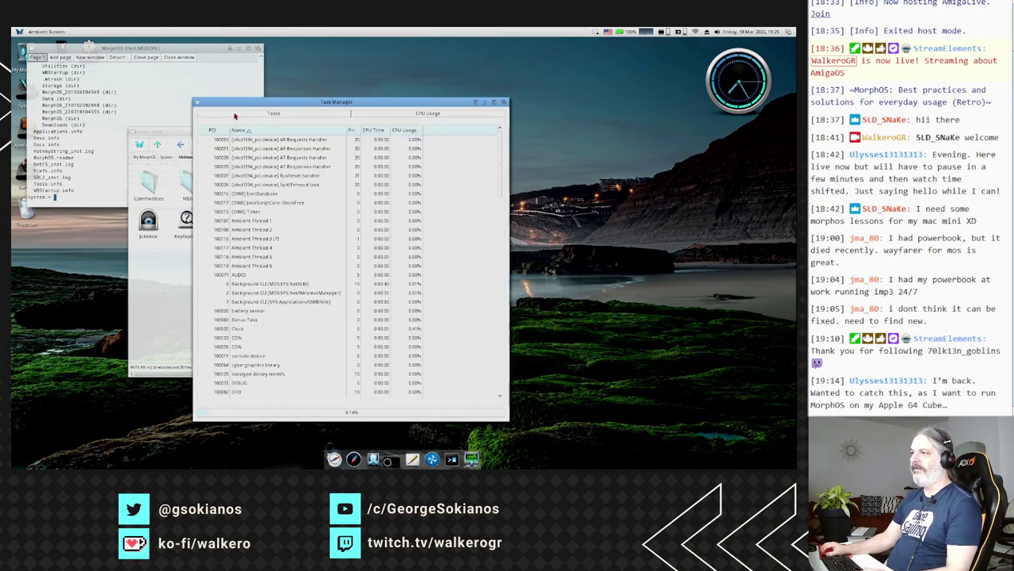
{"action": "left_click", "coordinate": [198, 104]}
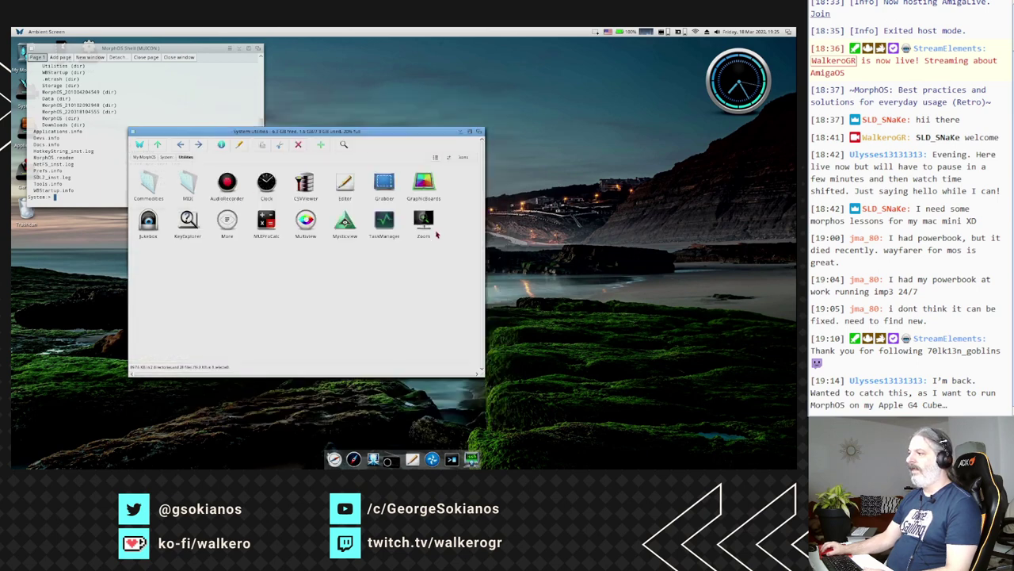
- Launch Zoom from Utilities, enlarge its window to show the magnified screen area, and close it
{"action": "double_click", "coordinate": [426, 221]}
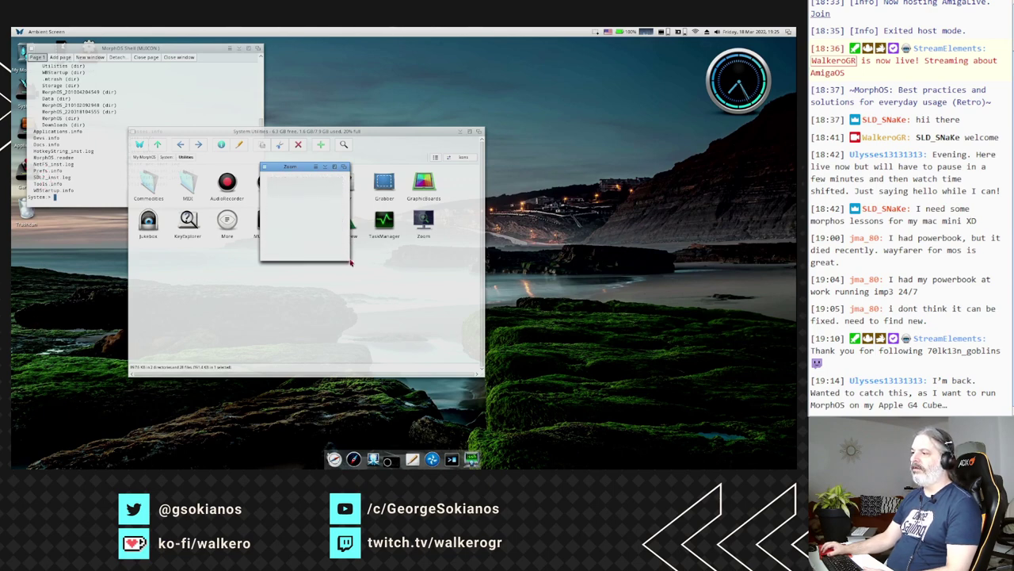
{"action": "left_click_drag", "start_coordinate": [349, 259], "coordinate": [418, 295]}
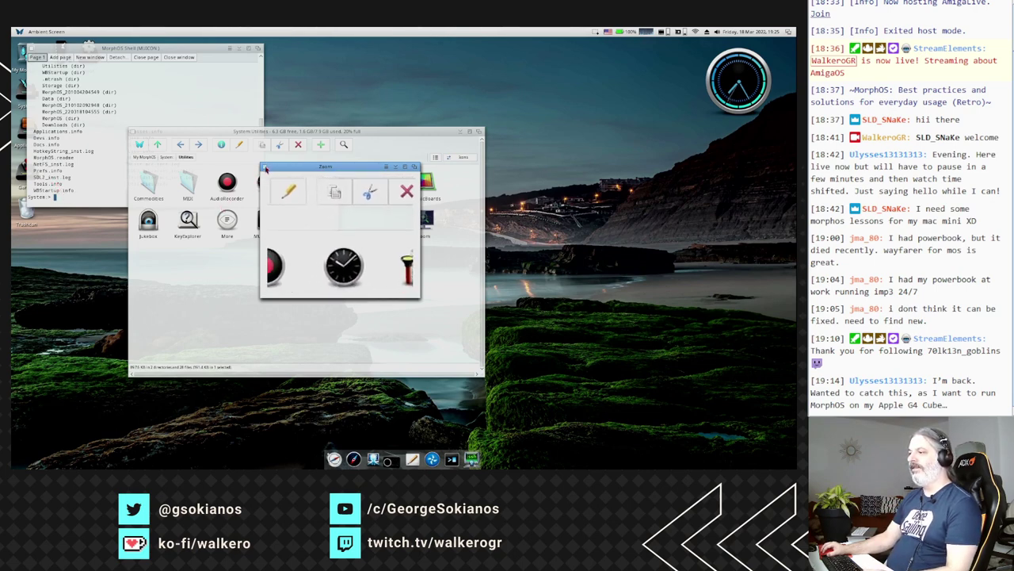
{"action": "left_click", "coordinate": [264, 167]}
- Go up from Utilities to the System drawer, and close the drawer and Shell windows
{"action": "left_click_drag", "start_coordinate": [240, 133], "coordinate": [283, 154]}
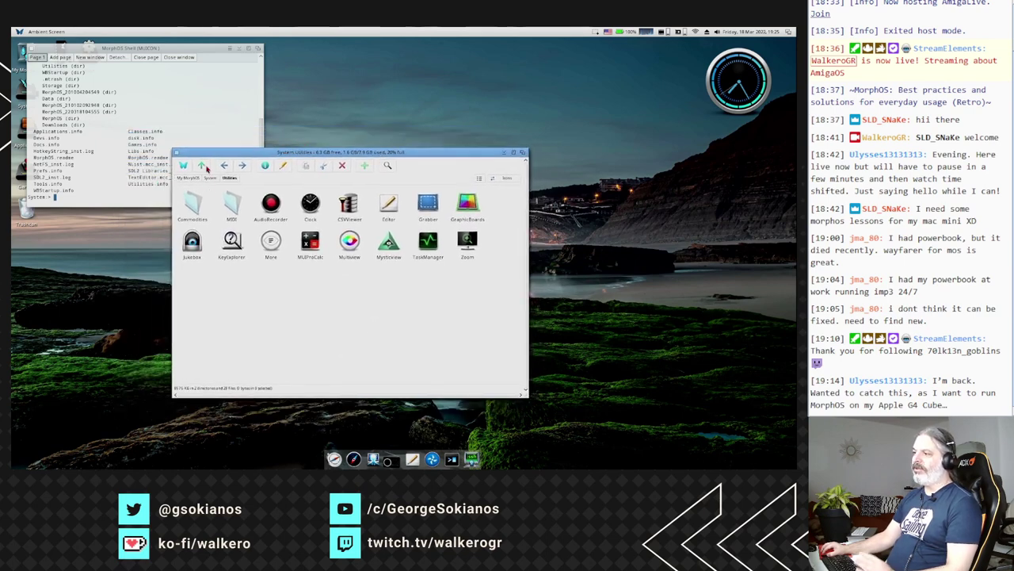
{"action": "left_click", "coordinate": [203, 165]}
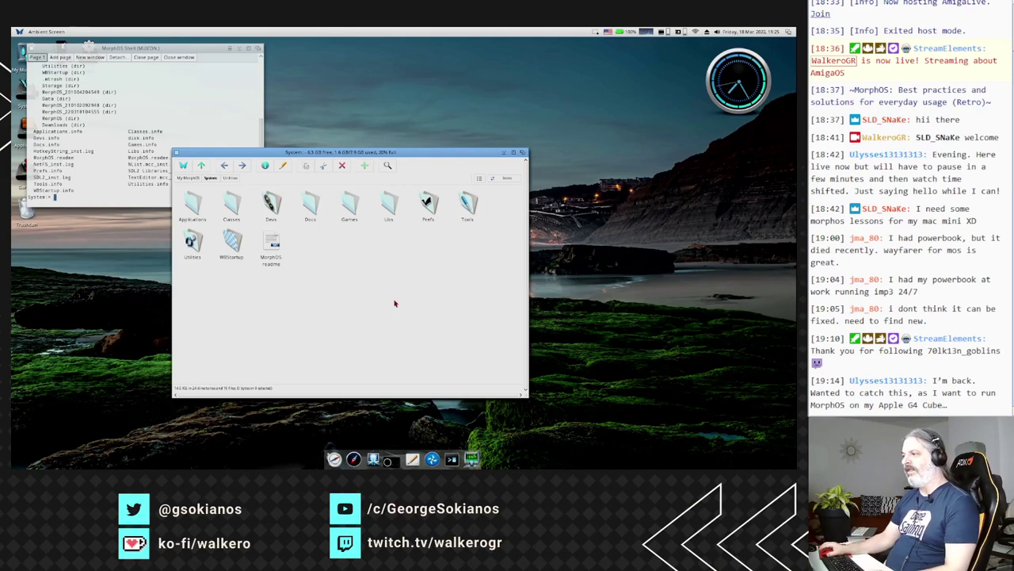
{"action": "left_click", "coordinate": [178, 153]}
{"action": "left_click", "coordinate": [35, 49]}
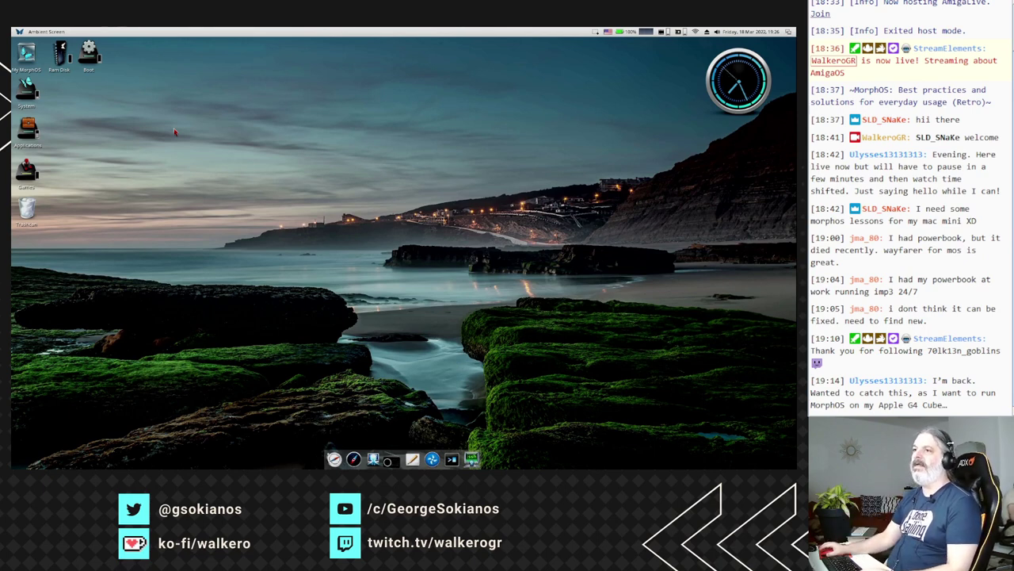
- Show the About windows for Ambient and MorphOS side by side
{"action": "right_click", "coordinate": [33, 32]}
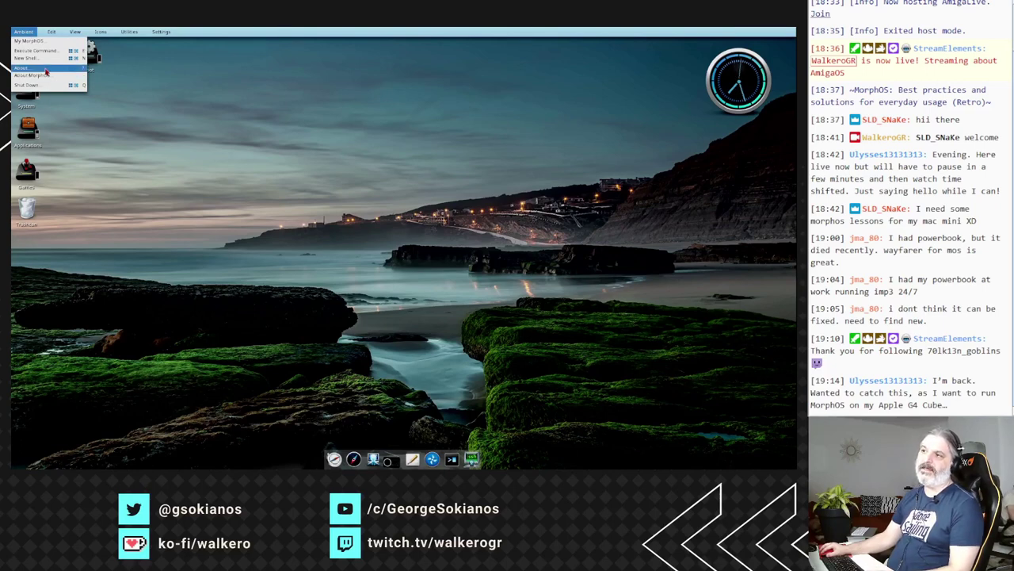
{"action": "left_click", "coordinate": [45, 71]}
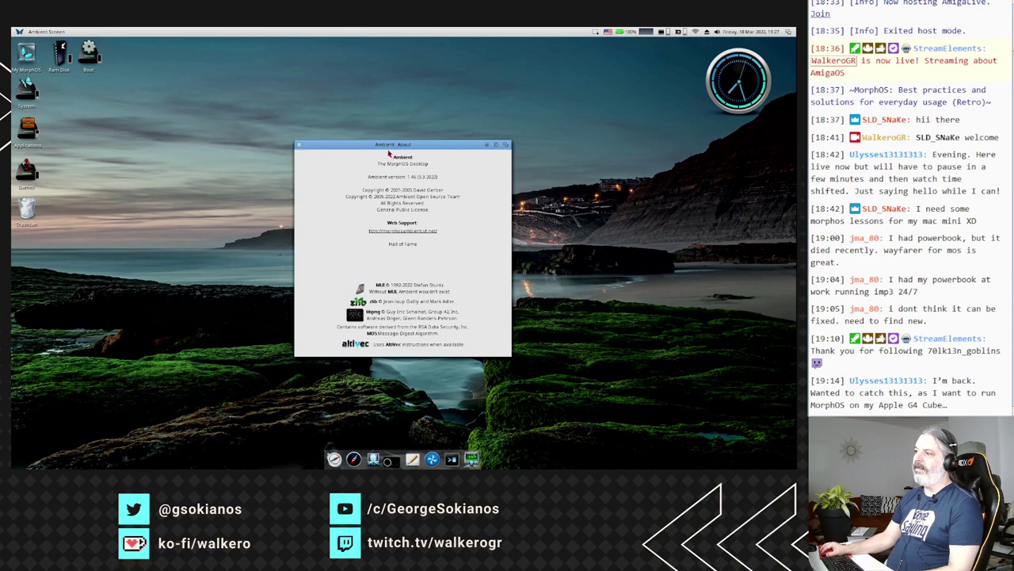
{"action": "left_click_drag", "start_coordinate": [388, 149], "coordinate": [189, 87]}
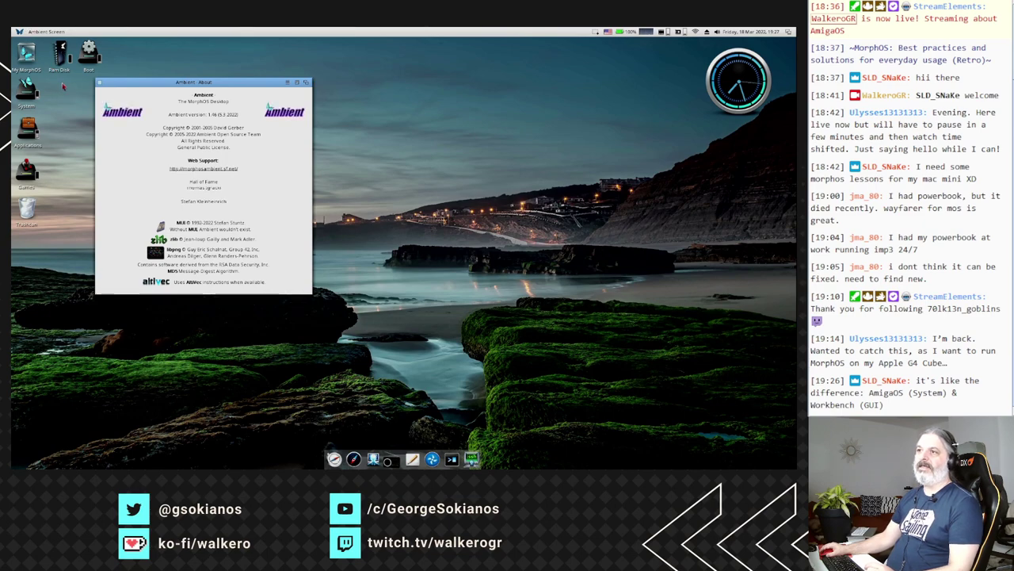
{"action": "left_click", "coordinate": [61, 50]}
{"action": "right_click", "coordinate": [23, 31]}
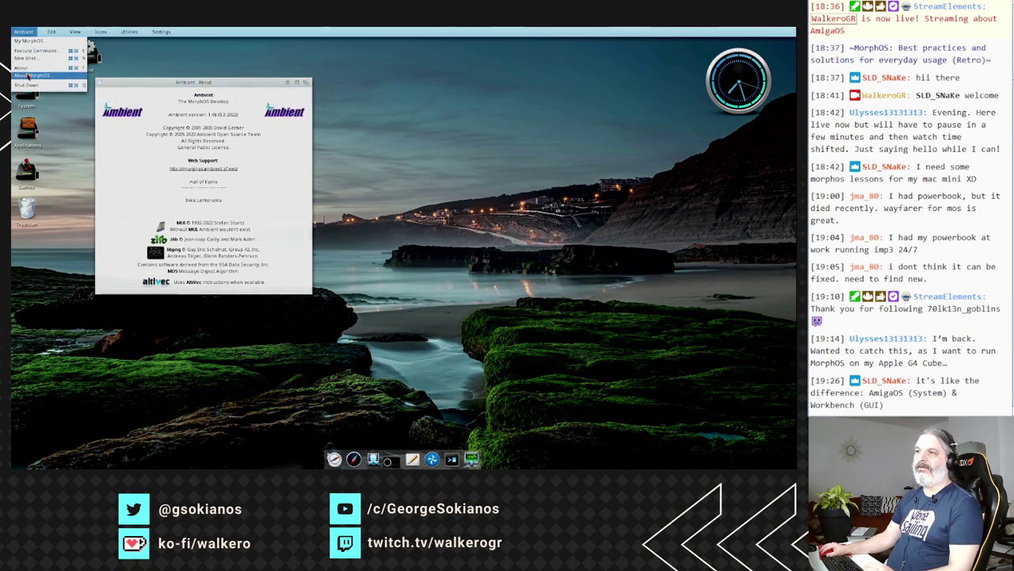
{"action": "left_click", "coordinate": [29, 75]}
{"action": "left_click_drag", "start_coordinate": [262, 125], "coordinate": [358, 82]}
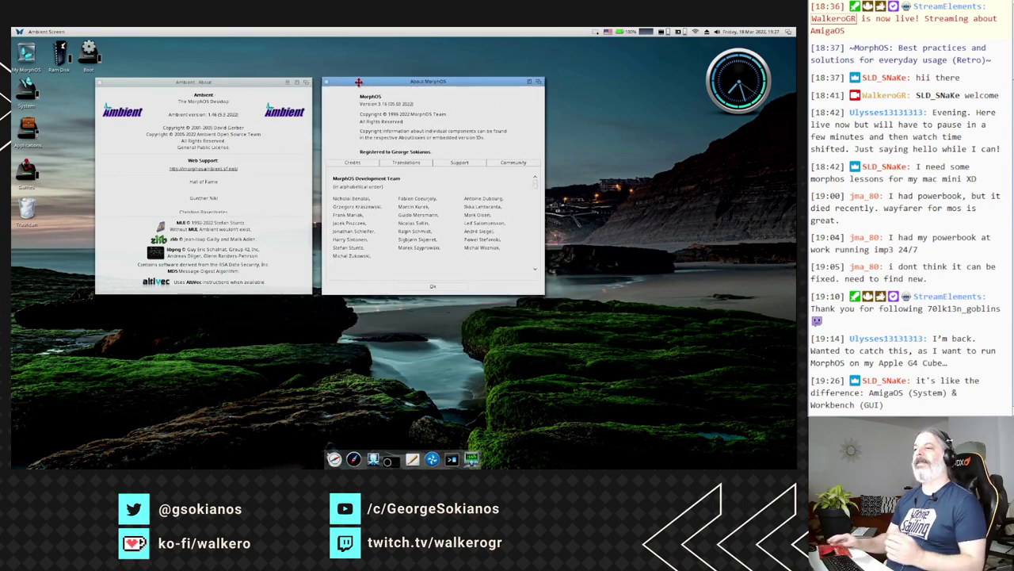
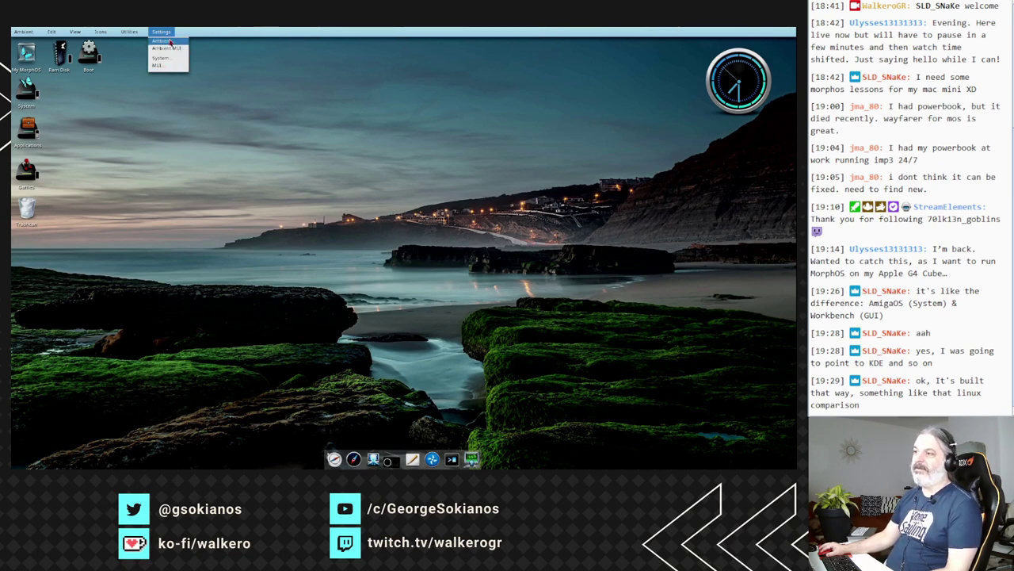
- In Ambient's settings, use image 17 from the myHome/pictures/windows best 2019 images drawer as the desktop background
{"action": "left_click", "coordinate": [169, 38]}
{"action": "left_click_drag", "start_coordinate": [313, 119], "coordinate": [143, 94]}
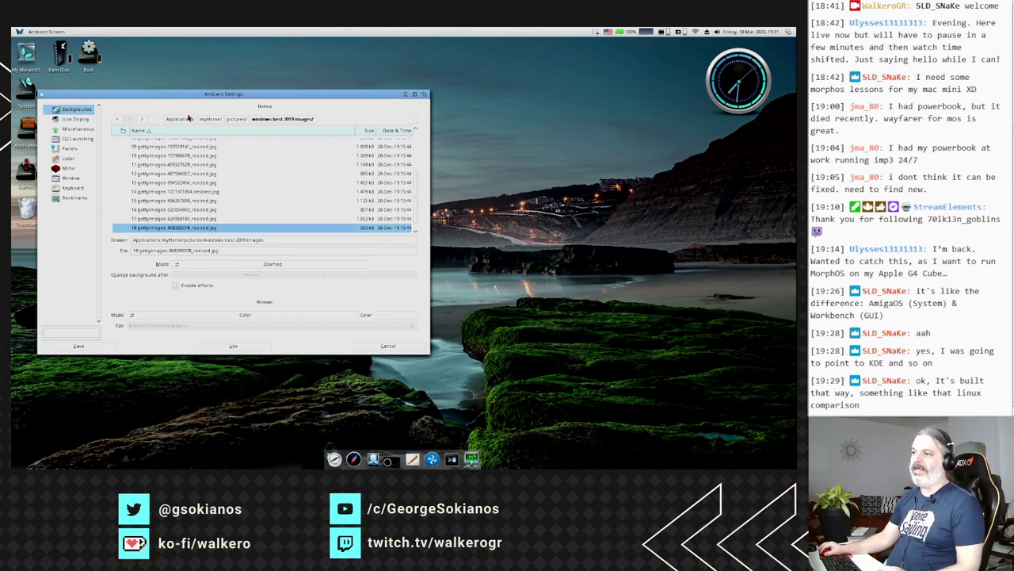
{"action": "left_click", "coordinate": [205, 219]}
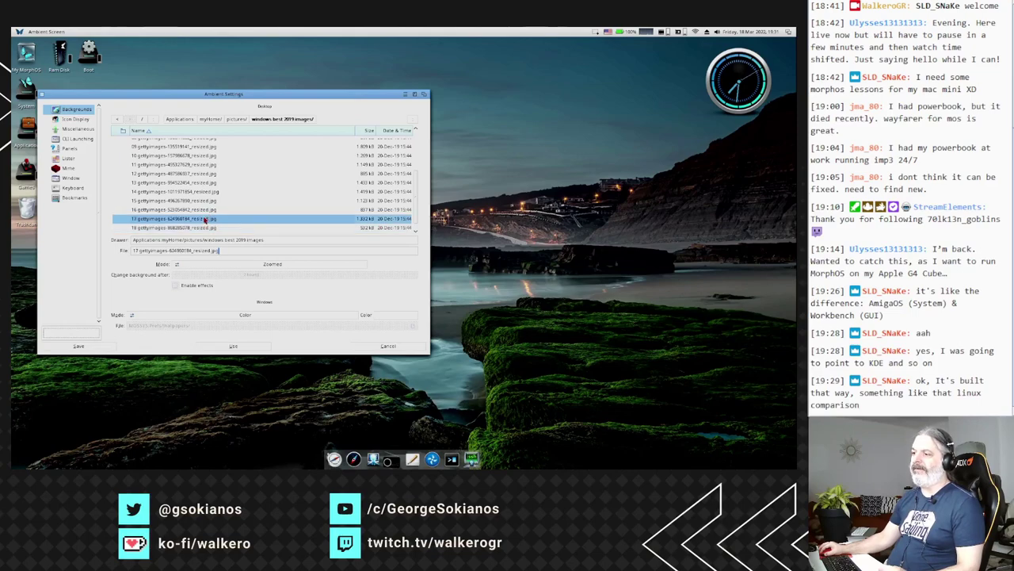
{"action": "left_click", "coordinate": [233, 346]}
- Reopen Ambient's settings and set the desktop background to image 18 from the windows best 2019 images drawer
{"action": "right_click", "coordinate": [147, 32]}
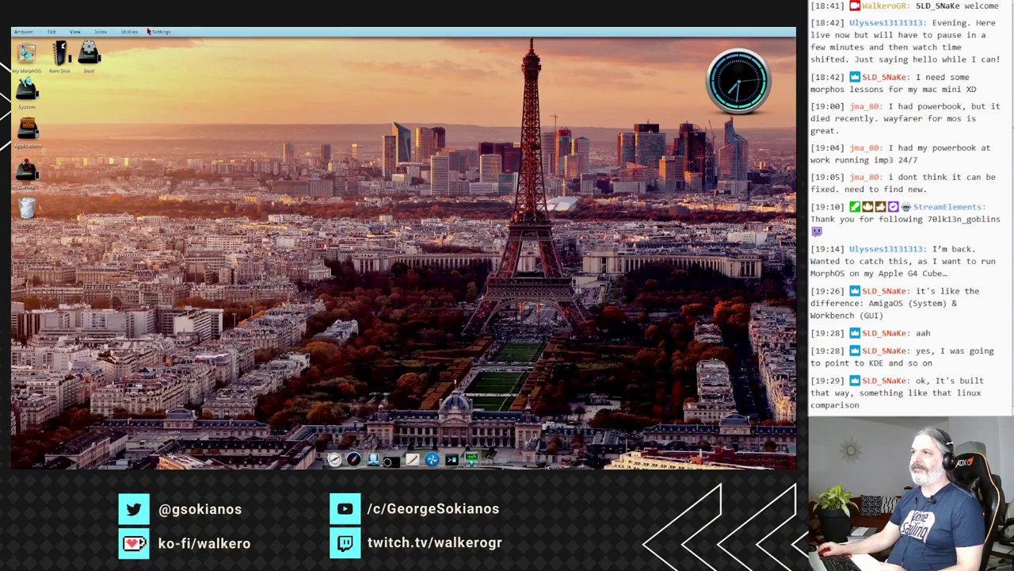
{"action": "left_click", "coordinate": [163, 45]}
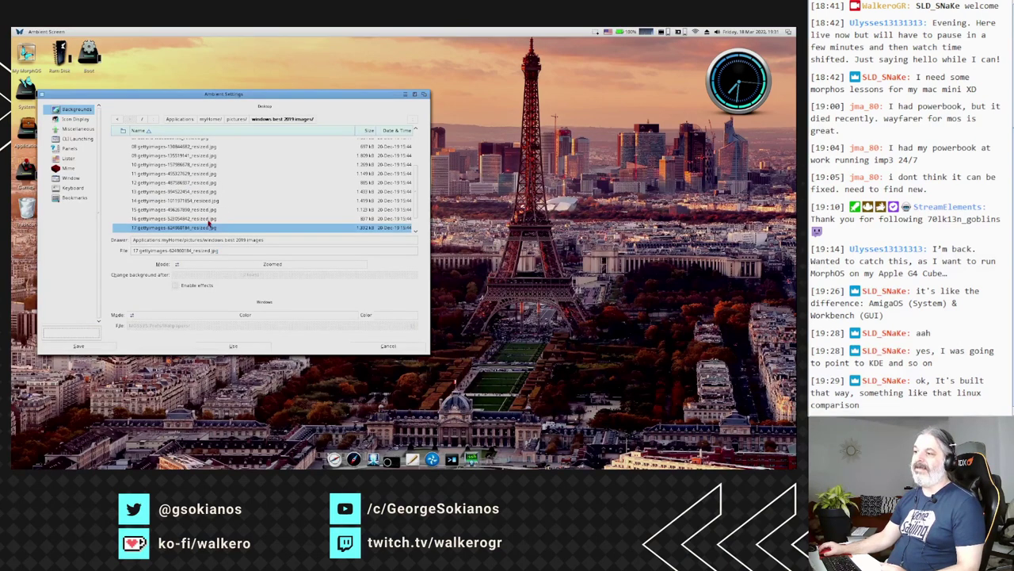
{"action": "key", "text": "Down"}
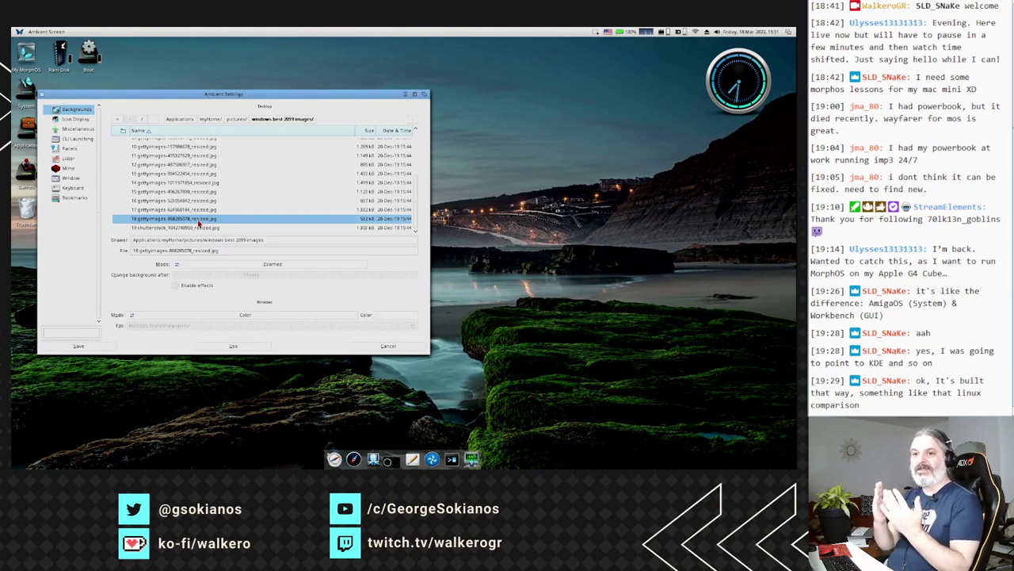
- Open the MorphOS system preferences and place their window over the Ambient settings
{"action": "left_click", "coordinate": [562, 161]}
{"action": "right_click", "coordinate": [173, 33]}
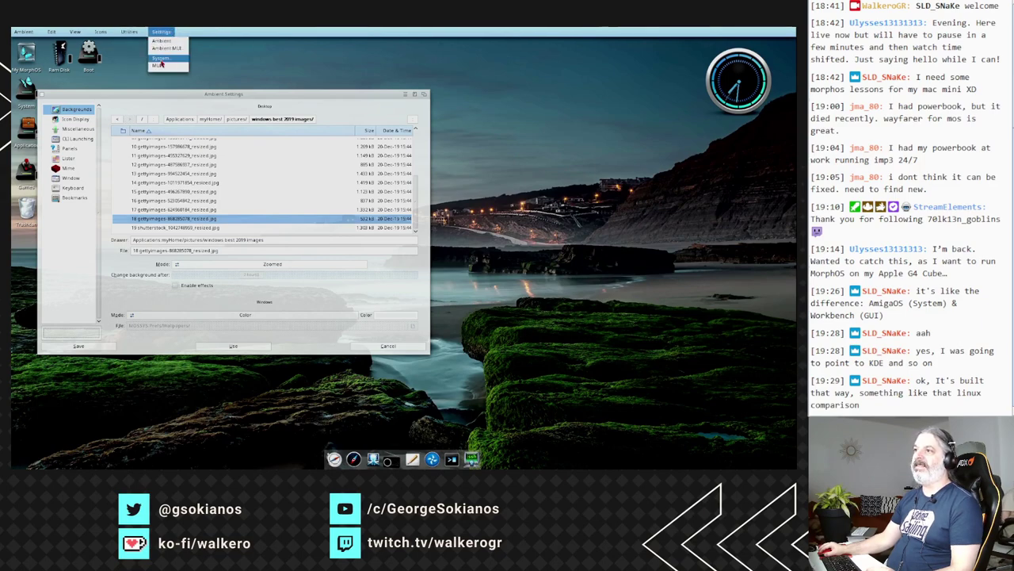
{"action": "left_click", "coordinate": [162, 61]}
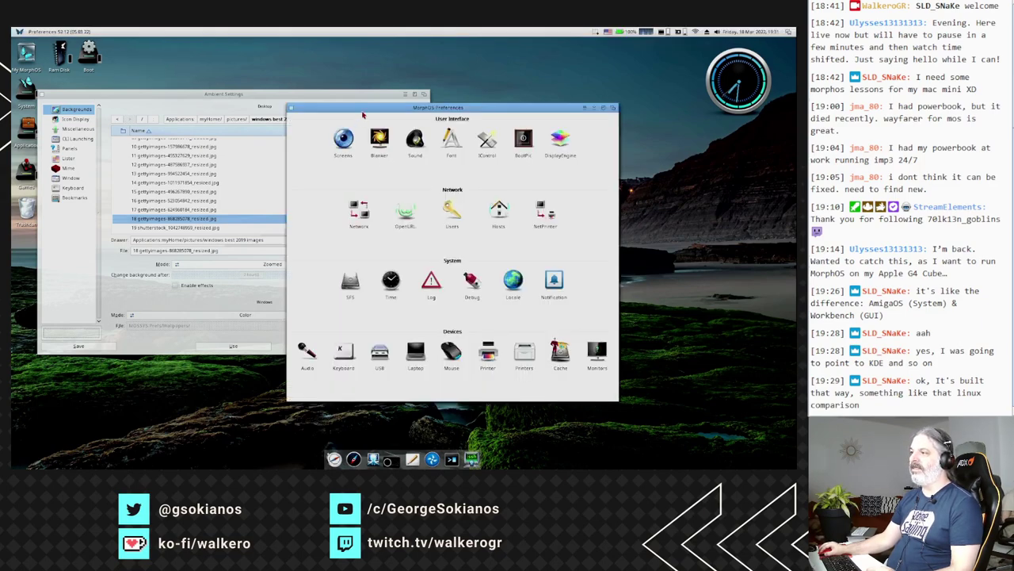
{"action": "left_click_drag", "start_coordinate": [363, 117], "coordinate": [254, 117]}
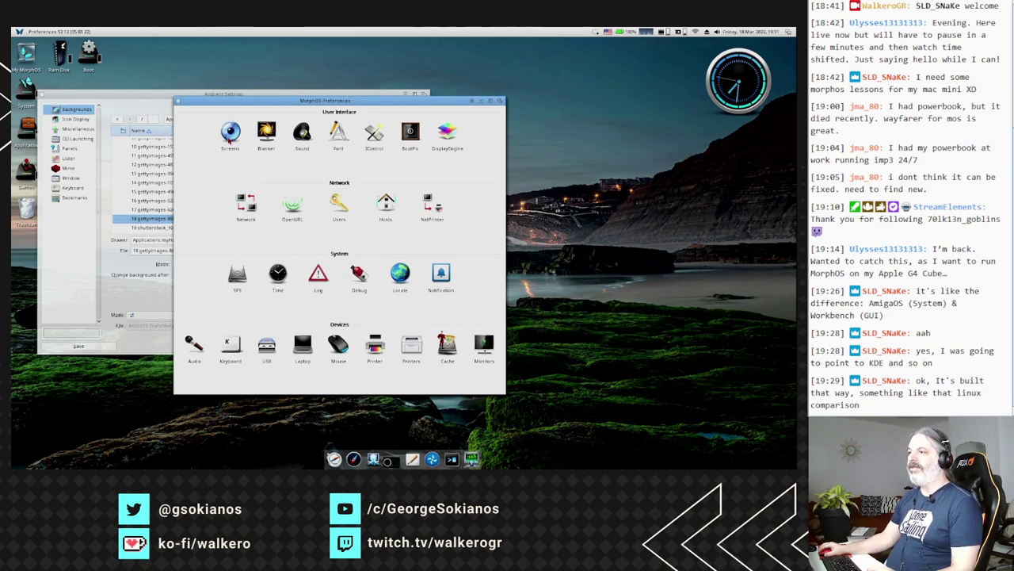
- In the Screens preferences, change the Ambient screen's skin to Ghost and apply it without saving permanently
{"action": "left_click", "coordinate": [229, 135]}
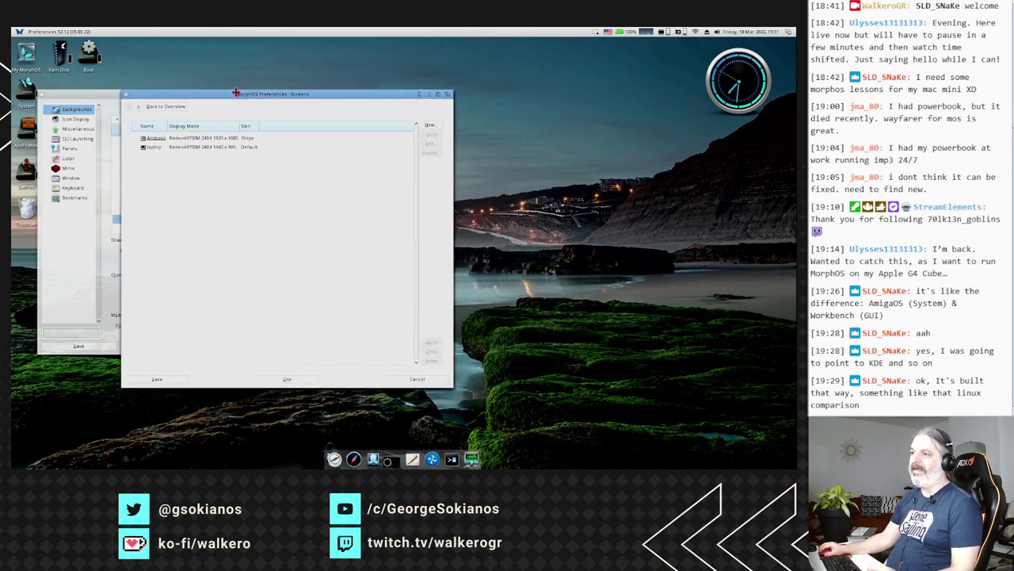
{"action": "left_click", "coordinate": [158, 140]}
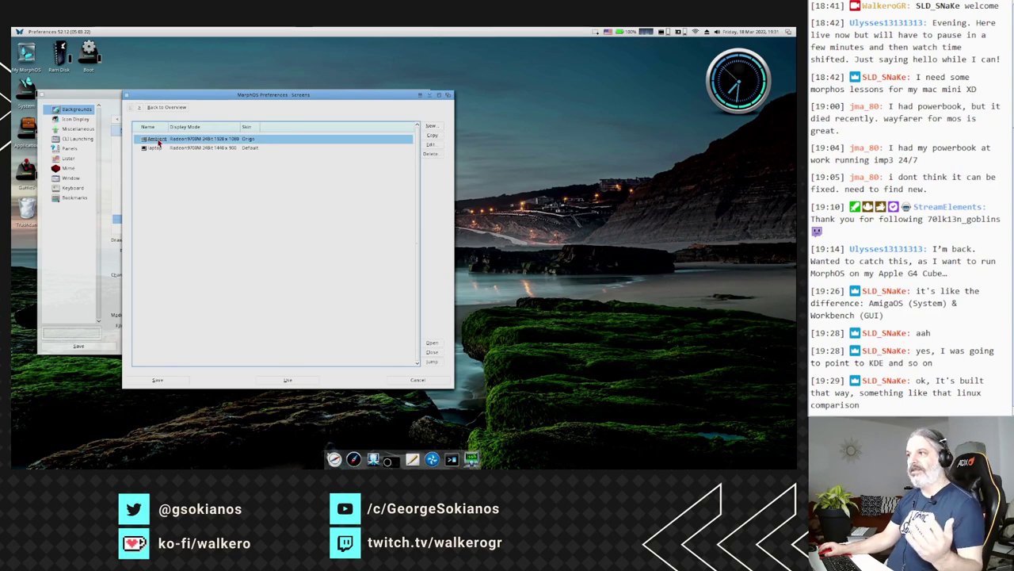
{"action": "left_click", "coordinate": [431, 144]}
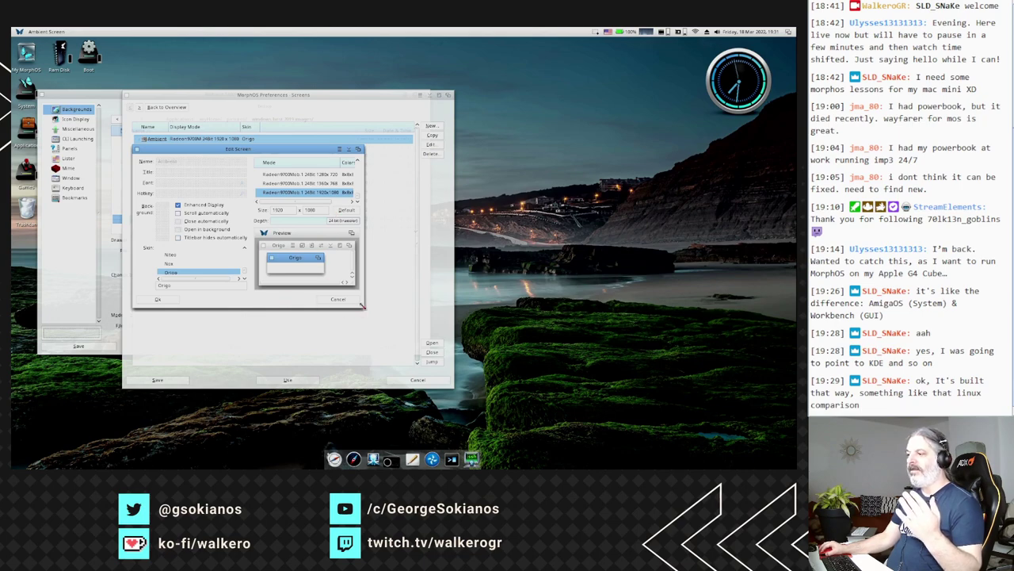
{"action": "left_click_drag", "start_coordinate": [361, 305], "coordinate": [466, 420]}
{"action": "left_click", "coordinate": [172, 306]}
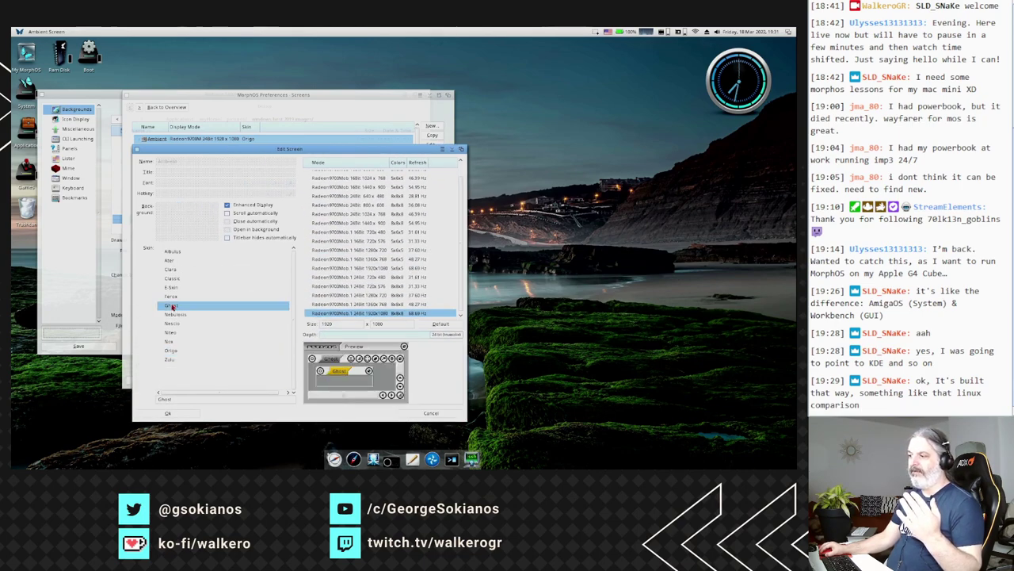
{"action": "left_click", "coordinate": [168, 413]}
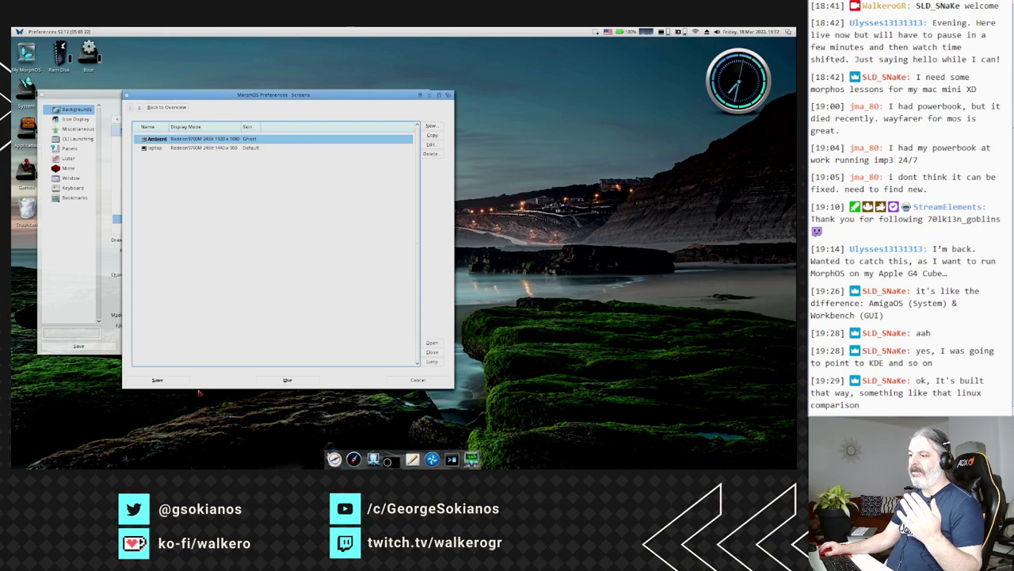
{"action": "left_click", "coordinate": [287, 379]}
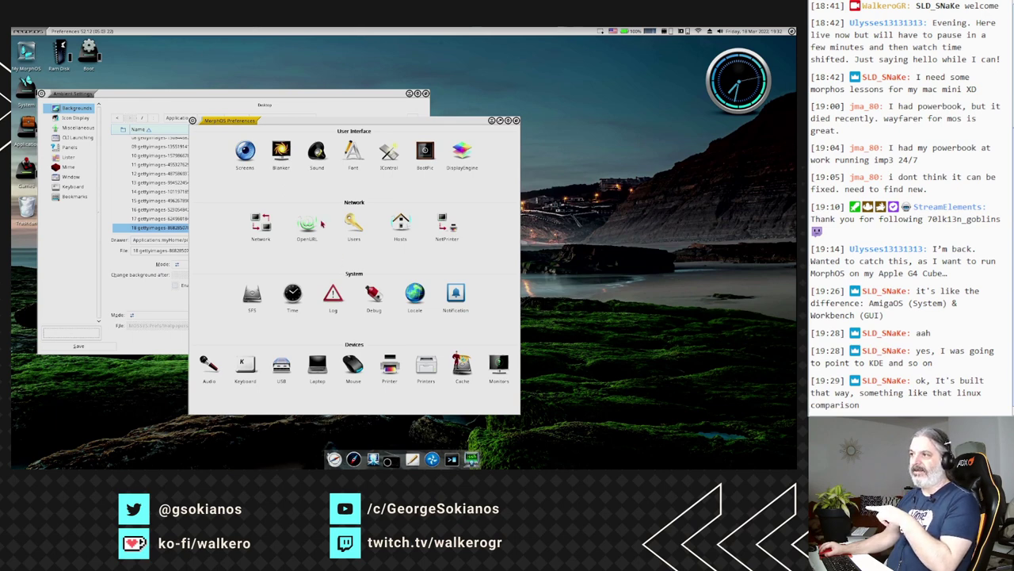
- Check the skin name selected for the Ambient screen, and leave the Screens preferences without changes
{"action": "left_click", "coordinate": [247, 158]}
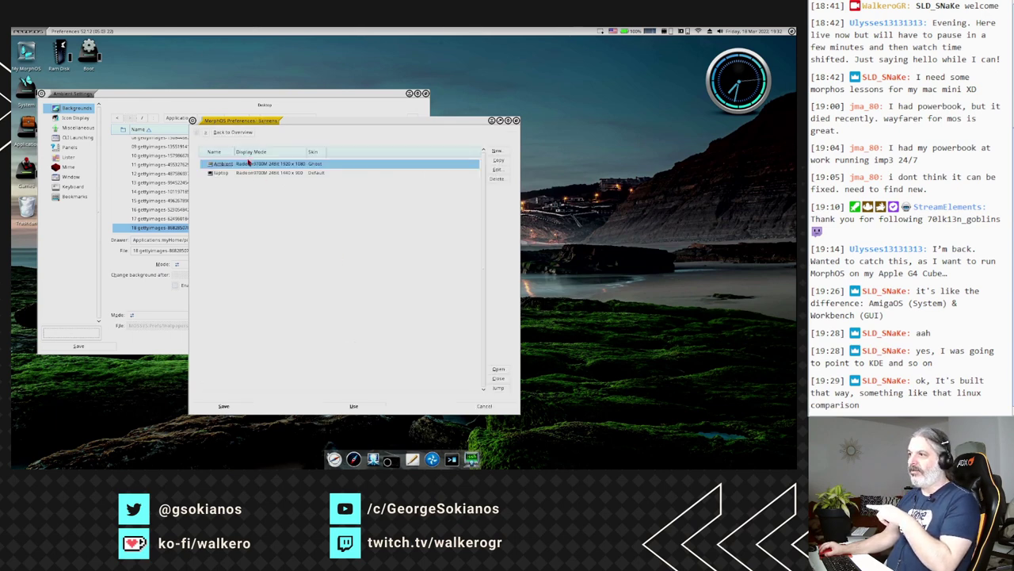
{"action": "left_click", "coordinate": [505, 174]}
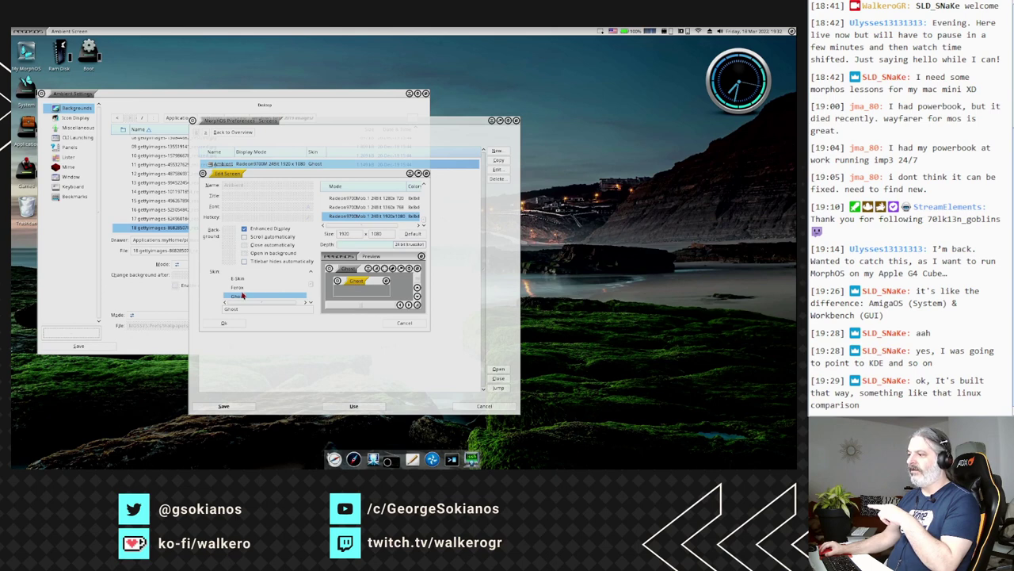
{"action": "left_click", "coordinate": [404, 322]}
{"action": "left_click", "coordinate": [479, 409]}
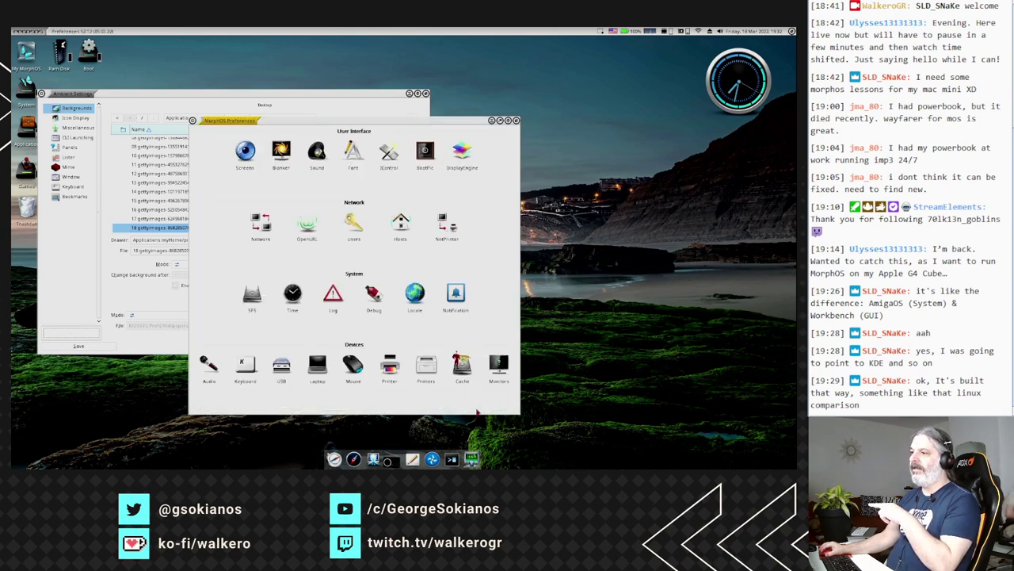
- Load the Ghost skin in Ambient's MUI settings, apply it without saving, and close the preferences and Ambient settings windows
{"action": "left_click", "coordinate": [126, 31]}
{"action": "right_click", "coordinate": [132, 31]}
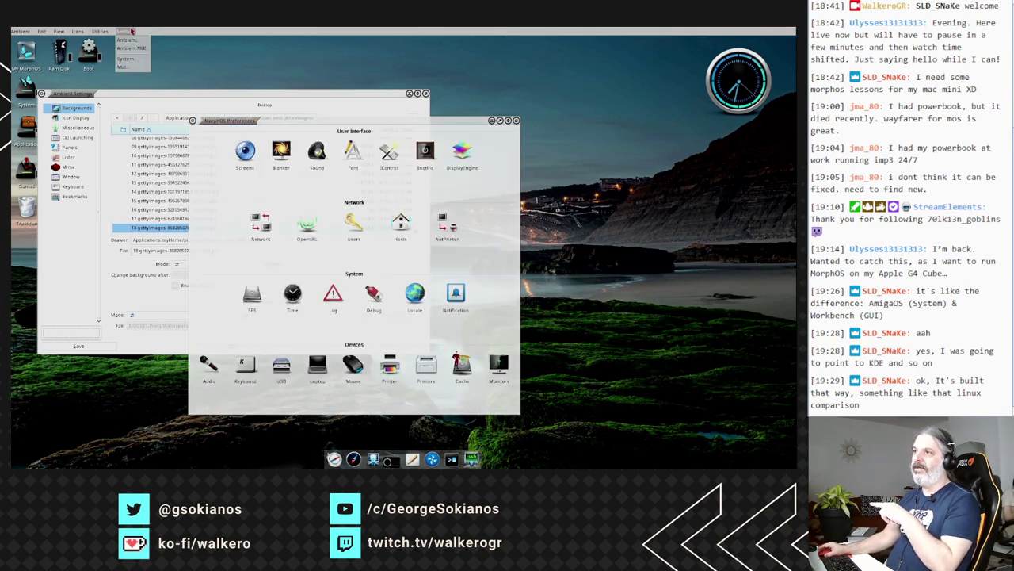
{"action": "left_click", "coordinate": [131, 48]}
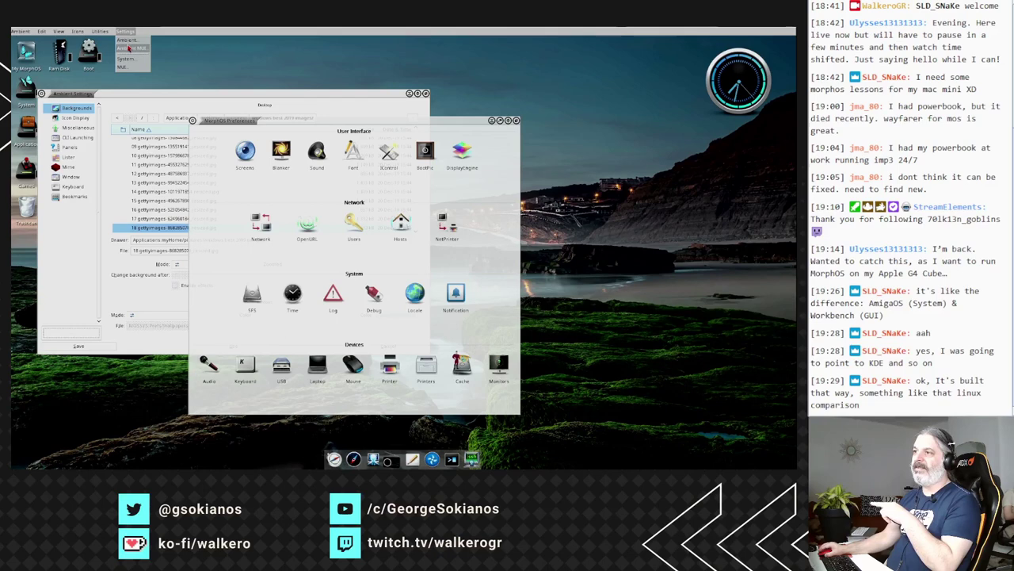
{"action": "left_click", "coordinate": [192, 120]}
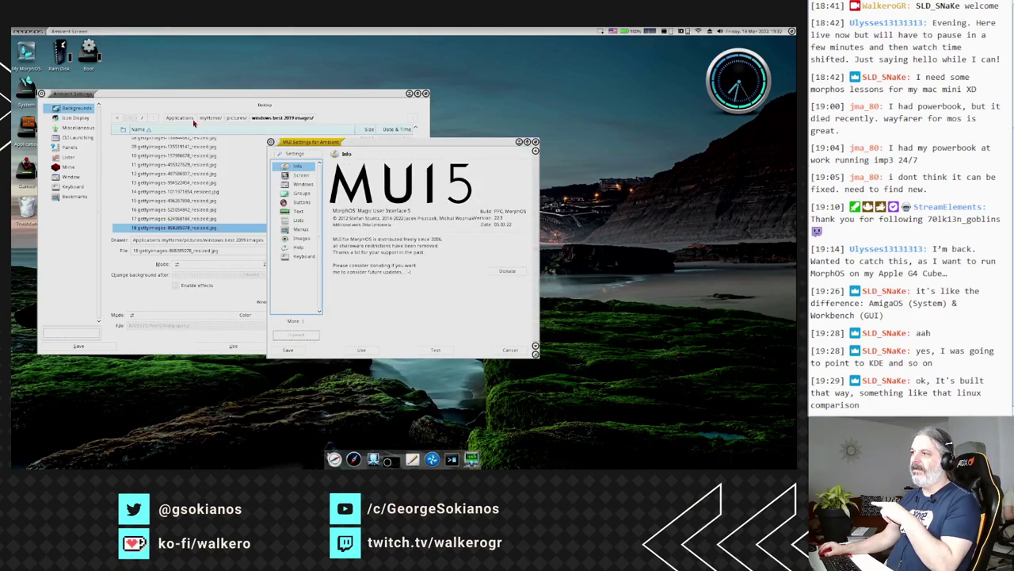
{"action": "right_click", "coordinate": [311, 155]}
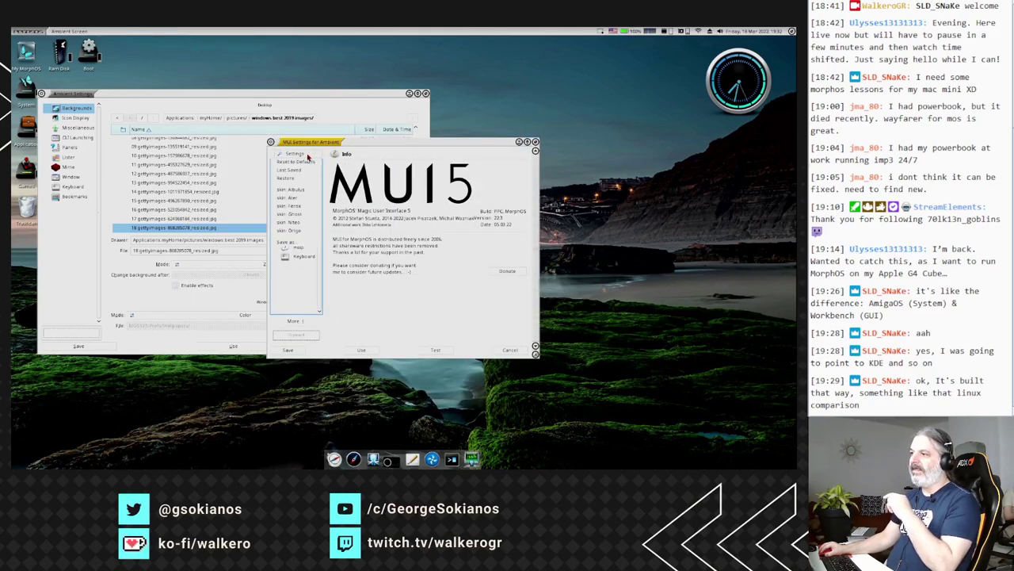
{"action": "left_click", "coordinate": [299, 214]}
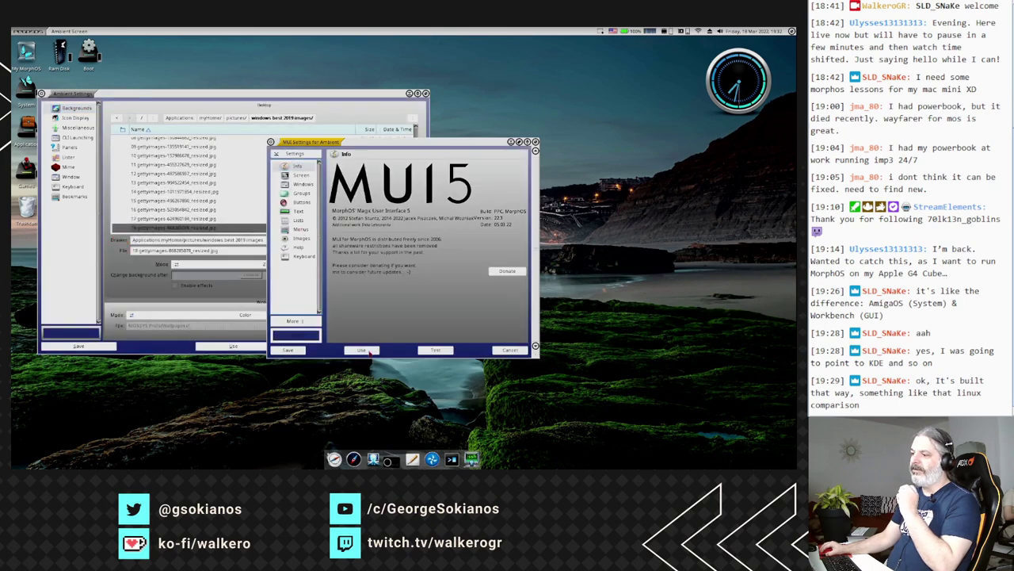
{"action": "left_click", "coordinate": [366, 350]}
{"action": "left_click", "coordinate": [249, 349]}
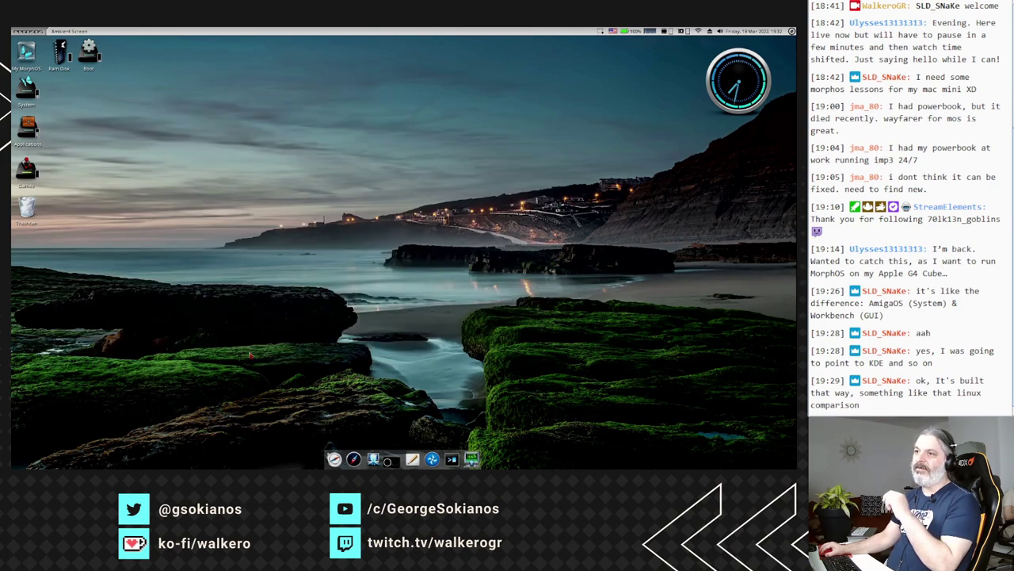
- Open the System drawer and enlarge its window so that all its icons fit
{"action": "double_click", "coordinate": [26, 89]}
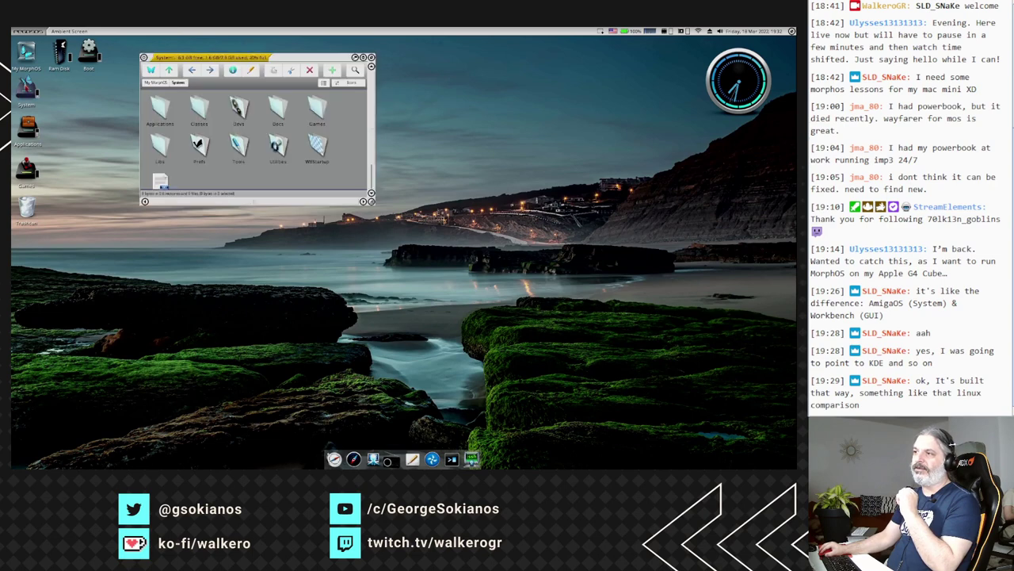
{"action": "left_click_drag", "start_coordinate": [371, 201], "coordinate": [419, 256]}
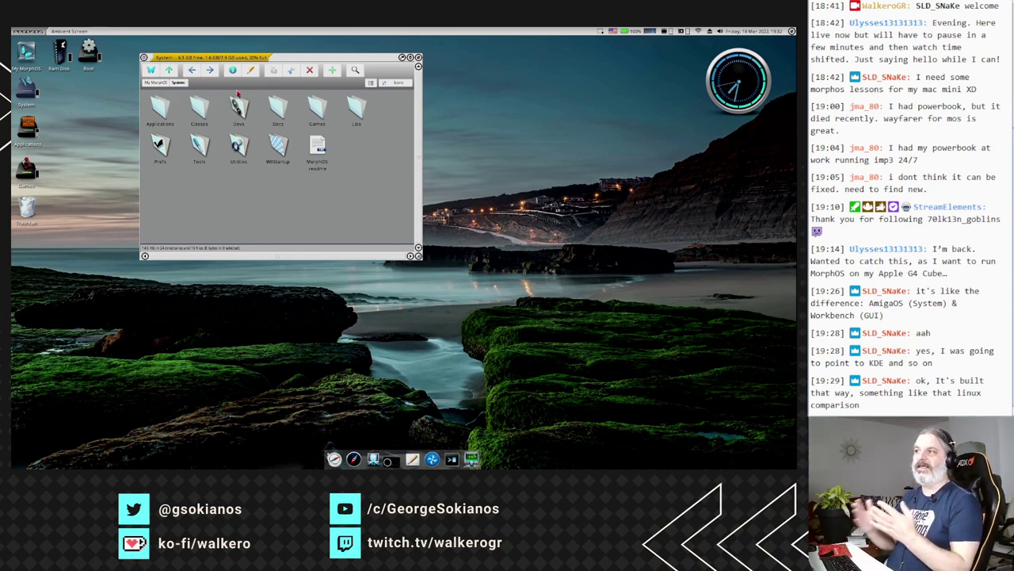
- Reopen Ambient's settings and open the Screens section of the MorphOS system preferences
{"action": "right_click", "coordinate": [111, 29]}
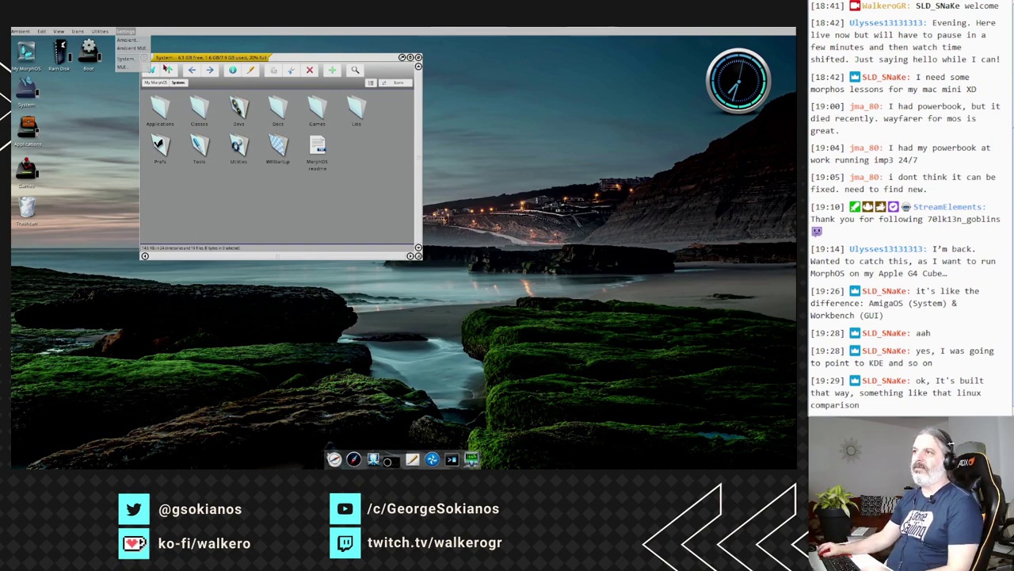
{"action": "left_click", "coordinate": [143, 50]}
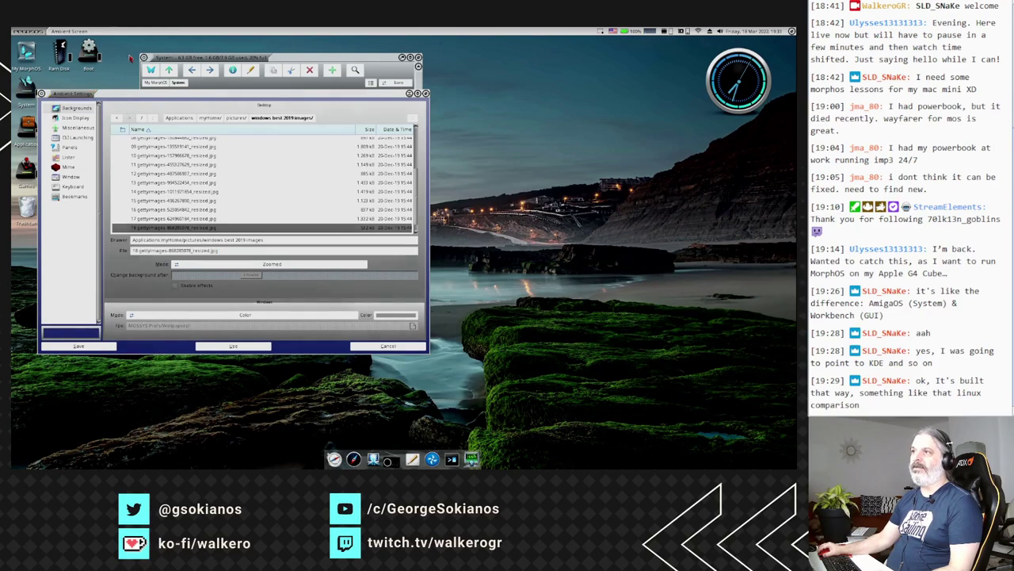
{"action": "right_click", "coordinate": [134, 53]}
{"action": "left_click", "coordinate": [127, 58]}
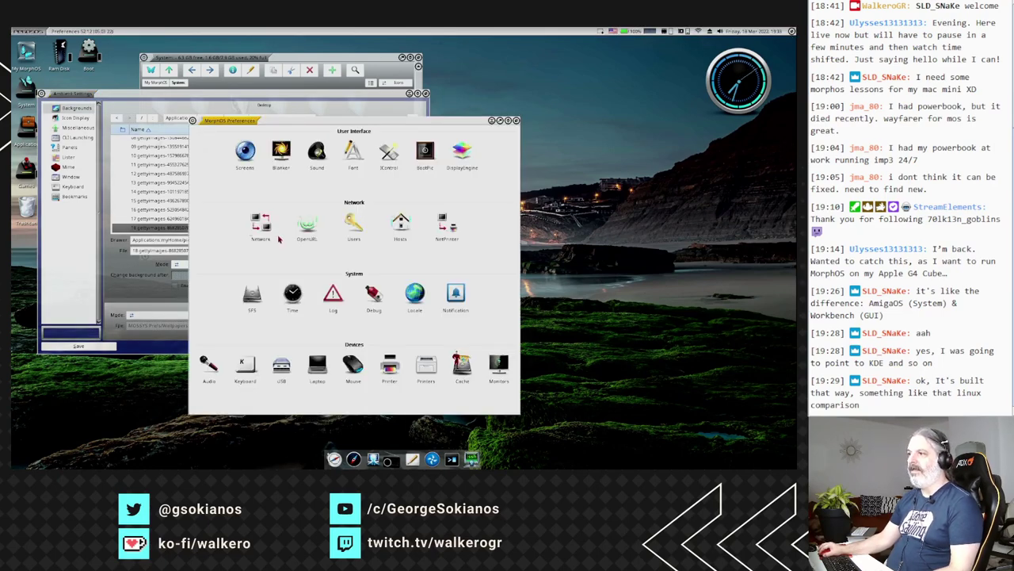
{"action": "left_click", "coordinate": [245, 151]}
- Edit the Ambient screen, preview the Ater and Niteo skins, and apply the Origo skin without saving permanently
{"action": "left_click", "coordinate": [287, 164]}
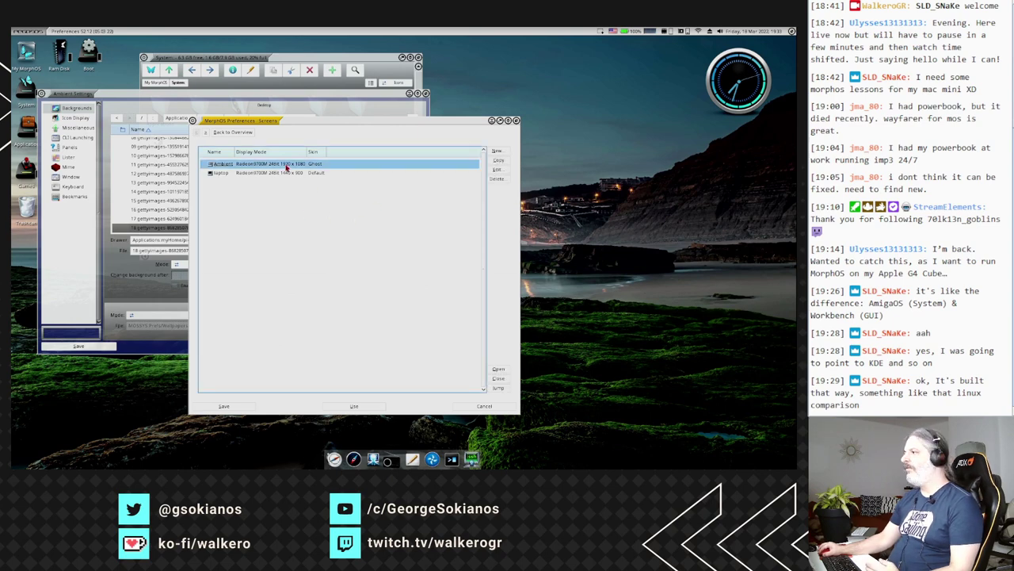
{"action": "left_click", "coordinate": [502, 172]}
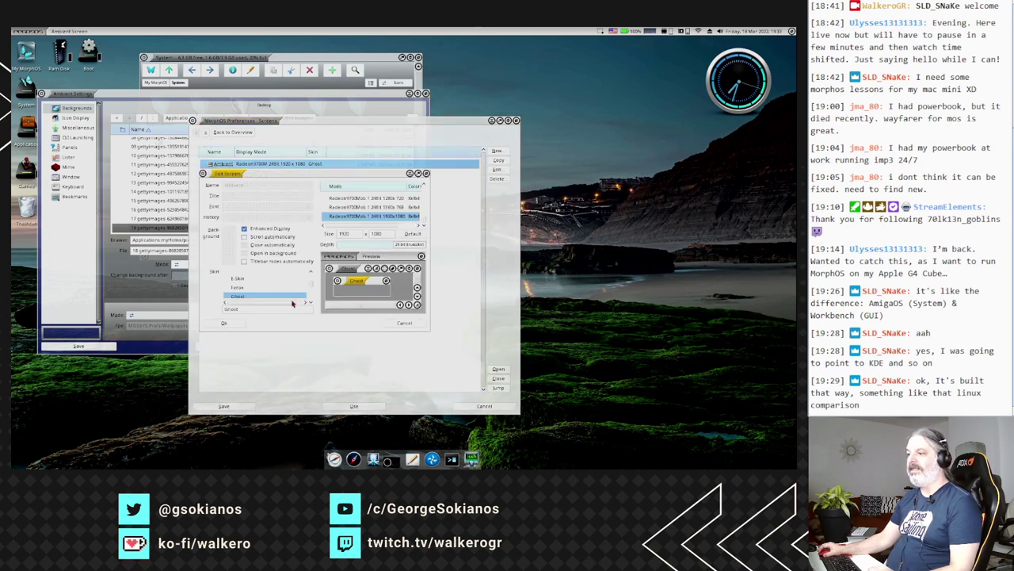
{"action": "scroll", "coordinate": [283, 294], "scroll_direction": "down", "scroll_amount": 1}
{"action": "scroll", "coordinate": [283, 294], "scroll_direction": "down", "scroll_amount": 1}
{"action": "scroll", "coordinate": [264, 295], "scroll_direction": "up", "scroll_amount": 10}
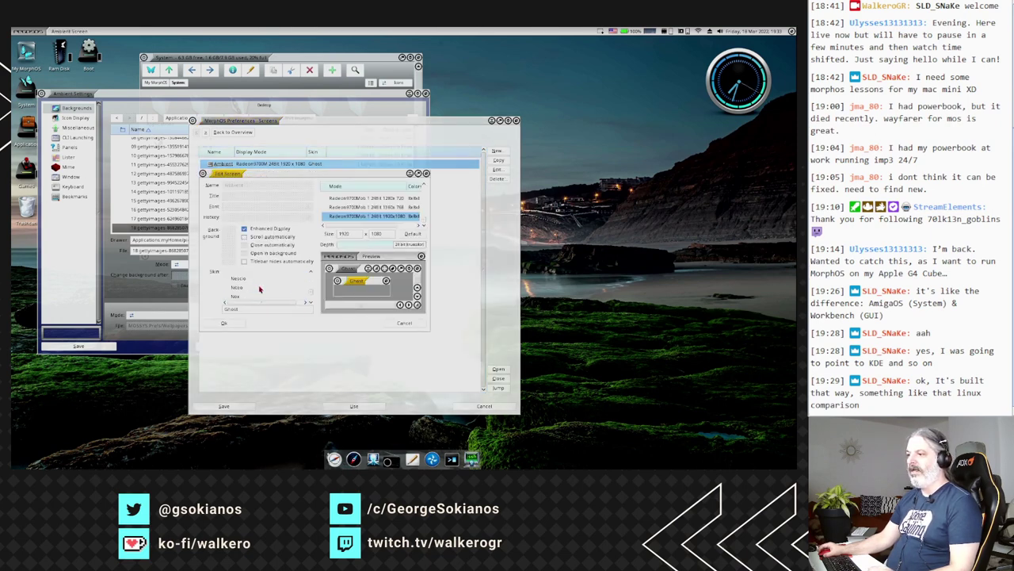
{"action": "left_click", "coordinate": [255, 284]}
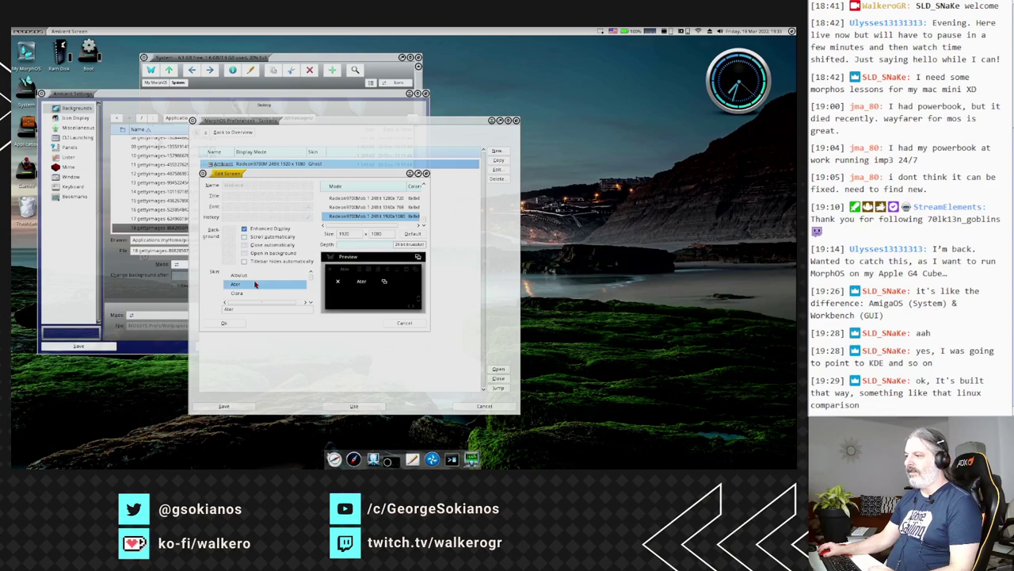
{"action": "scroll", "coordinate": [251, 293], "scroll_direction": "down", "scroll_amount": 10}
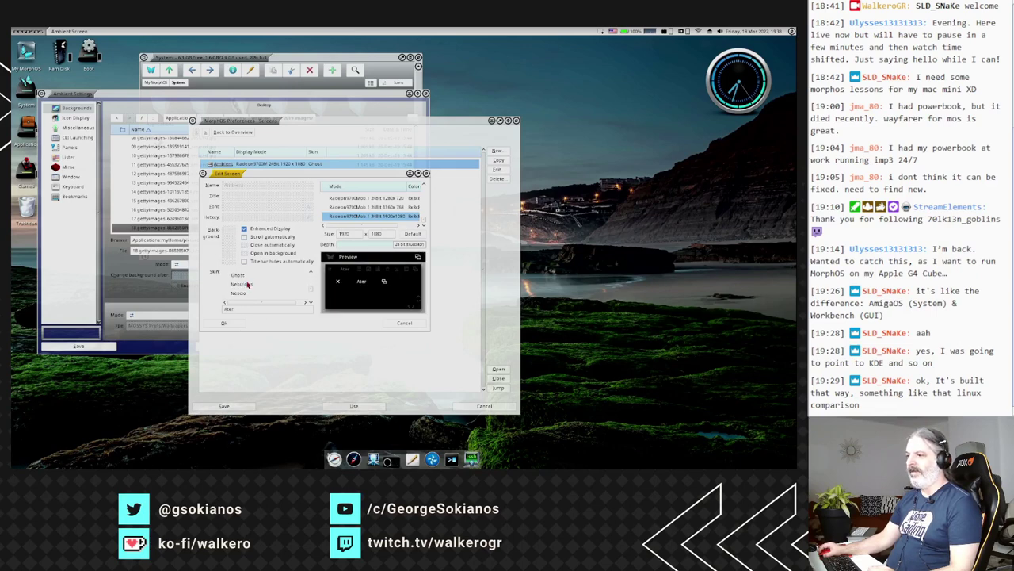
{"action": "left_click", "coordinate": [249, 289]}
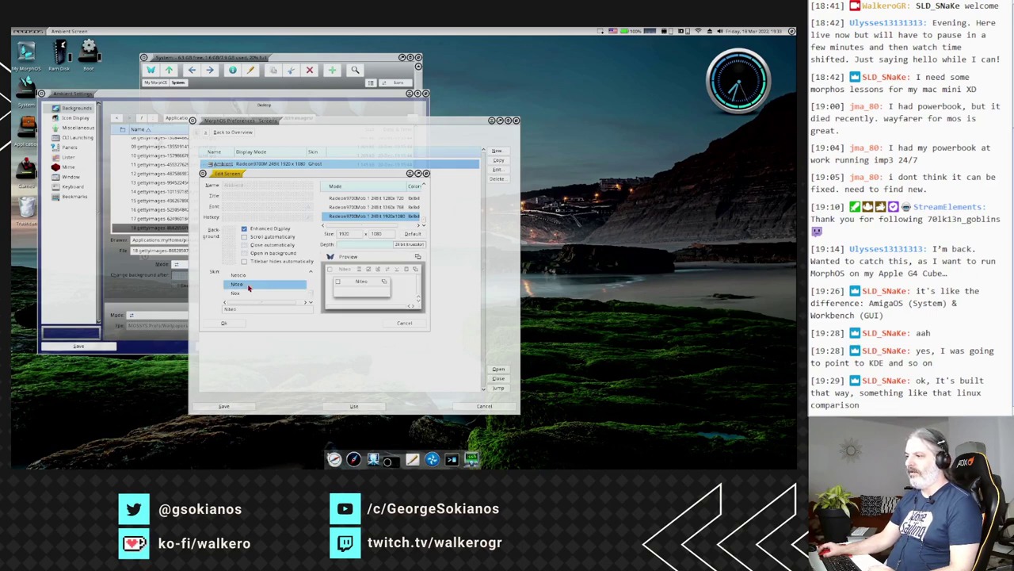
{"action": "left_click", "coordinate": [248, 285]}
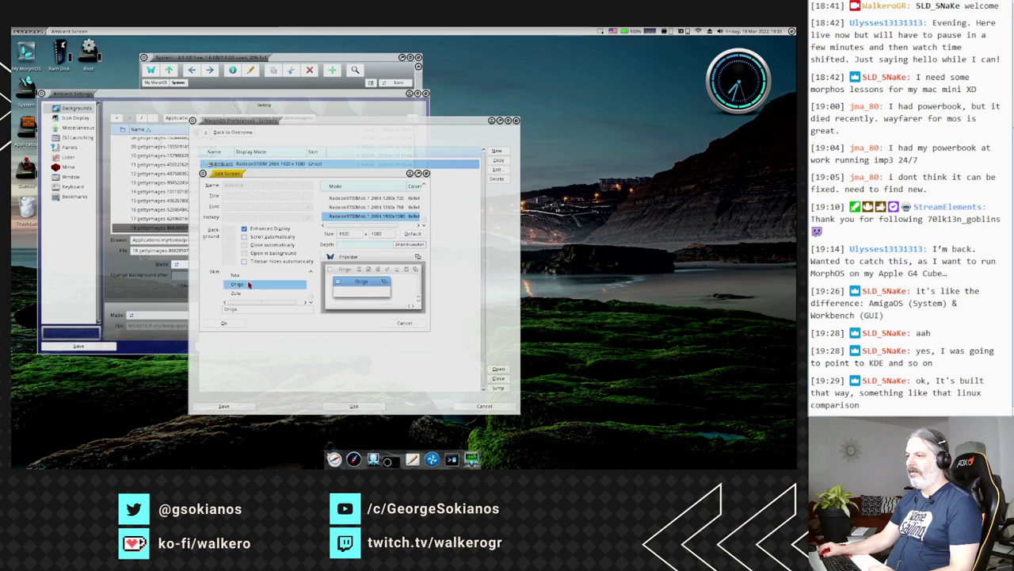
{"action": "left_click", "coordinate": [229, 324]}
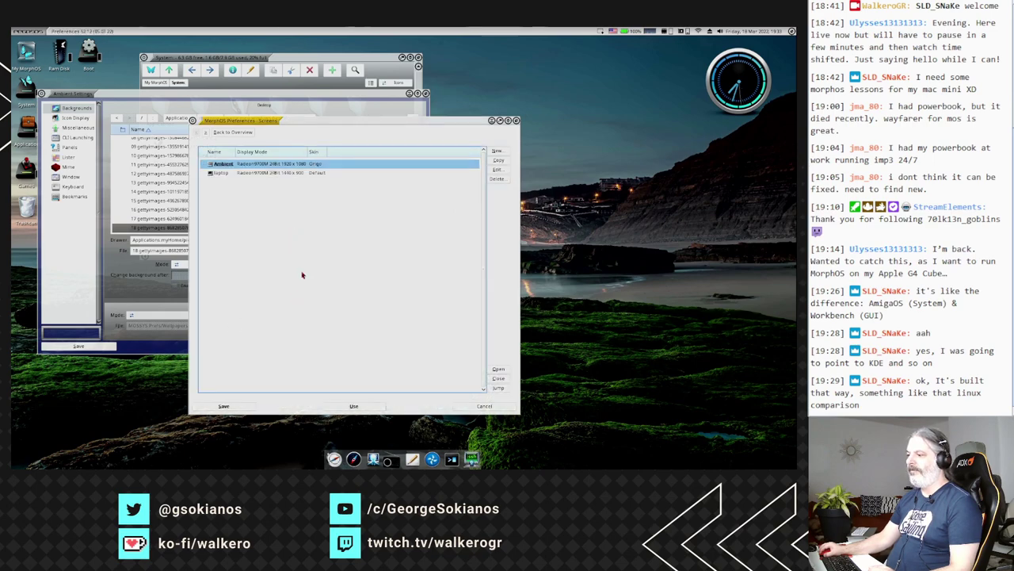
{"action": "left_click", "coordinate": [367, 410]}
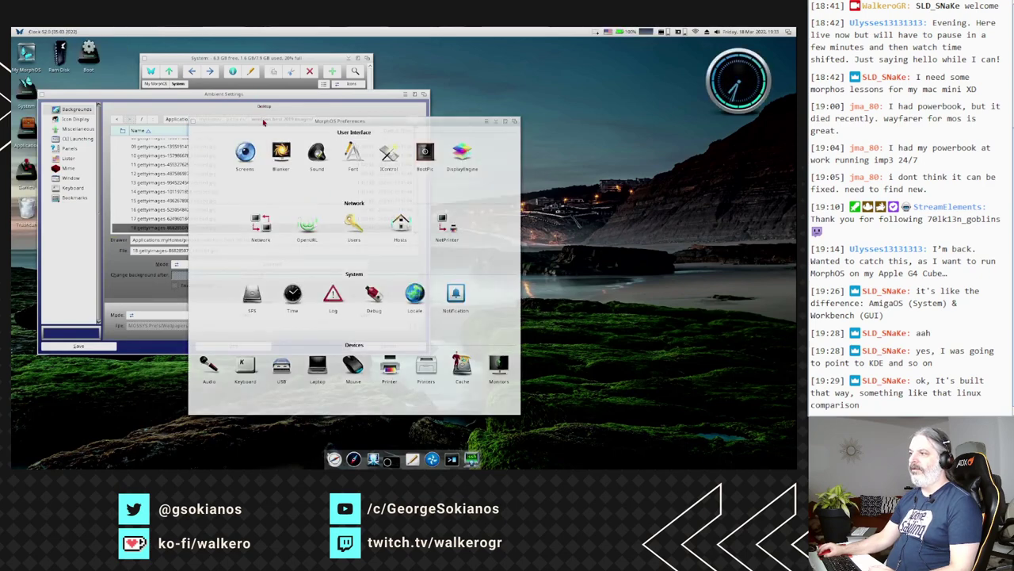
- Shift the MorphOS Preferences window aside, cancel the Ambient settings, and close the System drawer
{"action": "left_click_drag", "start_coordinate": [356, 121], "coordinate": [392, 123]}
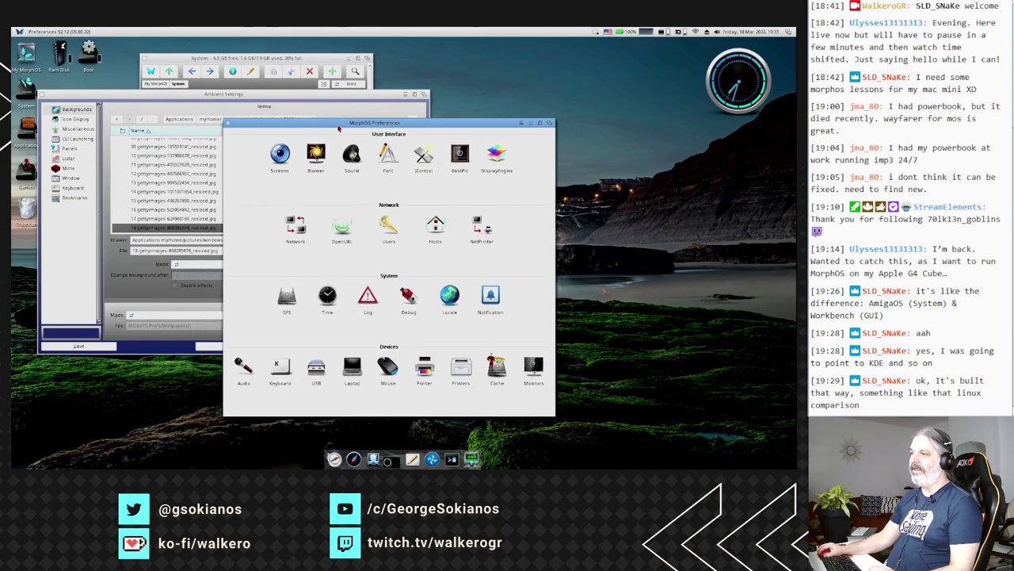
{"action": "left_click", "coordinate": [147, 342]}
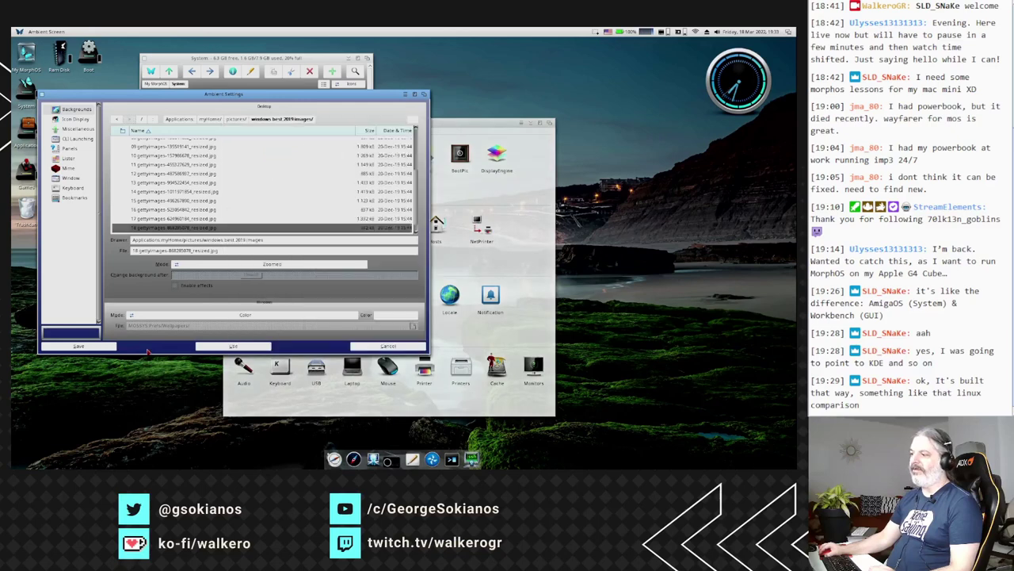
{"action": "left_click", "coordinate": [401, 347]}
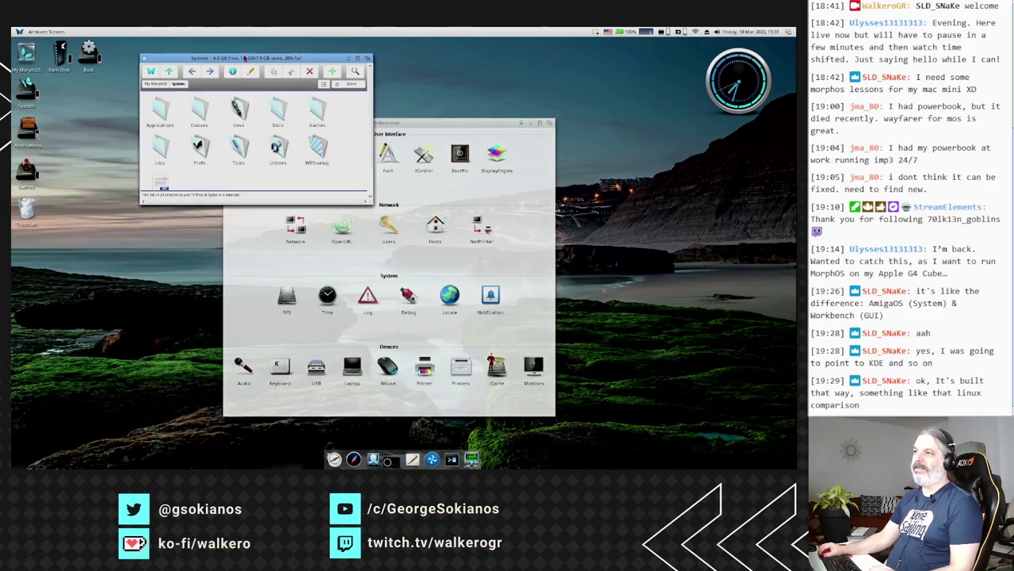
{"action": "mouse_move", "coordinate": [145, 59]}
{"action": "left_mouse_down"}
{"action": "mouse_move", "coordinate": [119, 72]}
{"action": "mouse_move", "coordinate": [145, 59]}
{"action": "left_mouse_up"}
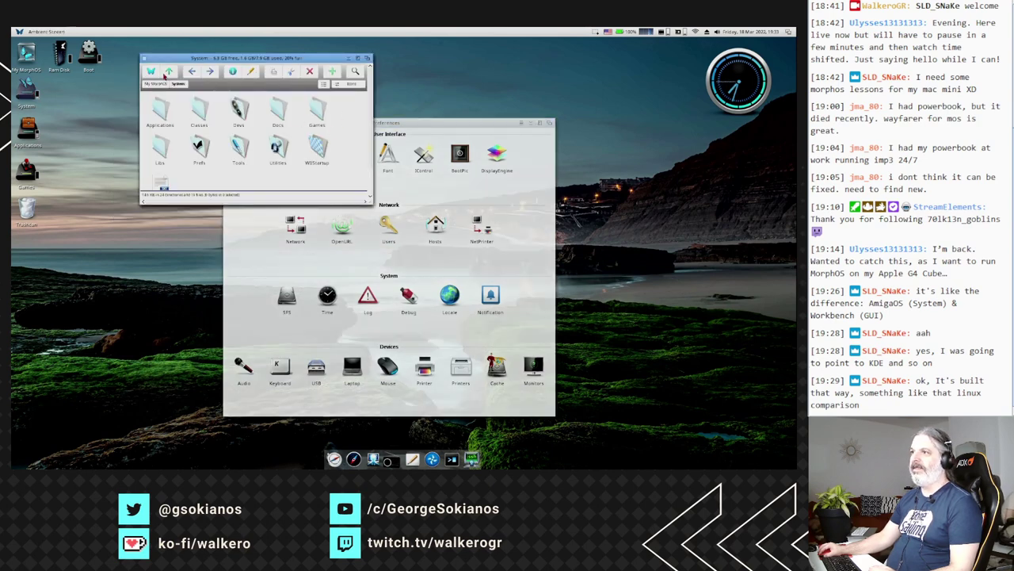
{"action": "left_click", "coordinate": [145, 58]}
- Load the Origo skin in Ambient's MUI settings and apply it without saving permanently
{"action": "right_click", "coordinate": [151, 36]}
{"action": "left_click", "coordinate": [165, 47]}
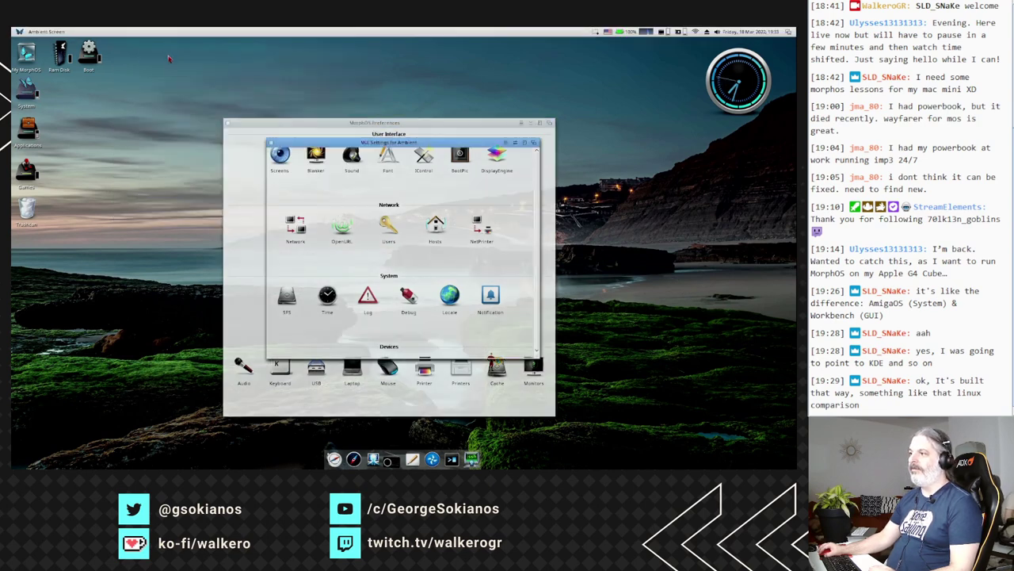
{"action": "left_click", "coordinate": [298, 156]}
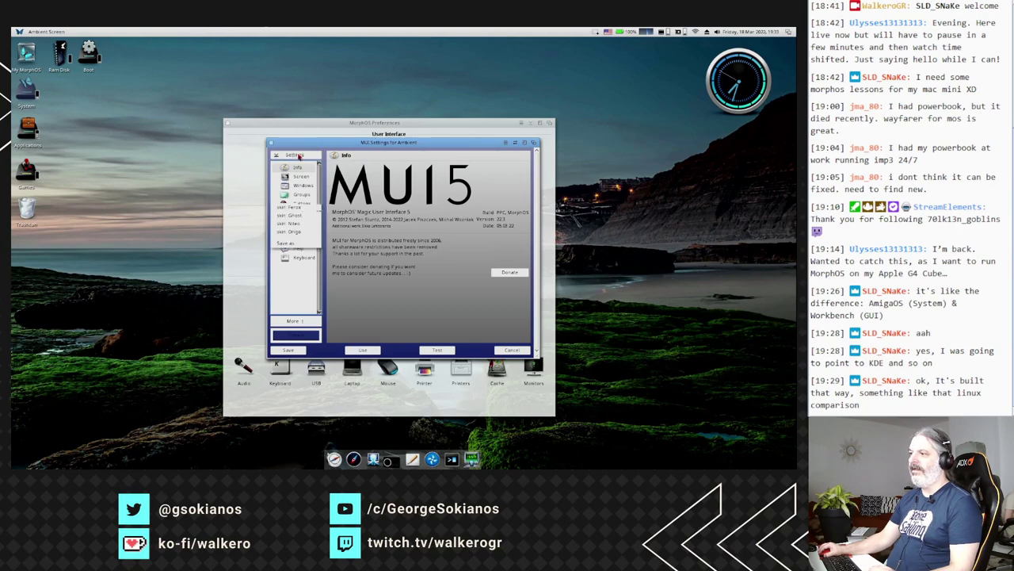
{"action": "left_click", "coordinate": [305, 232]}
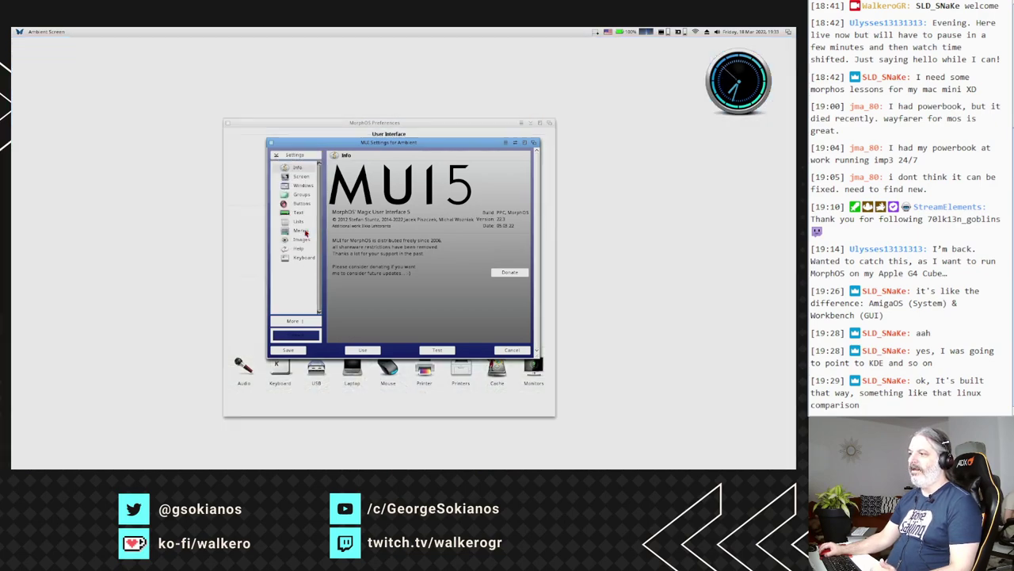
{"action": "left_click", "coordinate": [362, 350]}
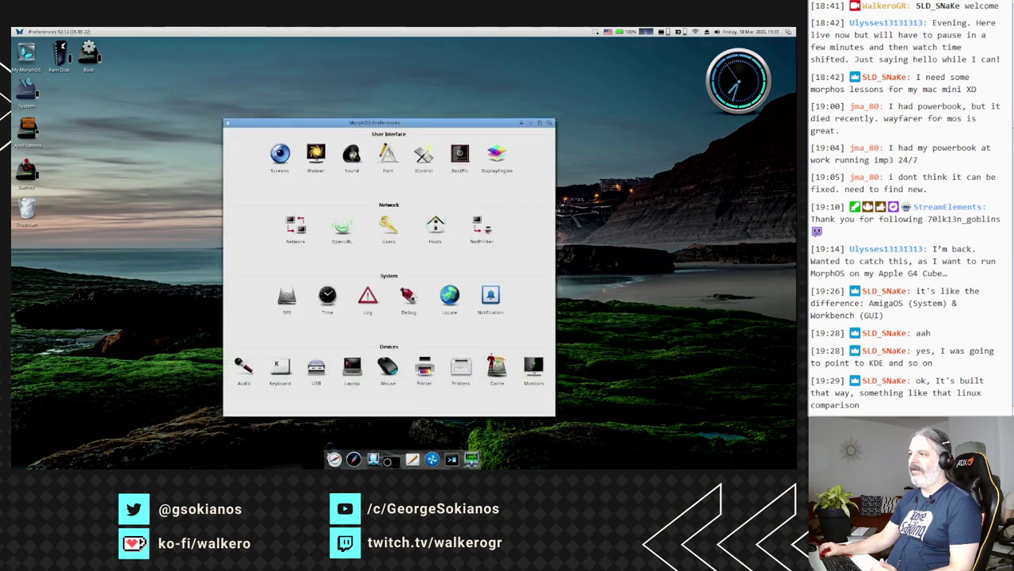
- Move the MorphOS Preferences window around the desktop and close it
{"action": "left_click_drag", "start_coordinate": [337, 123], "coordinate": [264, 75]}
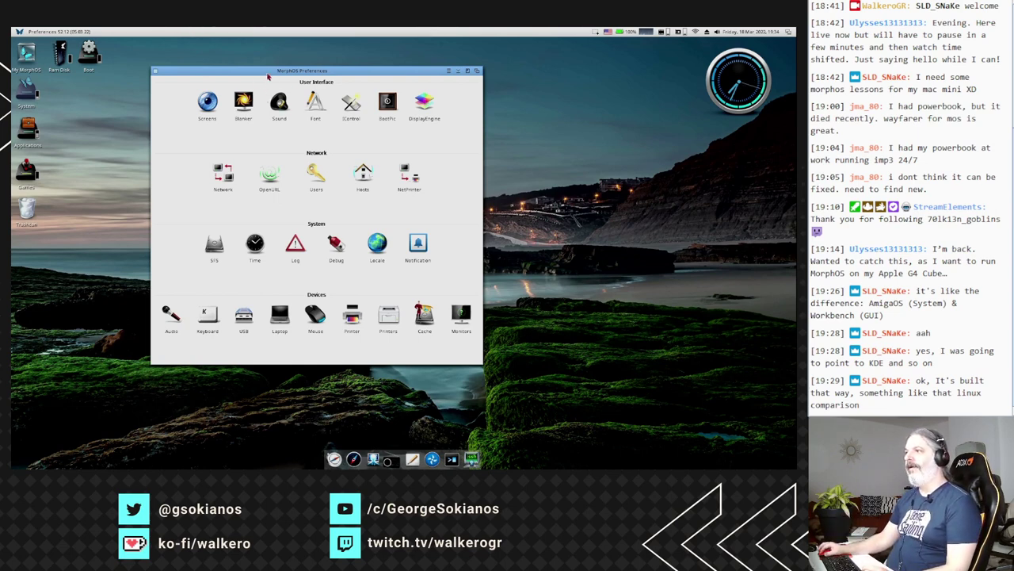
{"action": "left_click_drag", "start_coordinate": [268, 71], "coordinate": [267, 92]}
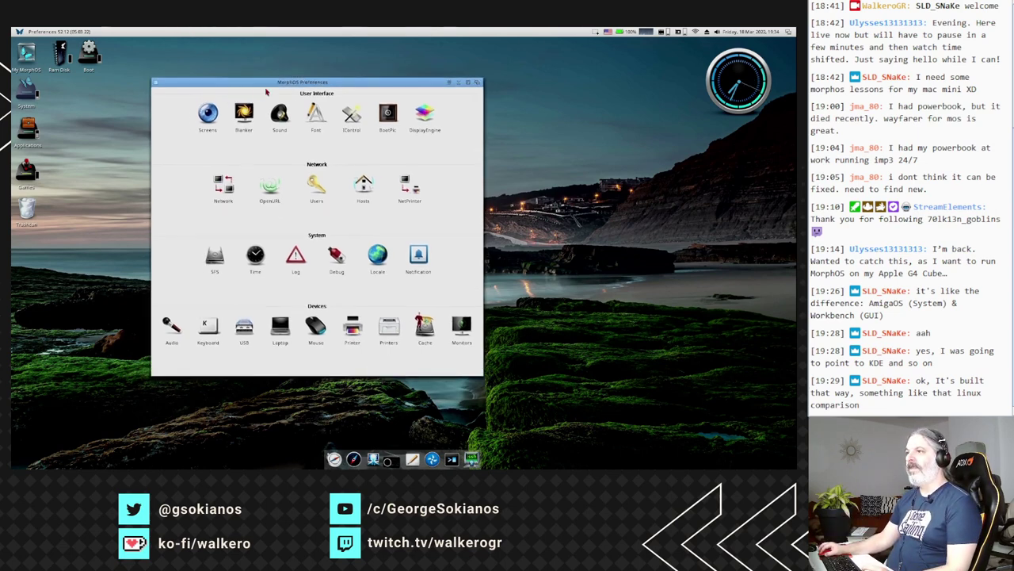
{"action": "left_click", "coordinate": [156, 83]}
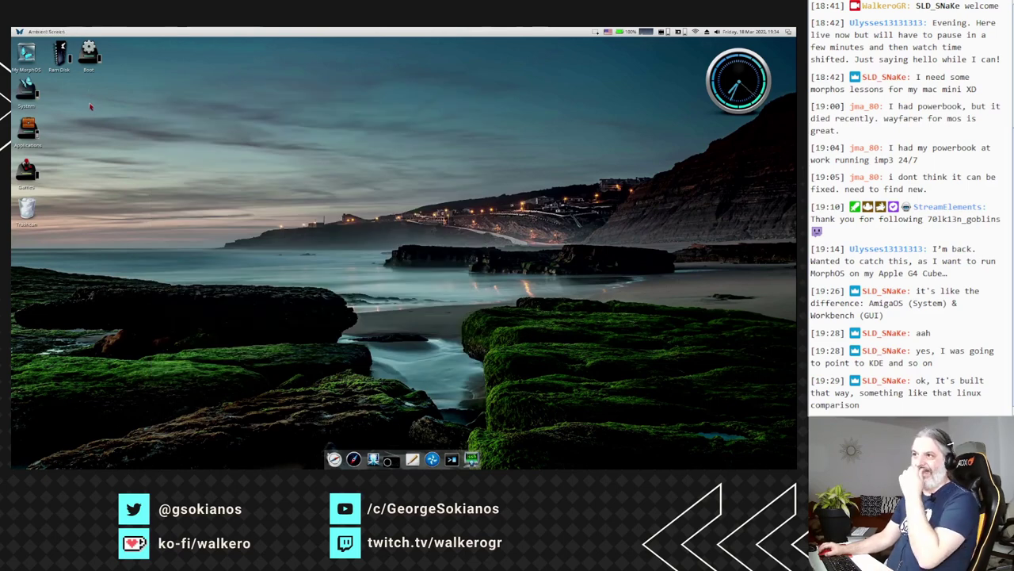
- Open My MorphOS, reposition its window, and enlarge it to show all the drives and drawers
{"action": "right_click", "coordinate": [29, 31]}
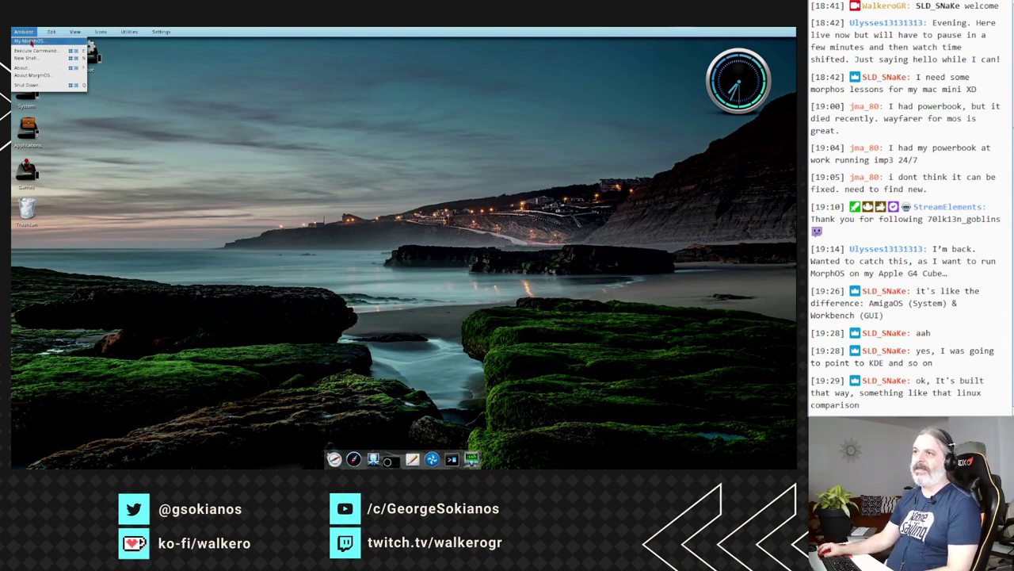
{"action": "left_click", "coordinate": [34, 45]}
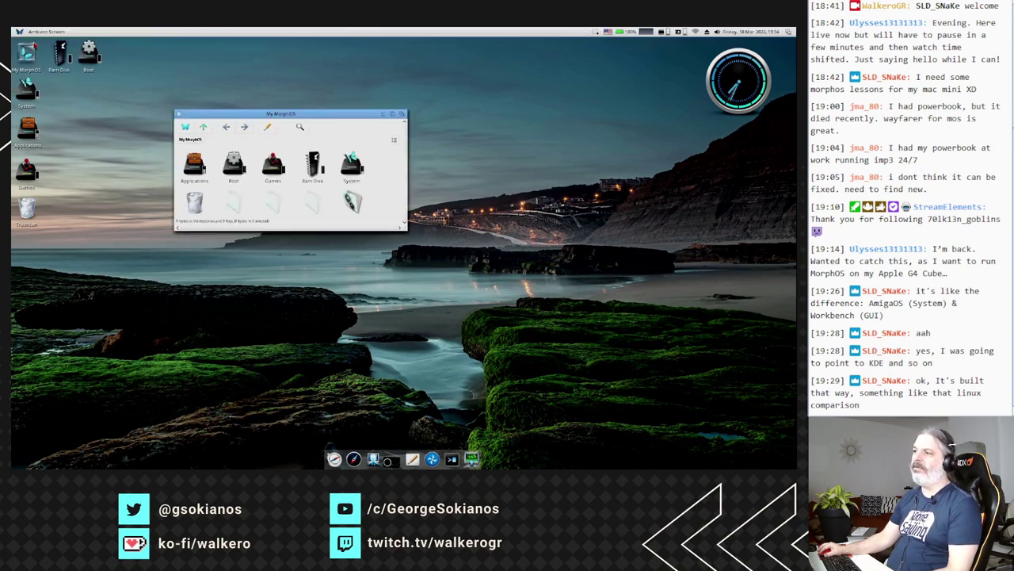
{"action": "left_click_drag", "start_coordinate": [237, 114], "coordinate": [194, 87]}
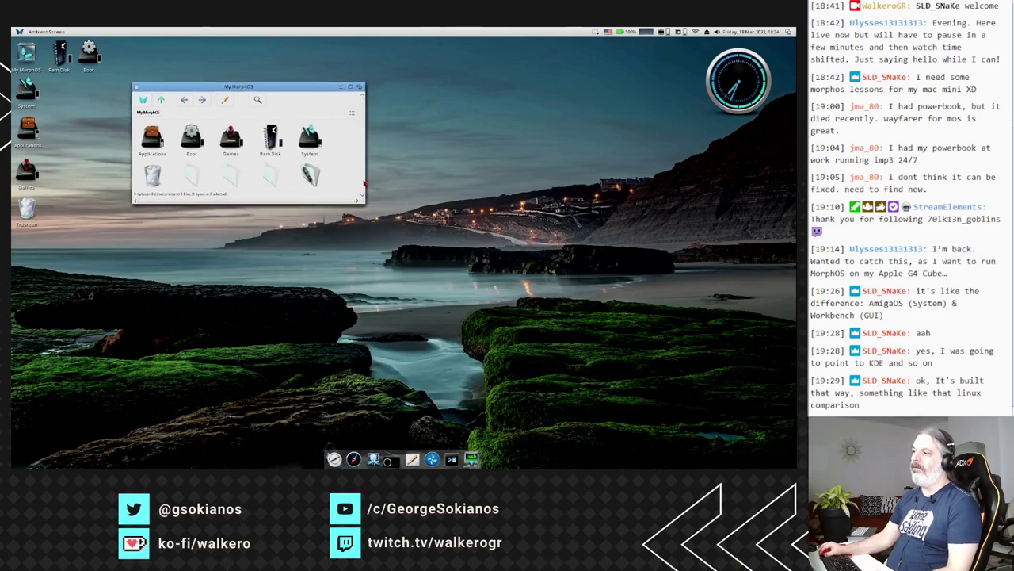
{"action": "left_click_drag", "start_coordinate": [364, 202], "coordinate": [399, 344]}
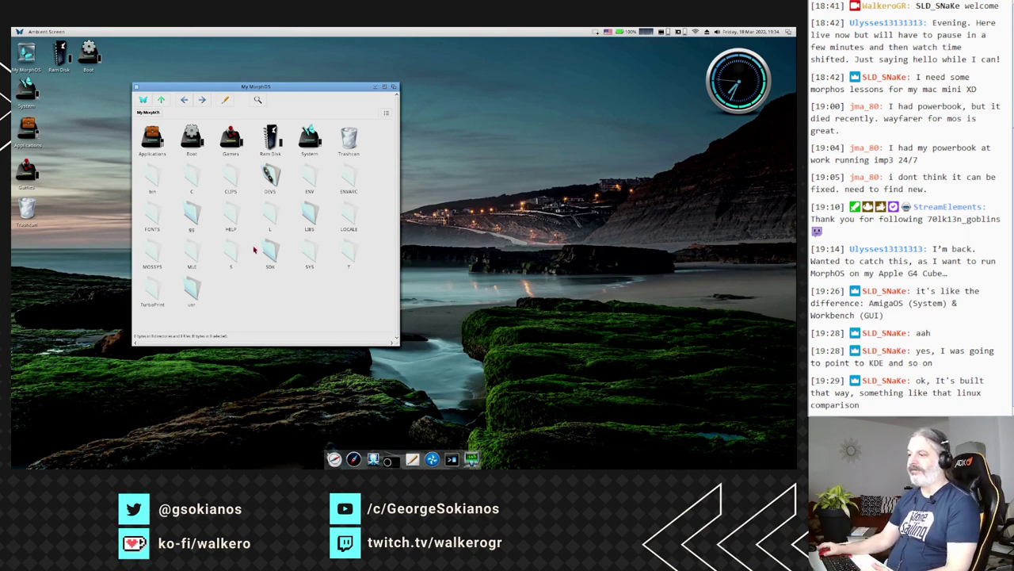
- Open a MorphOS shell and list all system assigns and devices with the assign command
{"action": "left_click", "coordinate": [452, 459]}
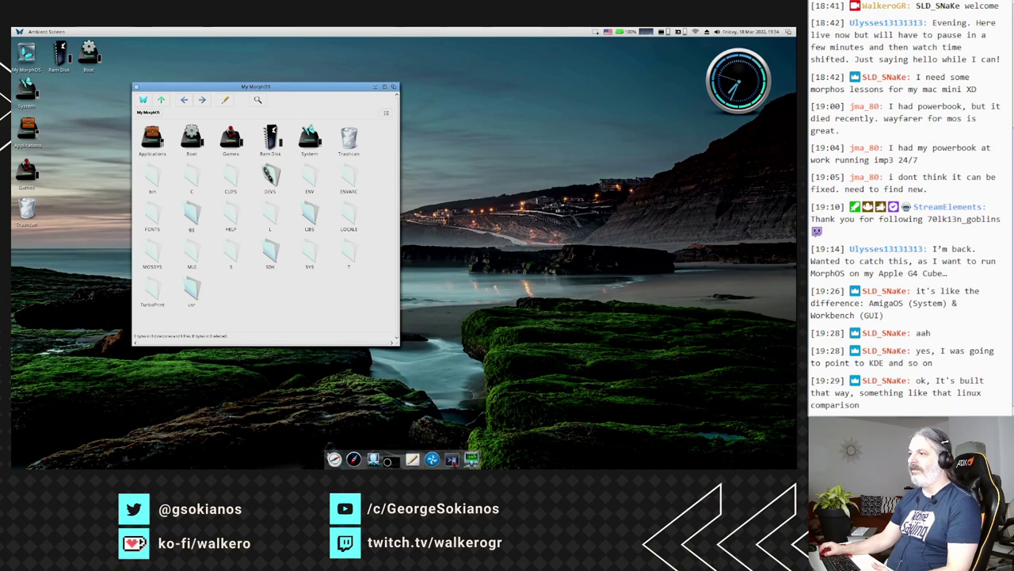
{"action": "type", "text": "assig"}
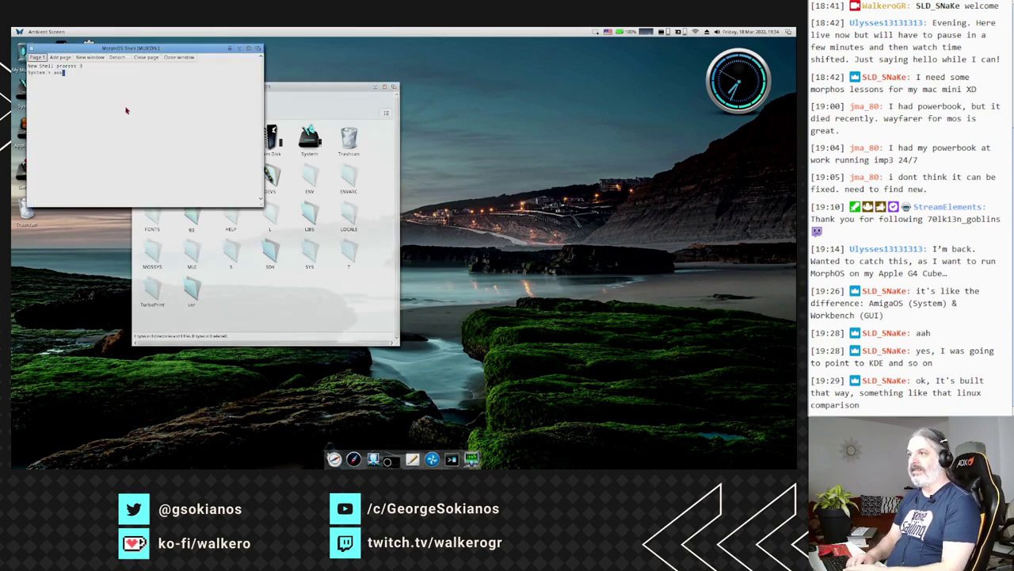
{"action": "type", "text": "n"}
{"action": "key", "text": "Return"}
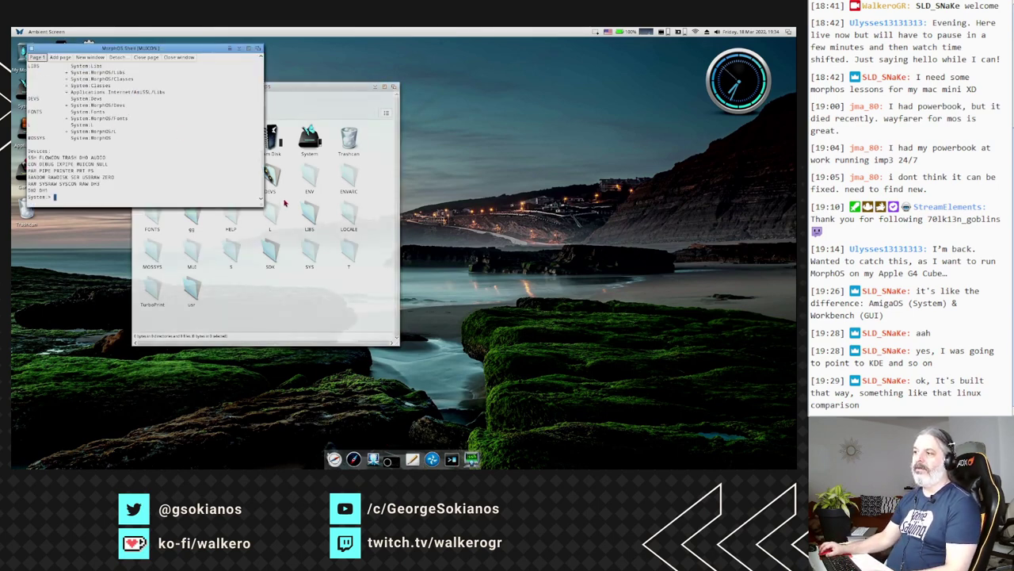
- Enlarge the shell window and arrange it side by side with the My MorphOS window
{"action": "left_click_drag", "start_coordinate": [262, 205], "coordinate": [373, 331]}
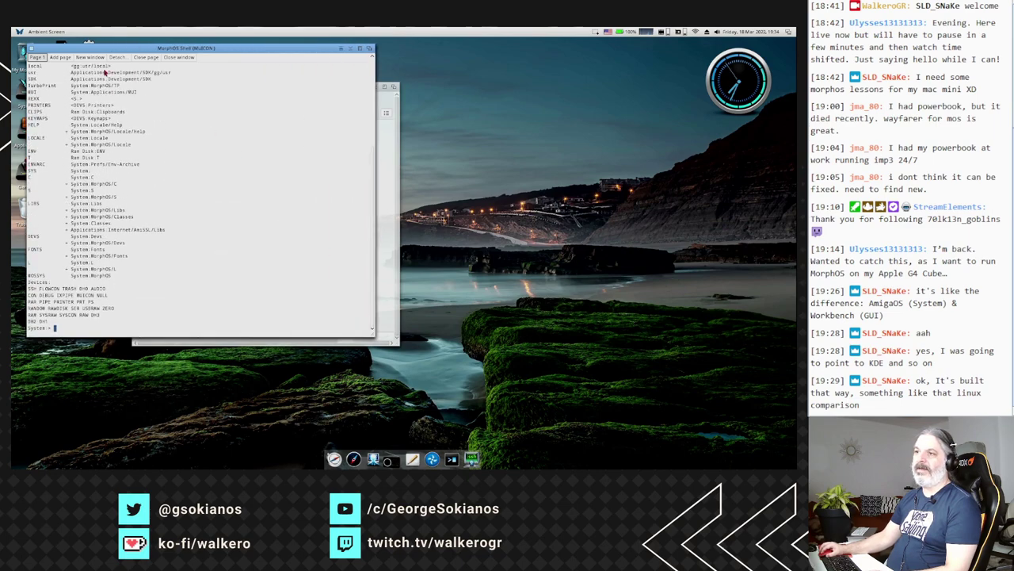
{"action": "left_click_drag", "start_coordinate": [157, 49], "coordinate": [502, 77]}
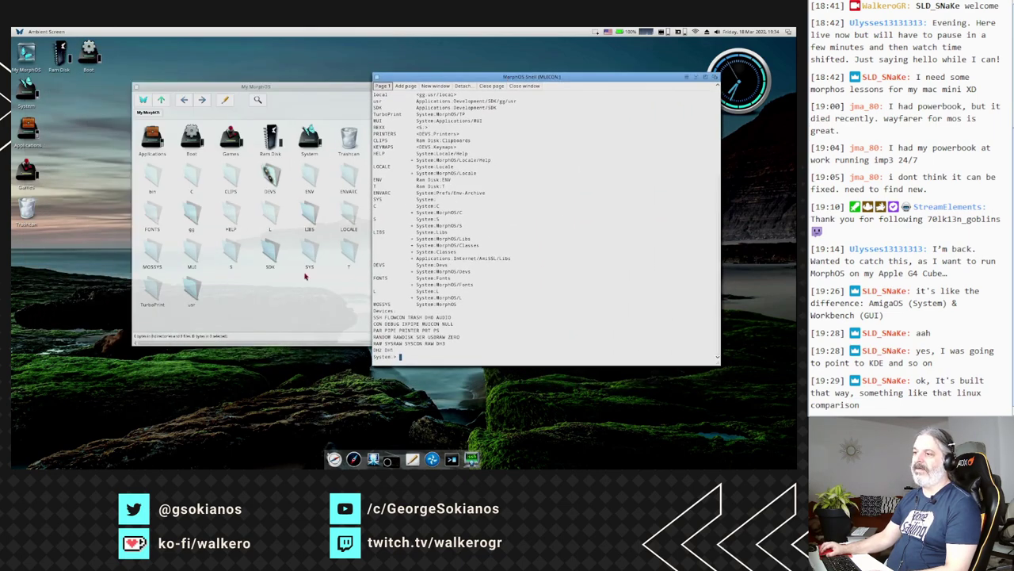
{"action": "left_click", "coordinate": [235, 277]}
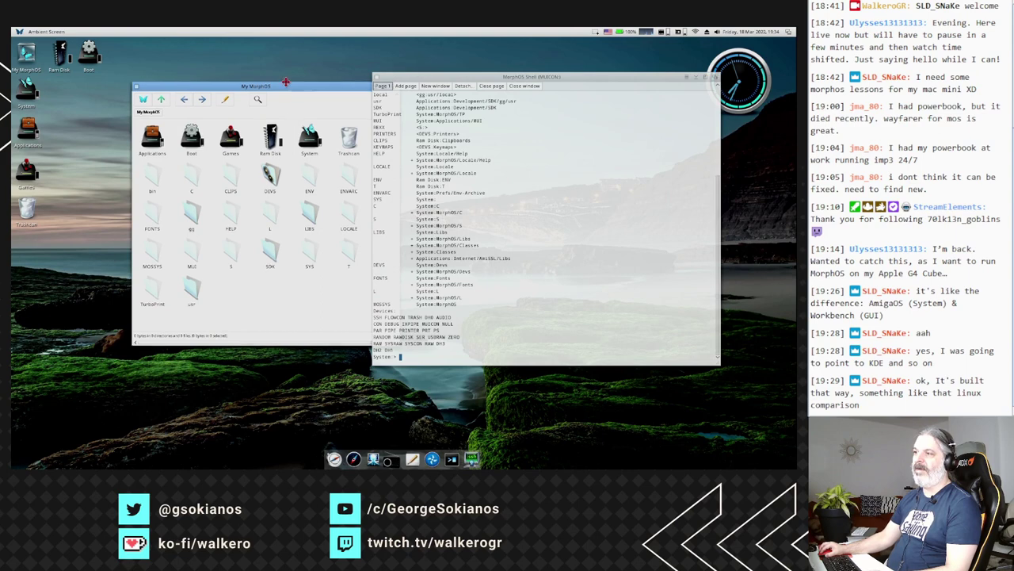
{"action": "left_click_drag", "start_coordinate": [288, 88], "coordinate": [236, 89]}
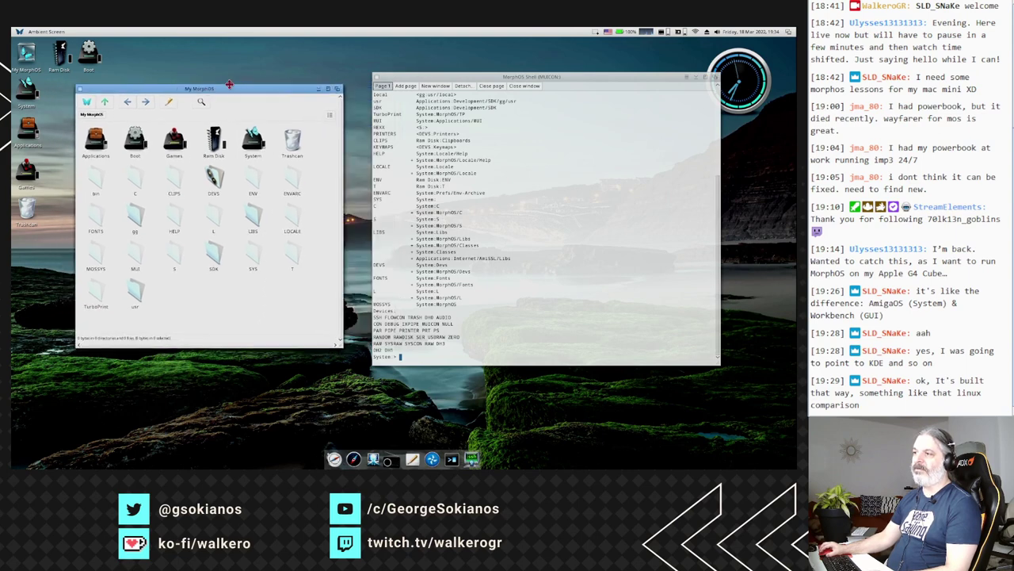
- Look inside the LIBS drawer and its parent System drawer, and close both the shell and drawer windows
{"action": "double_click", "coordinate": [254, 225]}
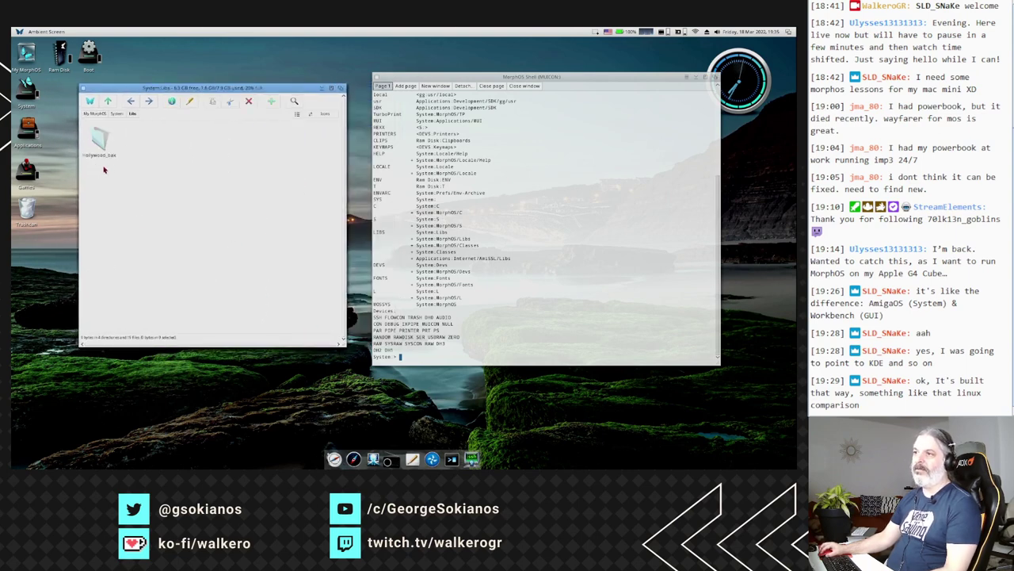
{"action": "left_click", "coordinate": [109, 101]}
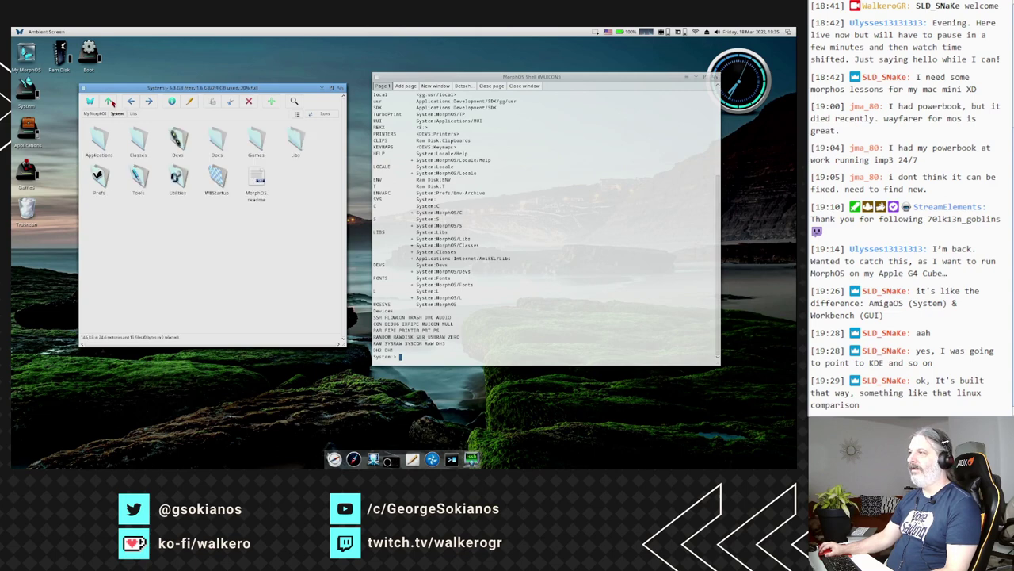
{"action": "left_click", "coordinate": [377, 79]}
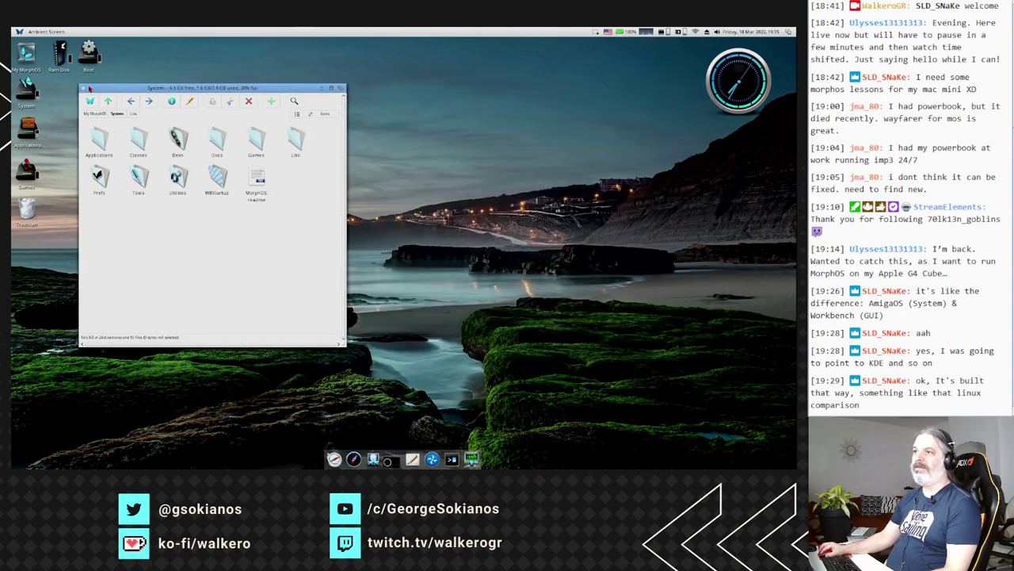
{"action": "left_click", "coordinate": [85, 89]}
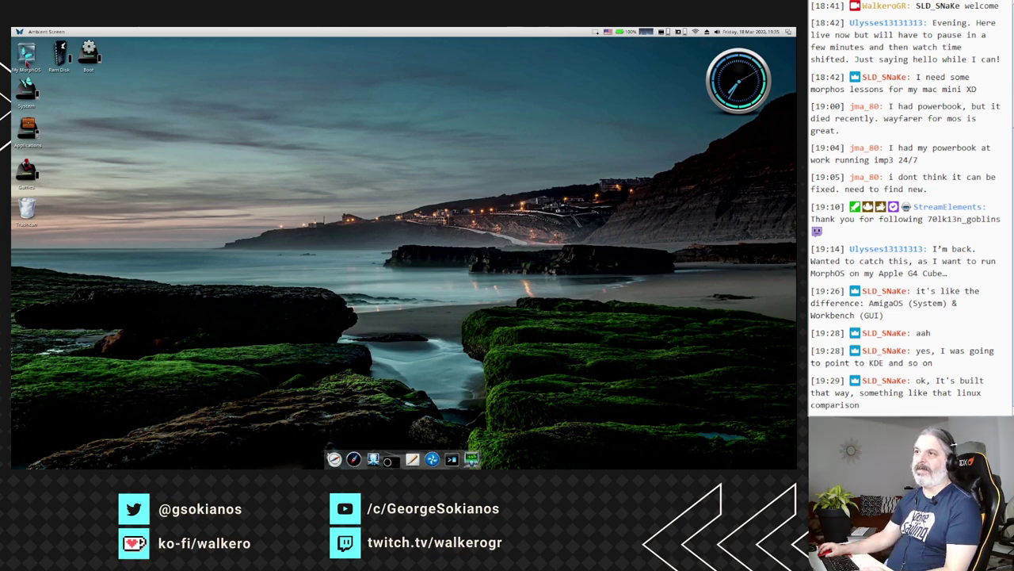
- Open My MorphOS from its desktop icon, shift its window, and close it
{"action": "left_click", "coordinate": [26, 54]}
{"action": "double_click", "coordinate": [26, 54]}
{"action": "left_click_drag", "start_coordinate": [236, 119], "coordinate": [176, 109]}
{"action": "left_click", "coordinate": [115, 109]}
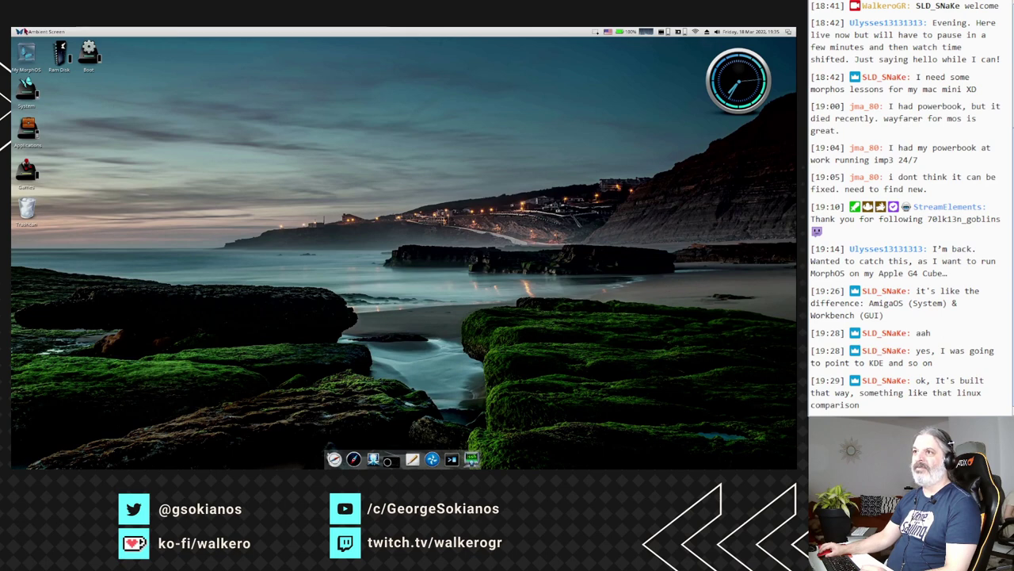
- Launch a shell by executing the newshell command from Ambient
{"action": "right_click", "coordinate": [31, 32]}
{"action": "left_click", "coordinate": [35, 47]}
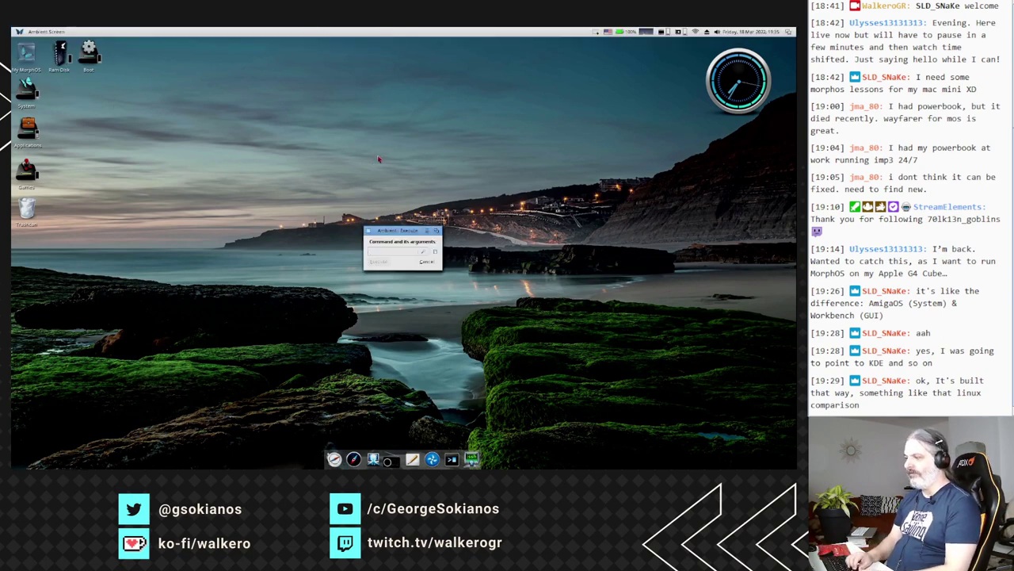
{"action": "type", "text": "newshell"}
{"action": "key", "text": "Return"}
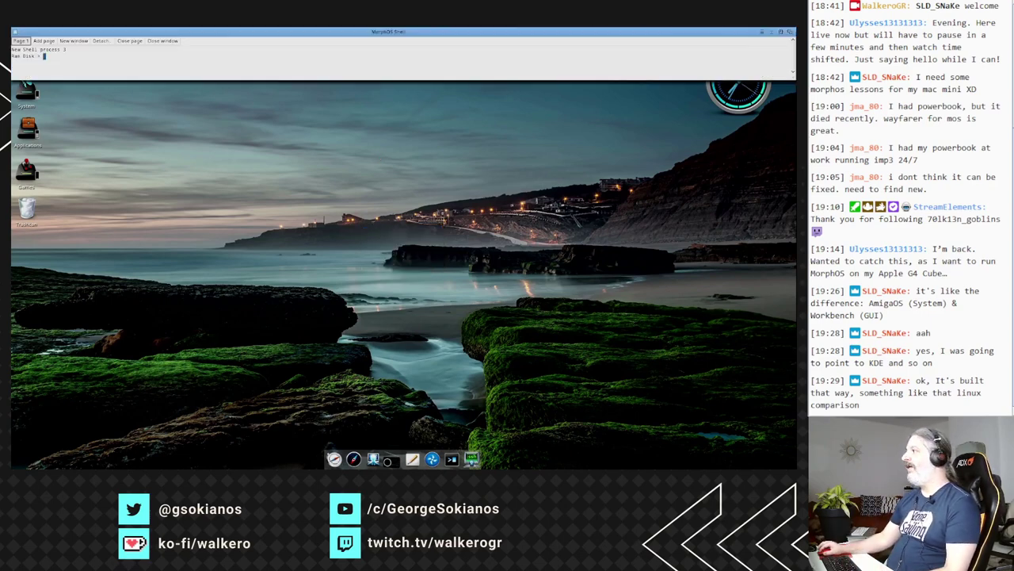
- Make the MorphOS Shell window narrower and taller, move it into the desktop area, and close it
{"action": "left_click_drag", "start_coordinate": [791, 79], "coordinate": [339, 172]}
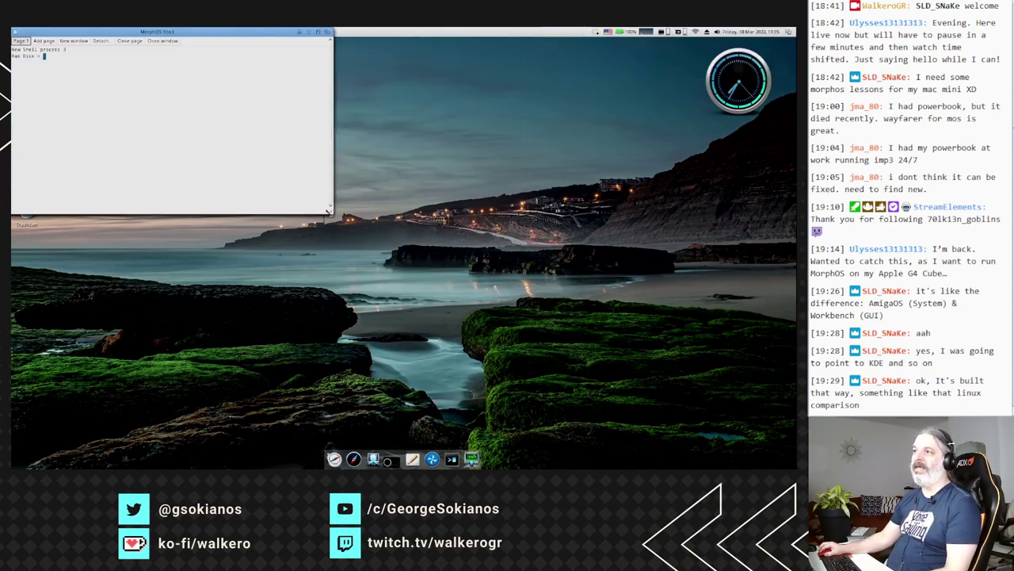
{"action": "left_click_drag", "start_coordinate": [211, 38], "coordinate": [293, 105]}
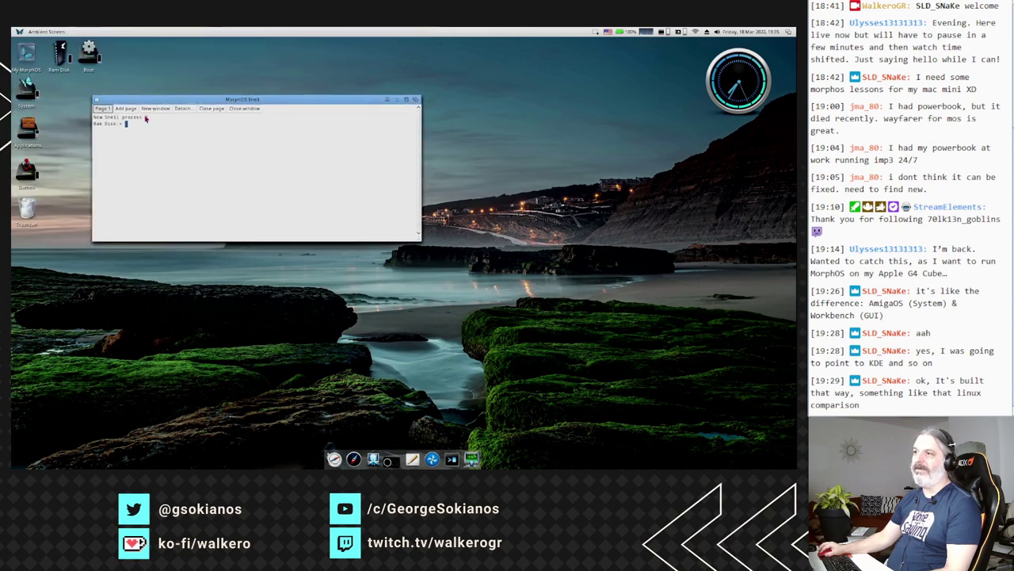
{"action": "left_click", "coordinate": [96, 99]}
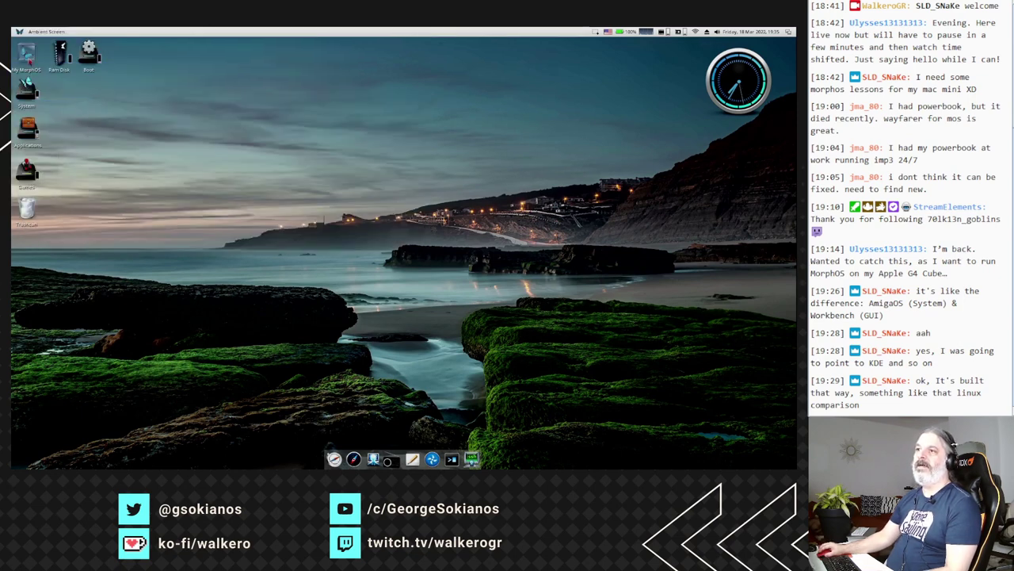
- Open a new Ambient Shell directly from Ambient's own commands and close it
{"action": "right_click", "coordinate": [14, 32]}
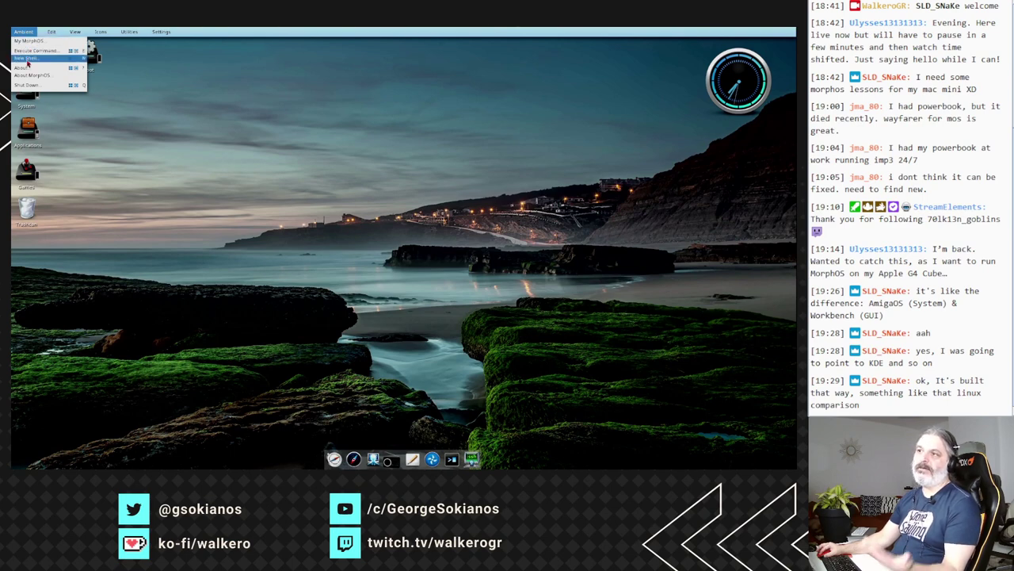
{"action": "left_click", "coordinate": [29, 59]}
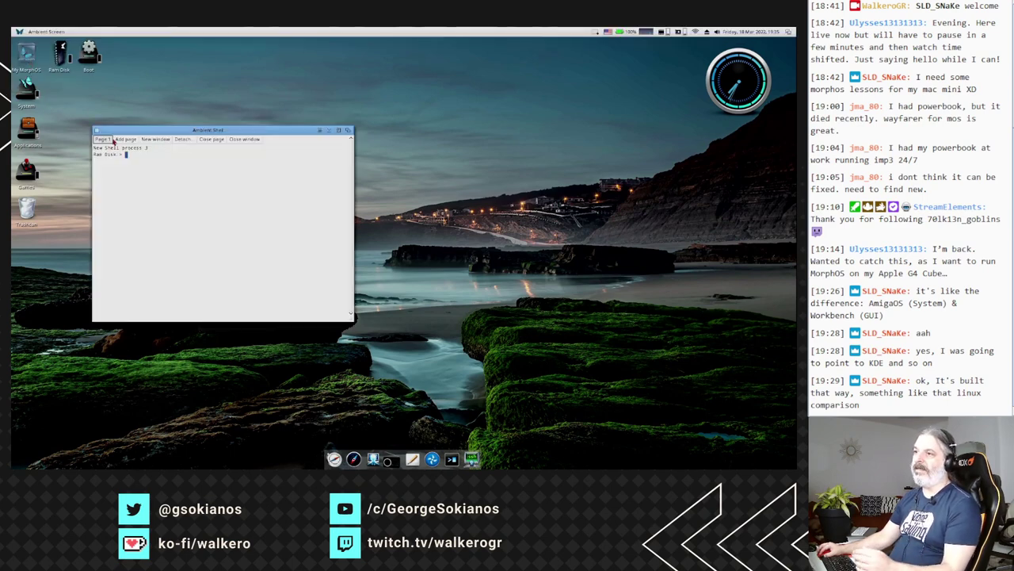
{"action": "left_click", "coordinate": [96, 130]}
- Bring up Ambient's shutdown and reboot request and cancel it
{"action": "left_click", "coordinate": [18, 31]}
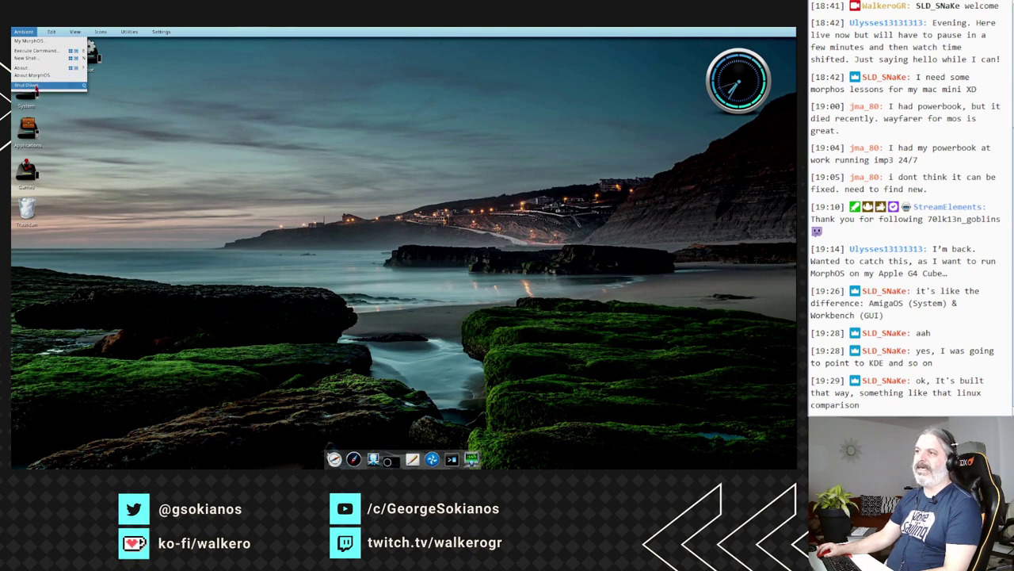
{"action": "left_click", "coordinate": [35, 87]}
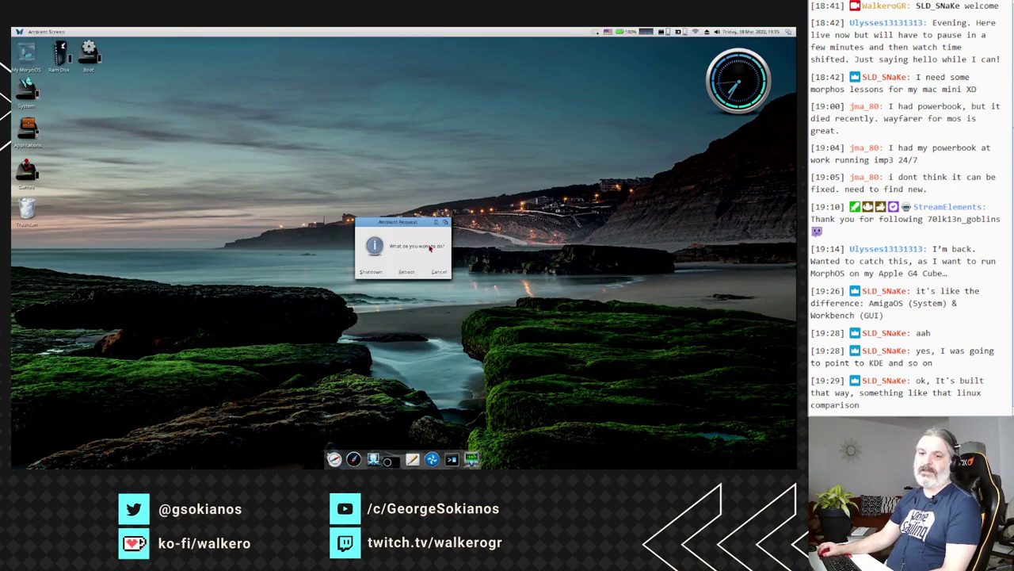
{"action": "left_click", "coordinate": [438, 272]}
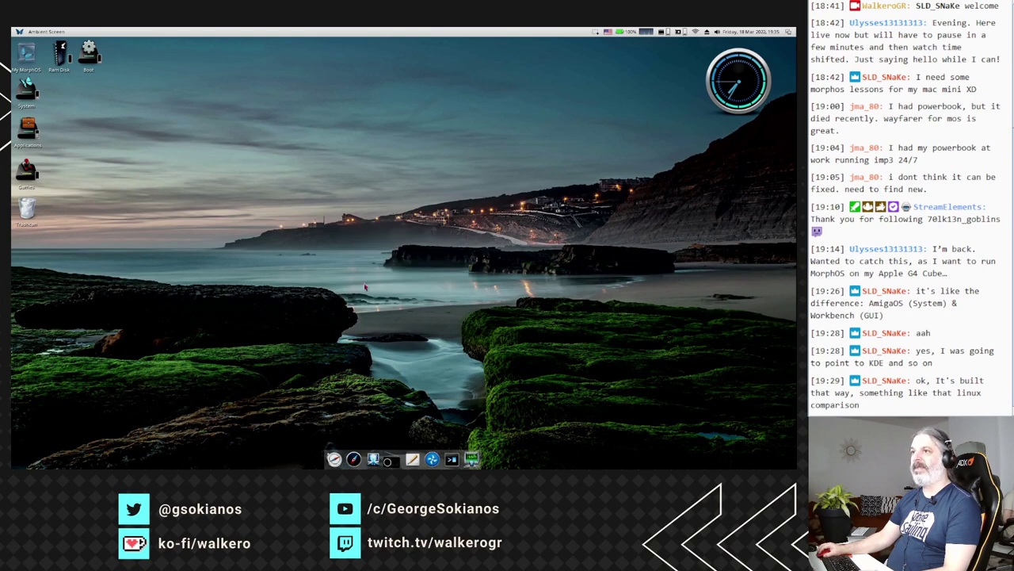
- Look over Ambient's editing commands and open the Applications drawer
{"action": "right_click", "coordinate": [44, 31]}
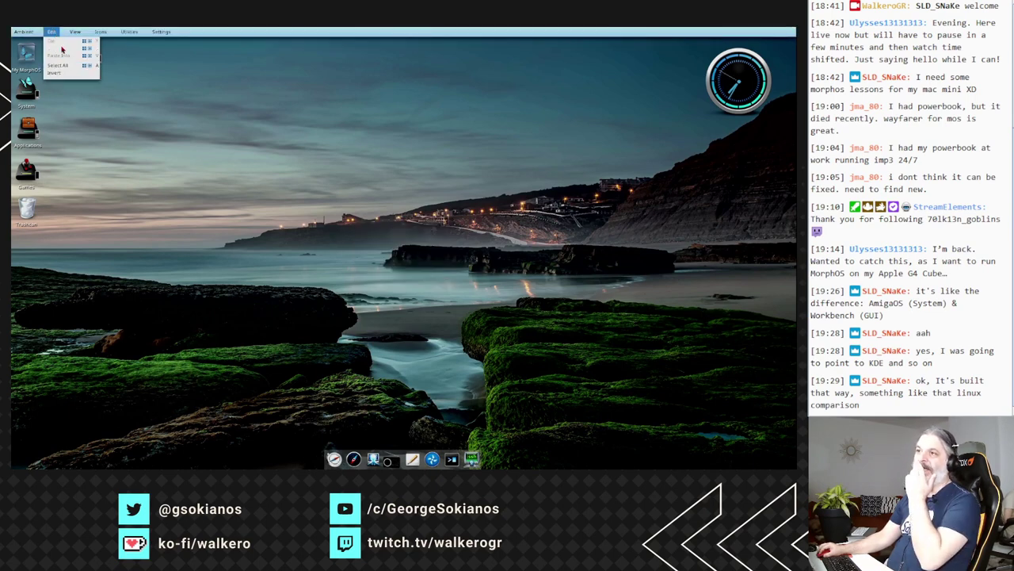
{"action": "double_click", "coordinate": [27, 129]}
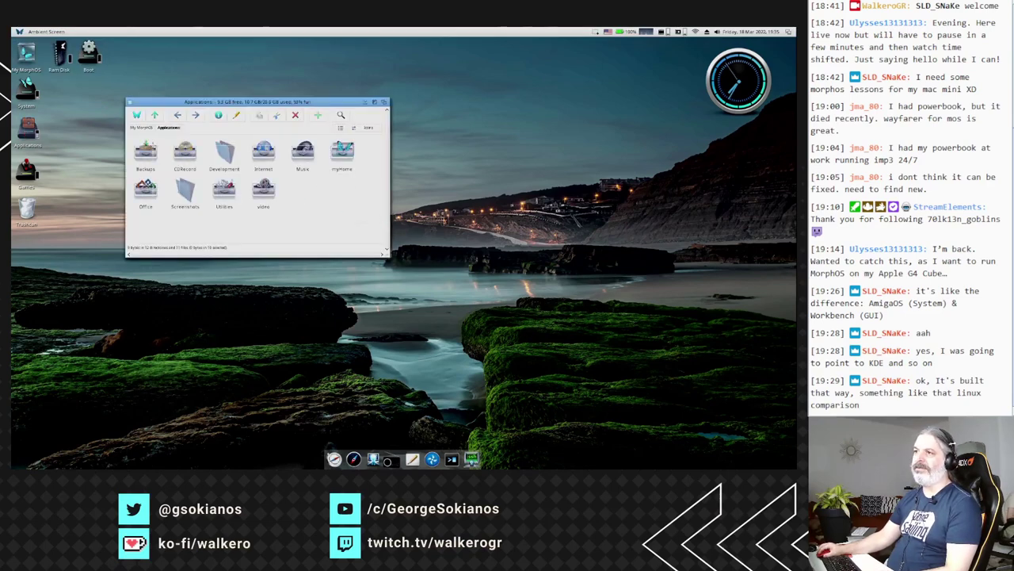
{"action": "right_click", "coordinate": [35, 31]}
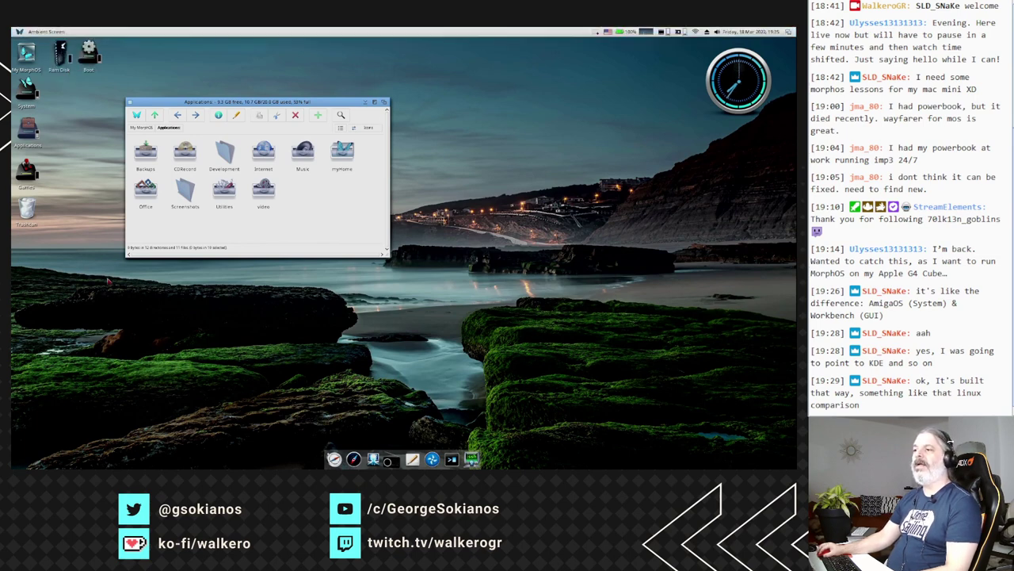
{"action": "left_click", "coordinate": [181, 233]}
{"action": "left_click", "coordinate": [181, 232]}
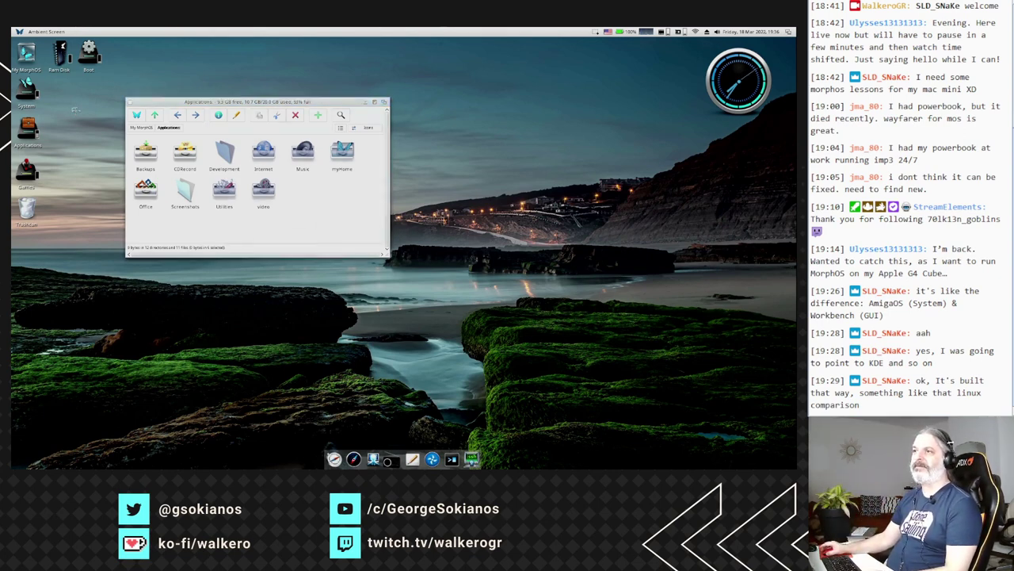
- Bring up the new drawer request for Applications, cancel it, and look at the available sort orders
{"action": "right_click", "coordinate": [76, 31]}
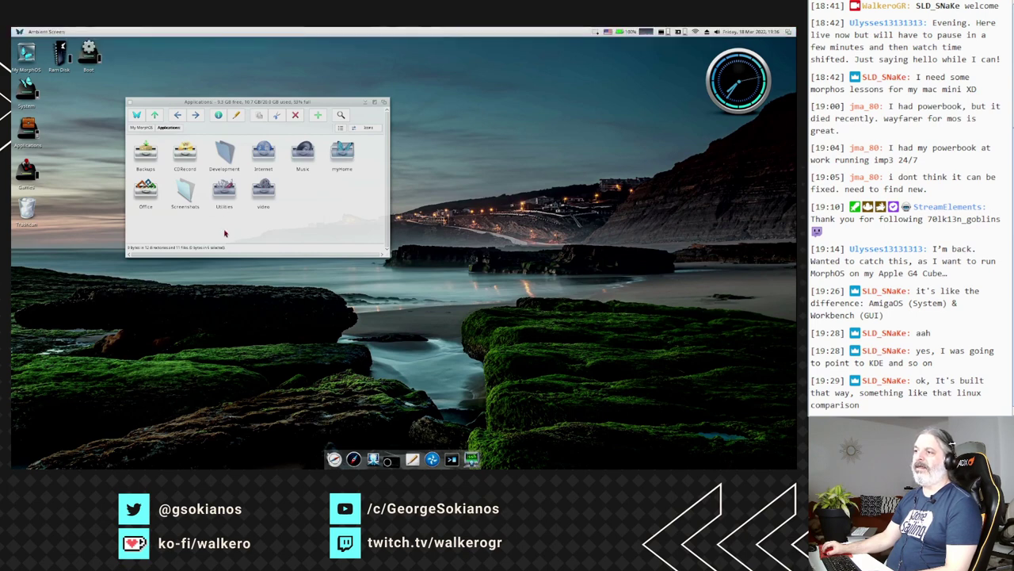
{"action": "right_click", "coordinate": [68, 30]}
{"action": "left_click", "coordinate": [81, 43]}
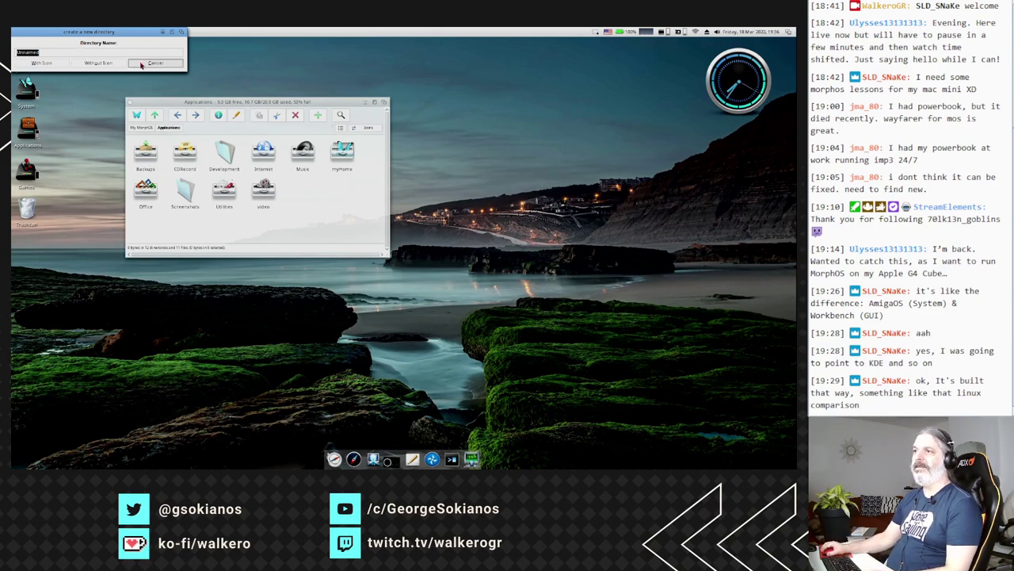
{"action": "left_click", "coordinate": [151, 63]}
{"action": "right_click", "coordinate": [75, 31]}
{"action": "mouse_move", "coordinate": [82, 51]}
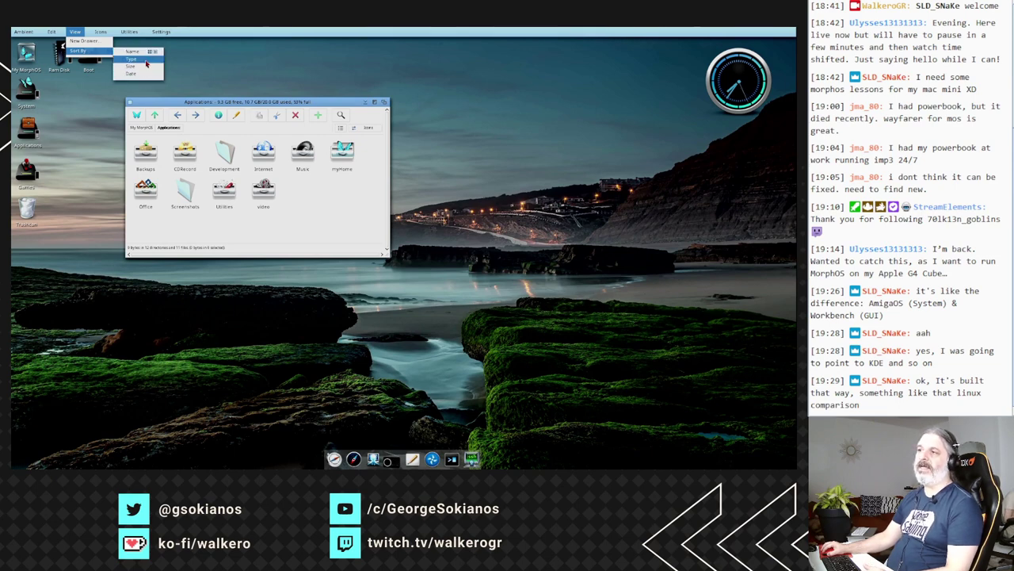
- Show the information for the video drawer and move the window away from the screen corner
{"action": "mouse_move", "coordinate": [101, 32]}
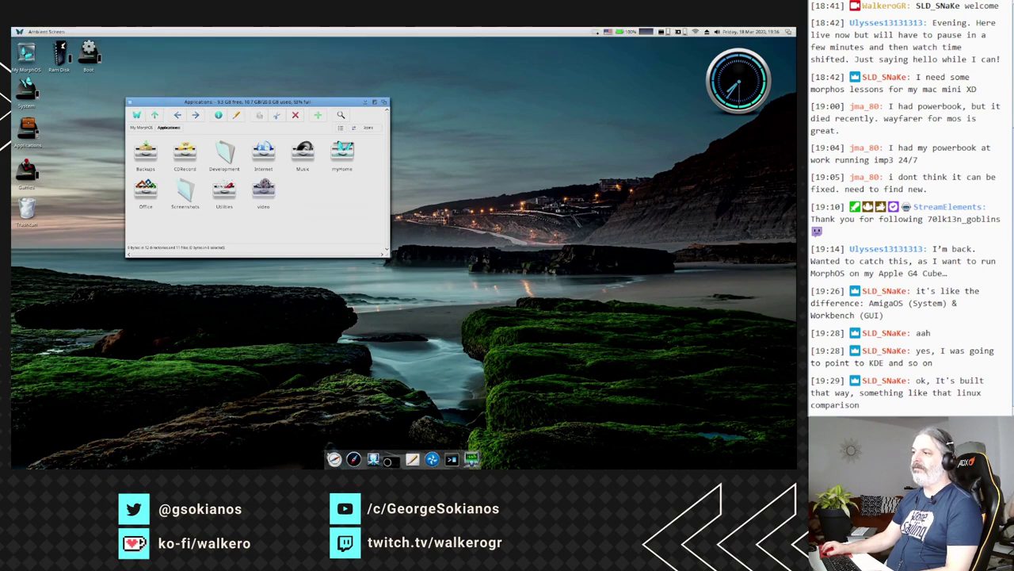
{"action": "left_click", "coordinate": [102, 43]}
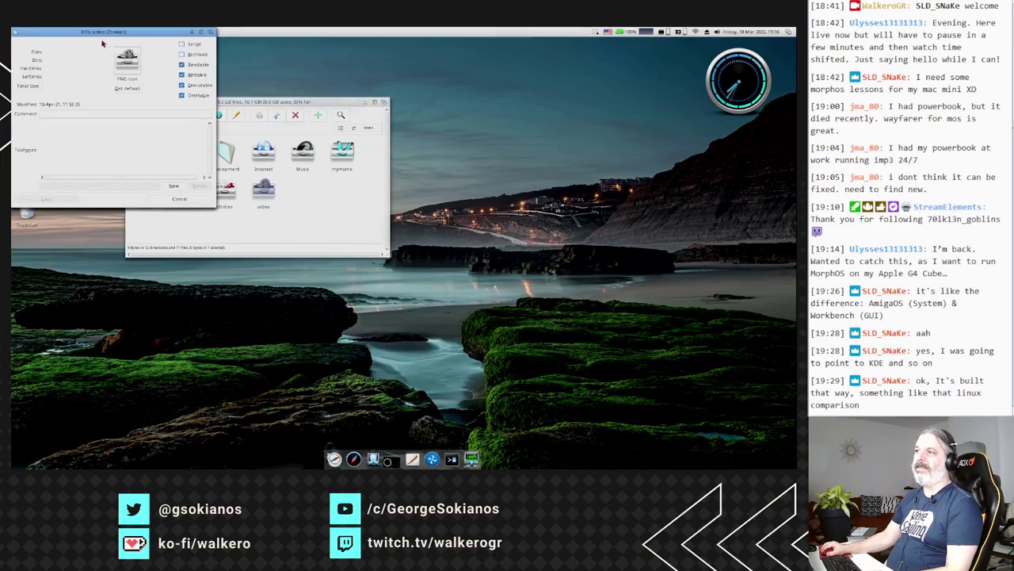
{"action": "left_click_drag", "start_coordinate": [101, 40], "coordinate": [167, 95]}
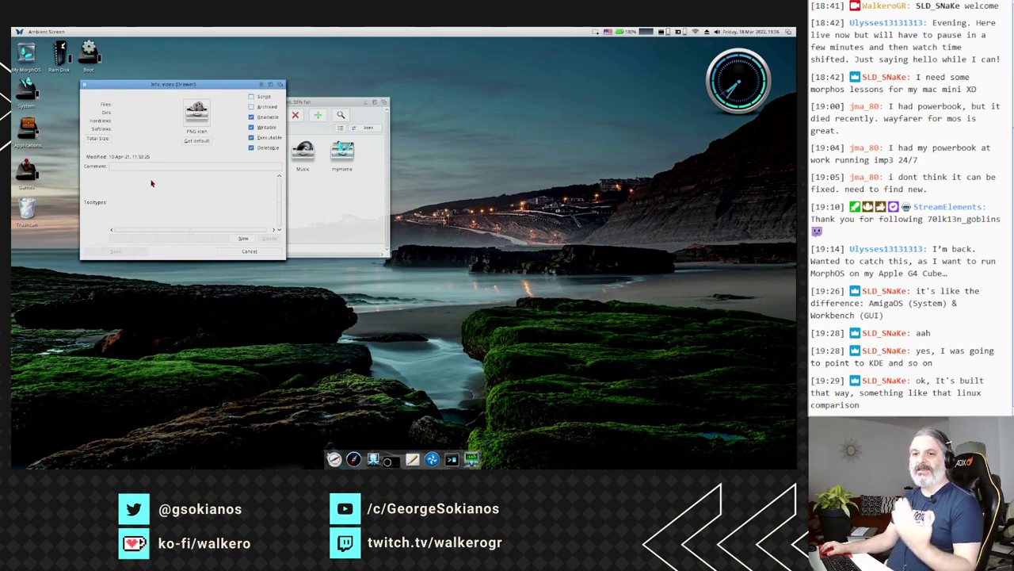
- Try to replace the video drawer's icon with the default image and with another drawer's icon
{"action": "left_click", "coordinate": [105, 141]}
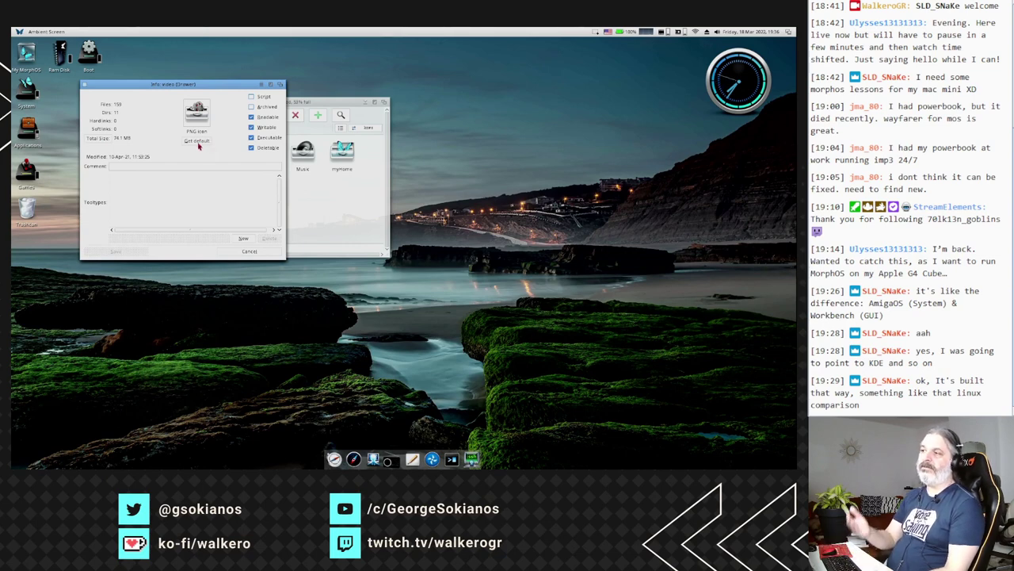
{"action": "left_click", "coordinate": [198, 143]}
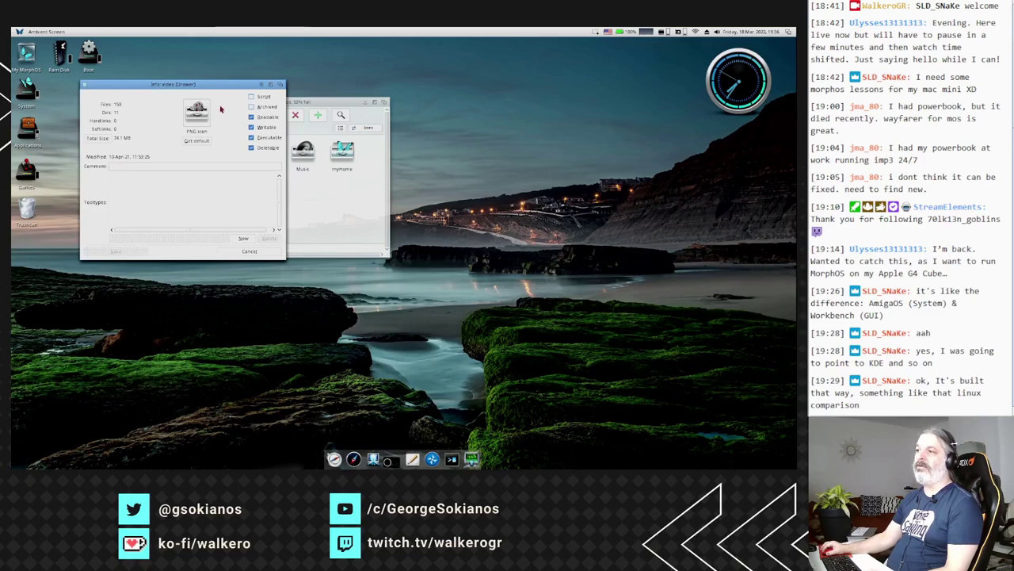
{"action": "left_click_drag", "start_coordinate": [326, 157], "coordinate": [203, 114]}
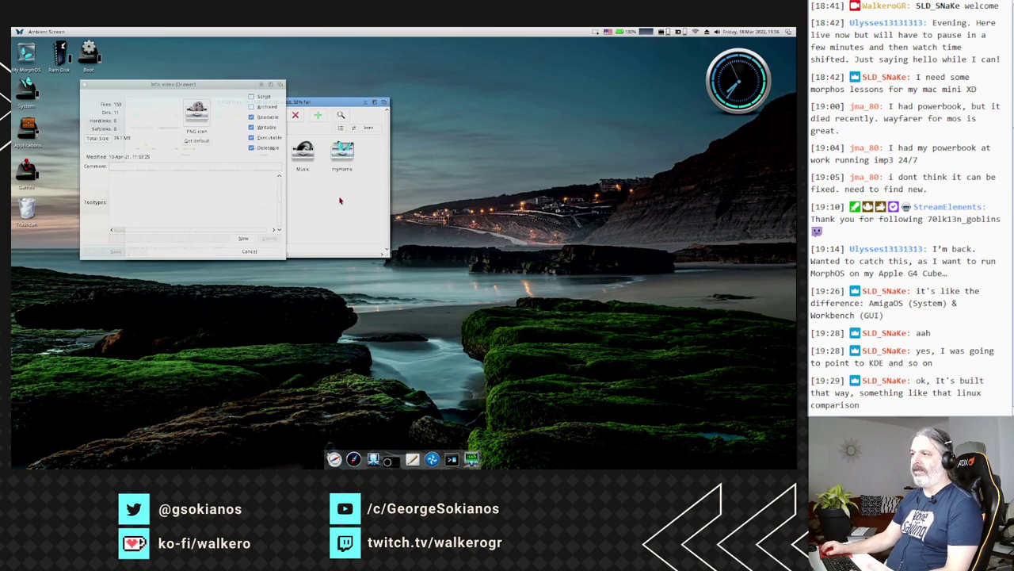
- Add a tooltype reading THISTOOLTYPE=True to the video drawer's icon information
{"action": "left_click_drag", "start_coordinate": [155, 103], "coordinate": [150, 101]}
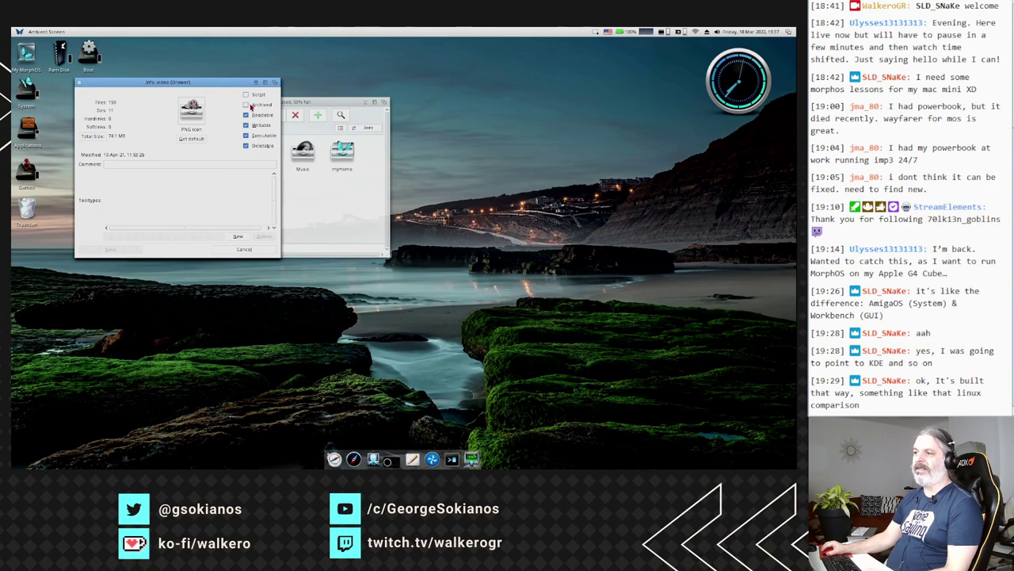
{"action": "left_click", "coordinate": [133, 200]}
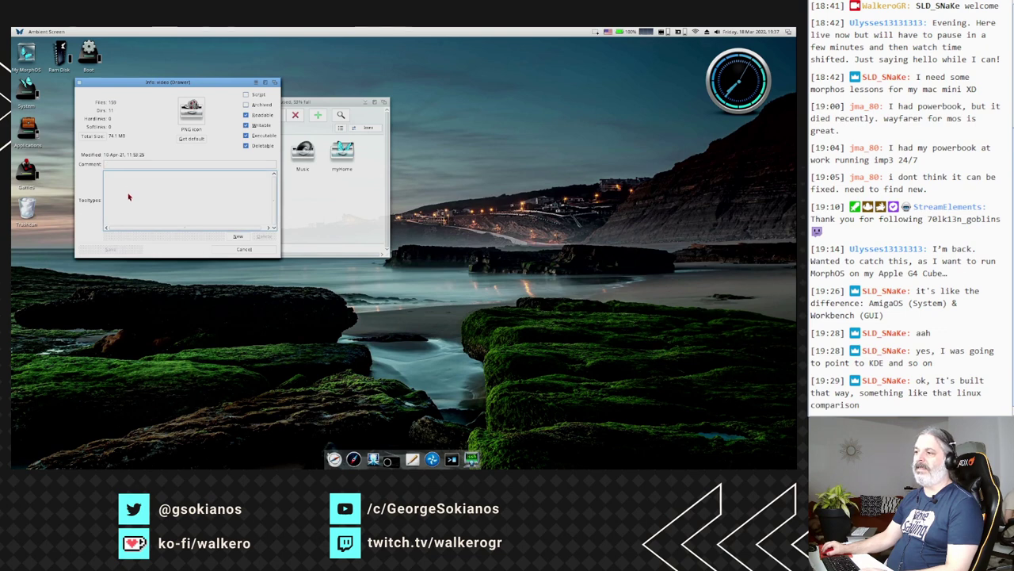
{"action": "left_click", "coordinate": [238, 236]}
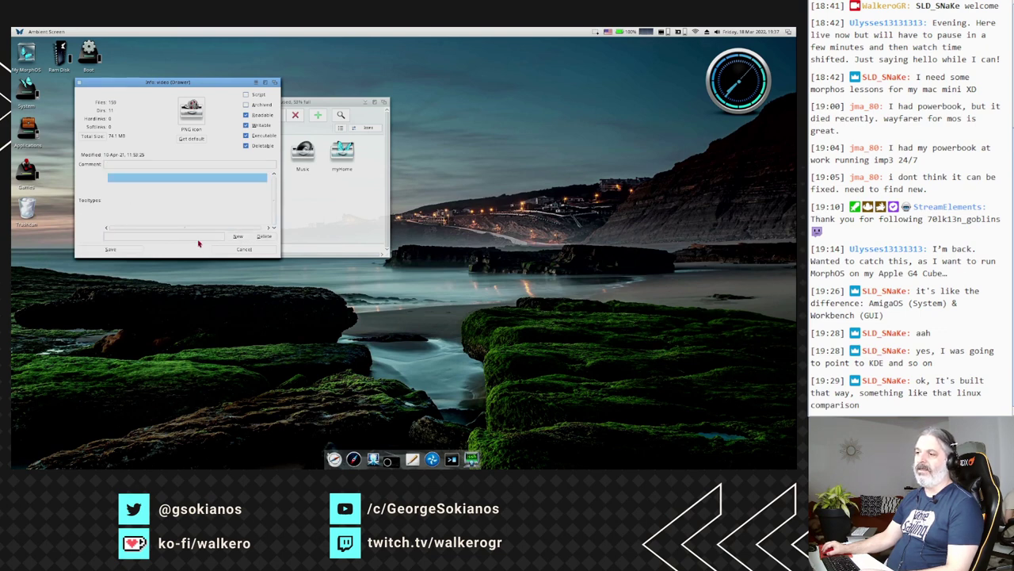
{"action": "type", "text": "TH"}
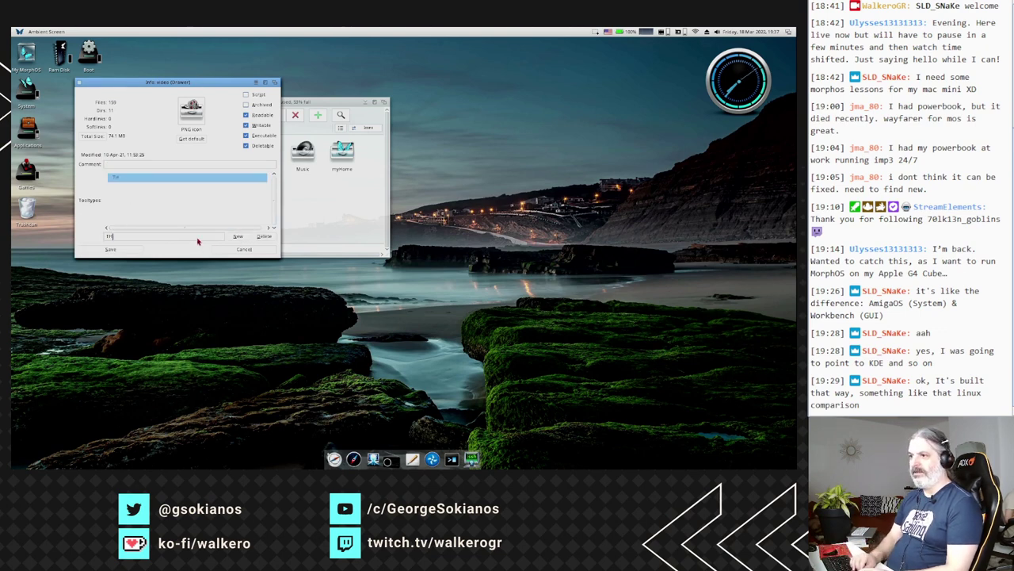
{"action": "type", "text": "IS I"}
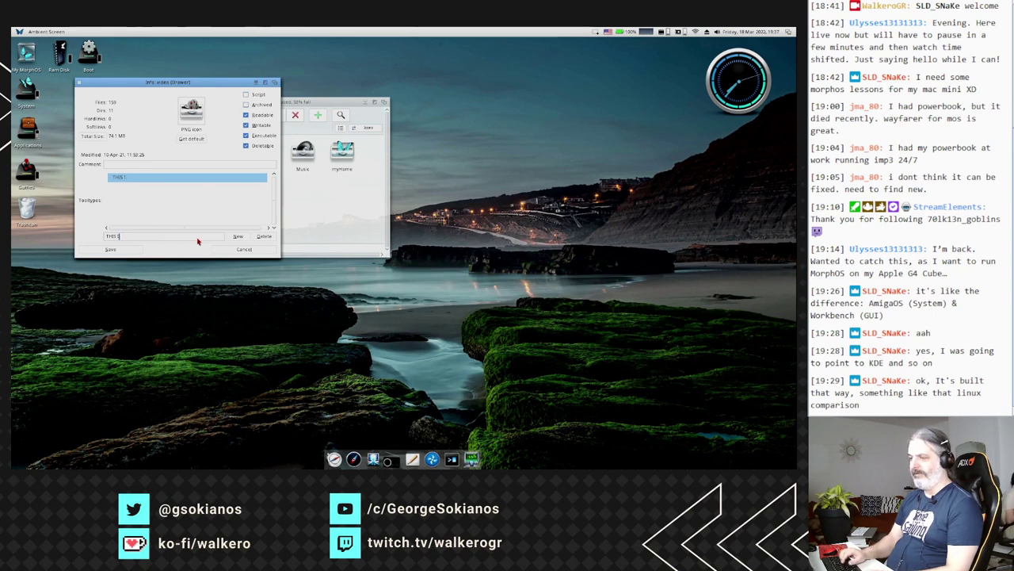
{"action": "key", "text": "BackSpace"}
{"action": "key", "text": "BackSpace"}
{"action": "type", "text": "TOOLTYPE=True"}
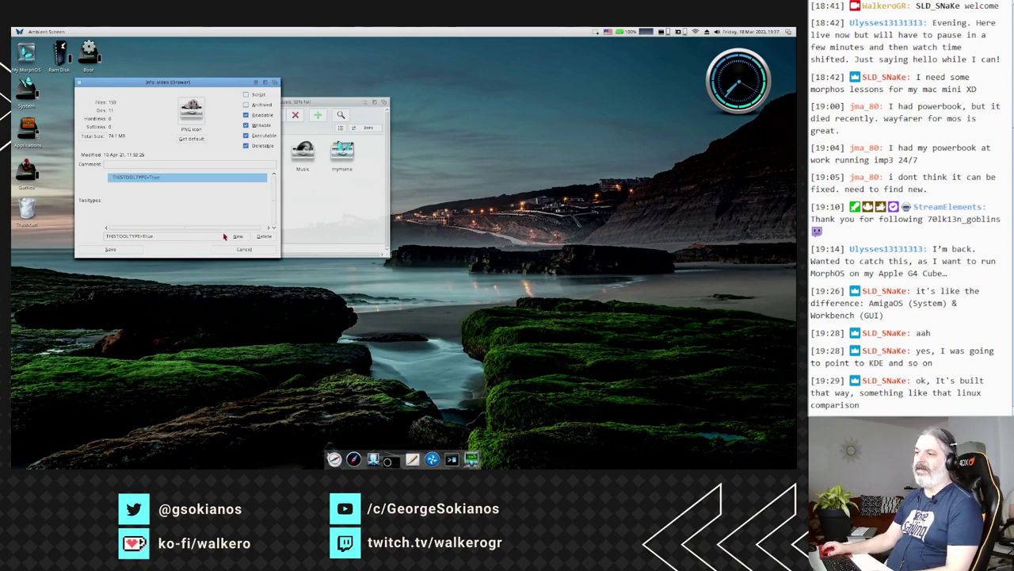
- Add a second tooltype reading dsadsad, delete both tooltypes, and cancel the video drawer's information window
{"action": "left_click", "coordinate": [233, 238]}
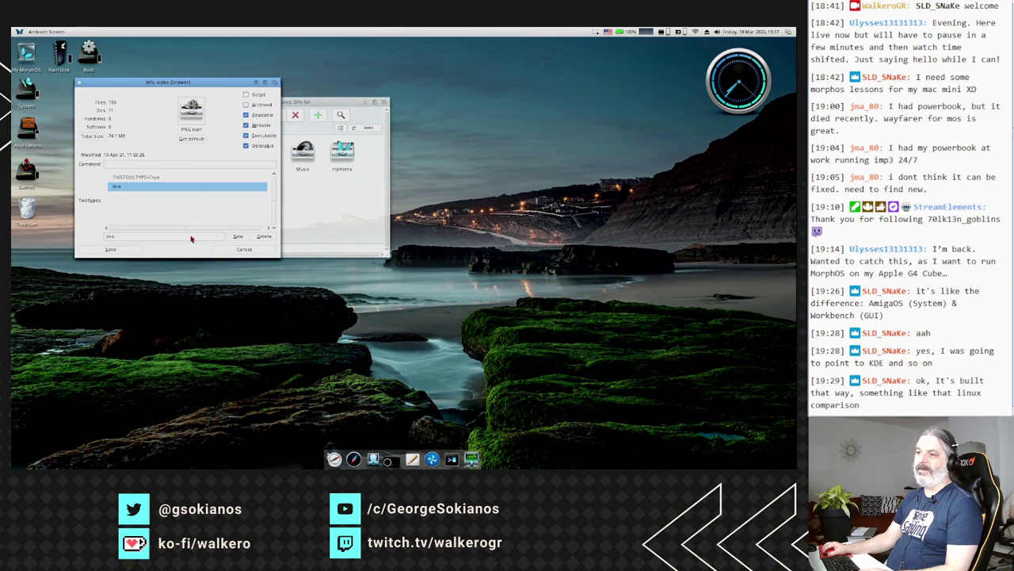
{"action": "type", "text": "dsadsad"}
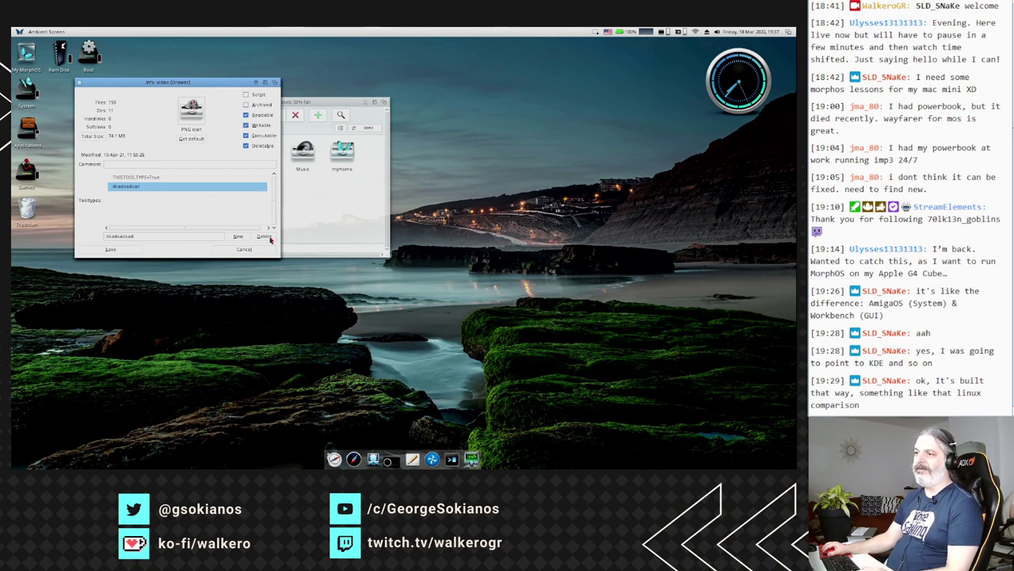
{"action": "left_click", "coordinate": [264, 236]}
{"action": "left_click", "coordinate": [264, 236]}
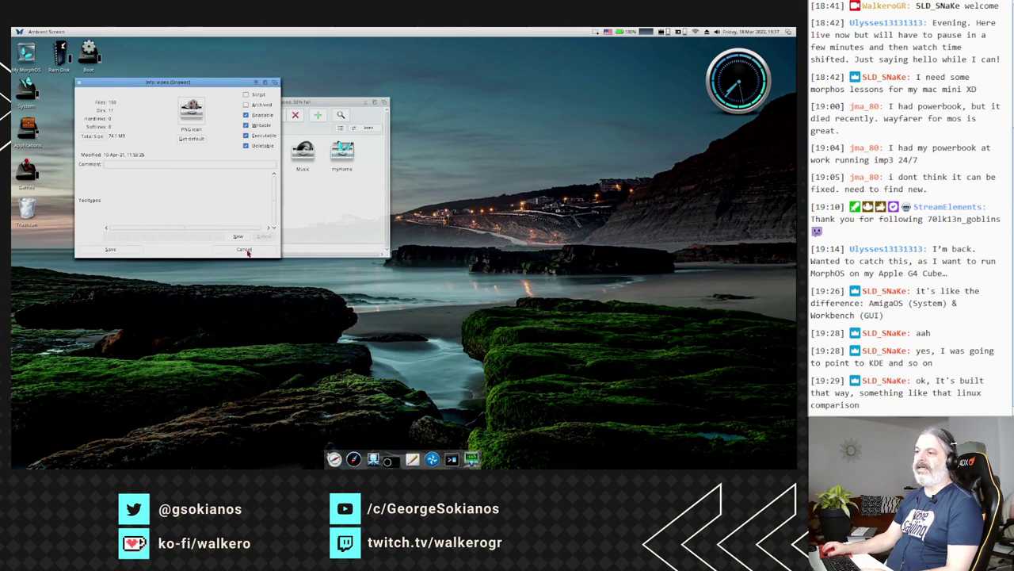
{"action": "left_click", "coordinate": [235, 249]}
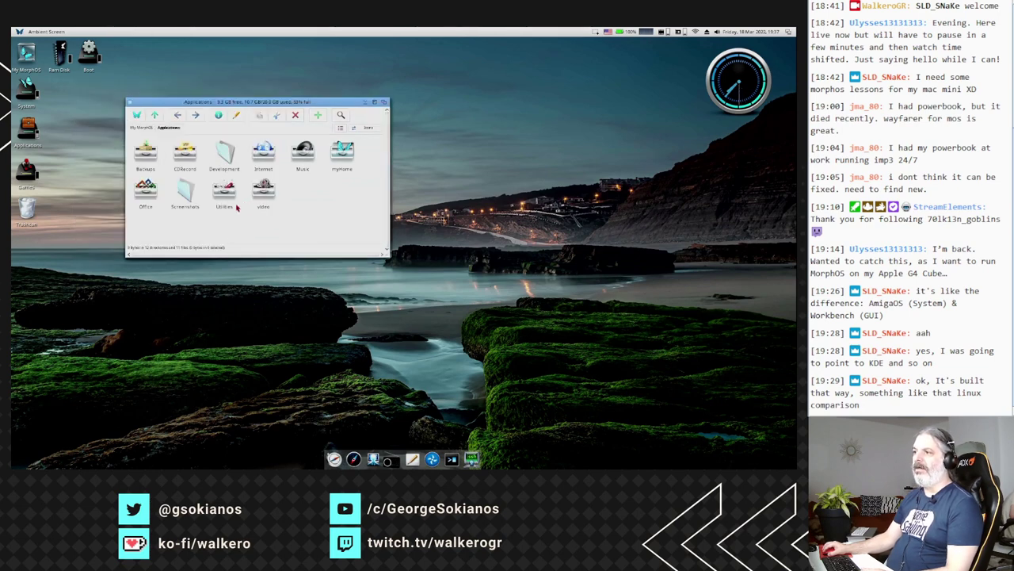
- Look over the icon commands available for the selected video drawer
{"action": "right_click", "coordinate": [132, 31]}
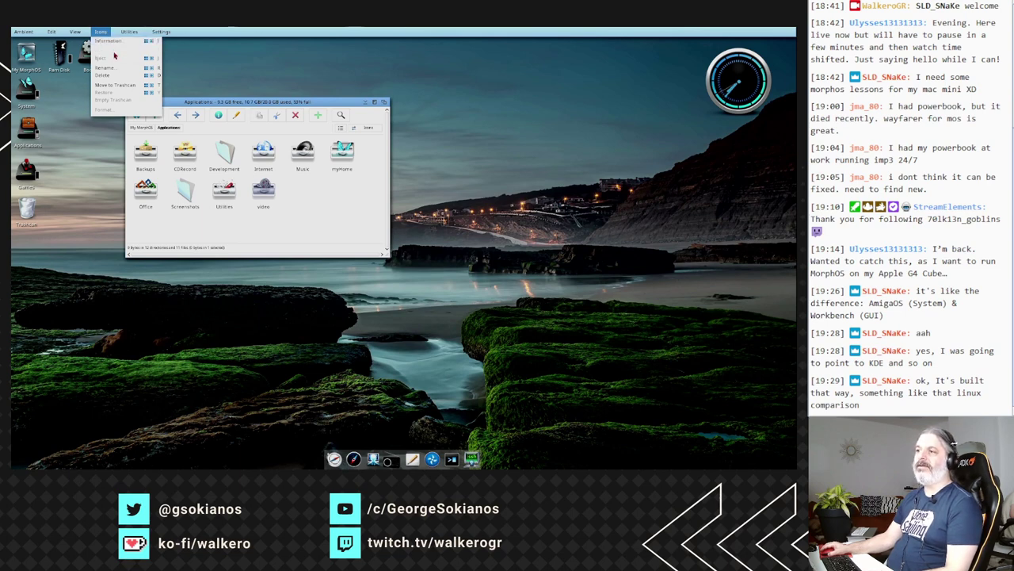
{"action": "left_click", "coordinate": [289, 216]}
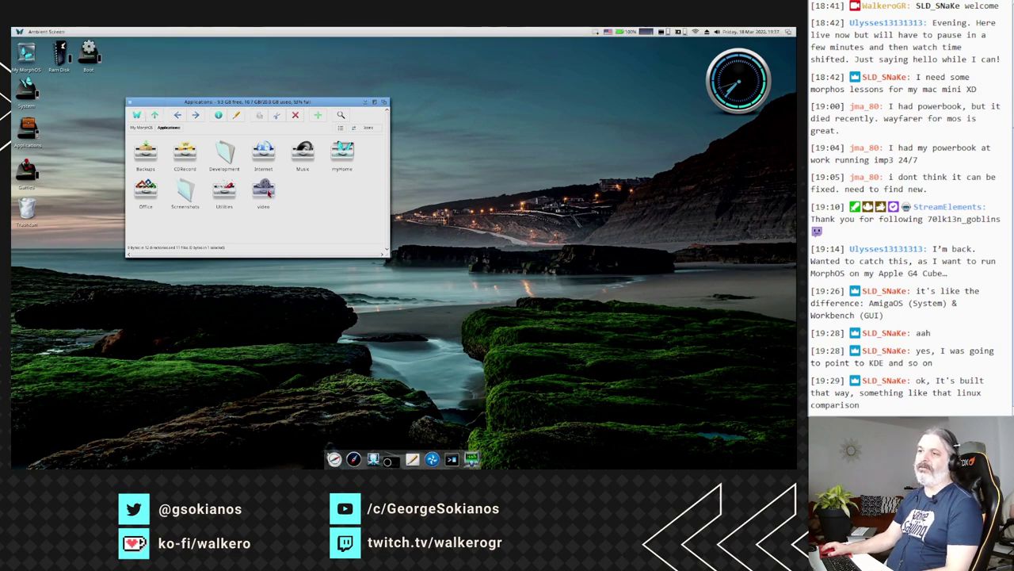
{"action": "right_click", "coordinate": [65, 33]}
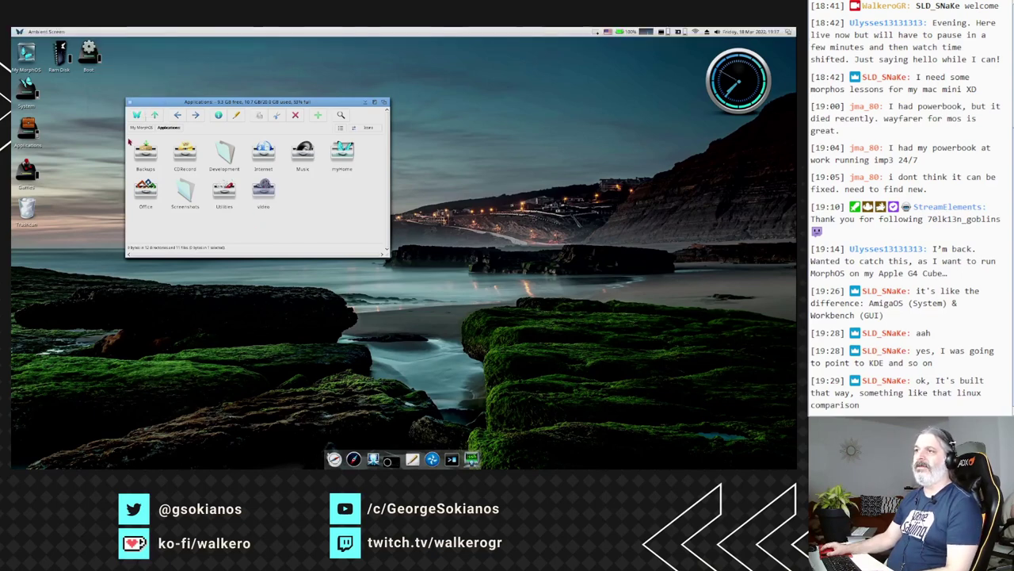
{"action": "right_click", "coordinate": [75, 31]}
{"action": "mouse_move", "coordinate": [101, 32]}
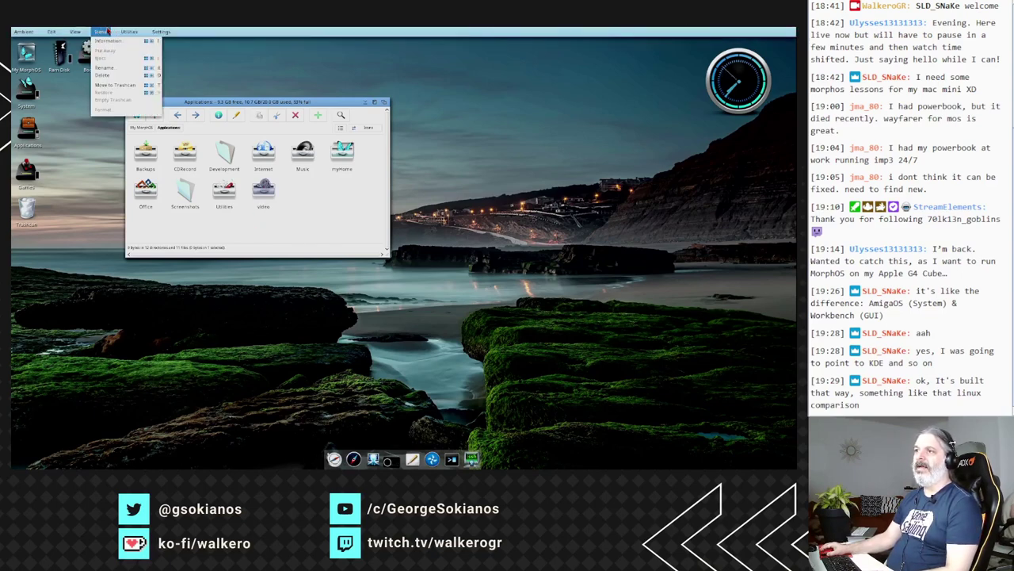
{"action": "right_click", "coordinate": [77, 180]}
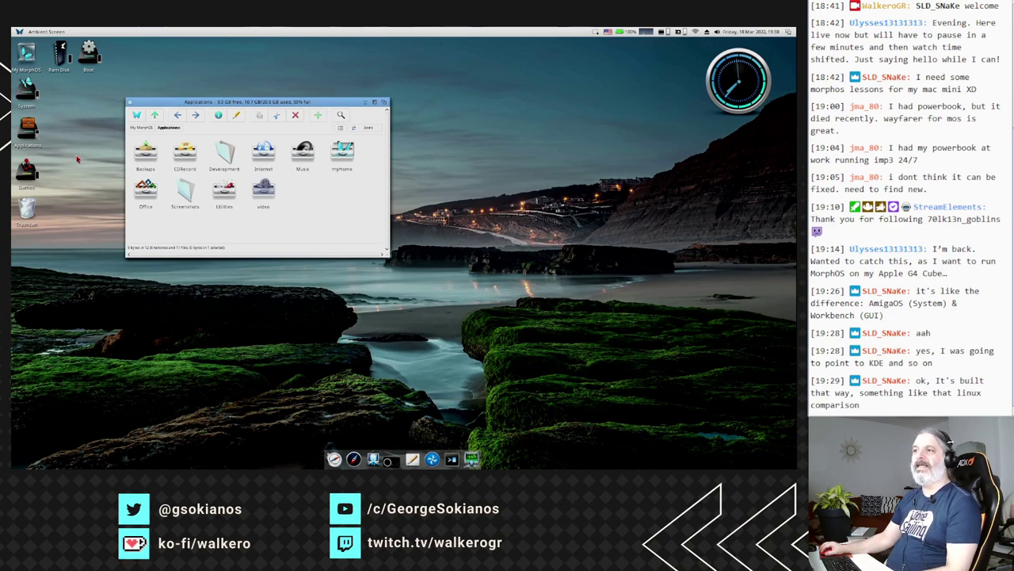
- Compare the icon commands available for the Boot volume and for the Trashcan
{"action": "left_click", "coordinate": [87, 125]}
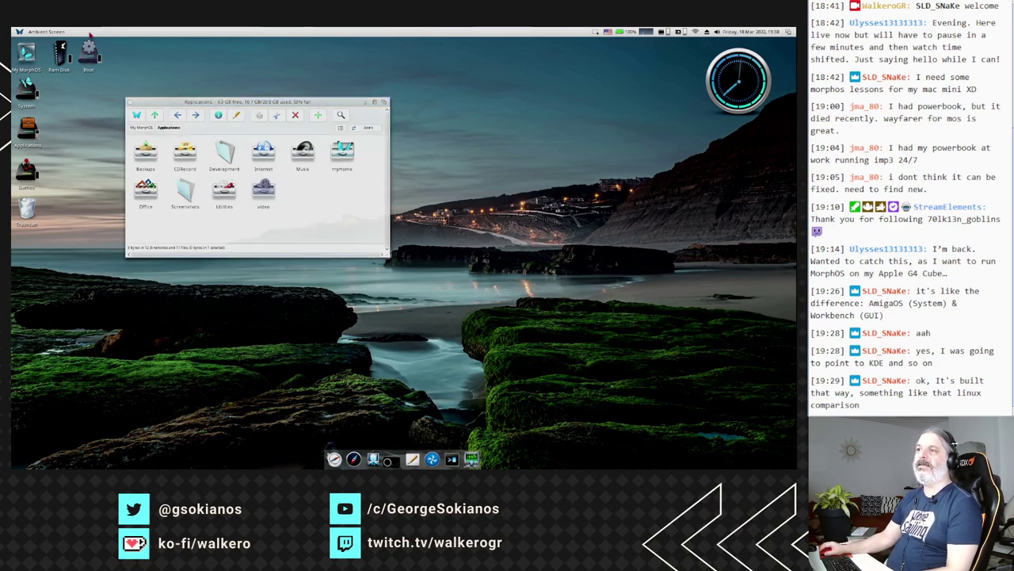
{"action": "right_click", "coordinate": [88, 62]}
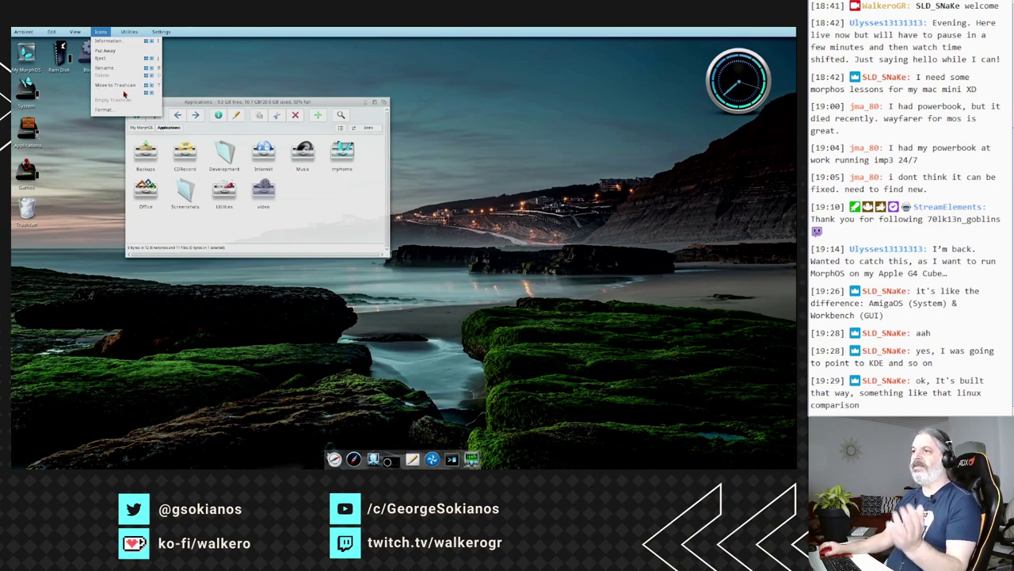
{"action": "left_click", "coordinate": [108, 162]}
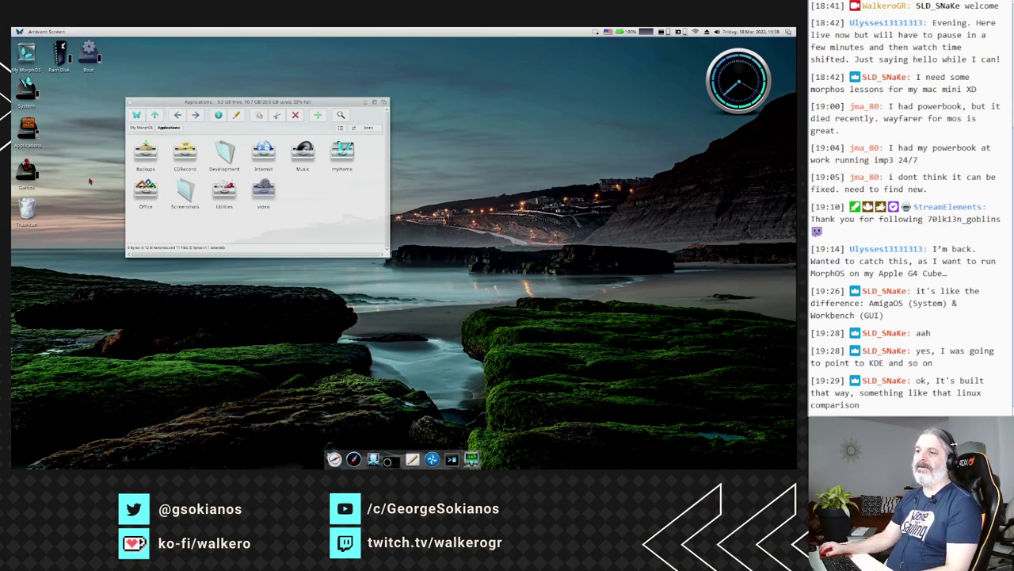
{"action": "right_click", "coordinate": [105, 32]}
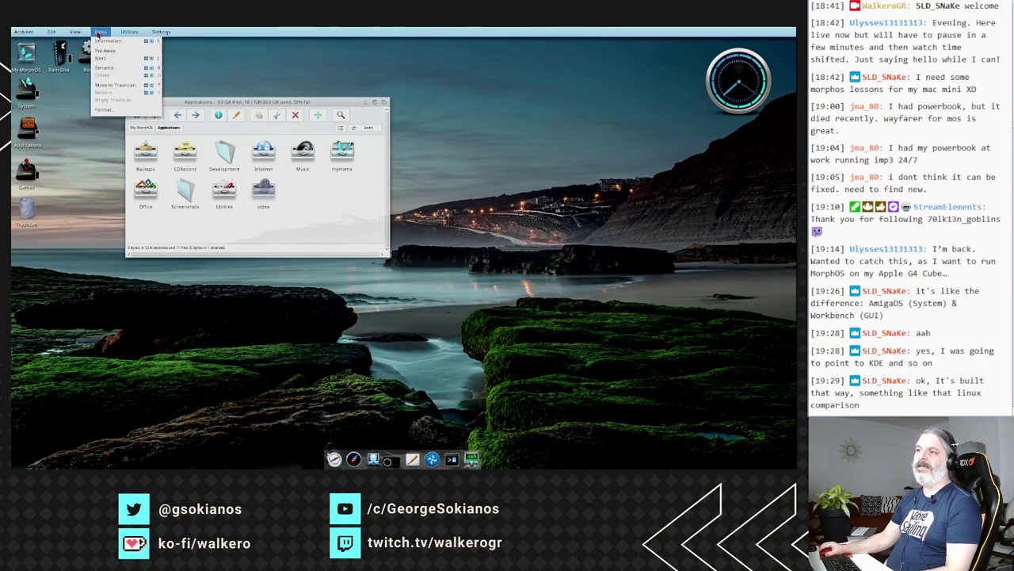
{"action": "left_click", "coordinate": [89, 181]}
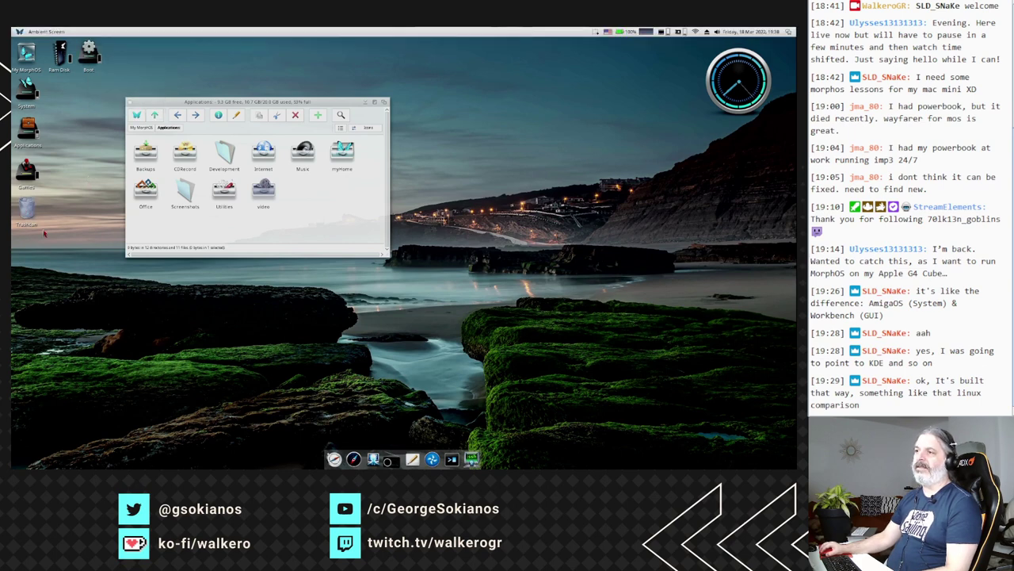
{"action": "right_click", "coordinate": [106, 32]}
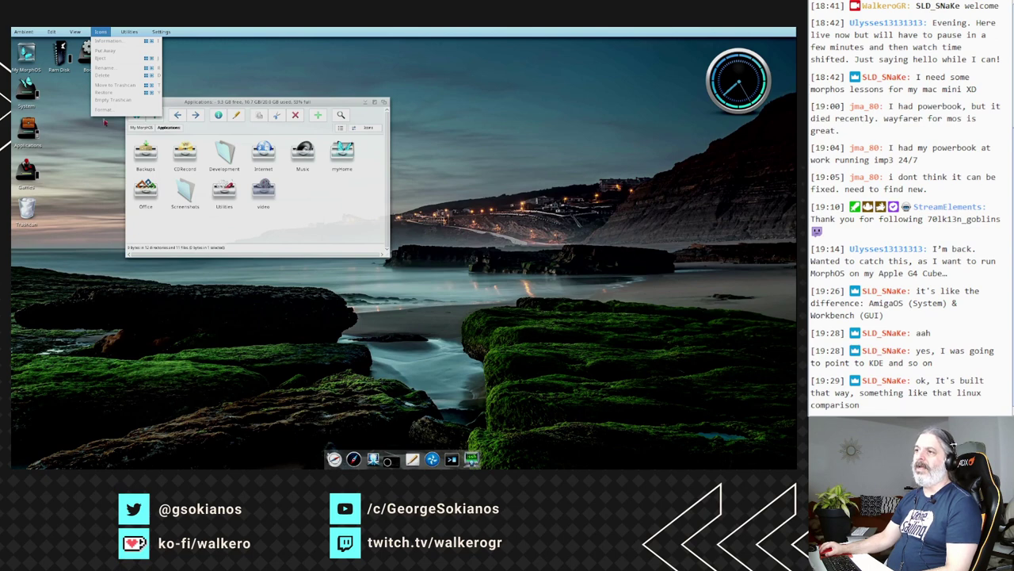
{"action": "left_click", "coordinate": [83, 161]}
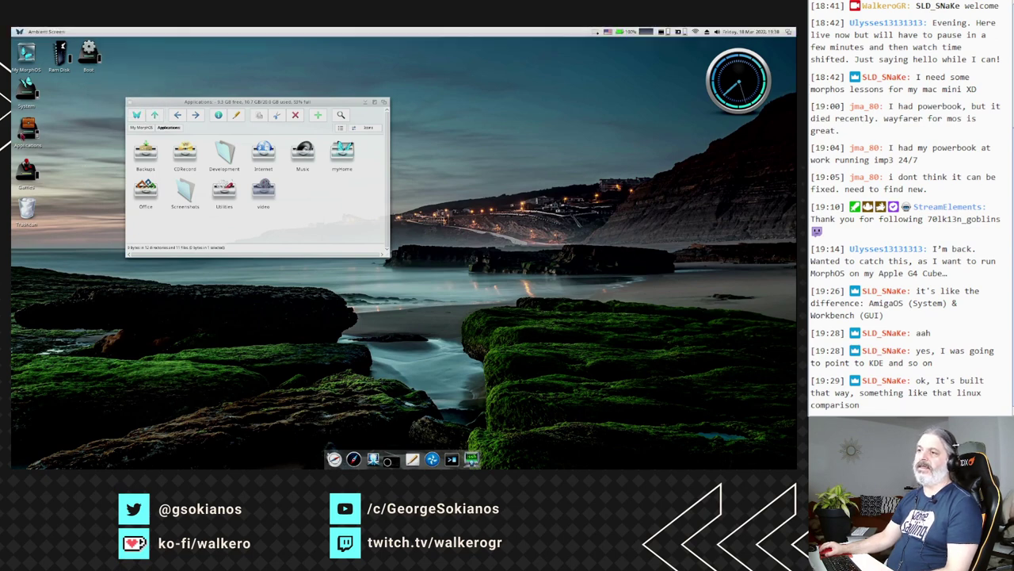
- Bring up the format options for the Applications volume, move the window away from the corner, and close it without formatting
{"action": "left_click_drag", "start_coordinate": [72, 31], "coordinate": [108, 115]}
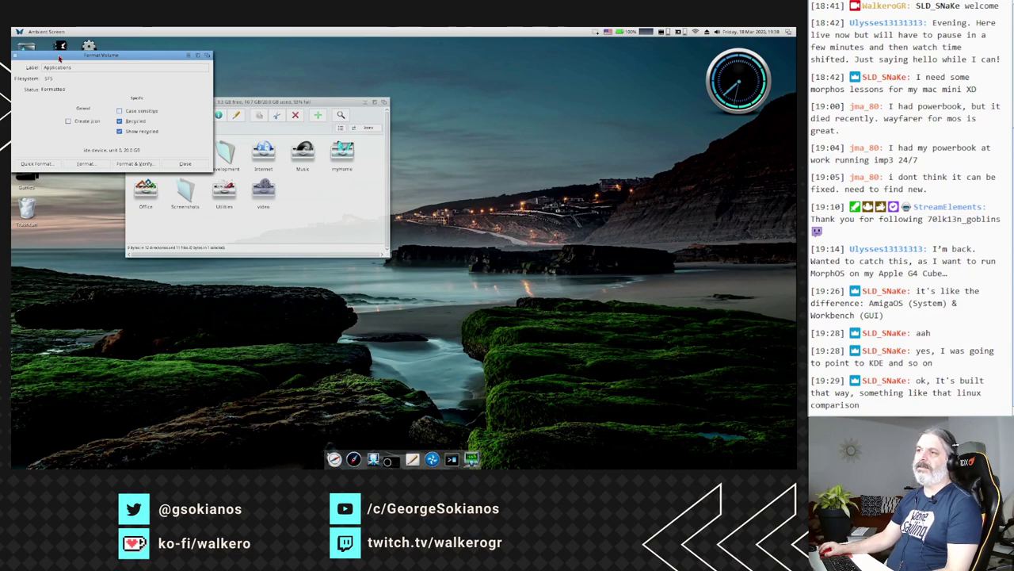
{"action": "left_click_drag", "start_coordinate": [61, 56], "coordinate": [134, 114]}
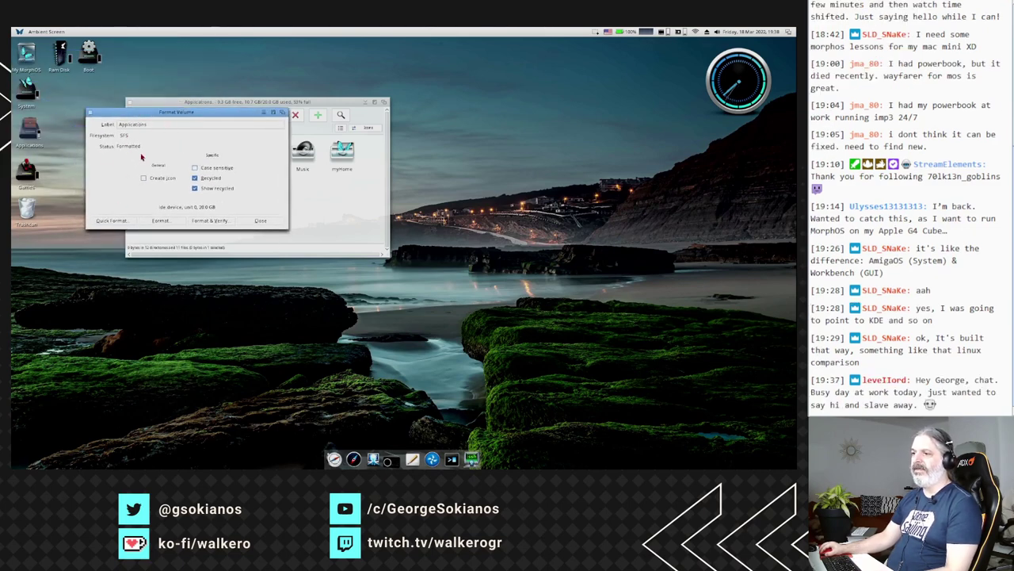
{"action": "left_click", "coordinate": [261, 220]}
- Open the Exchange utility and enlarge its window to show the full list of running commodities
{"action": "right_click", "coordinate": [100, 32]}
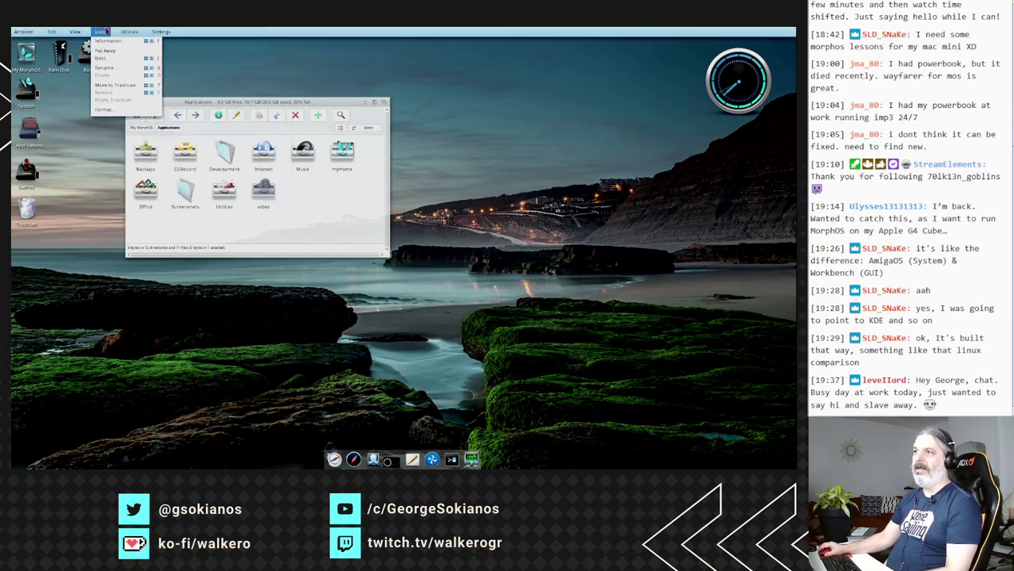
{"action": "mouse_move", "coordinate": [128, 32]}
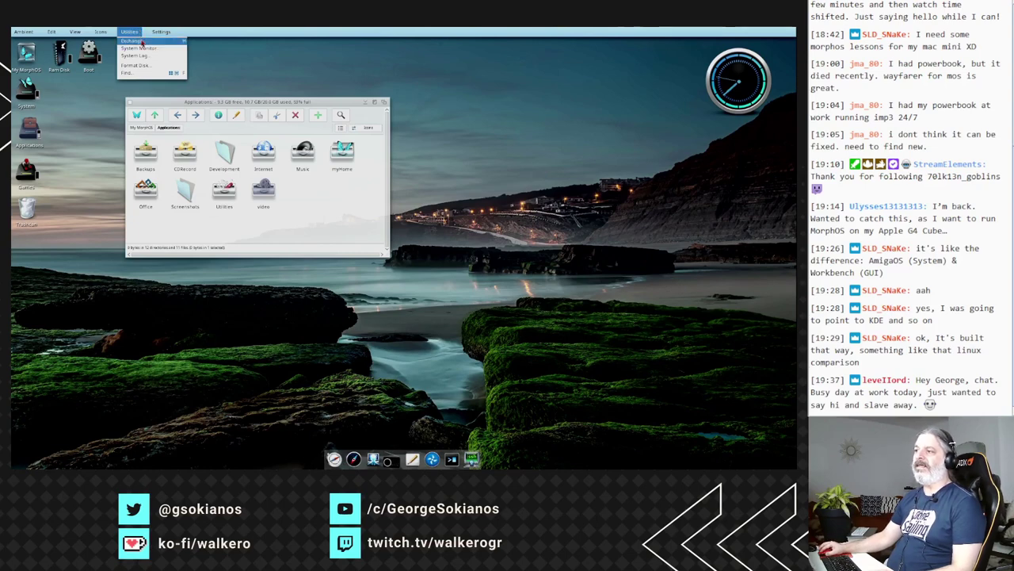
{"action": "left_click", "coordinate": [142, 42]}
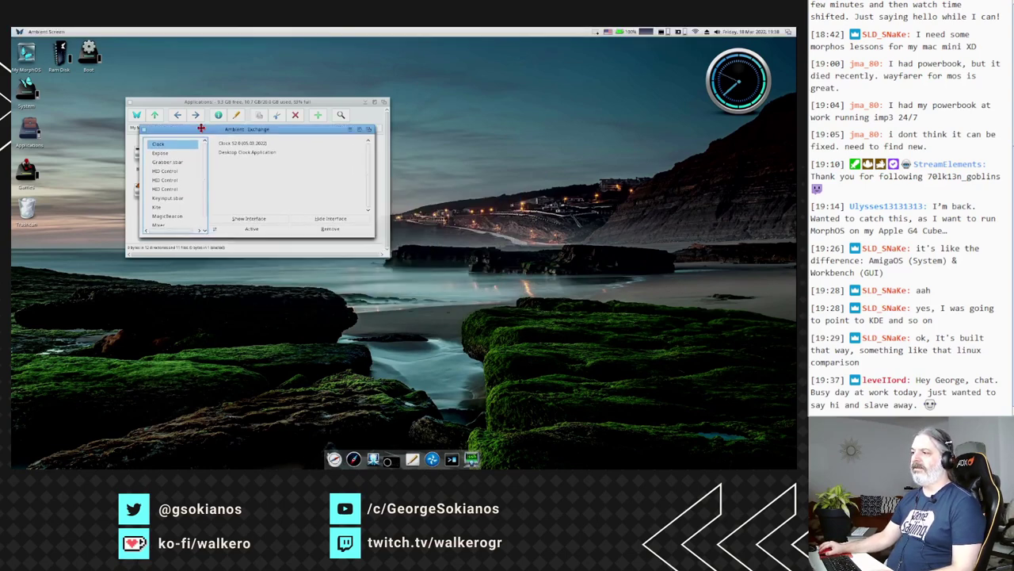
{"action": "left_click_drag", "start_coordinate": [363, 186], "coordinate": [377, 250]}
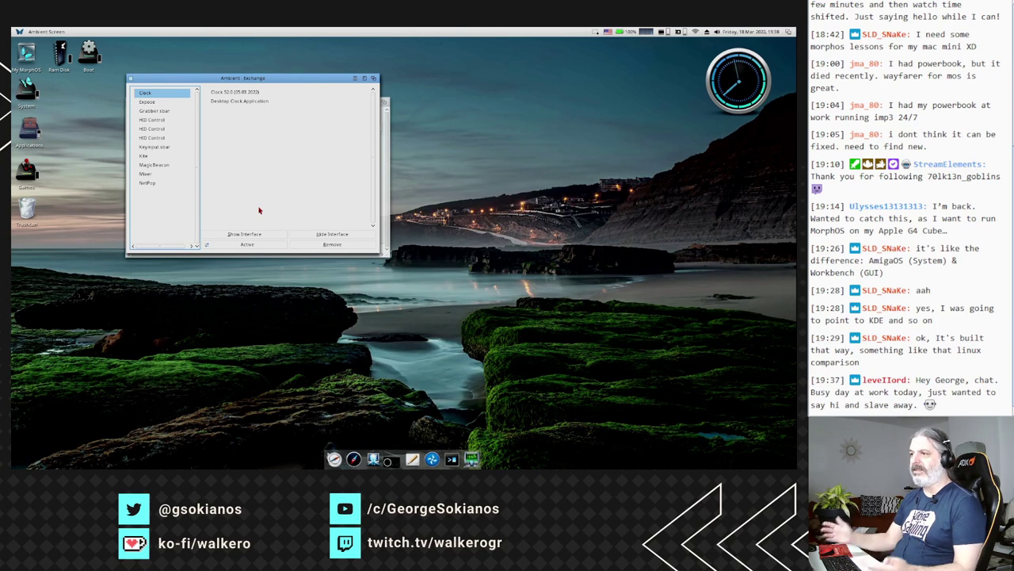
- Check the Grabber and Expose commodities, show Expose's settings interface, and close both the settings and Exchange
{"action": "left_click", "coordinate": [155, 101]}
{"action": "left_click", "coordinate": [156, 111]}
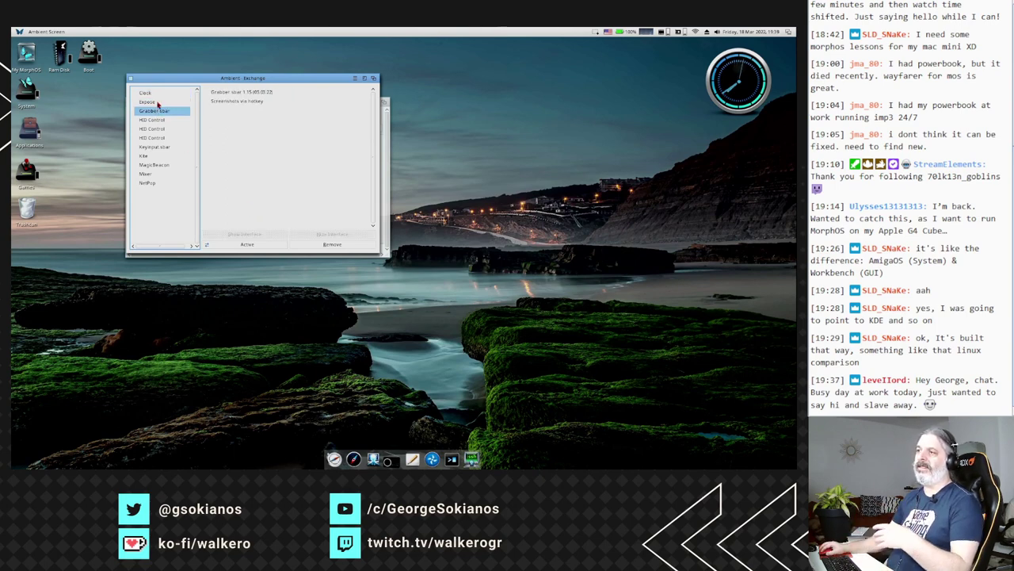
{"action": "left_click", "coordinate": [158, 103]}
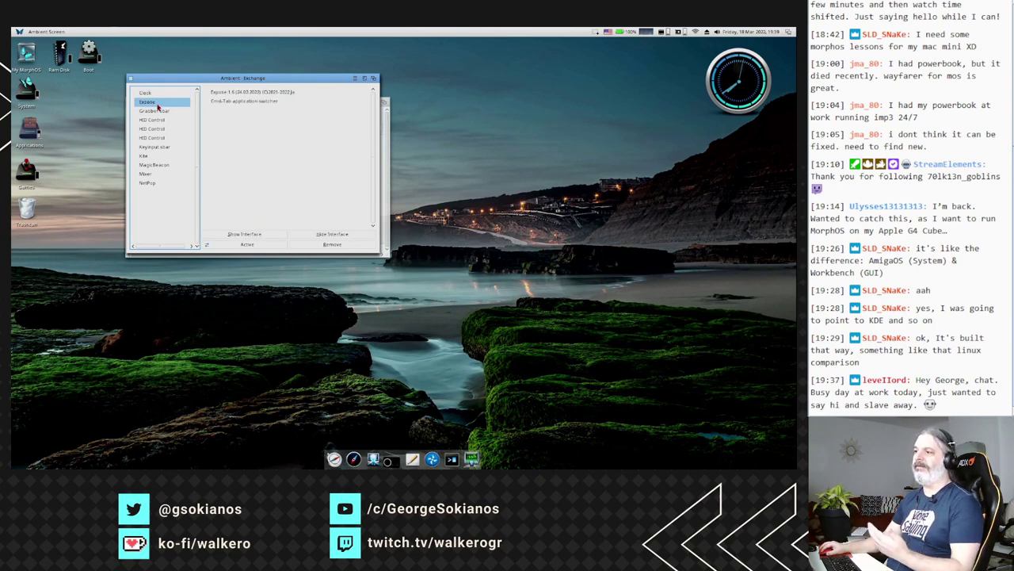
{"action": "left_click", "coordinate": [242, 235]}
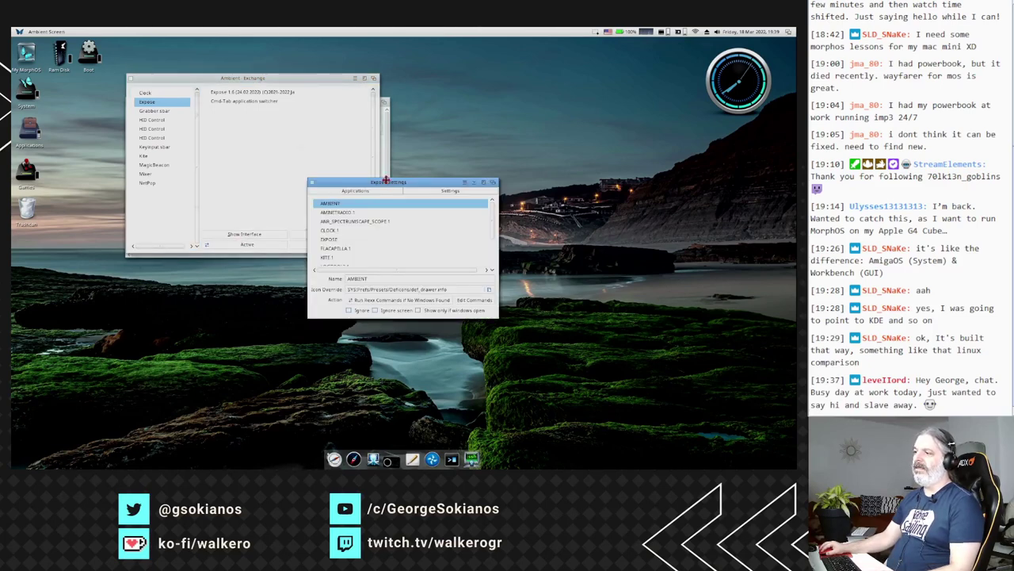
{"action": "left_click_drag", "start_coordinate": [386, 180], "coordinate": [252, 157]}
{"action": "left_click", "coordinate": [178, 162]}
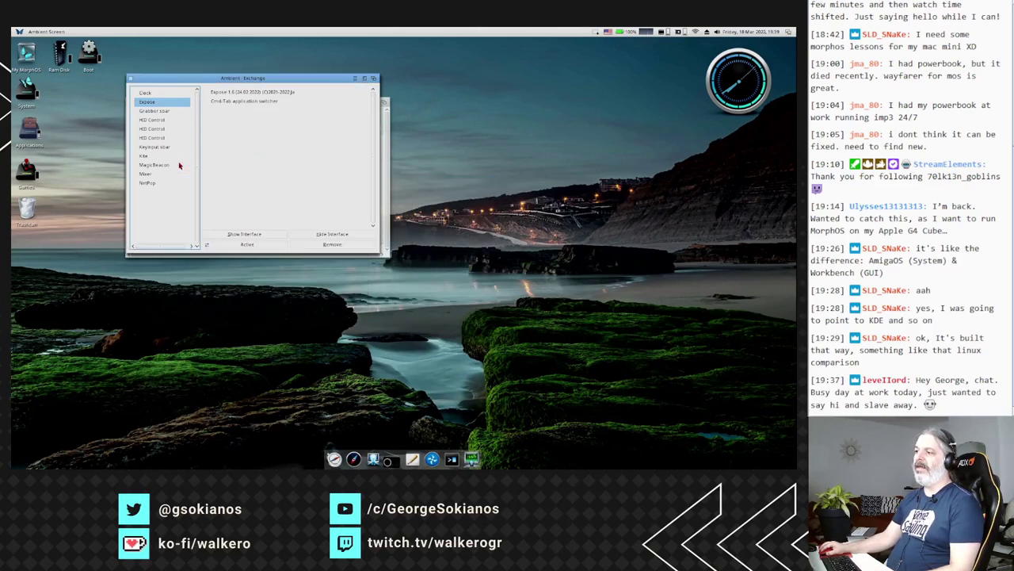
{"action": "left_click", "coordinate": [132, 79]}
- Open the System Monitor and show the system details
{"action": "right_click", "coordinate": [136, 31]}
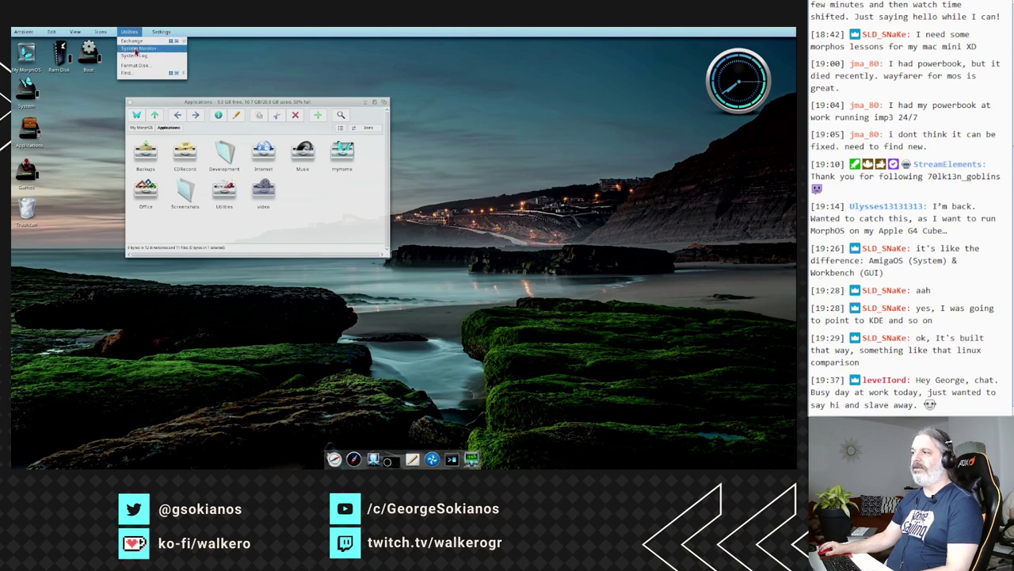
{"action": "left_click", "coordinate": [135, 49]}
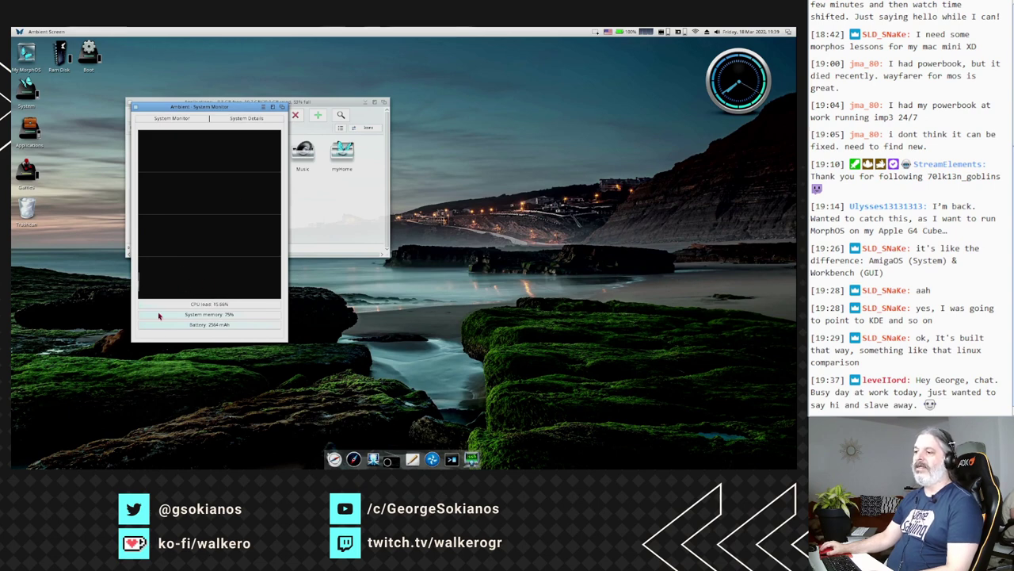
{"action": "left_click", "coordinate": [239, 117]}
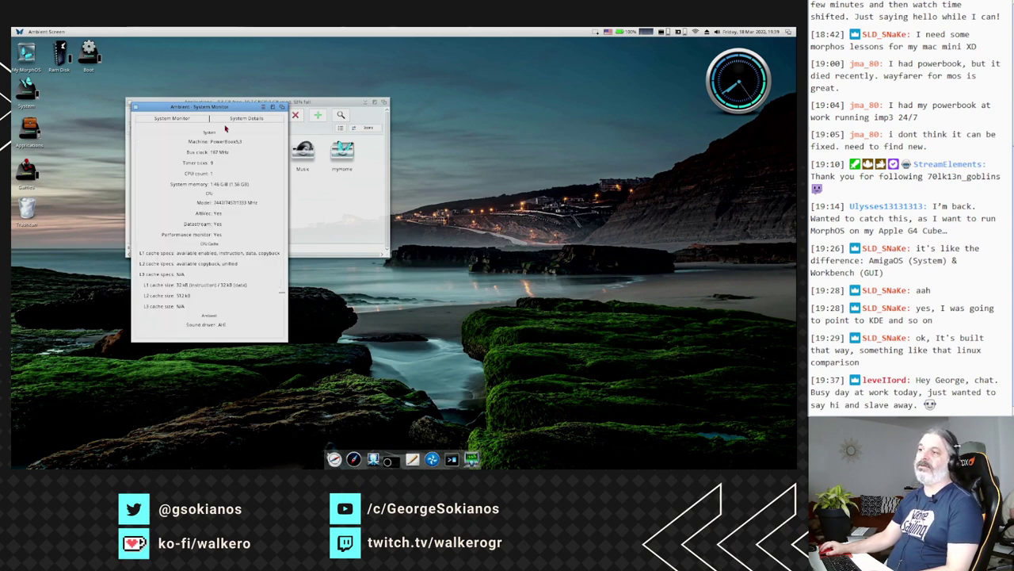
- Show the System Monitor's load graph, return to the system details, and close the monitor
{"action": "left_click", "coordinate": [175, 119]}
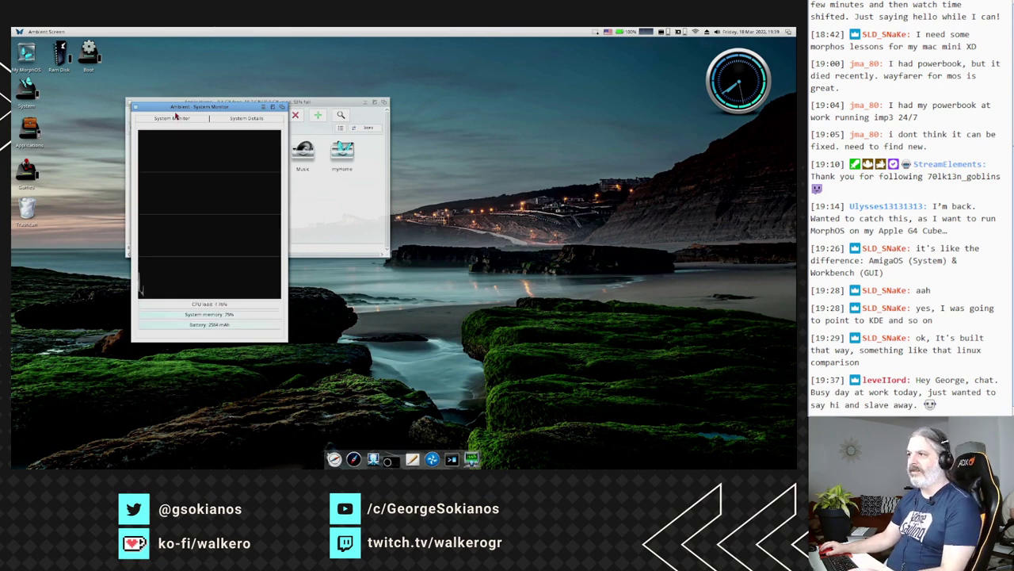
{"action": "left_click", "coordinate": [229, 120]}
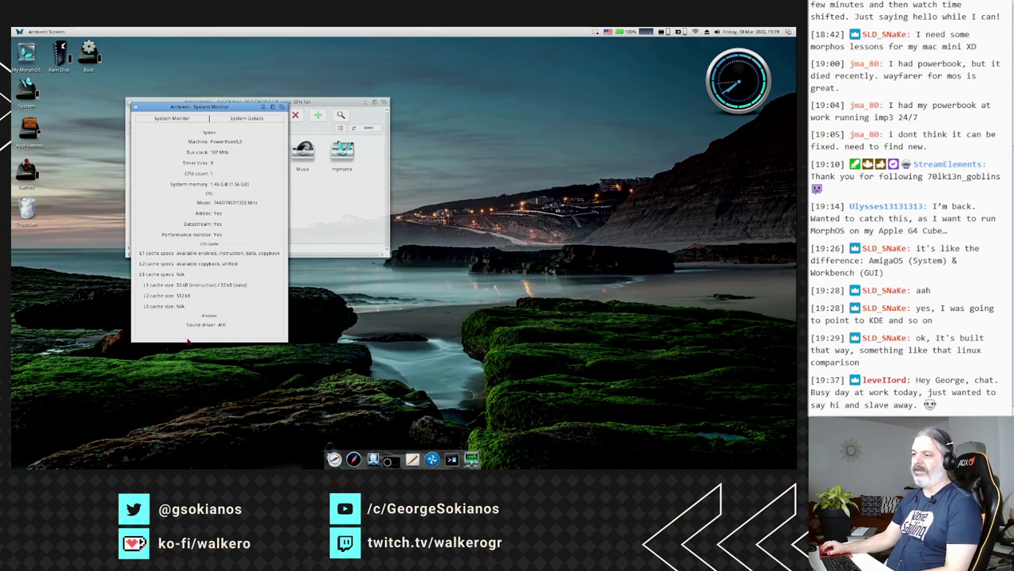
{"action": "left_click", "coordinate": [136, 108]}
- Open the System Log from Ambient's utilities, view its Log Server window, and close it
{"action": "right_click", "coordinate": [134, 32]}
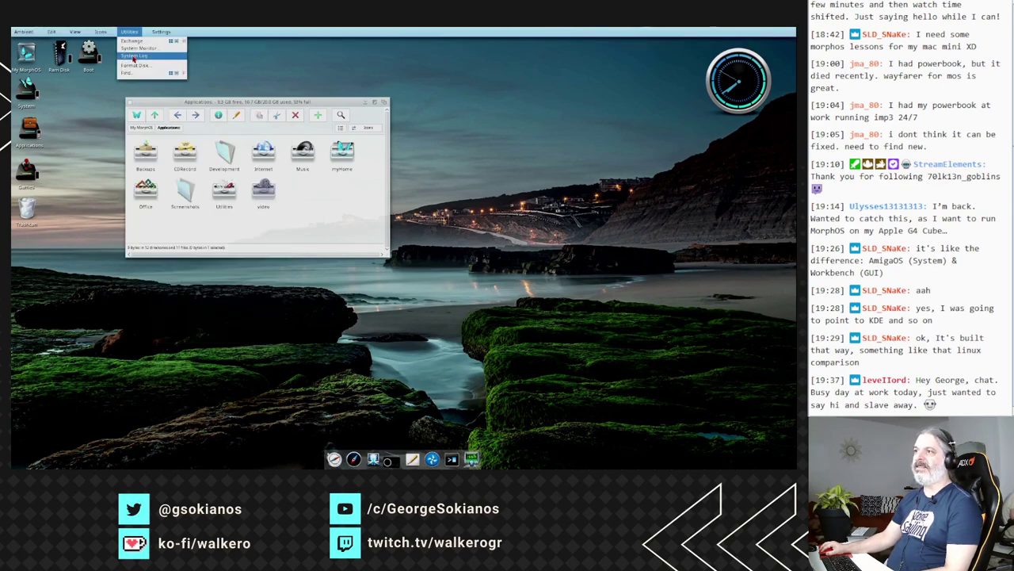
{"action": "left_click", "coordinate": [135, 57]}
{"action": "left_click_drag", "start_coordinate": [245, 146], "coordinate": [204, 151]}
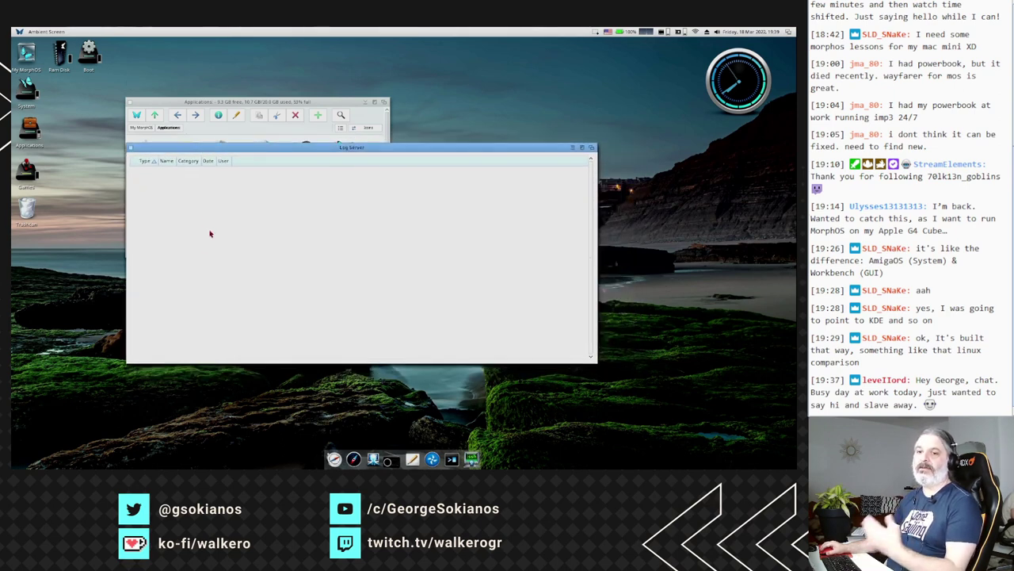
{"action": "left_click", "coordinate": [131, 148]}
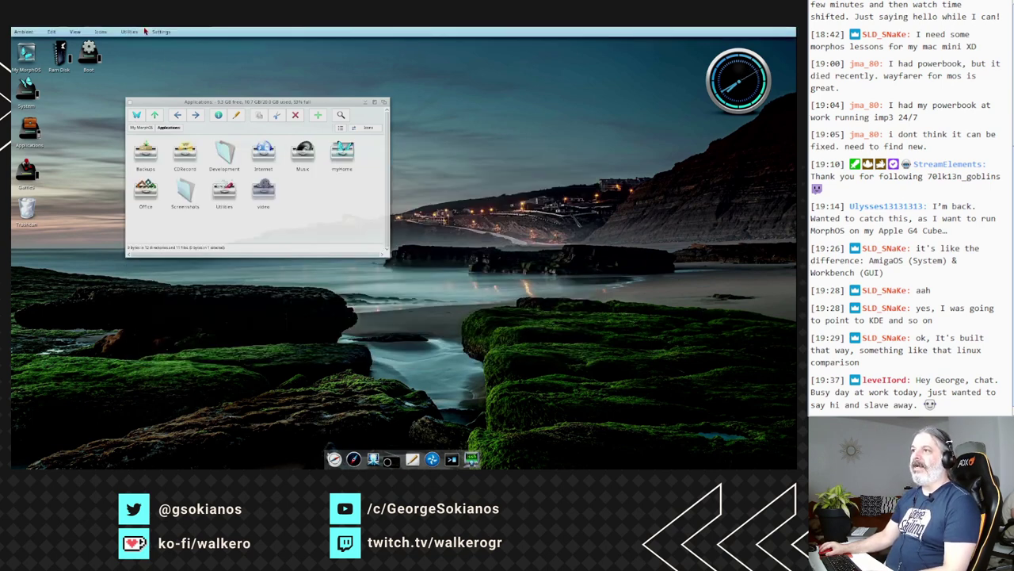
- Open Ambient's Find utility, move its window over the Applications drawer, and widen it
{"action": "left_click", "coordinate": [130, 31]}
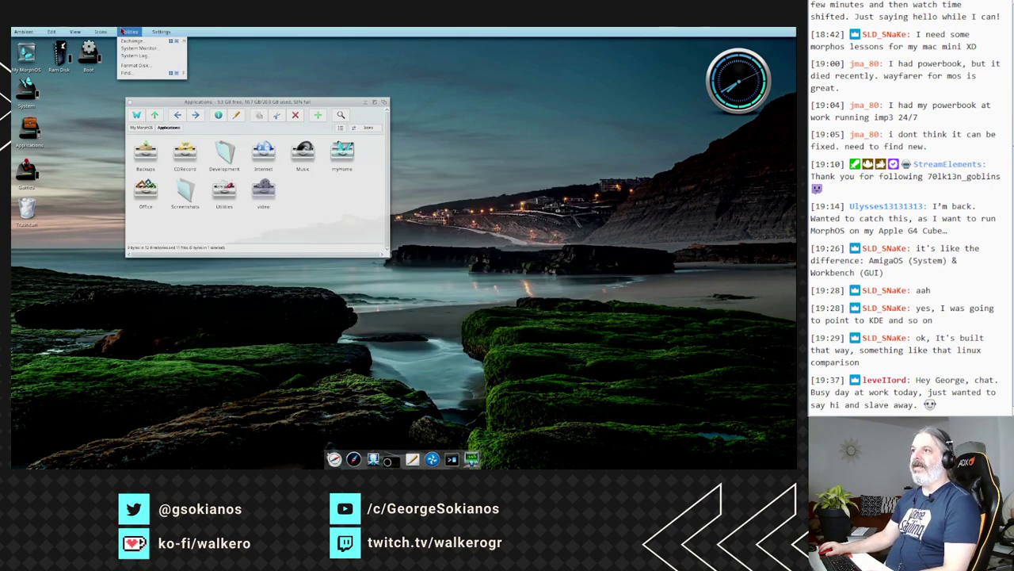
{"action": "left_click", "coordinate": [134, 75]}
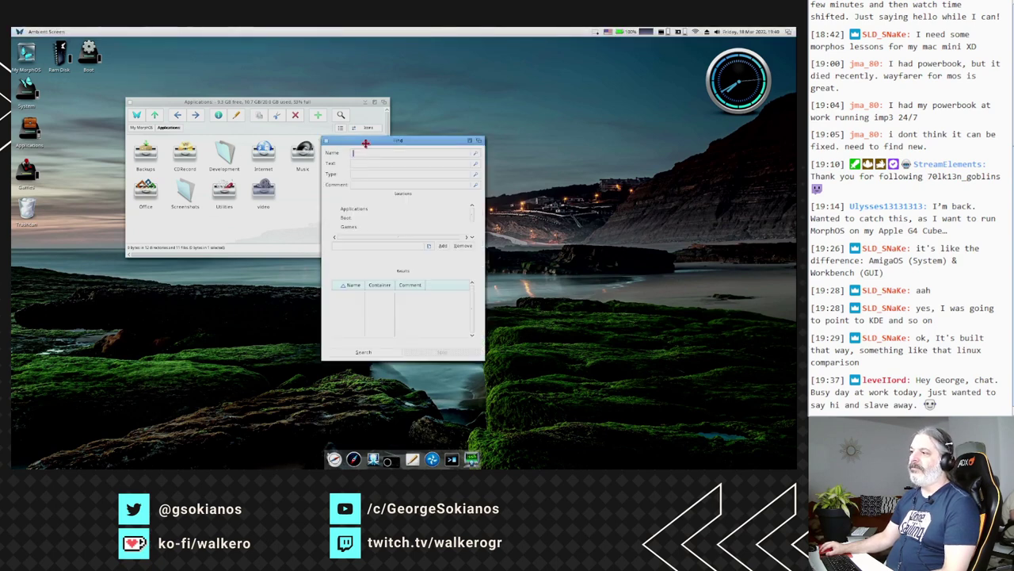
{"action": "left_click_drag", "start_coordinate": [365, 143], "coordinate": [197, 122]}
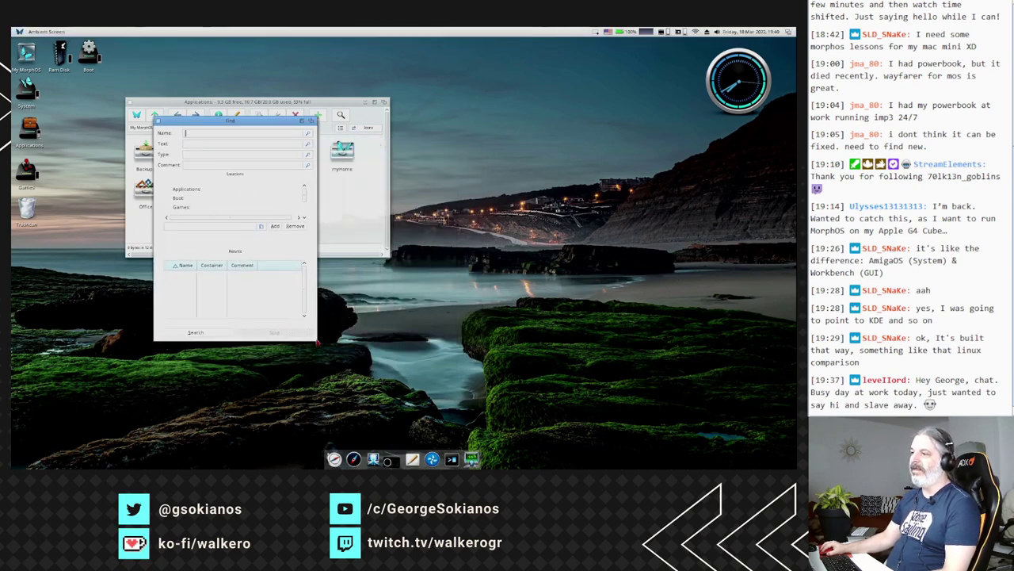
{"action": "left_click_drag", "start_coordinate": [318, 340], "coordinate": [486, 349]}
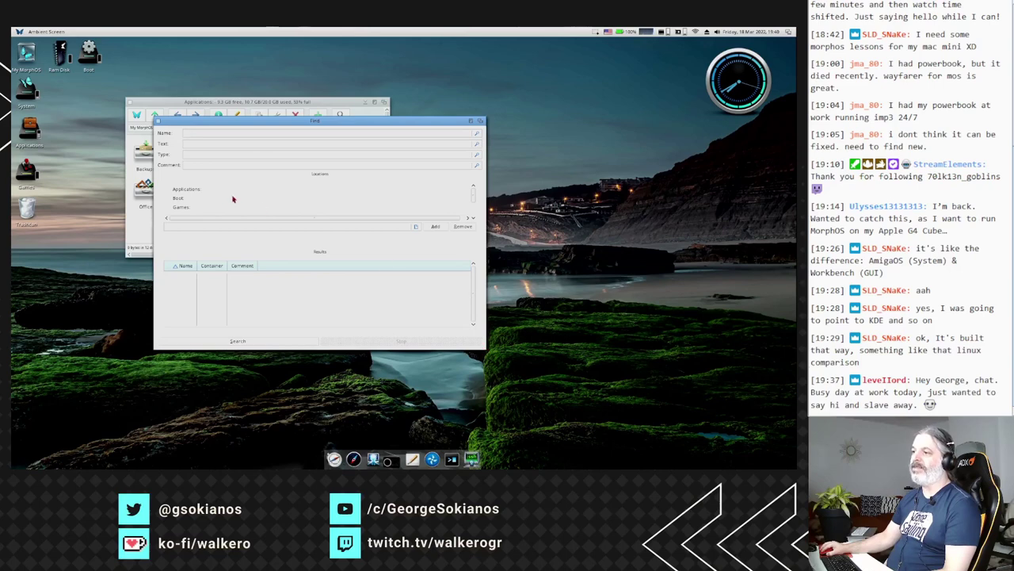
- Select the System volume among the search locations and search for files named "network"
{"action": "left_click", "coordinate": [205, 191]}
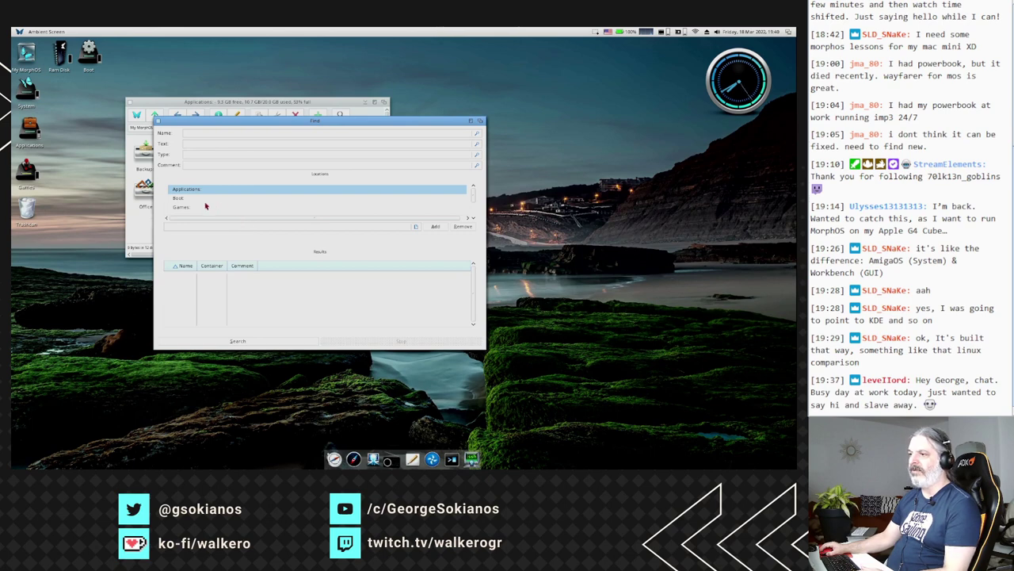
{"action": "scroll", "coordinate": [204, 204], "scroll_direction": "down", "scroll_amount": 1}
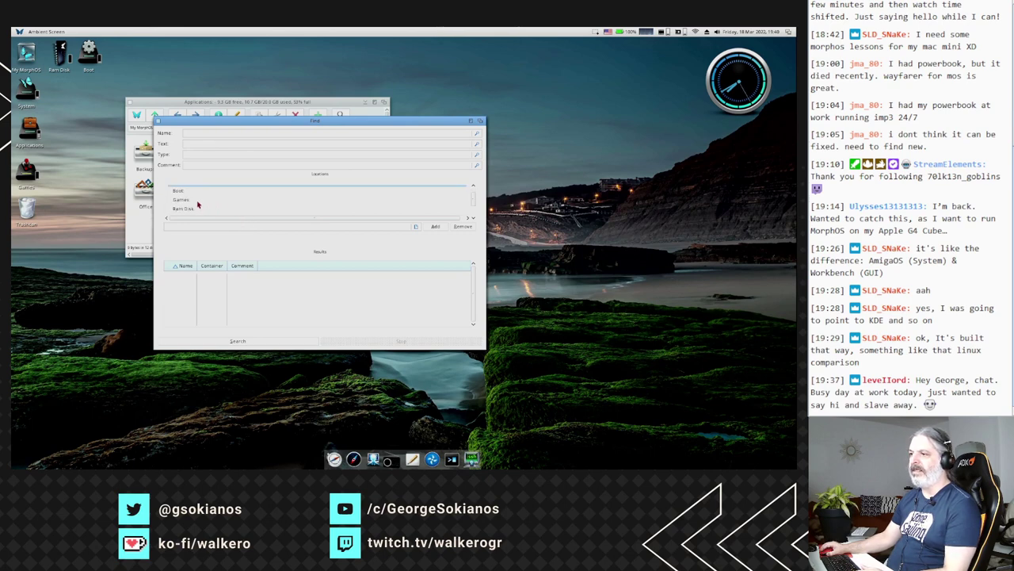
{"action": "scroll", "coordinate": [198, 204], "scroll_direction": "down", "scroll_amount": 1}
{"action": "left_click", "coordinate": [198, 211]}
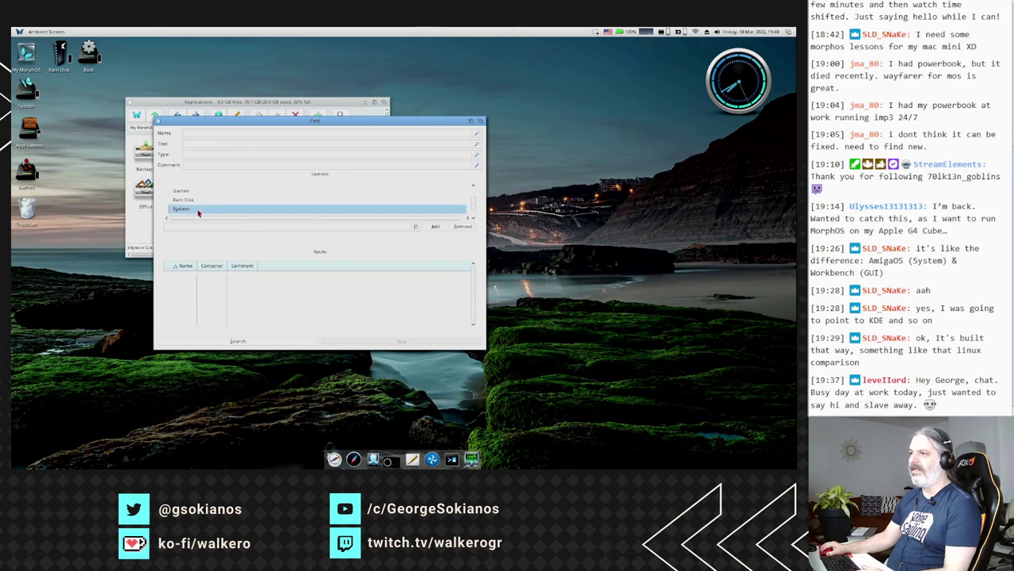
{"action": "left_click", "coordinate": [218, 135]}
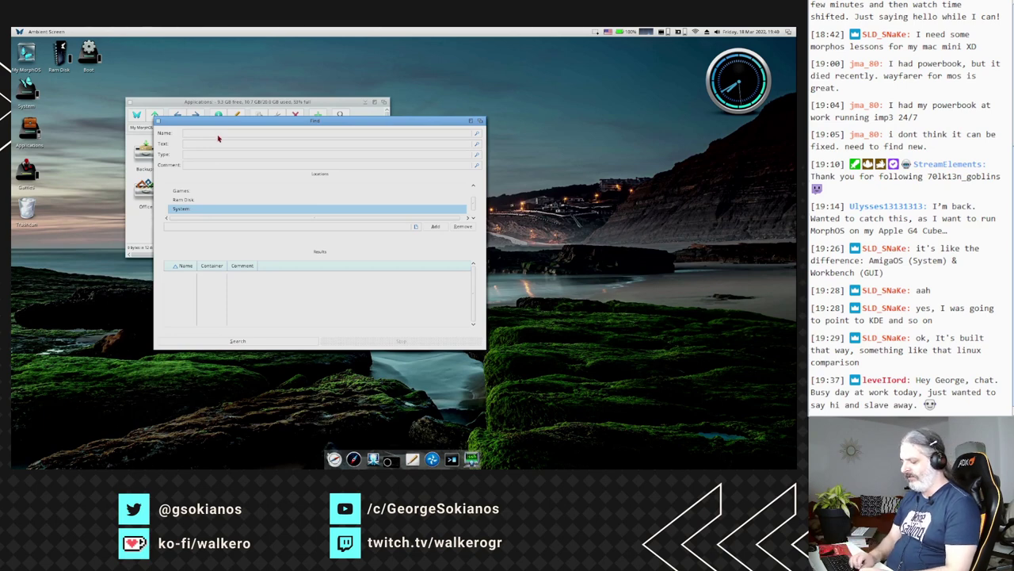
{"action": "type", "text": "network"}
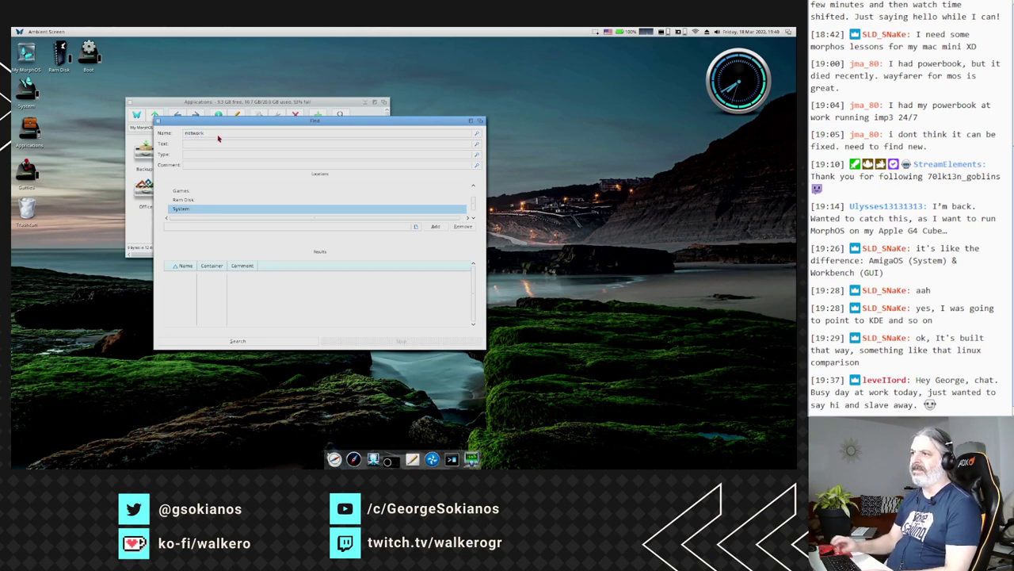
{"action": "key", "text": "Return"}
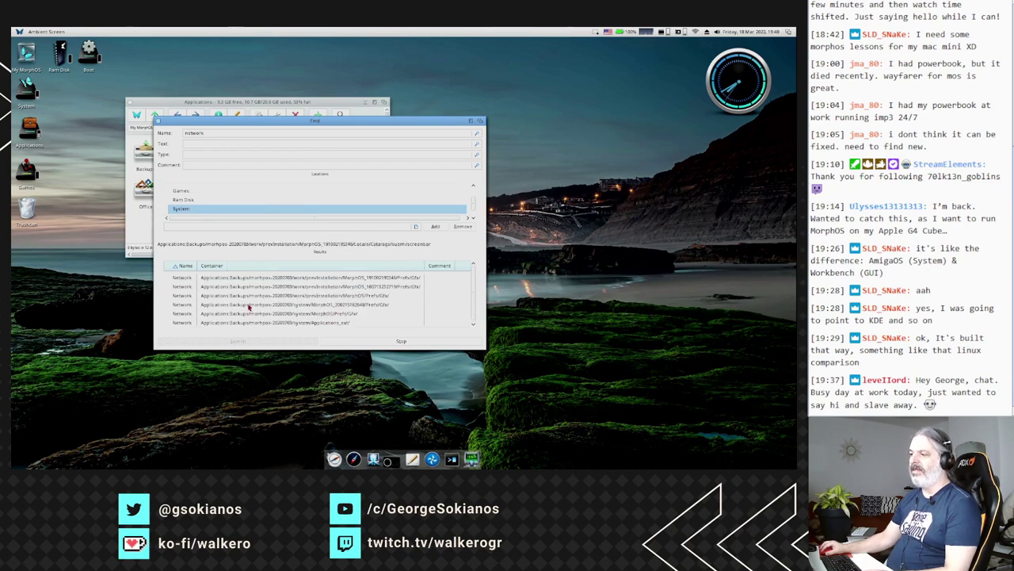
- Move and enlarge the Find window to show the search results, and select the backup's system/MorphOS/Prefs/Gfx entry
{"action": "left_click_drag", "start_coordinate": [331, 123], "coordinate": [290, 54]}
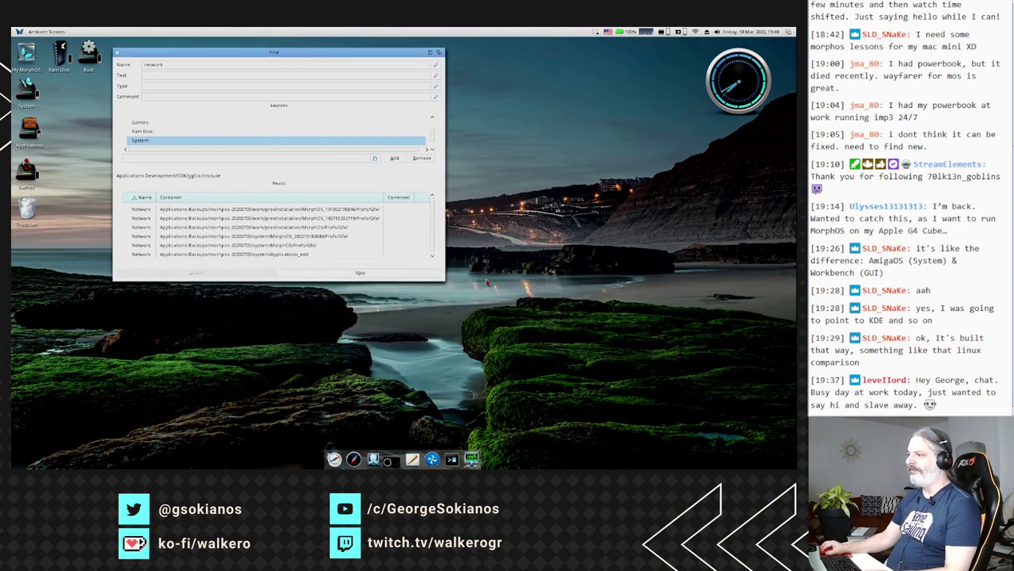
{"action": "left_click_drag", "start_coordinate": [441, 277], "coordinate": [537, 394]}
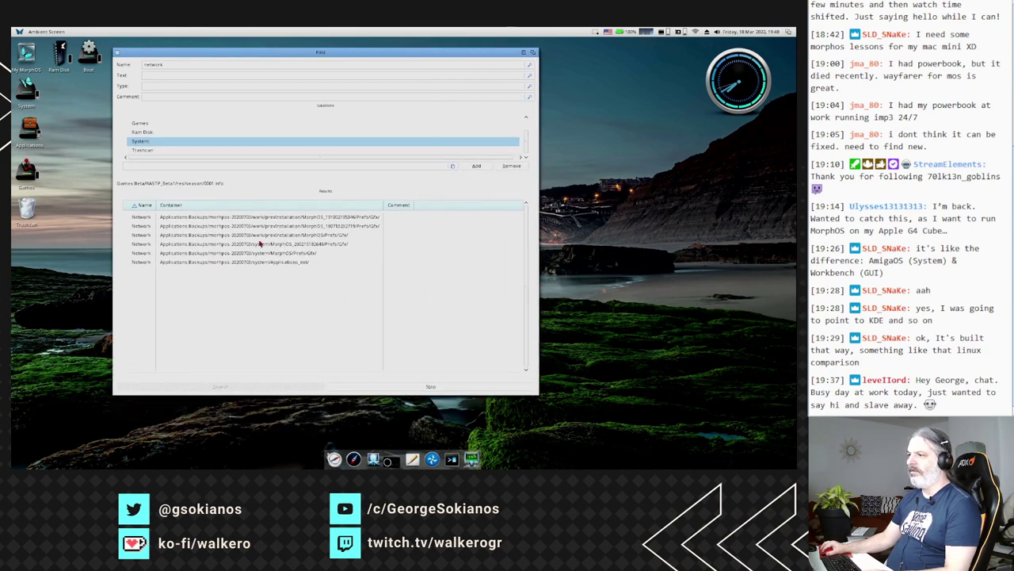
{"action": "left_click", "coordinate": [171, 254]}
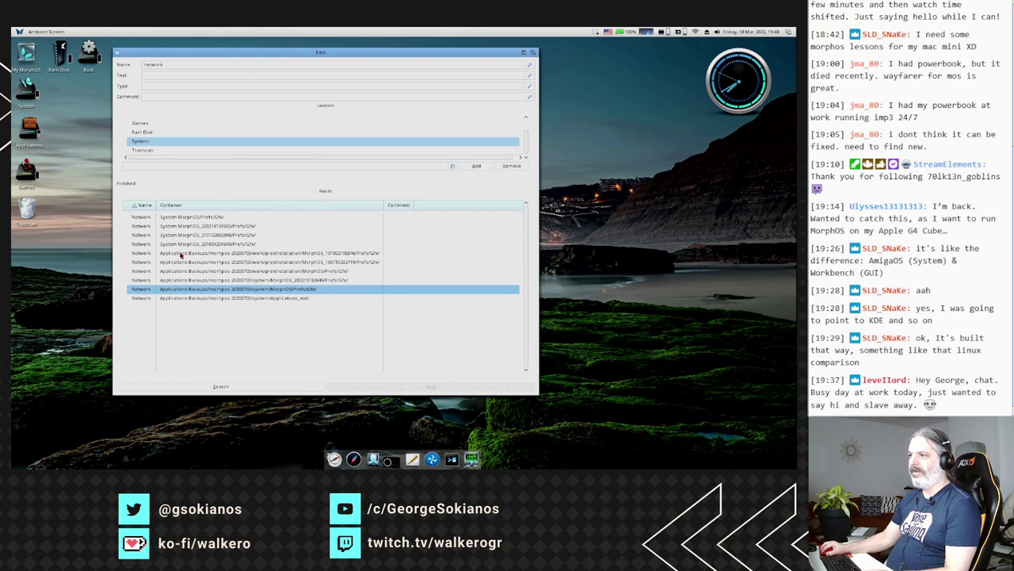
{"action": "left_click", "coordinate": [197, 298]}
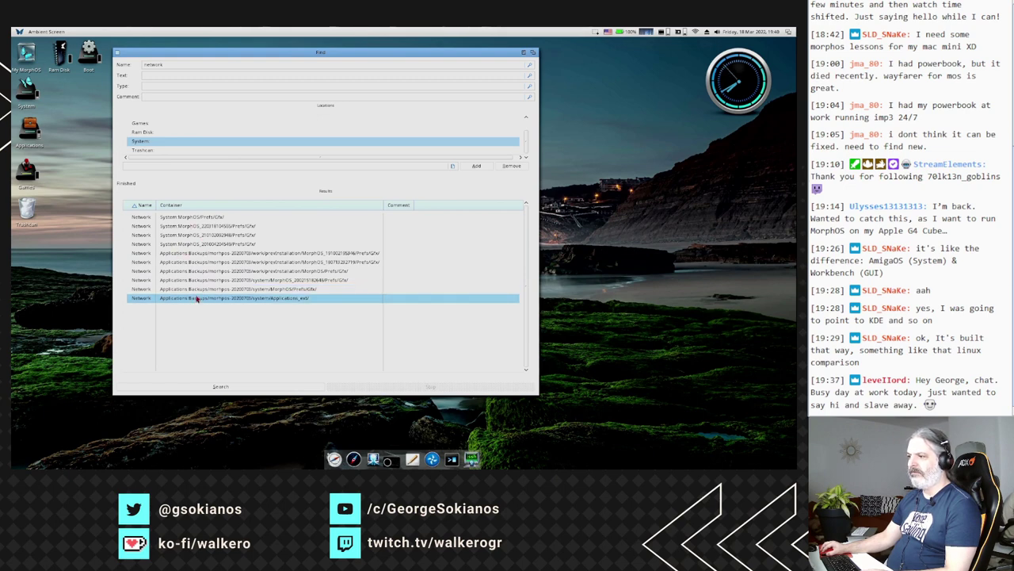
{"action": "left_click", "coordinate": [199, 290]}
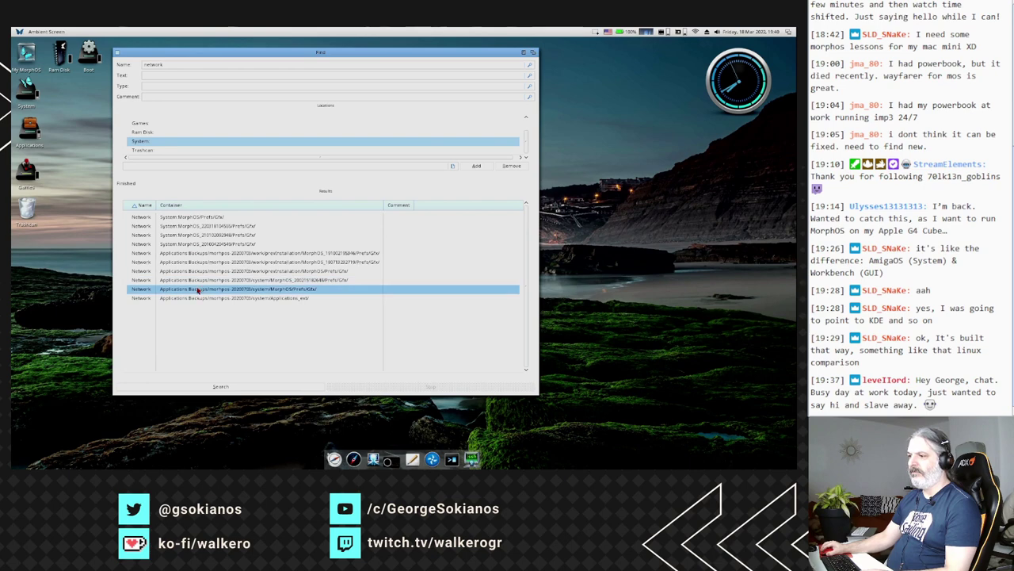
- Open the selected result's directory in a new window, highlight Network there, close it, and select another backup result
{"action": "right_click", "coordinate": [198, 290]}
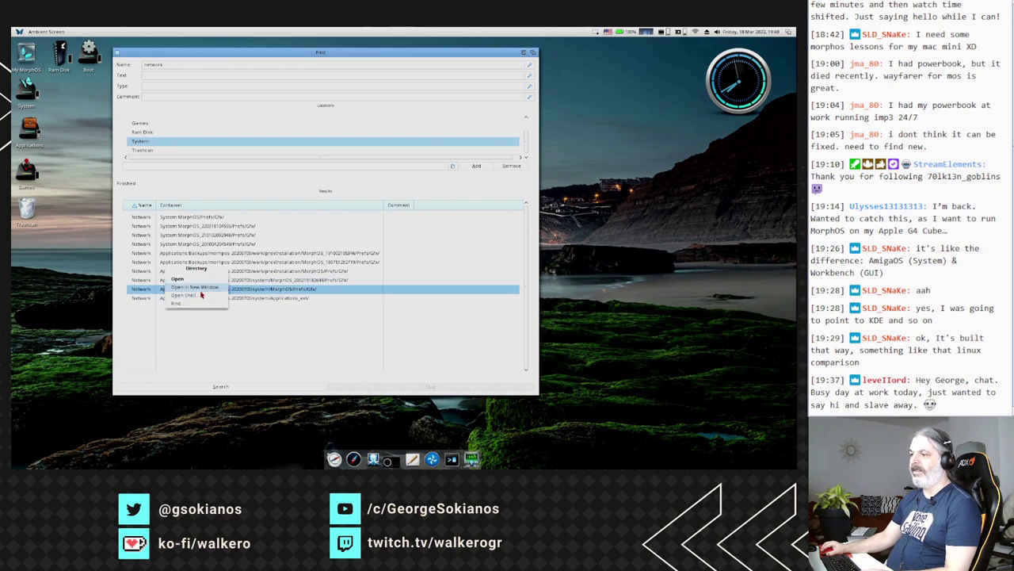
{"action": "left_click", "coordinate": [202, 289]}
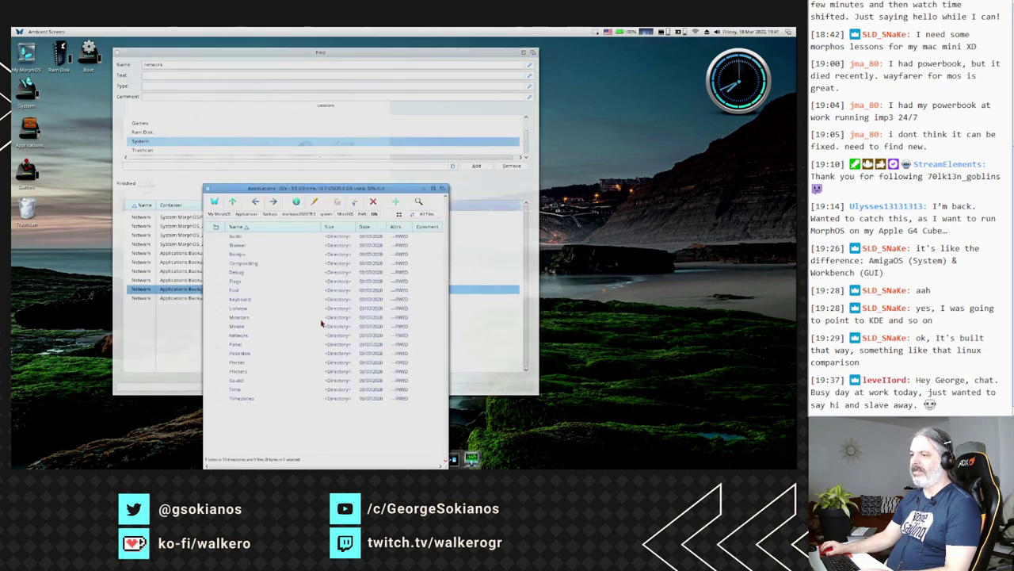
{"action": "left_click", "coordinate": [245, 336]}
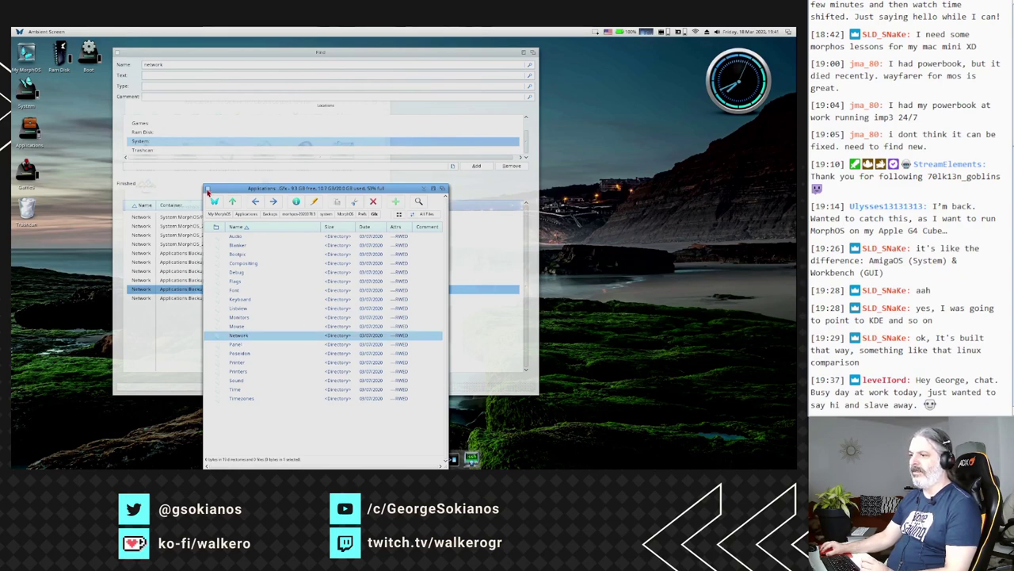
{"action": "left_click", "coordinate": [207, 190]}
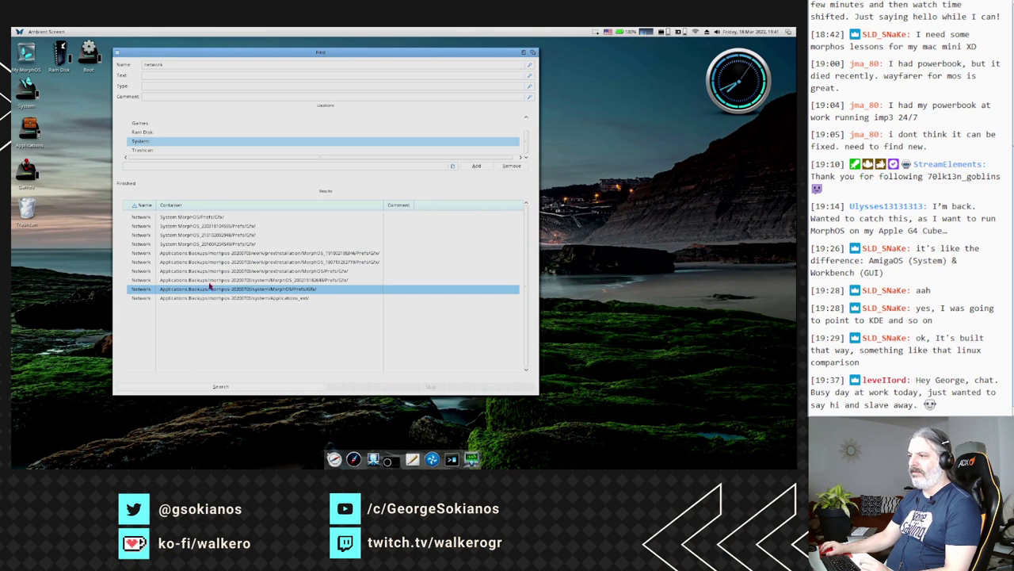
{"action": "left_click", "coordinate": [224, 263]}
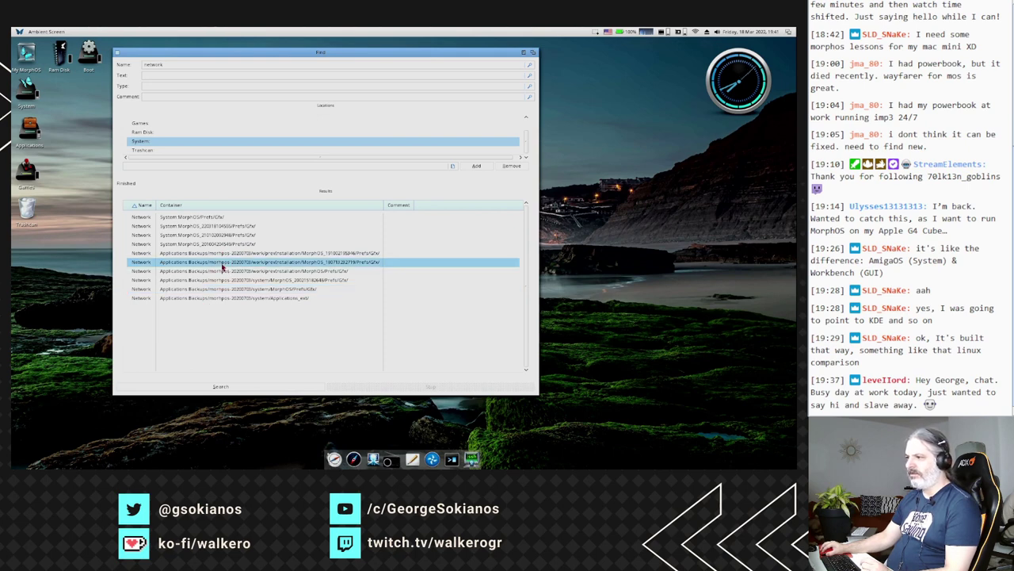
- Replace the searched name with "startup" and run the search again
{"action": "double_click", "coordinate": [183, 68]}
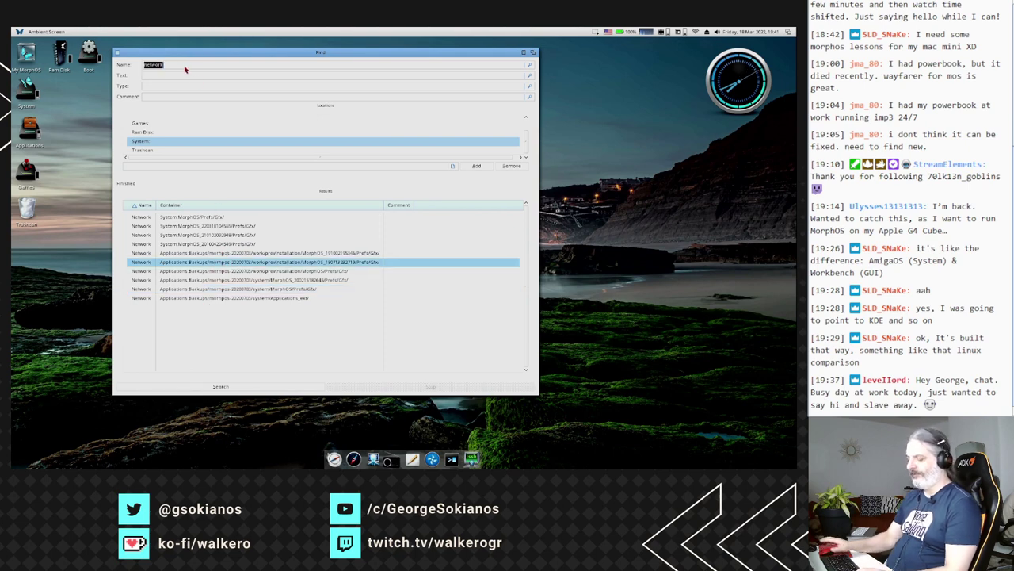
{"action": "type", "text": "startup"}
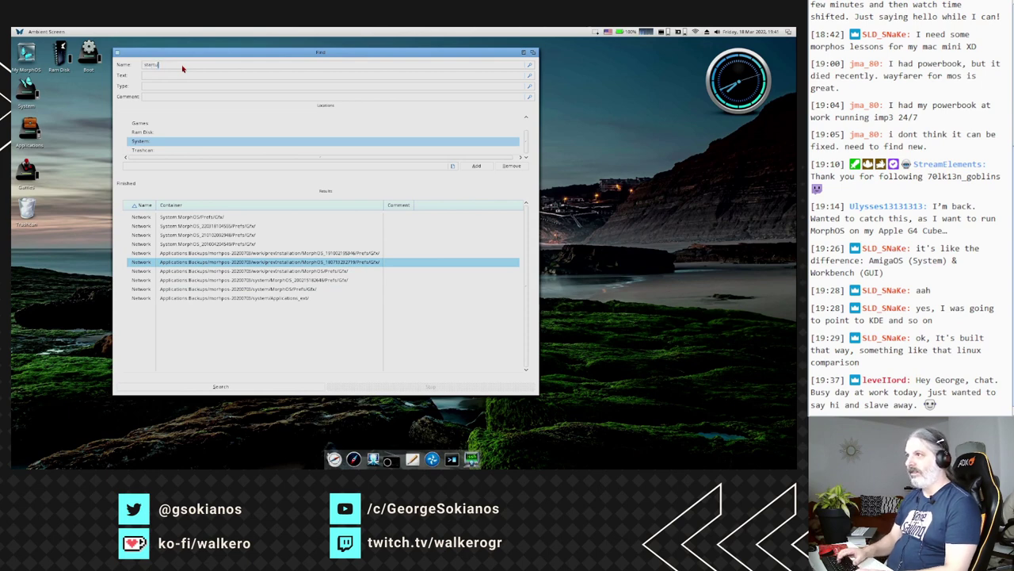
{"action": "key", "text": "Return"}
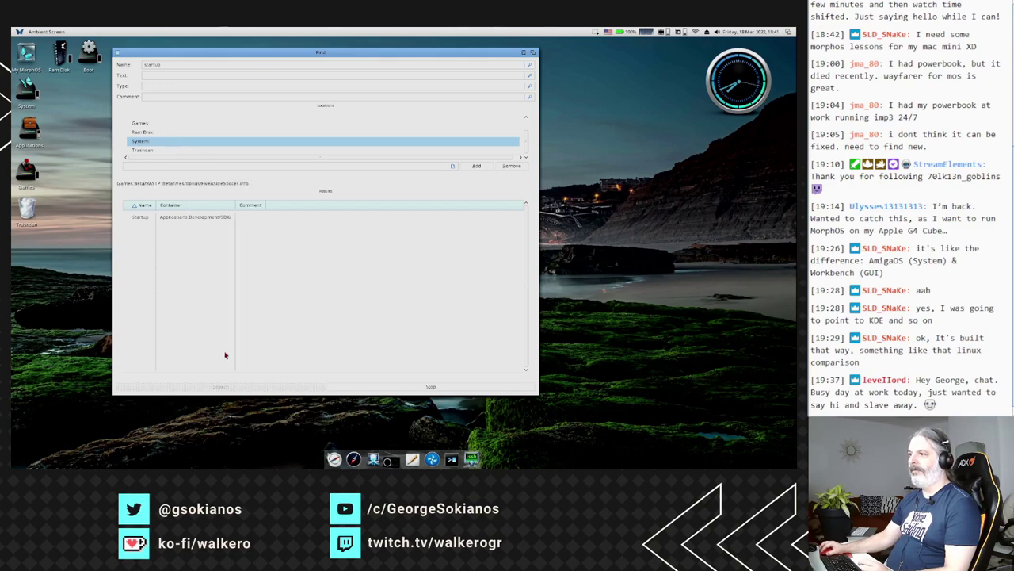
- Open the SDK directory containing the Startup result, highlight the Startup file, and close the directory and Find windows
{"action": "left_click", "coordinate": [198, 220]}
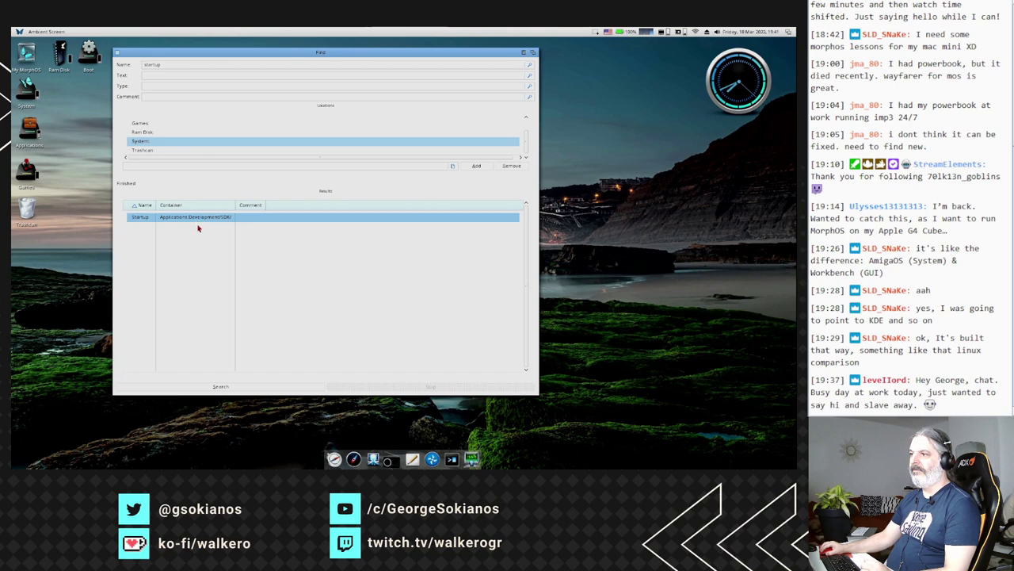
{"action": "right_click", "coordinate": [199, 221]}
{"action": "left_click", "coordinate": [202, 229]}
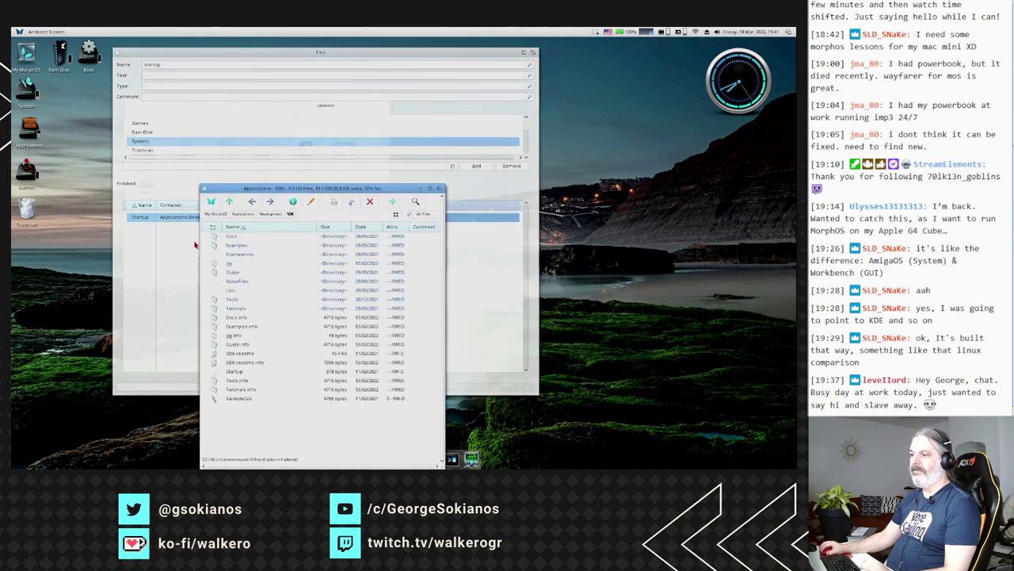
{"action": "left_click", "coordinate": [237, 373]}
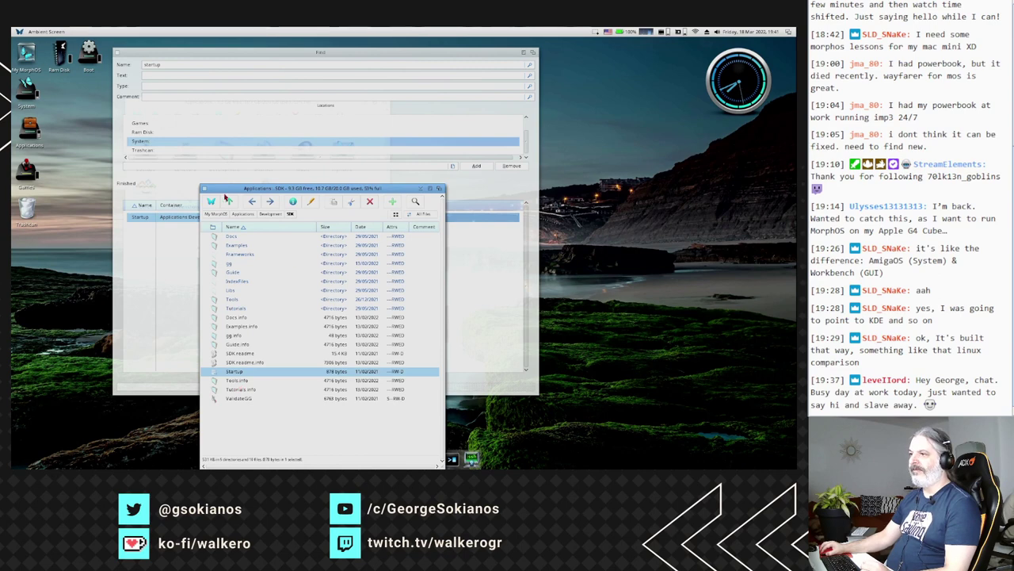
{"action": "left_click", "coordinate": [204, 188]}
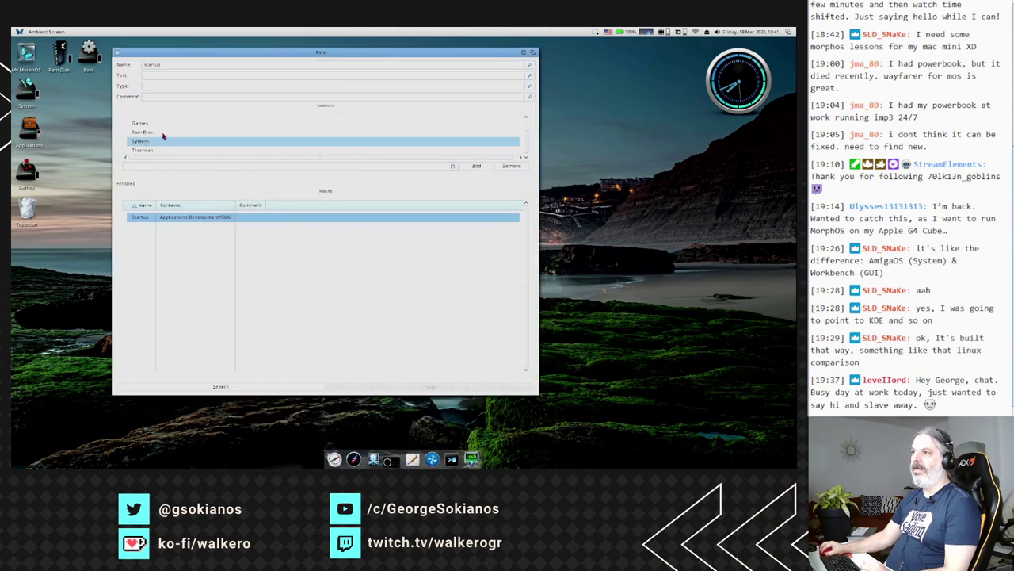
{"action": "left_click", "coordinate": [169, 72]}
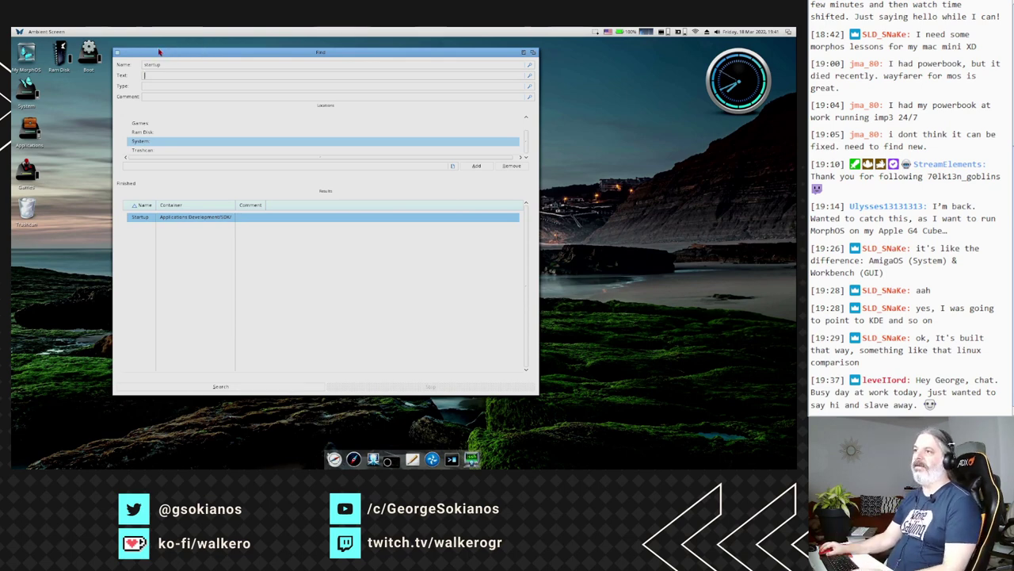
{"action": "left_click", "coordinate": [117, 53]}
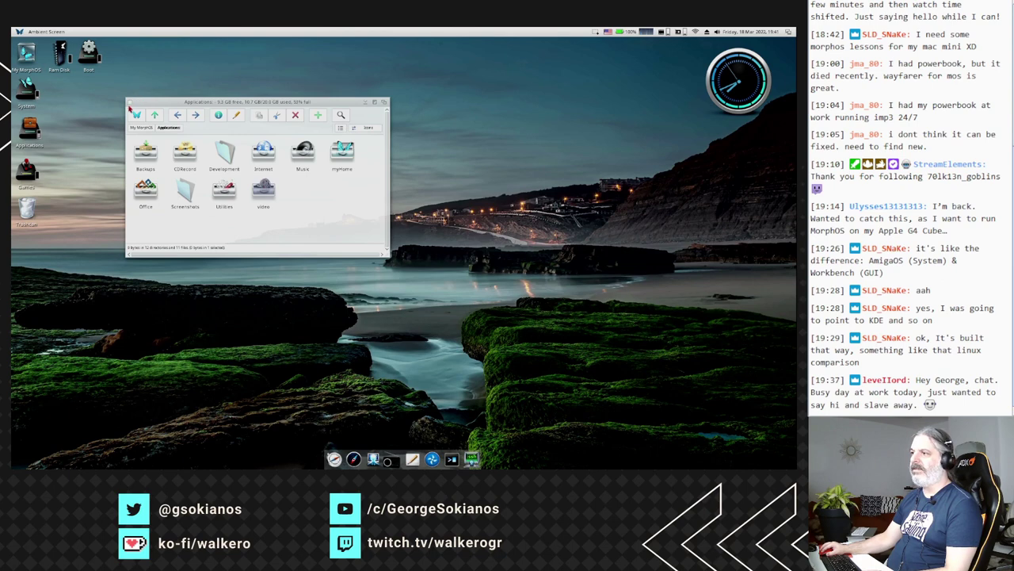
- Open the MorphOS system preferences and move their window slightly up from its initial place
{"action": "right_click", "coordinate": [119, 32]}
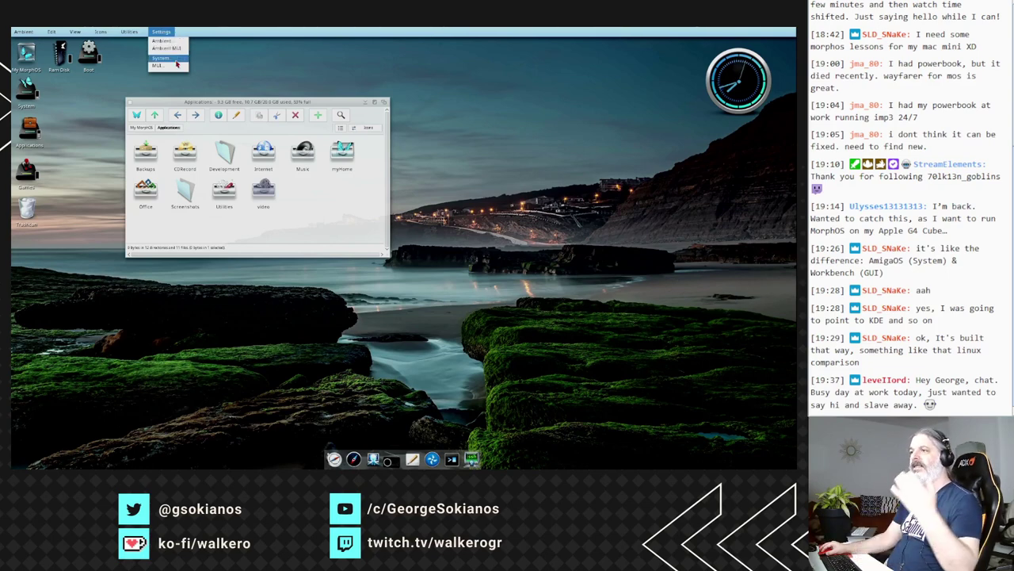
{"action": "left_click", "coordinate": [176, 60]}
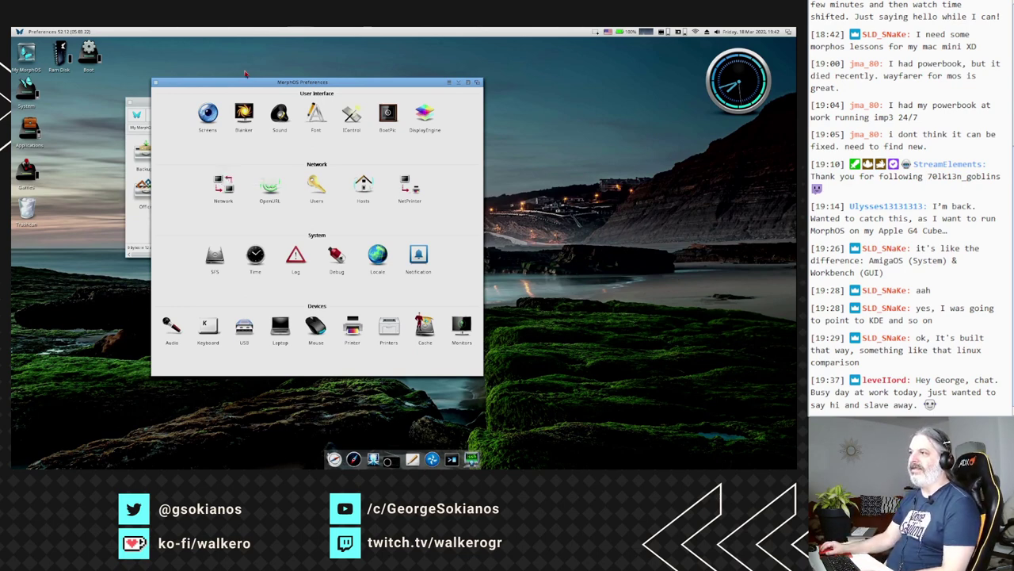
{"action": "left_click_drag", "start_coordinate": [247, 81], "coordinate": [259, 72]}
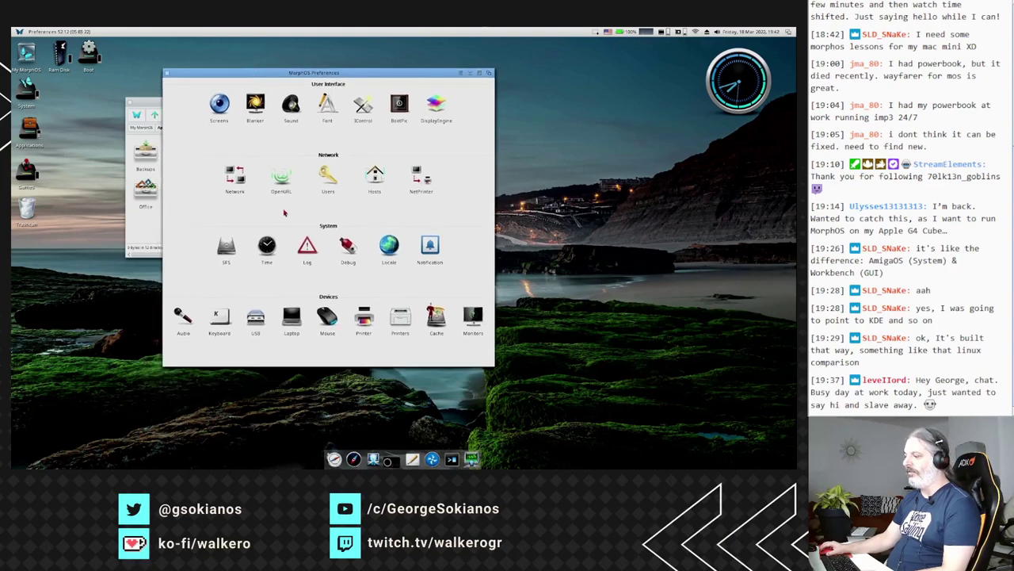